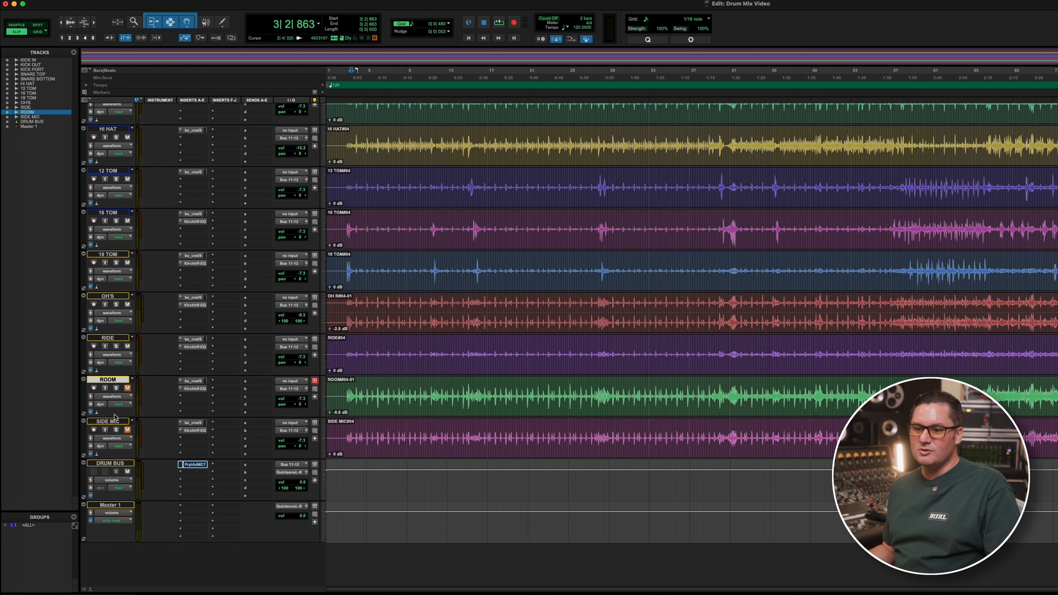
- Review the Room and Side Mic tracks among the session's drum tracks, selecting each in turn
click(116, 422)
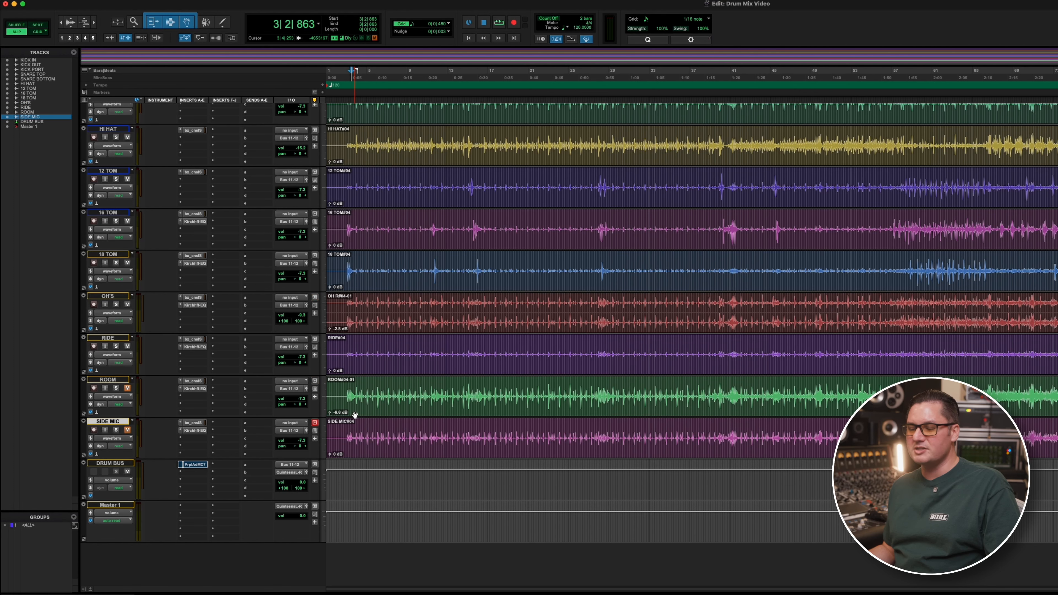
scroll(416, 369, up, 5)
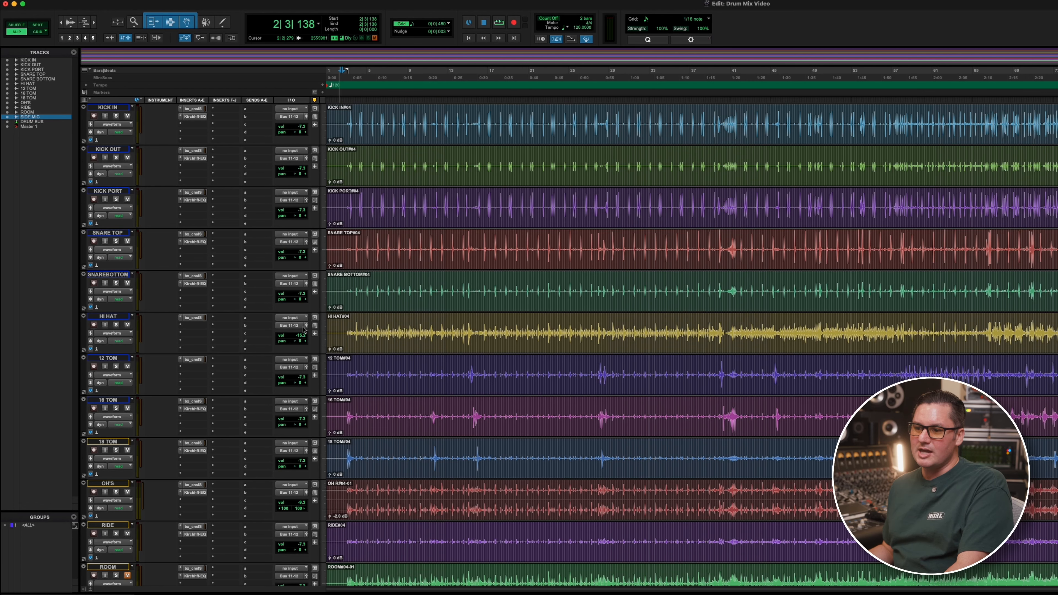
scroll(285, 495, down, 5)
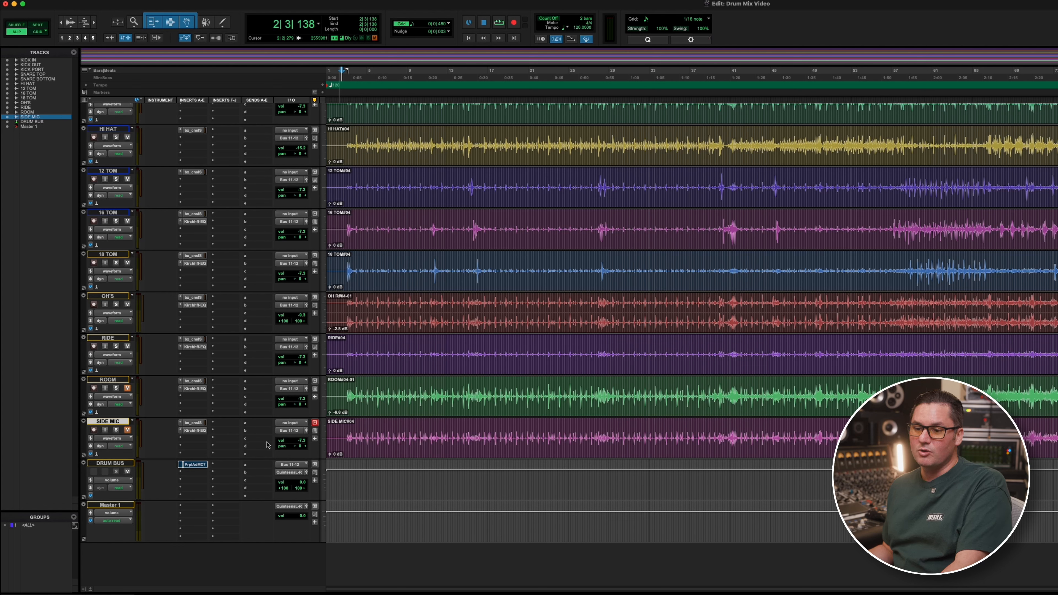
click(107, 379)
click(110, 422)
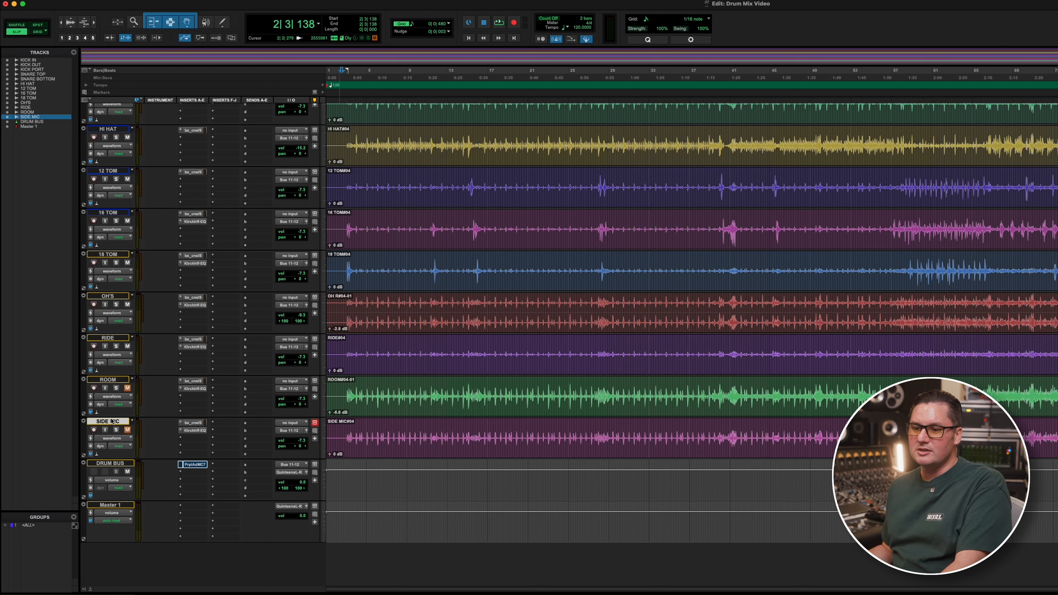
click(113, 380)
click(110, 423)
scroll(440, 259, up, 5)
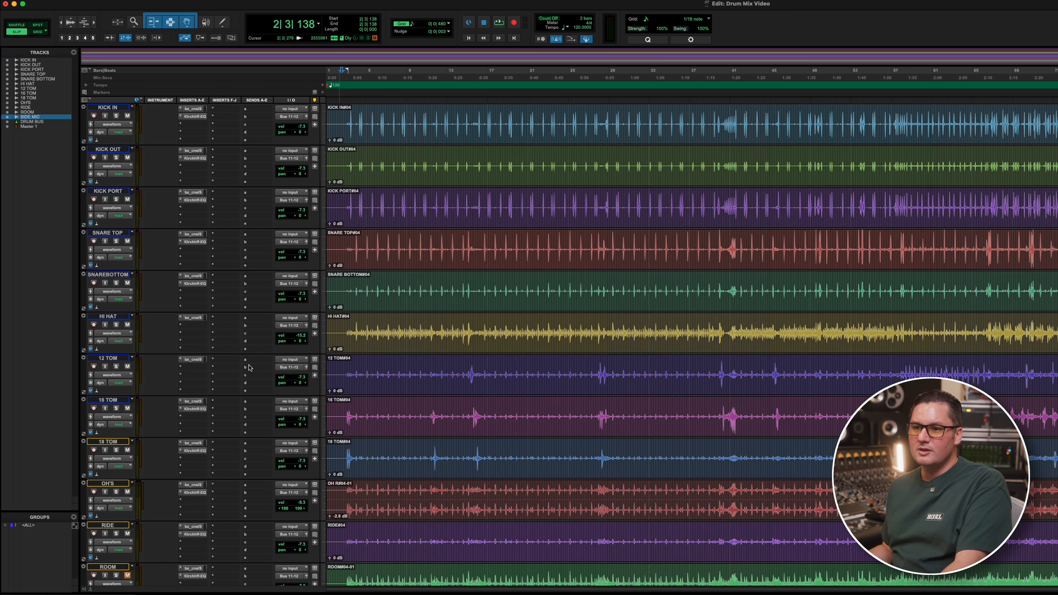
- Play back the drum mix from bar 2, stop, and place the cursor at the start of bar 3 on the Kick Port track
key(space)
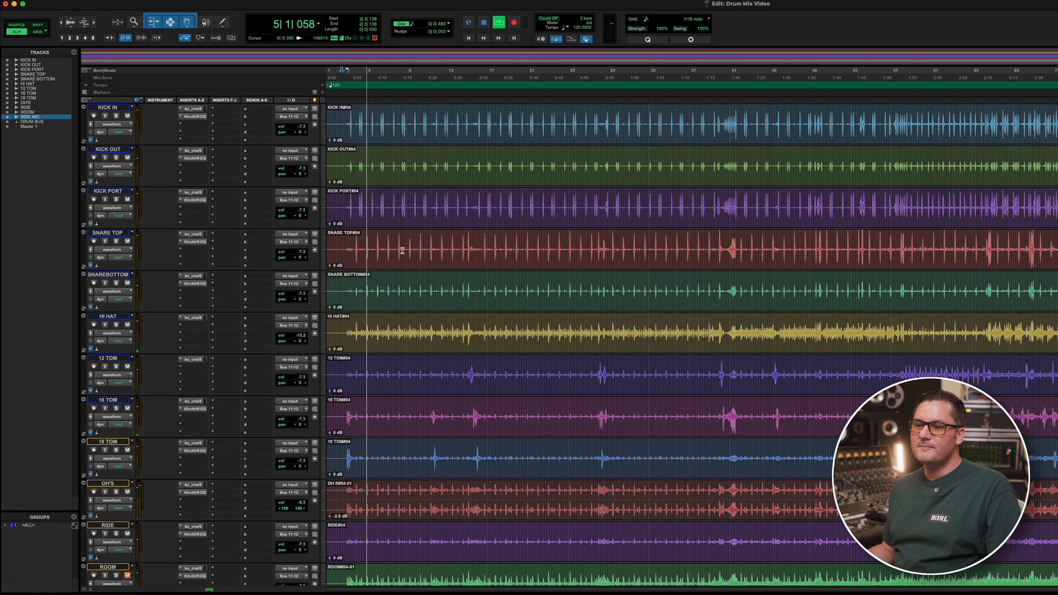
key(space)
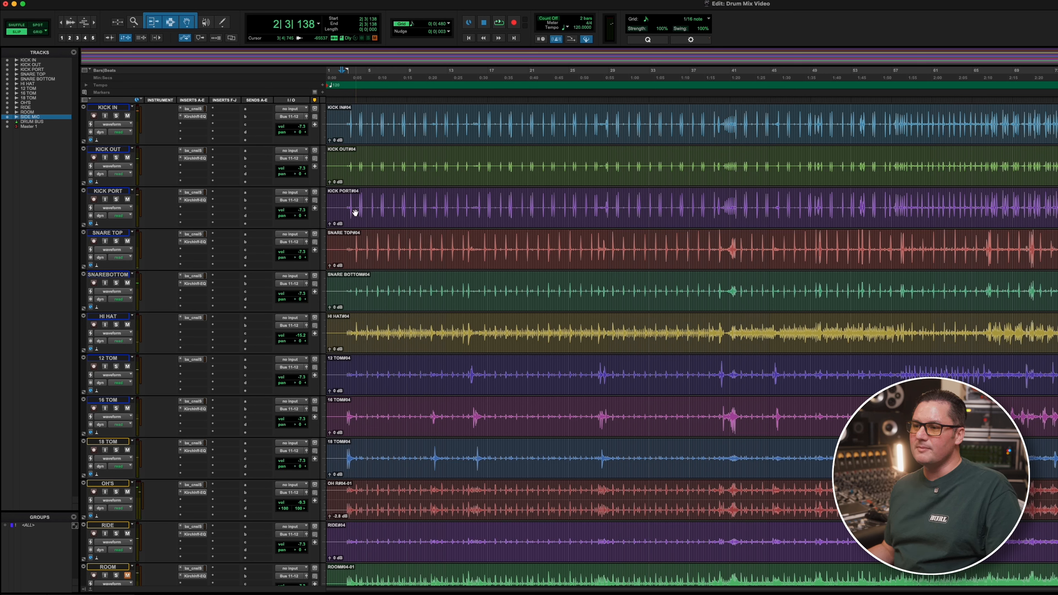
click(346, 199)
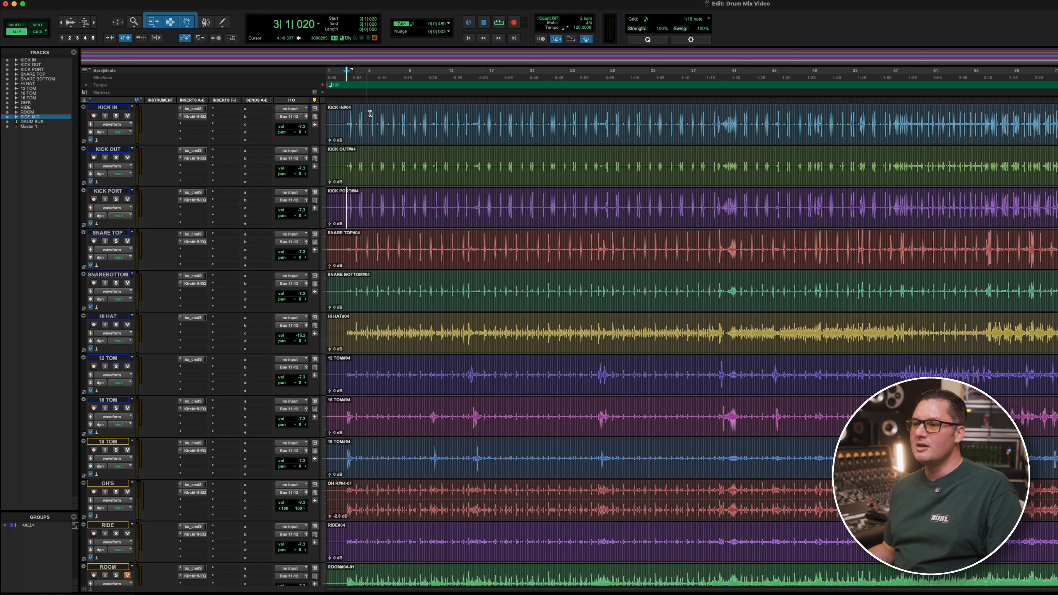
- Highlight the opening section from bar 3 to about bar 10 on Kick In, then to about bar 12 on Kick Port
drag(347, 118, 418, 121)
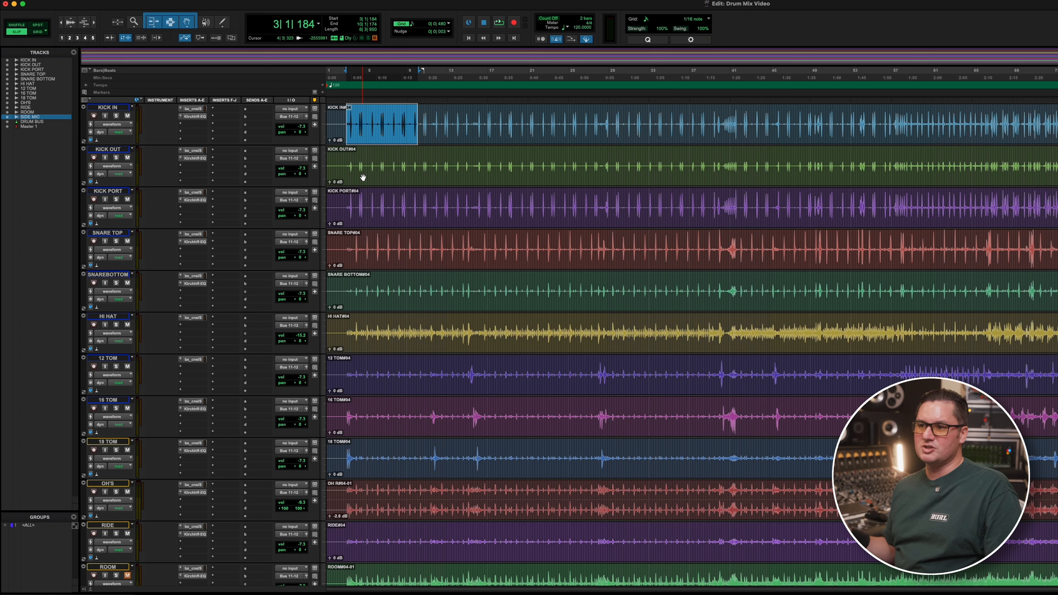
click(349, 205)
drag(349, 205, 445, 206)
scroll(367, 269, down, 6)
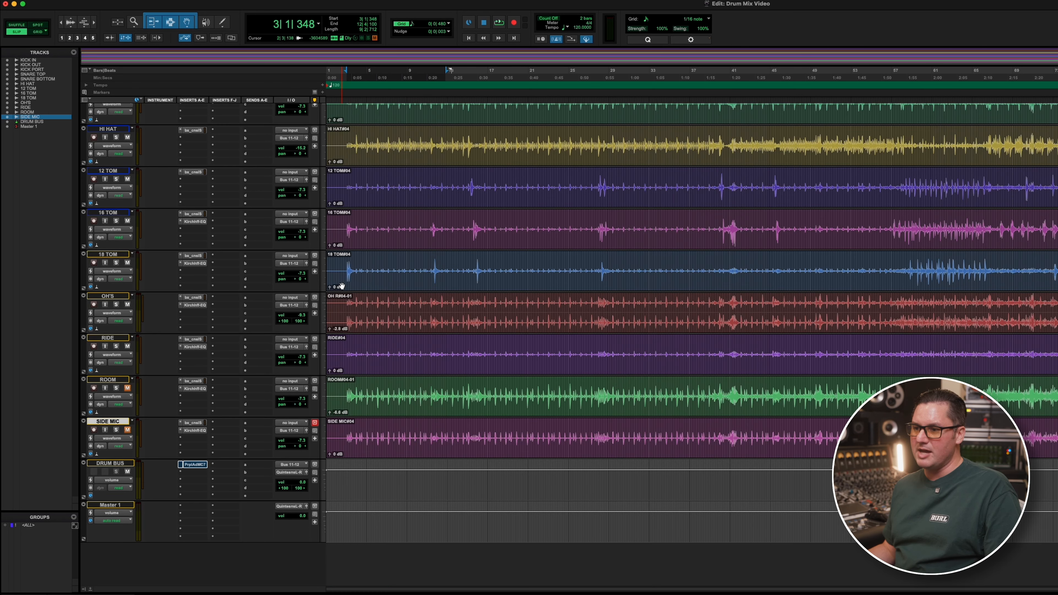
scroll(347, 276, up, 6)
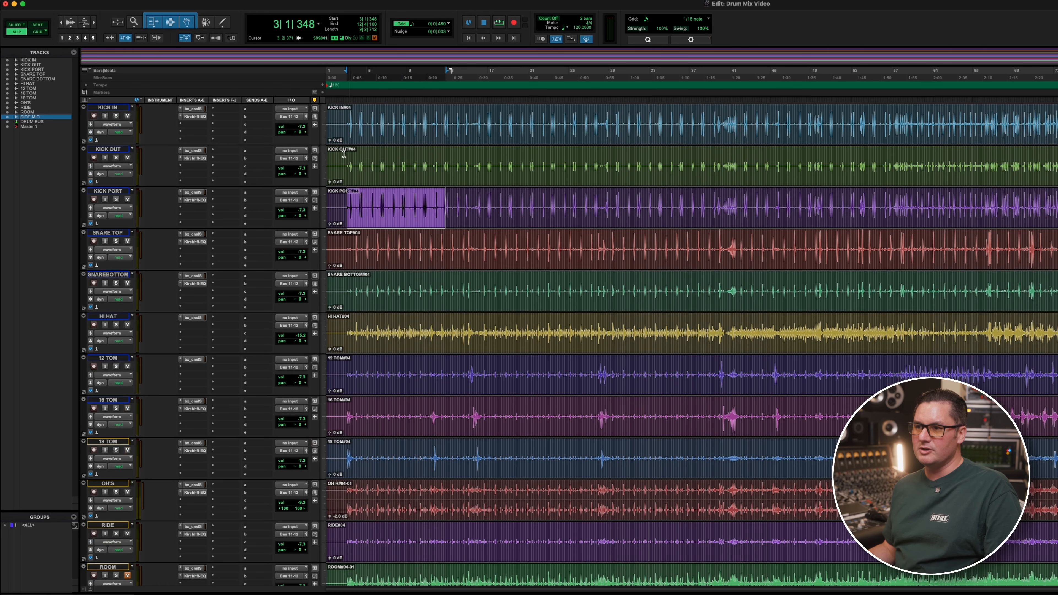
- Solo Kick In with the cursor at the start of bar 3 and go through the Kick In, Kick Out and Kick Port tracks
click(347, 118)
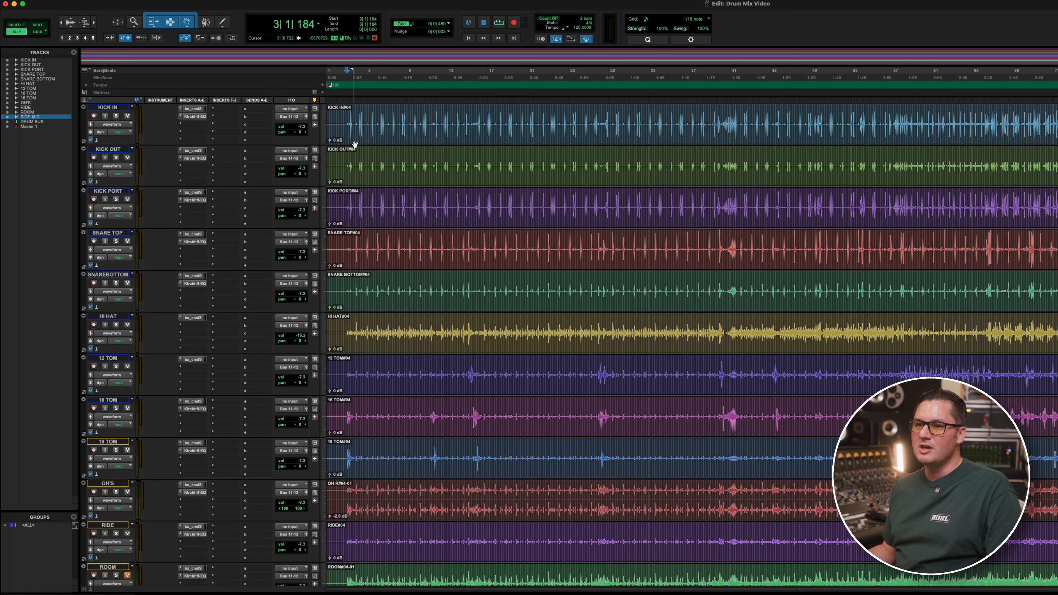
click(116, 116)
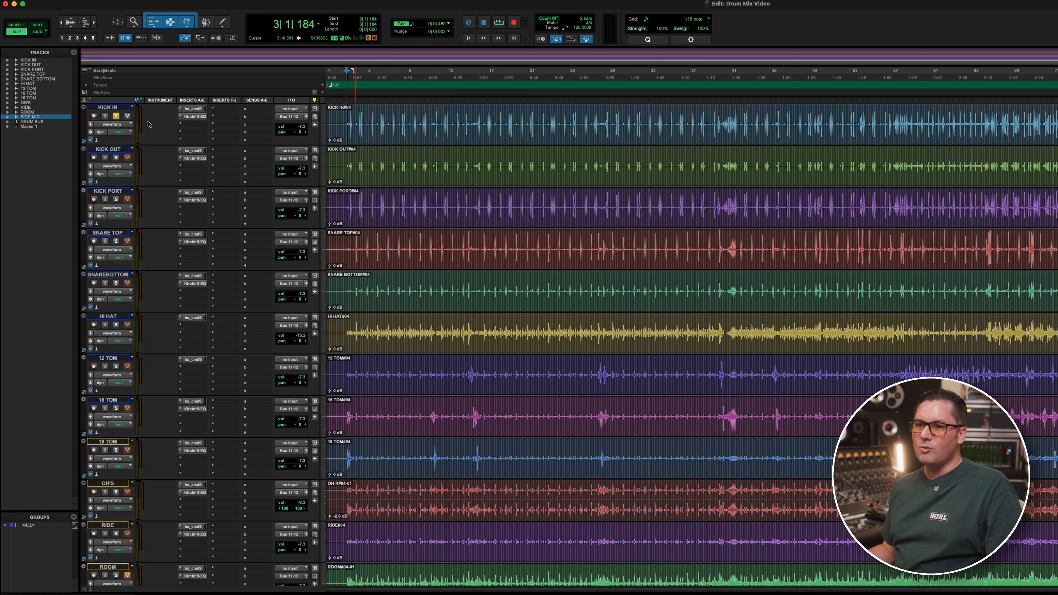
click(115, 151)
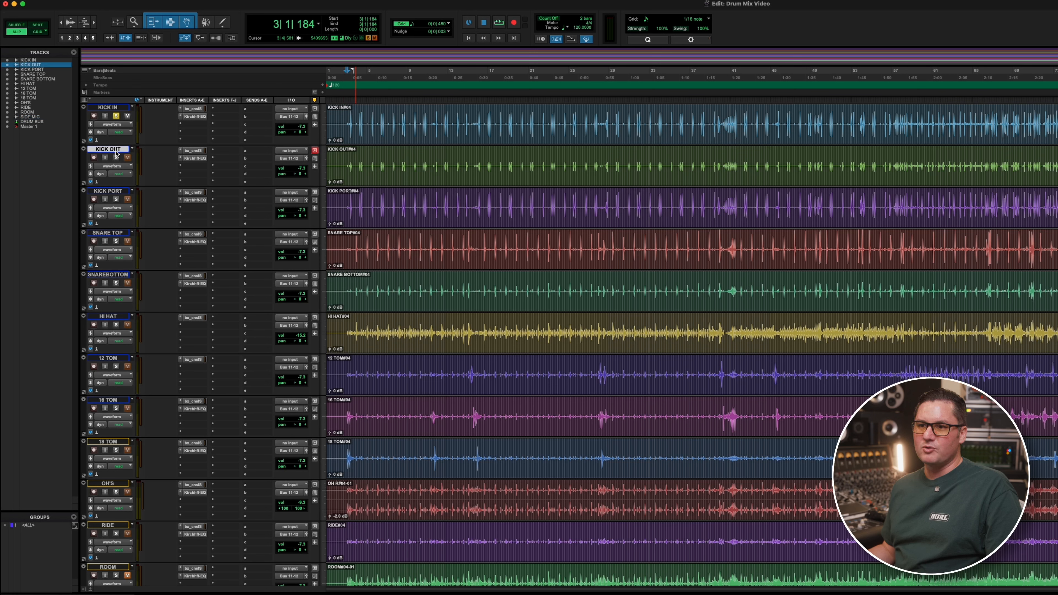
click(110, 107)
click(108, 150)
click(112, 191)
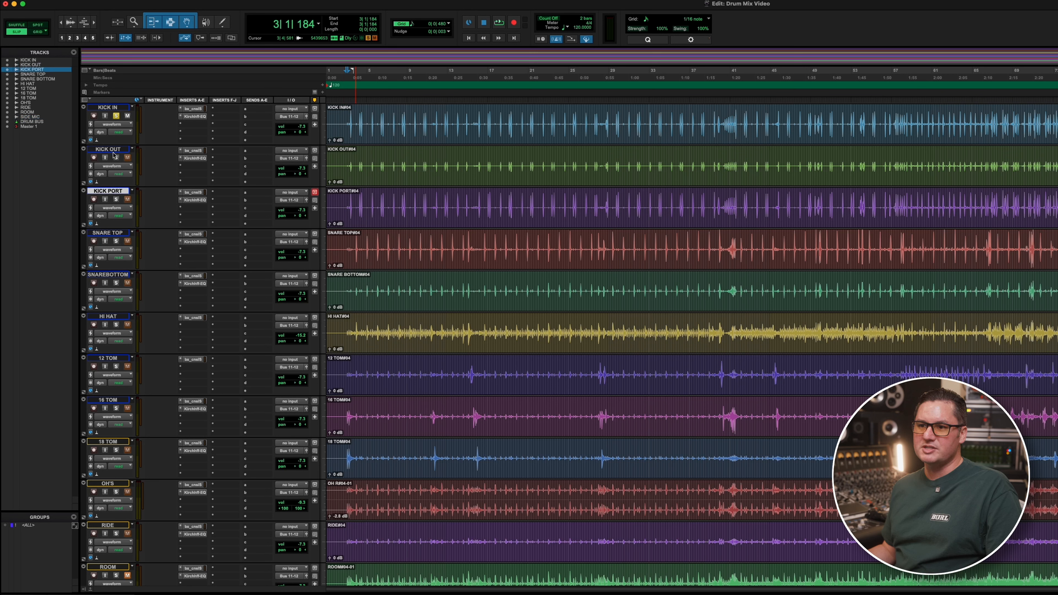
click(113, 109)
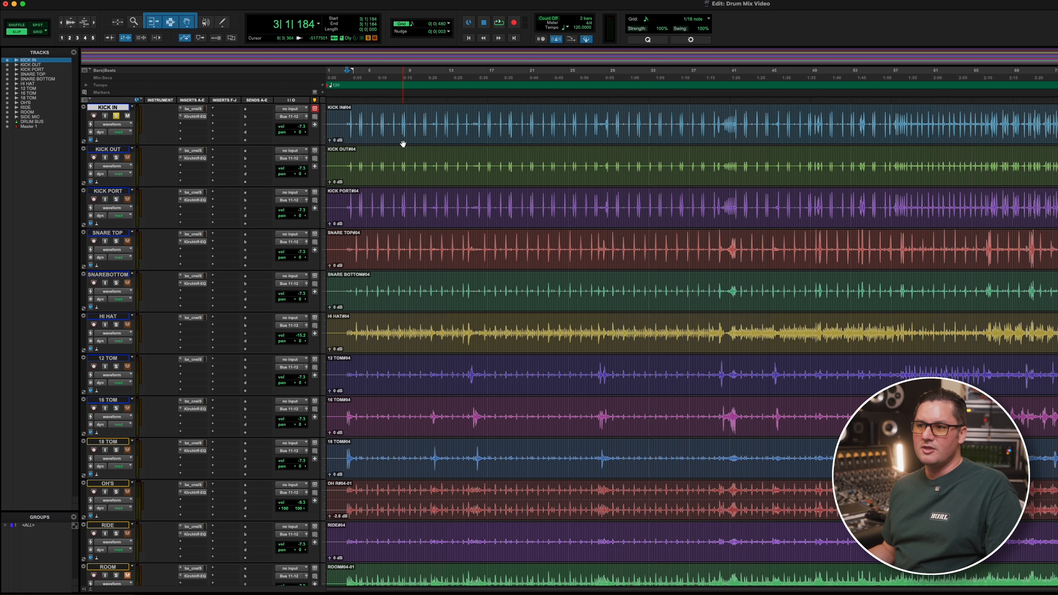
click(110, 150)
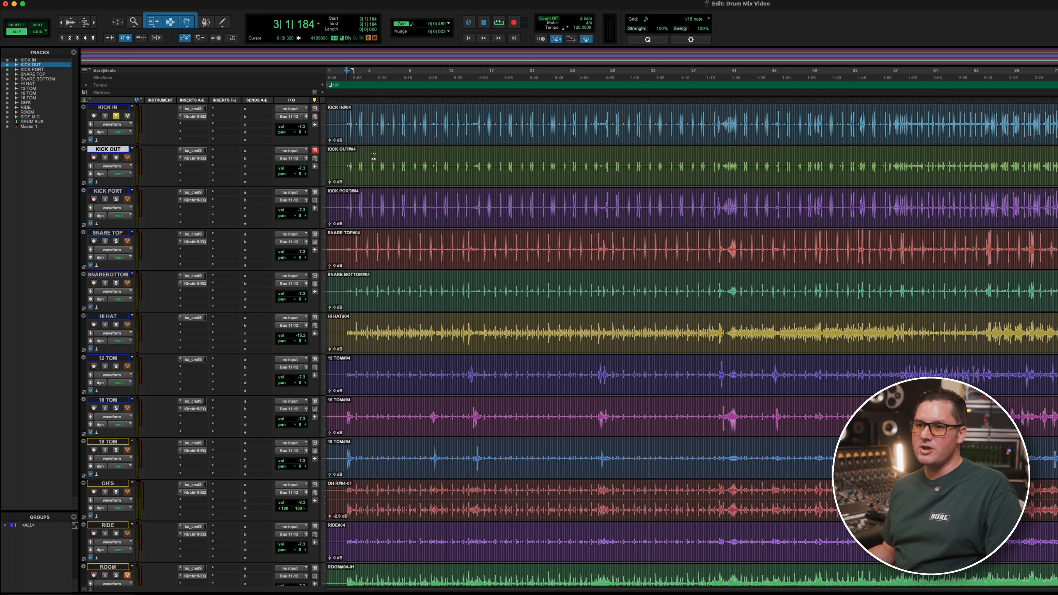
click(108, 193)
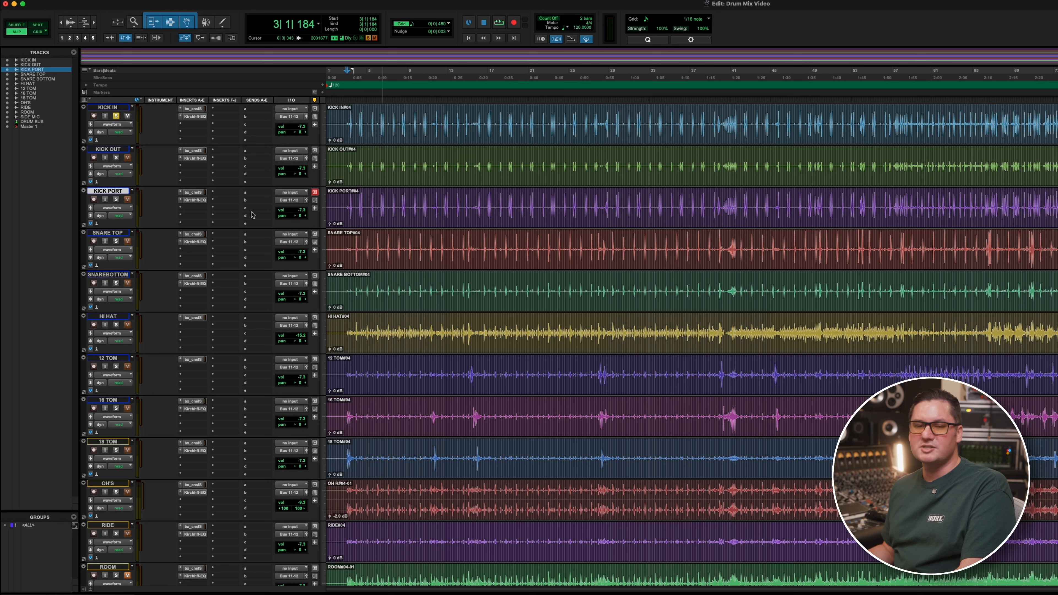
- Audition the Kick In, Kick Out and Kick Port tracks in solo, one after another, from bar 3
key(space)
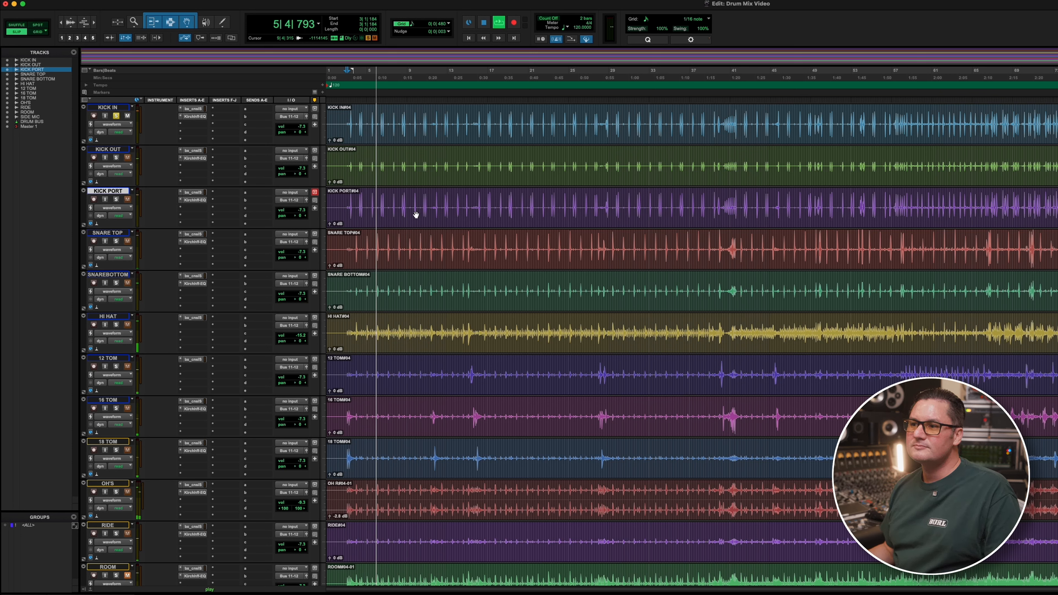
key(space)
click(366, 115)
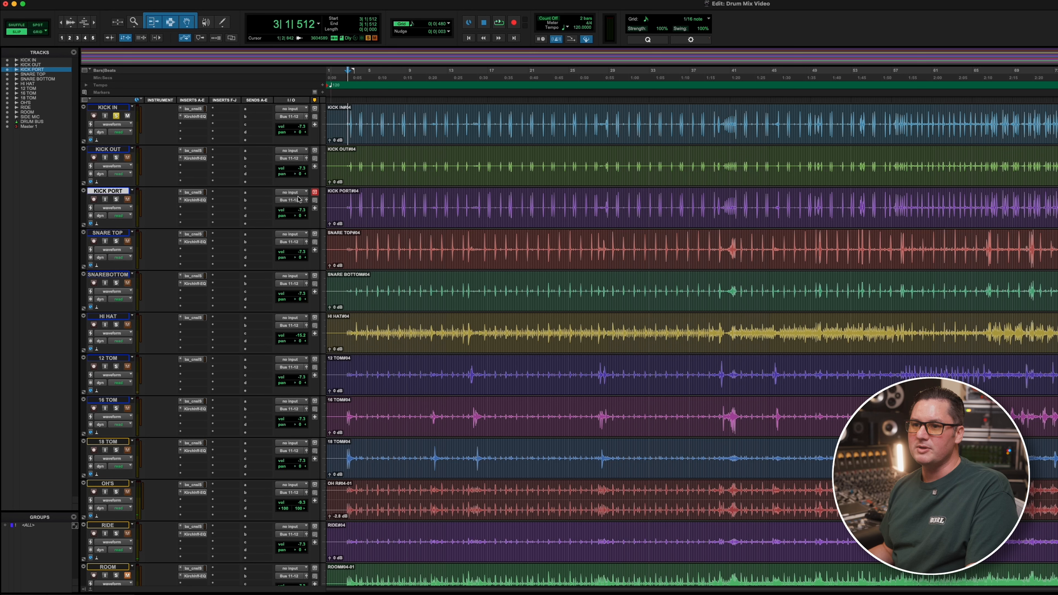
key(space)
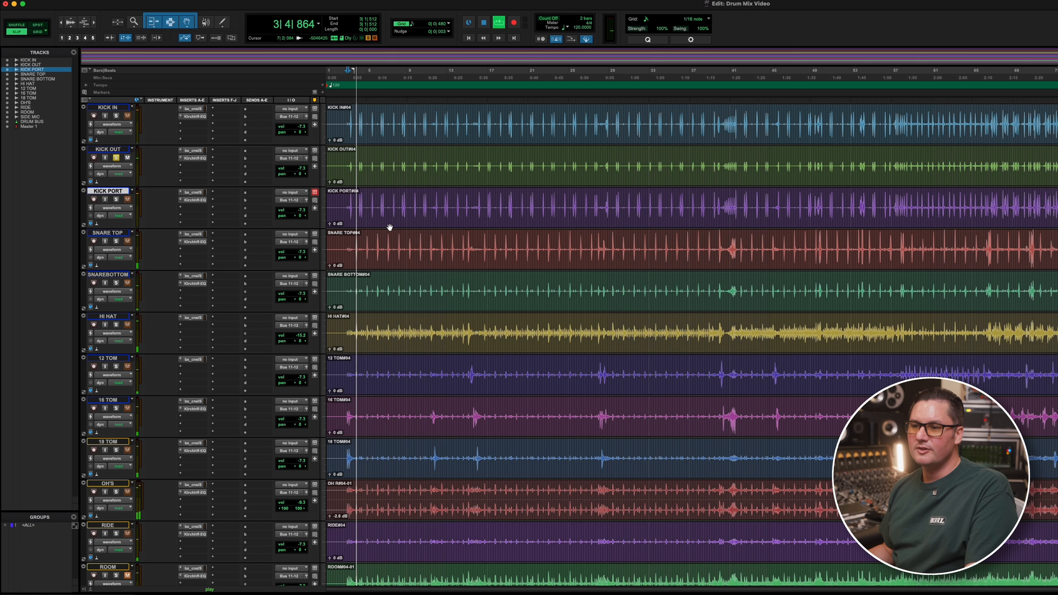
key(space)
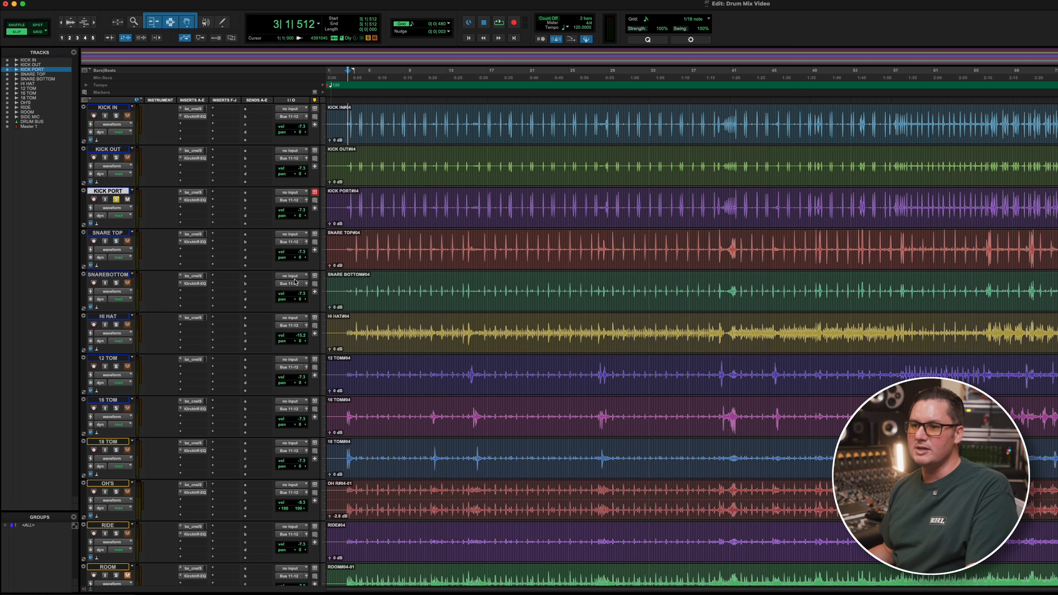
key(space)
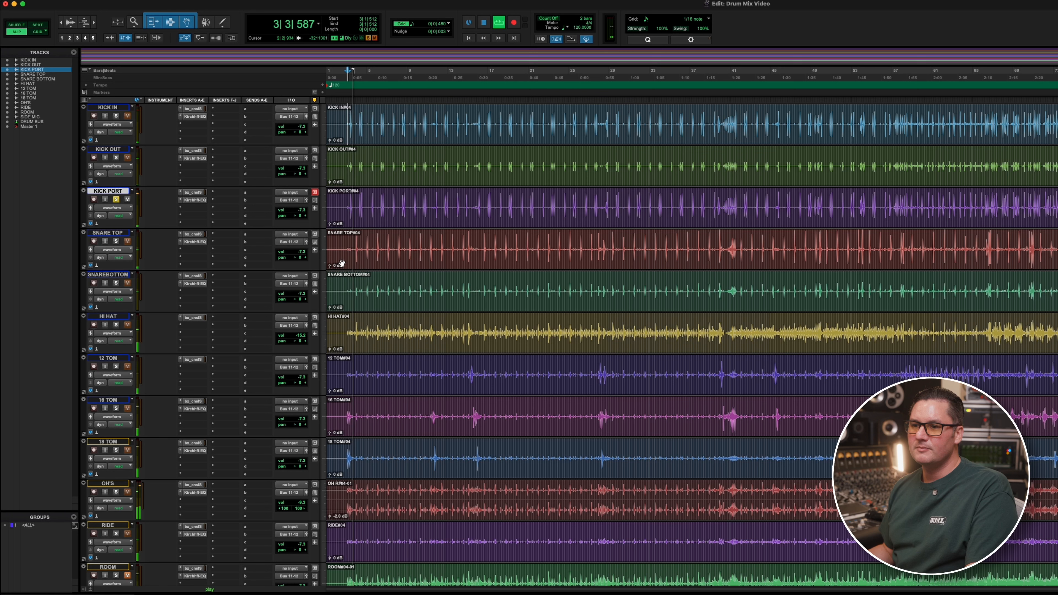
key(space)
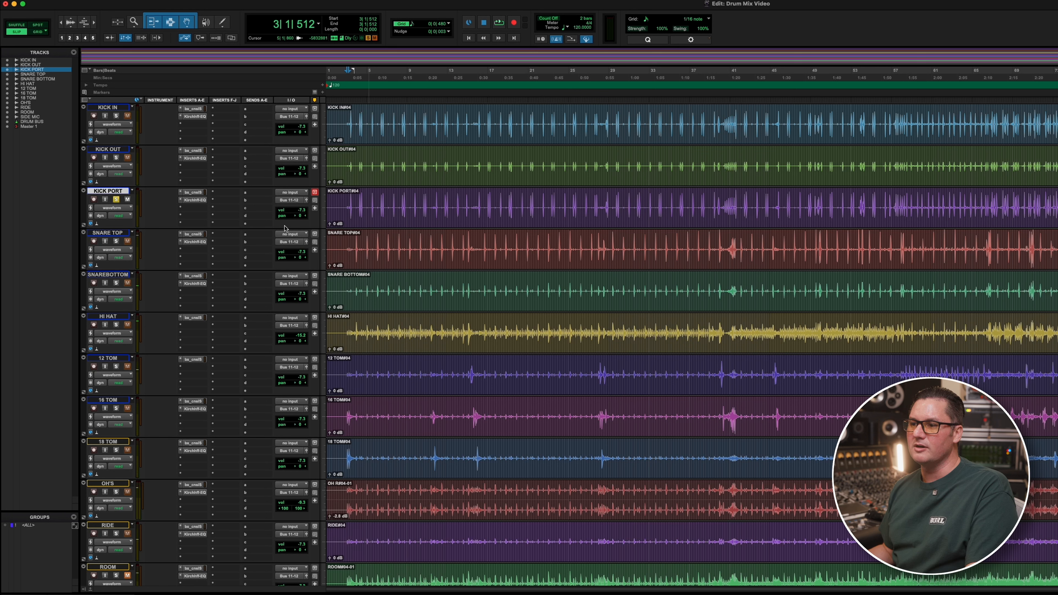
- Return the cursor to the start of bar 3 and compare the three kick tracks by selecting each one
click(345, 201)
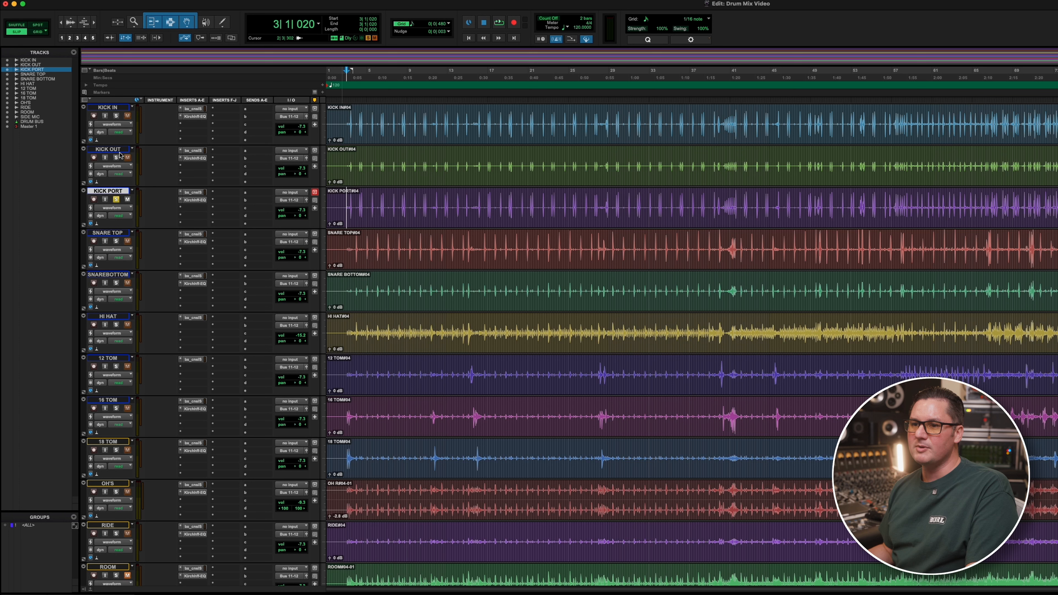
click(113, 109)
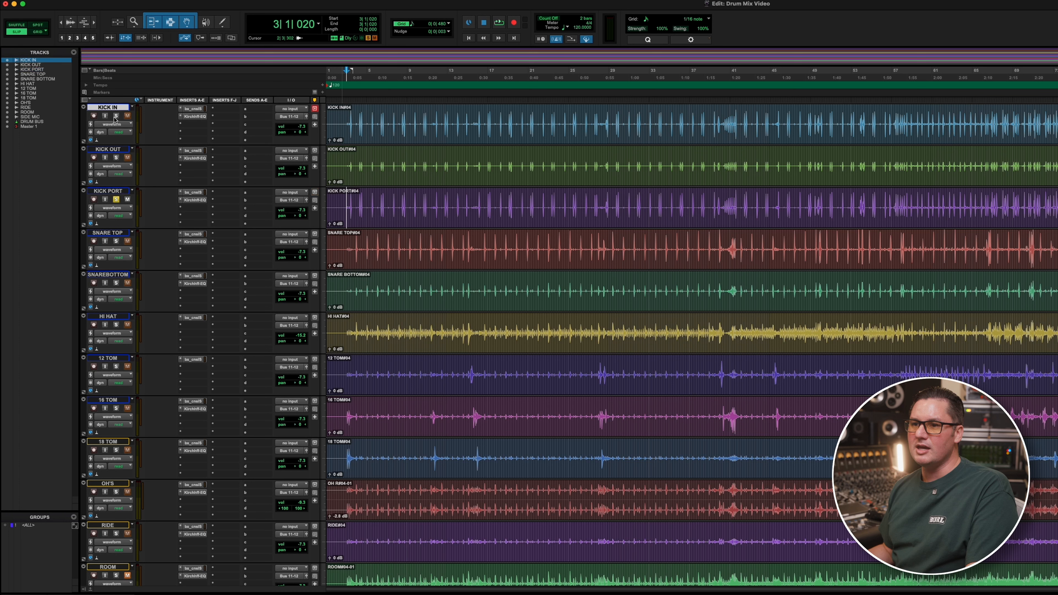
click(112, 151)
click(113, 110)
click(112, 151)
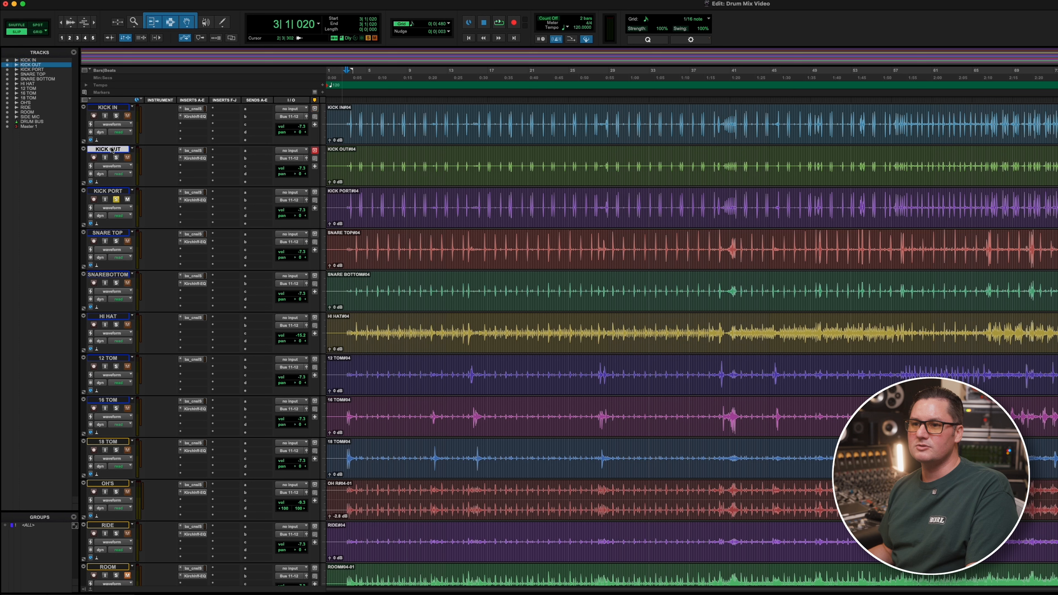
click(111, 192)
- Switch the solo from Kick Port to Snare Top and audition it from bar 3
click(117, 199)
click(117, 241)
key(space)
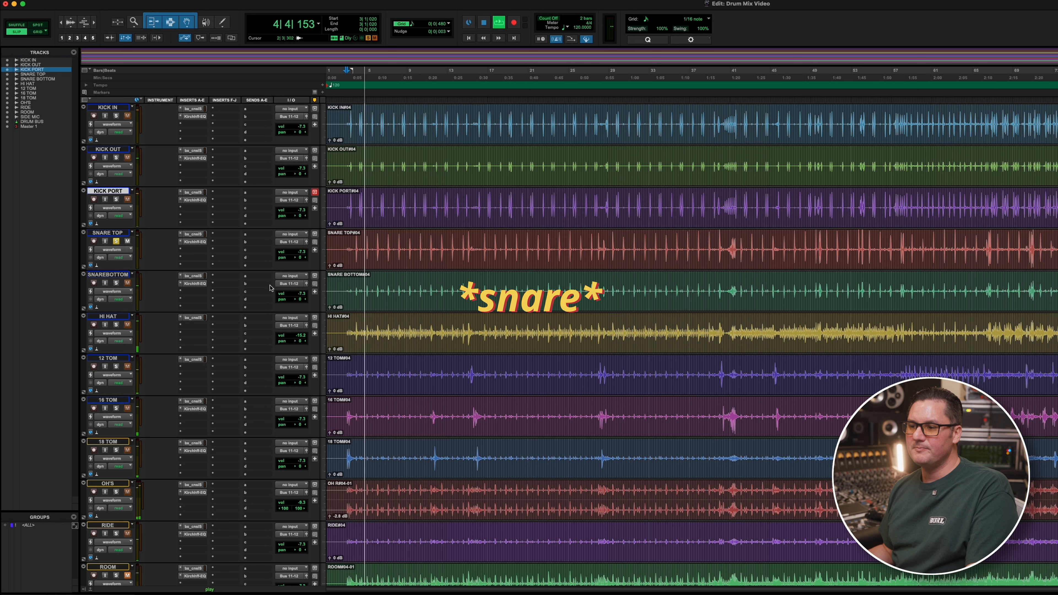
key(space)
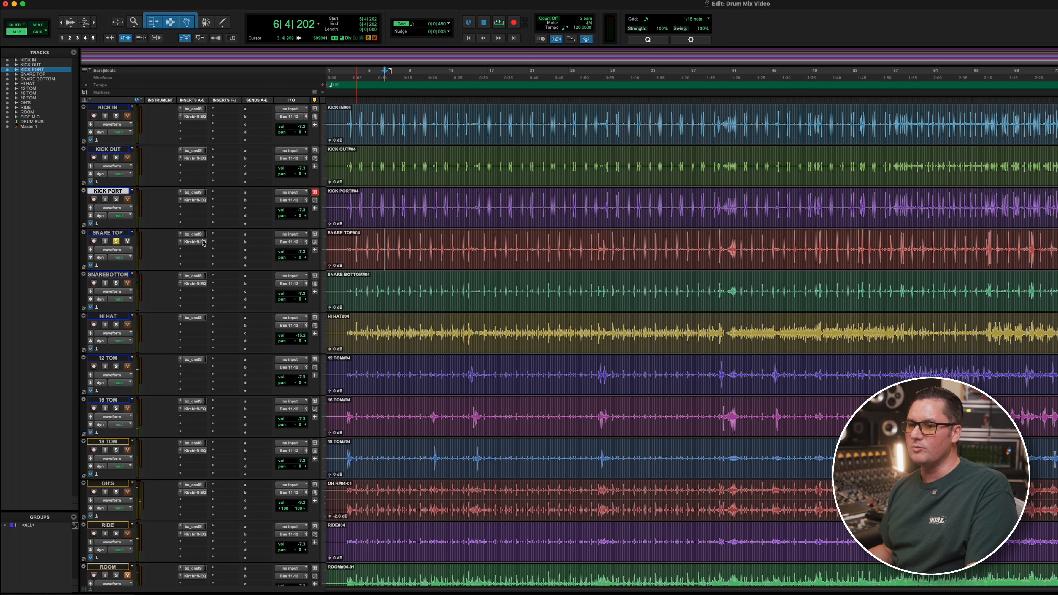
- Switch the solo from Snare Top to Snare Bottom, audition it from bar 6, and clear the solo
click(125, 233)
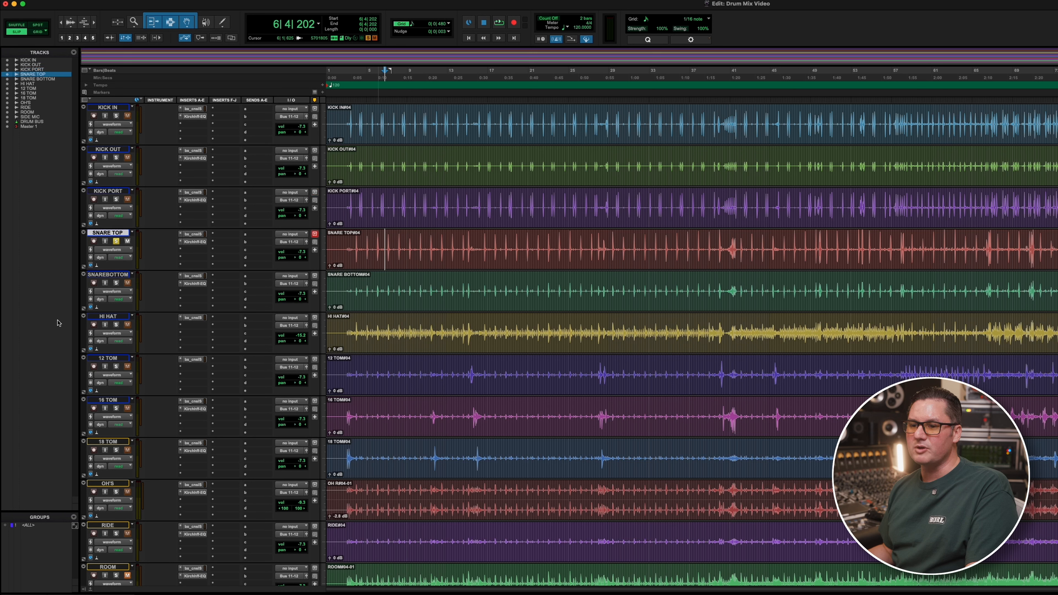
click(116, 283)
key(space)
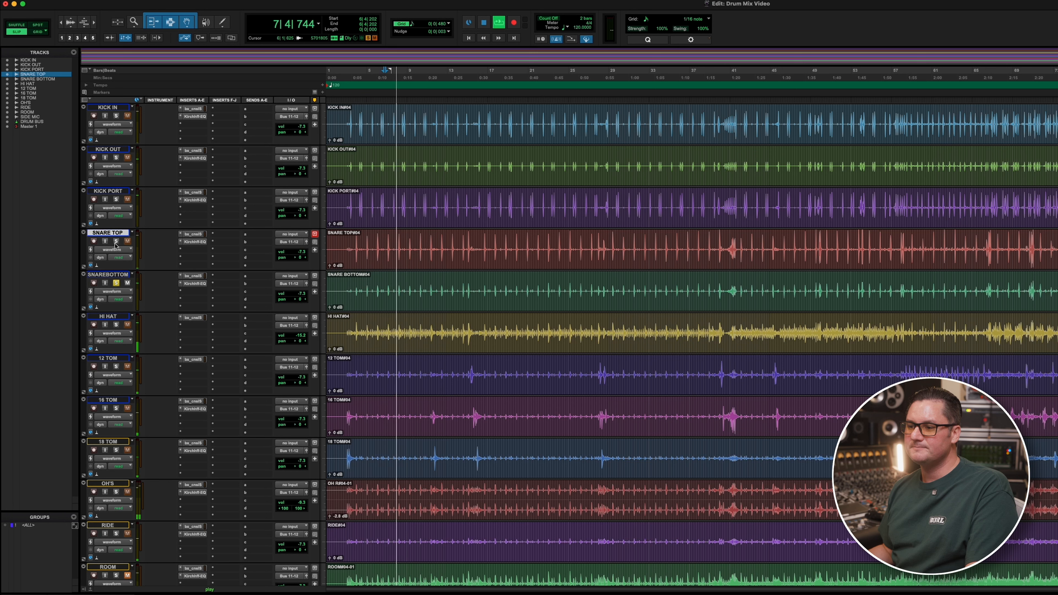
key(space)
click(116, 283)
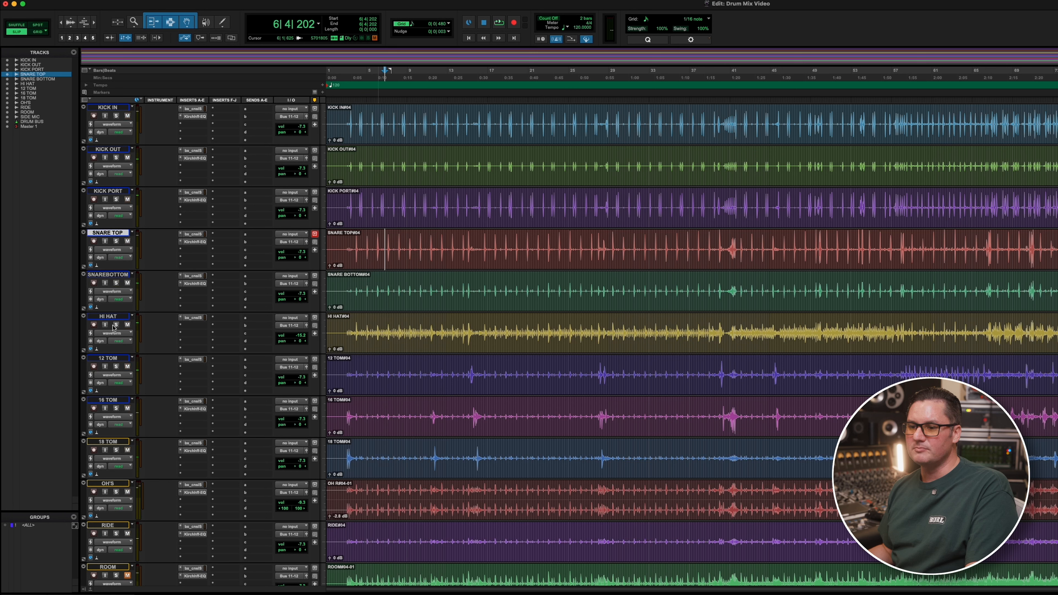
- Solo the Hi Hat track, audition it from bar 3, and clear its solo
click(116, 325)
click(353, 333)
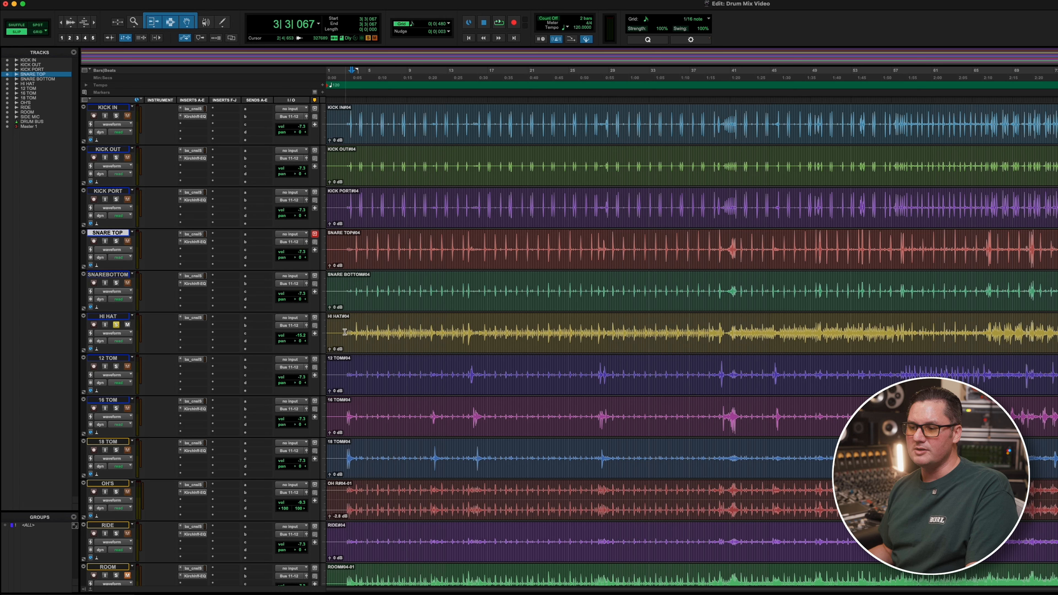
key(space)
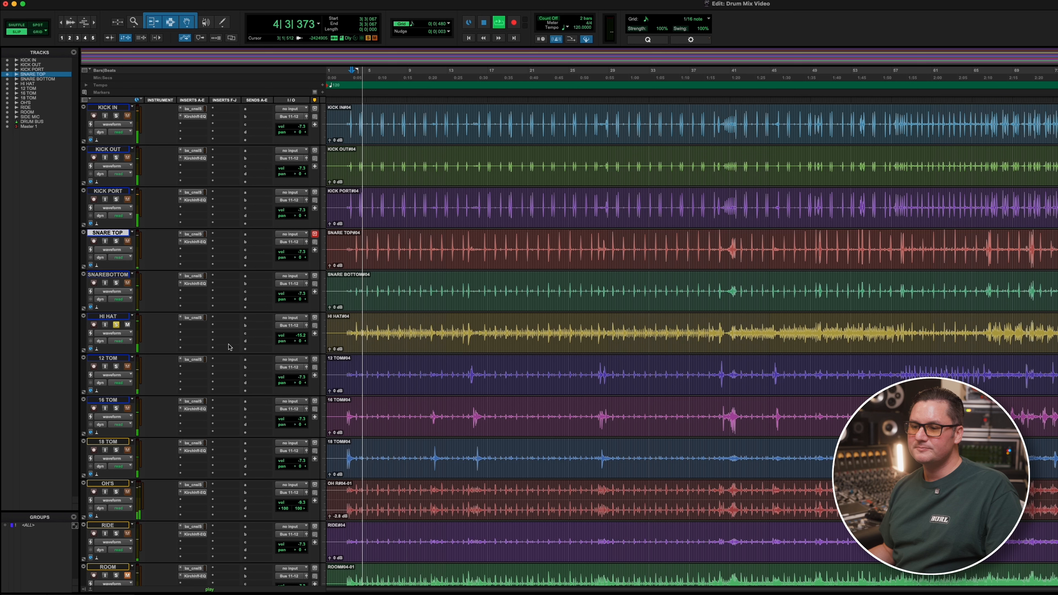
click(117, 325)
key(space)
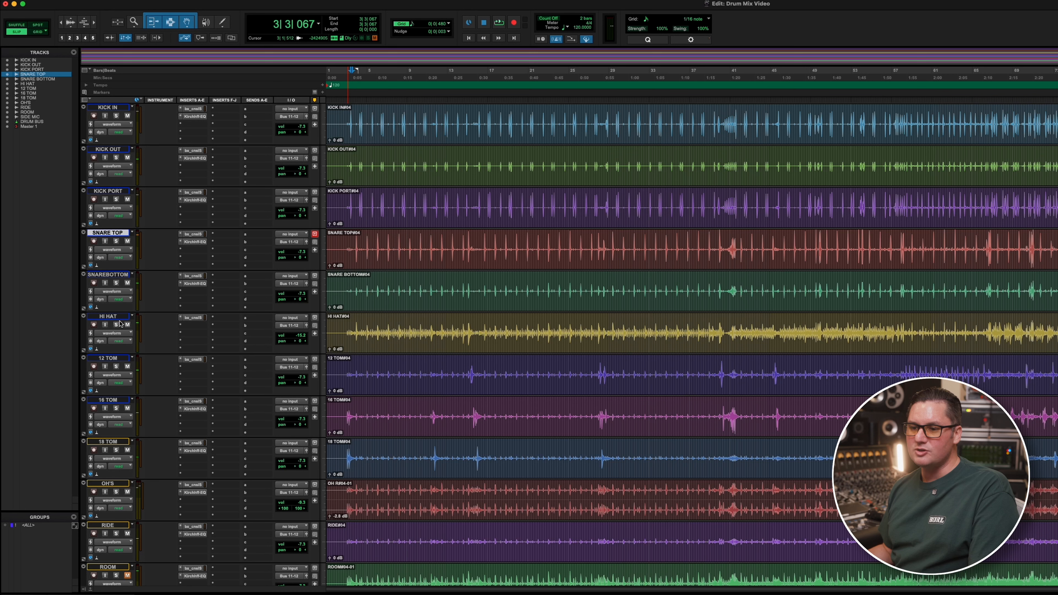
- Select the Hi Hat track, and solo the 12 Tom track and audition it from bar 14
click(108, 317)
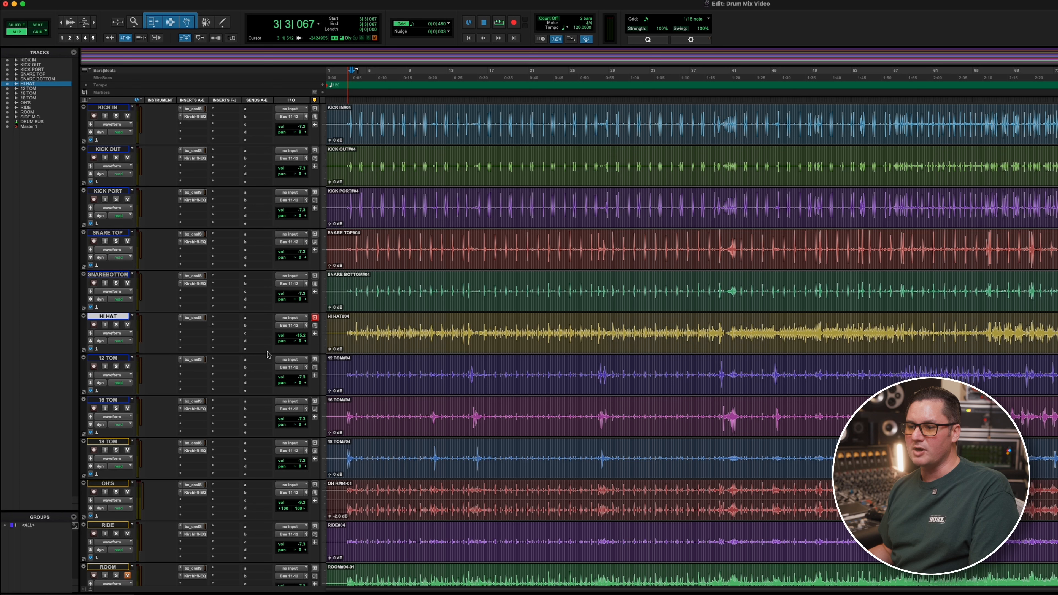
click(115, 366)
click(468, 394)
key(space)
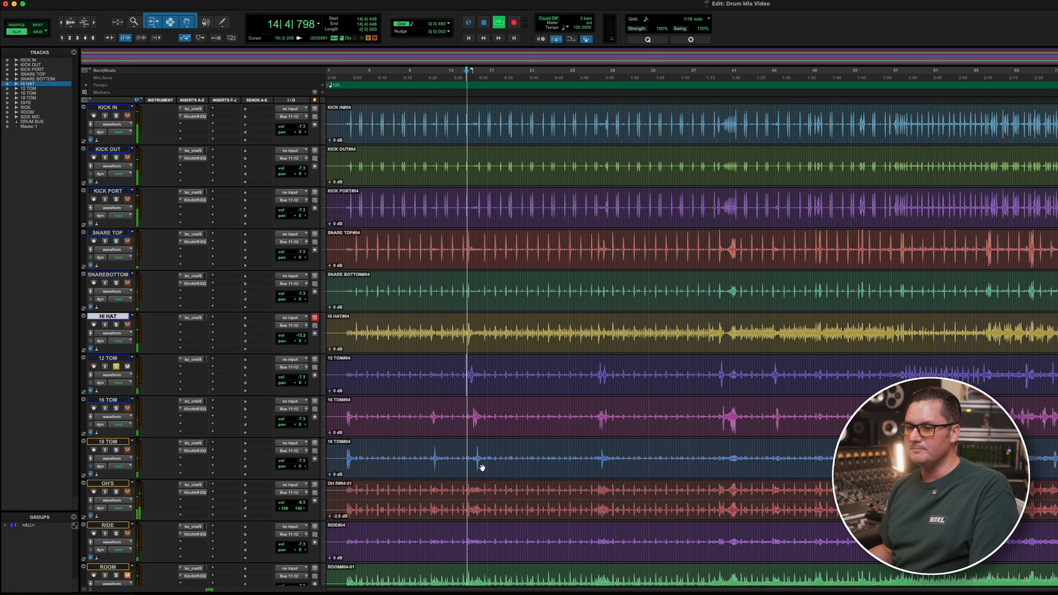
key(space)
- Switch the solo from 12 Tom to 16 Tom and audition it from bar 15
super+click(116, 408)
click(470, 416)
key(space)
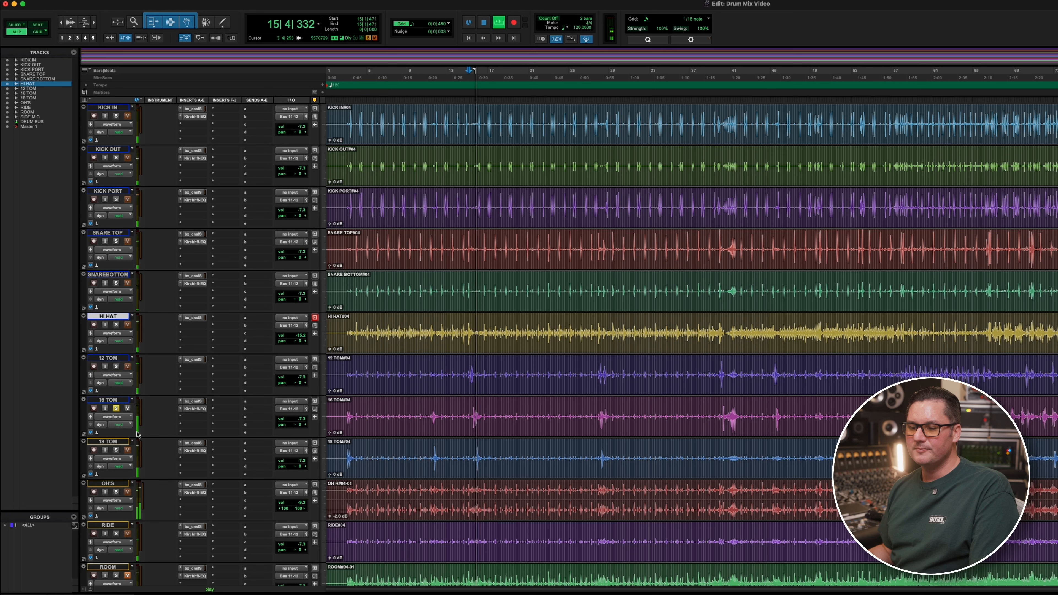
- Switch the solo from 16 Tom to 18 Tom, audition it from bar 15, and clear the solo
click(116, 450)
key(space)
click(116, 409)
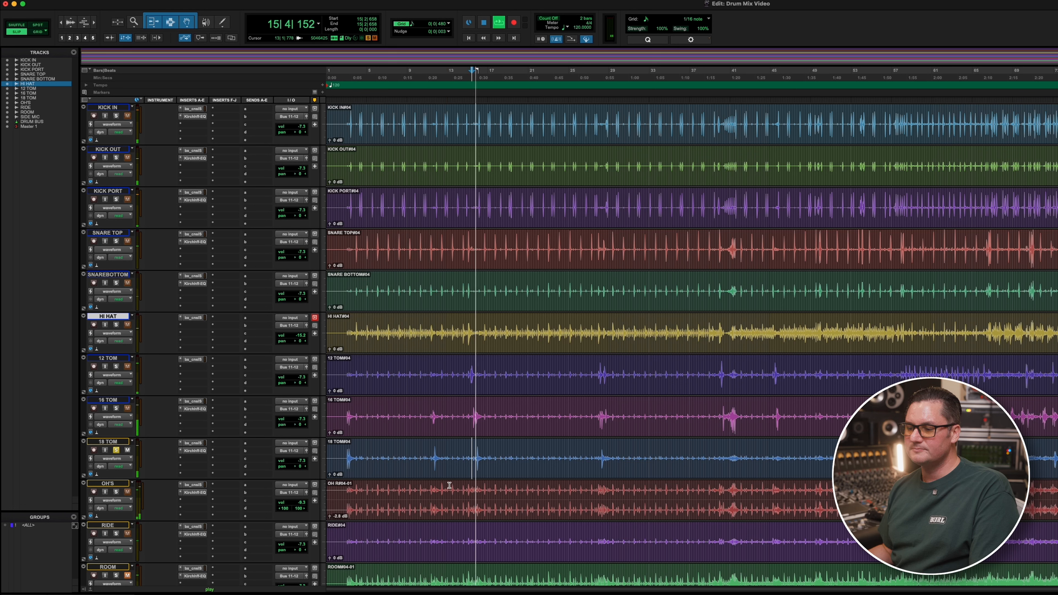
key(space)
click(115, 449)
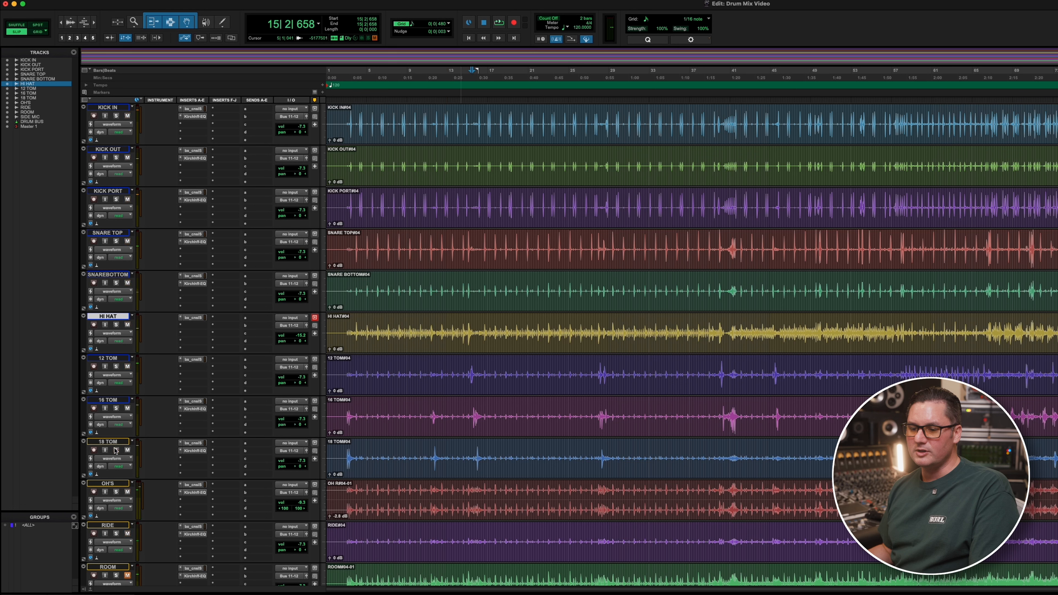
- Solo the OH'S overhead track and audition it from bar 15
click(116, 492)
key(space)
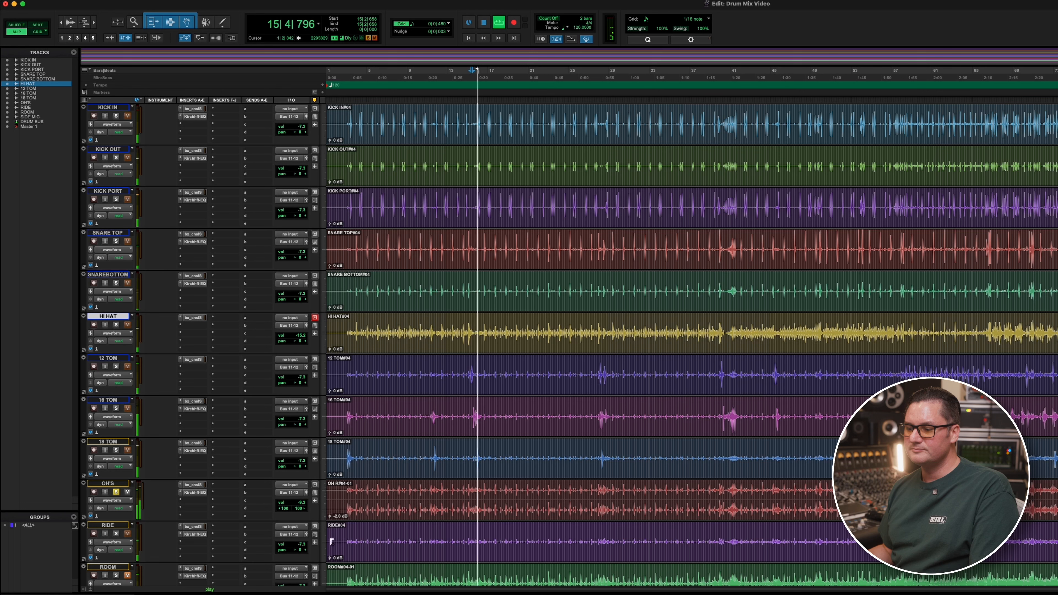
scroll(394, 506, down, 2)
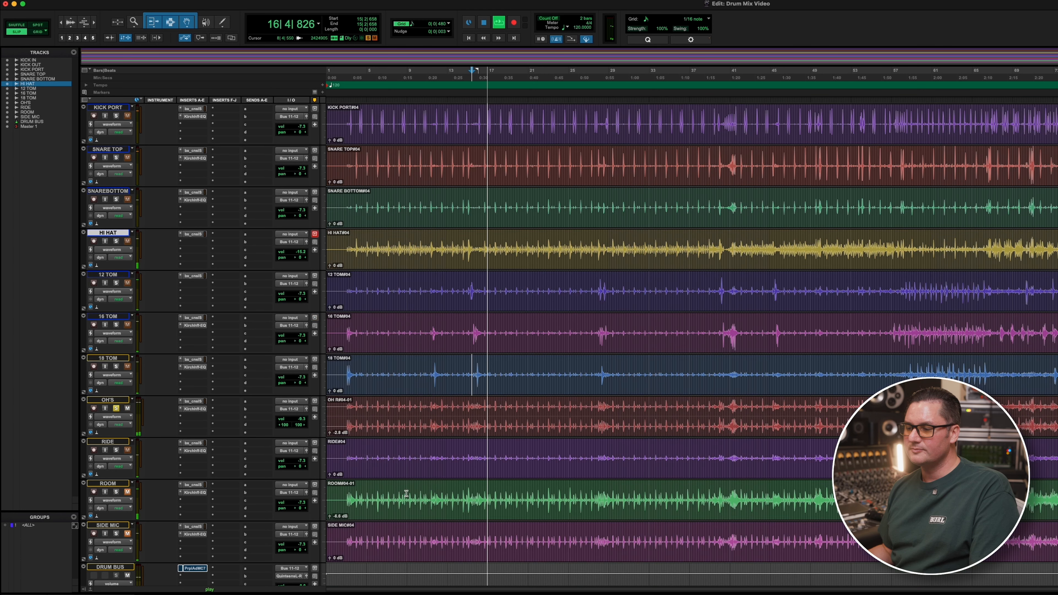
scroll(386, 496, down, 2)
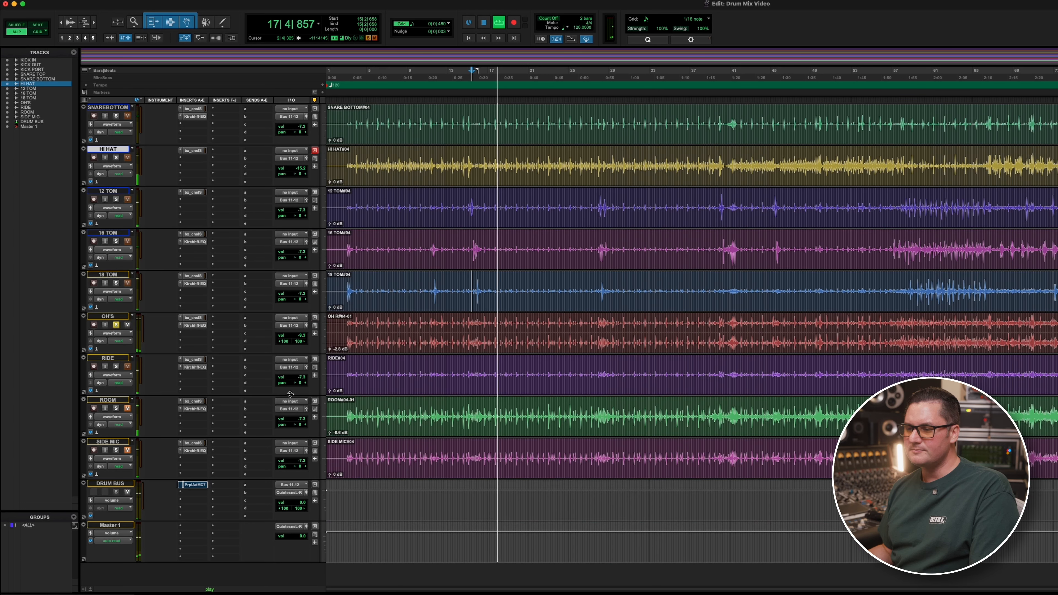
- Switch the solo to the Ride track, audition it from bars 15 and 65, and highlight its clip from bar 9 onward
click(117, 367)
key(space)
key(space)
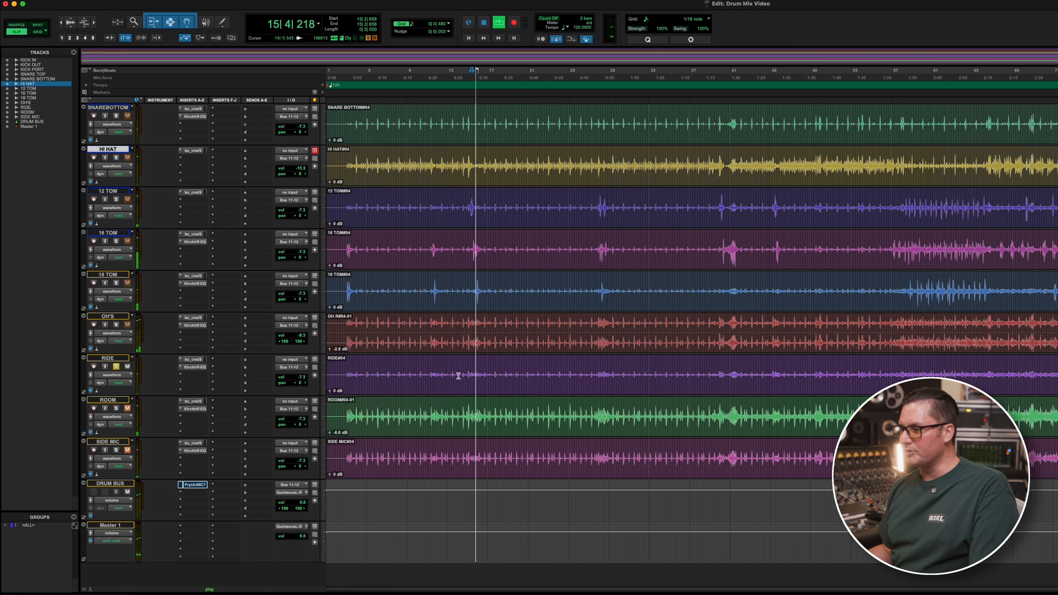
click(911, 371)
click(981, 370)
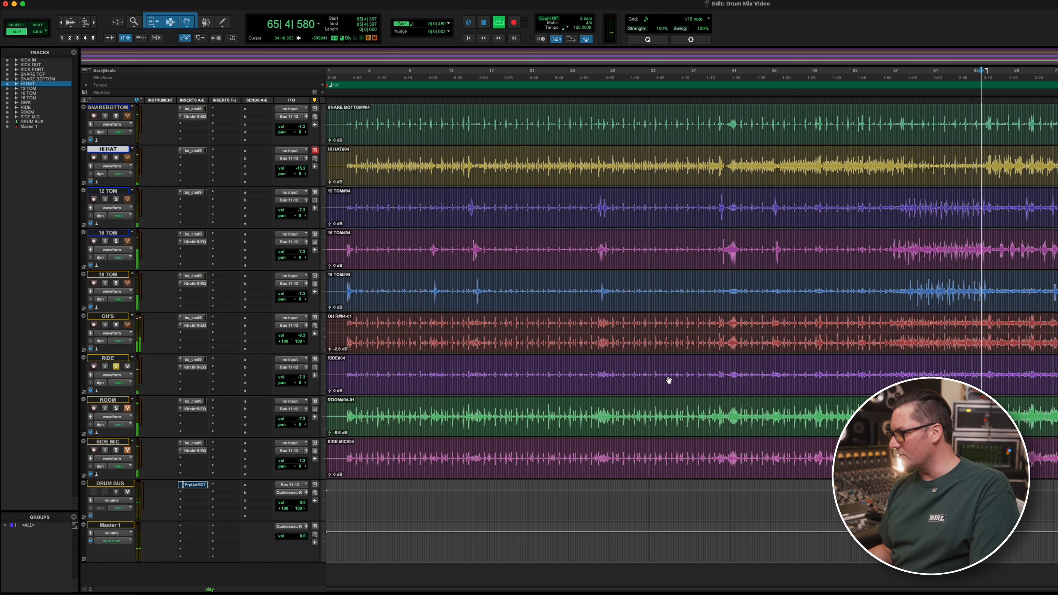
key(space)
drag(411, 369, 1055, 373)
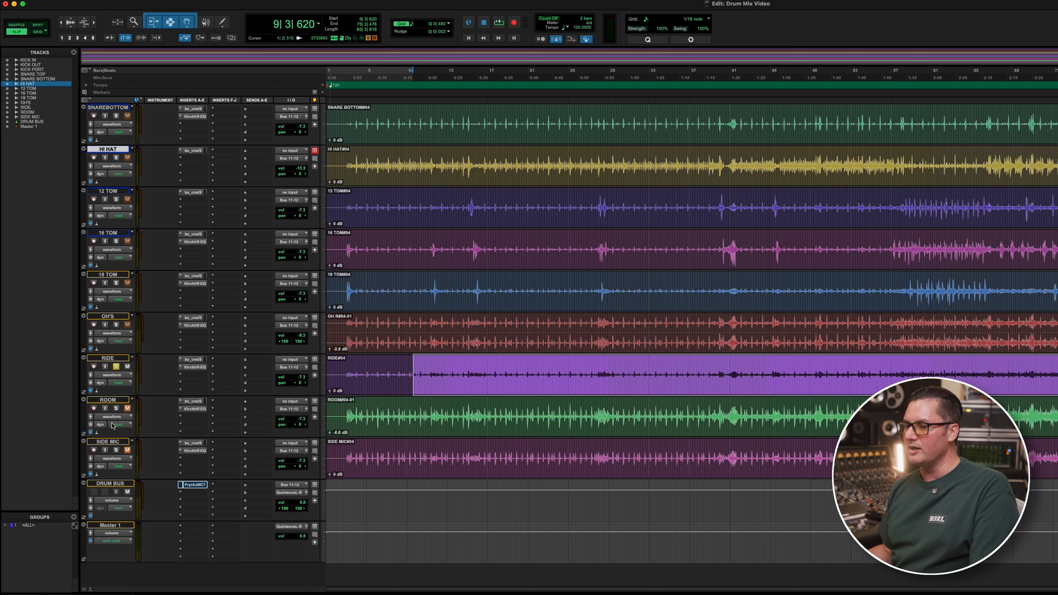
- Switch the solo from Ride to Room and audition the Room track from bar 11
click(116, 367)
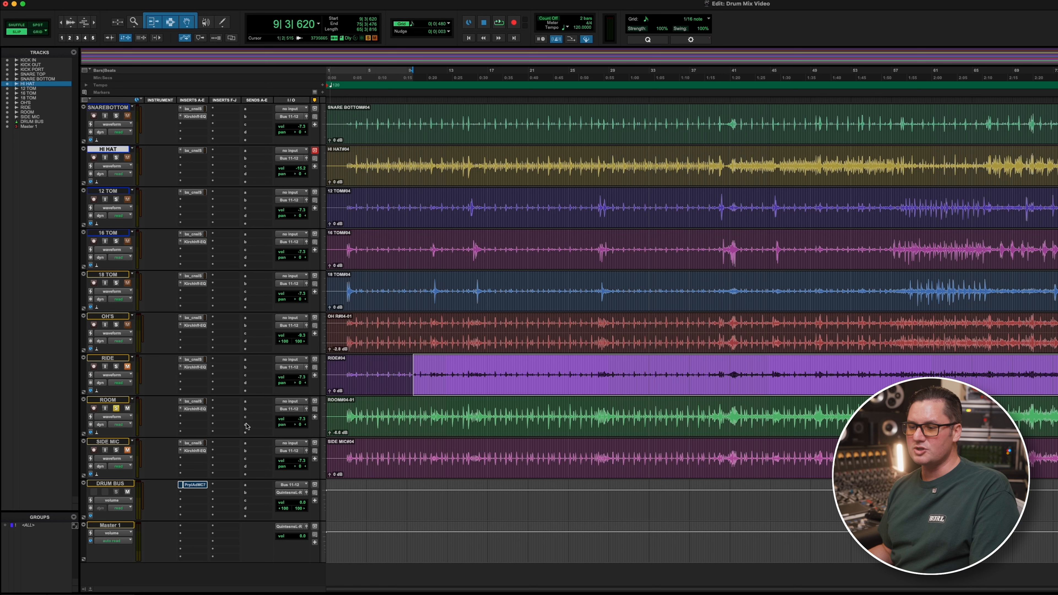
click(432, 410)
key(space)
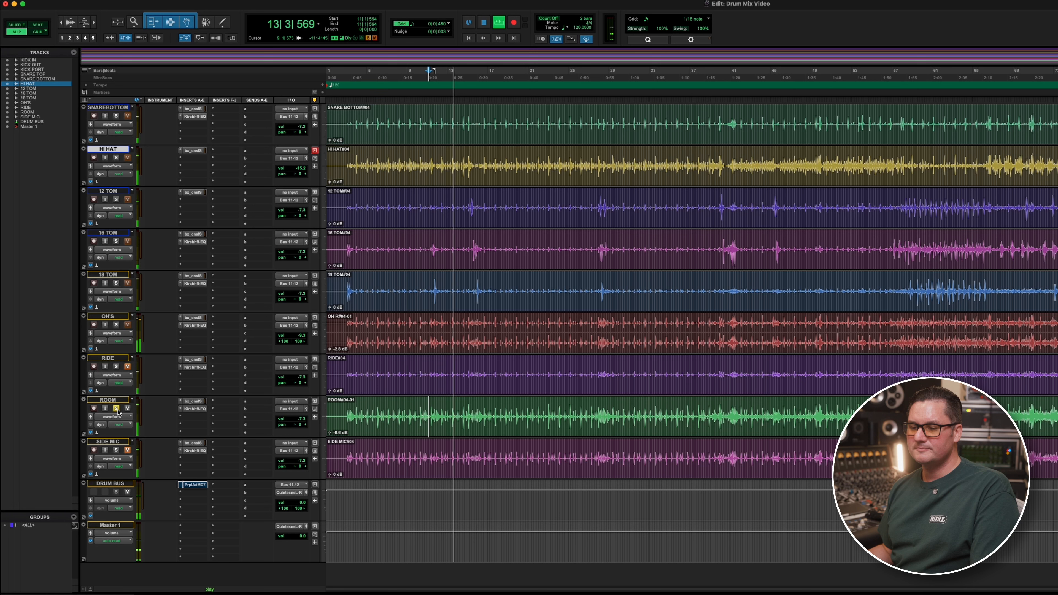
key(space)
click(116, 418)
click(116, 410)
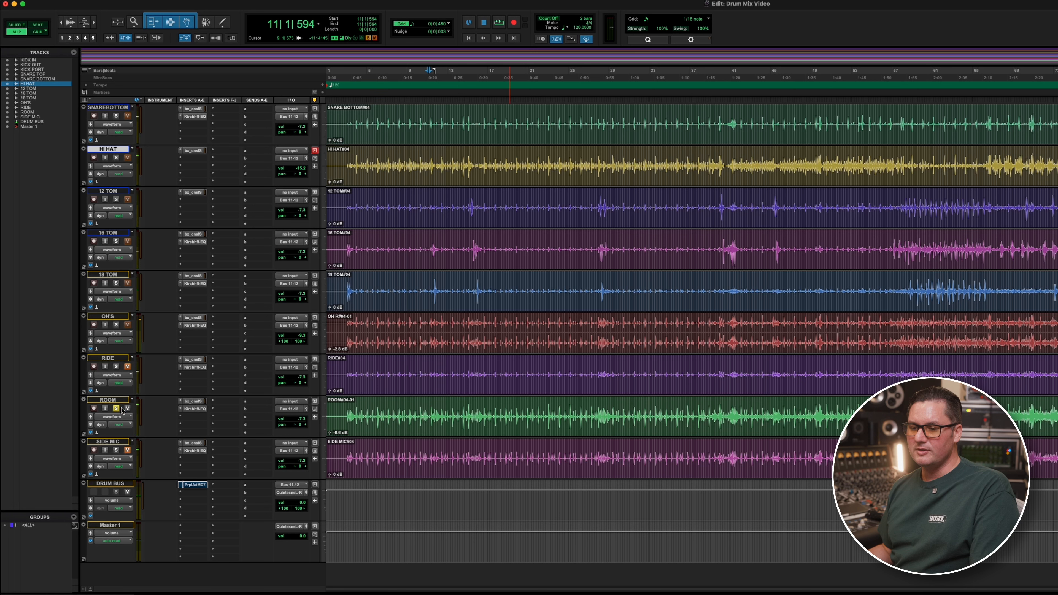
- Set the Room track's view to playlists
right_click(116, 400)
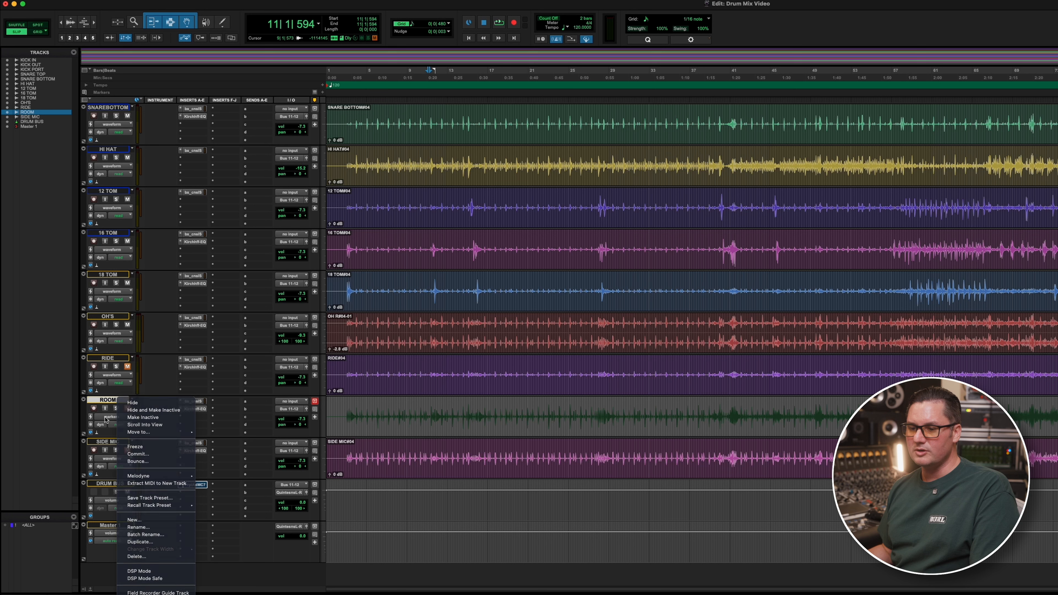
click(109, 417)
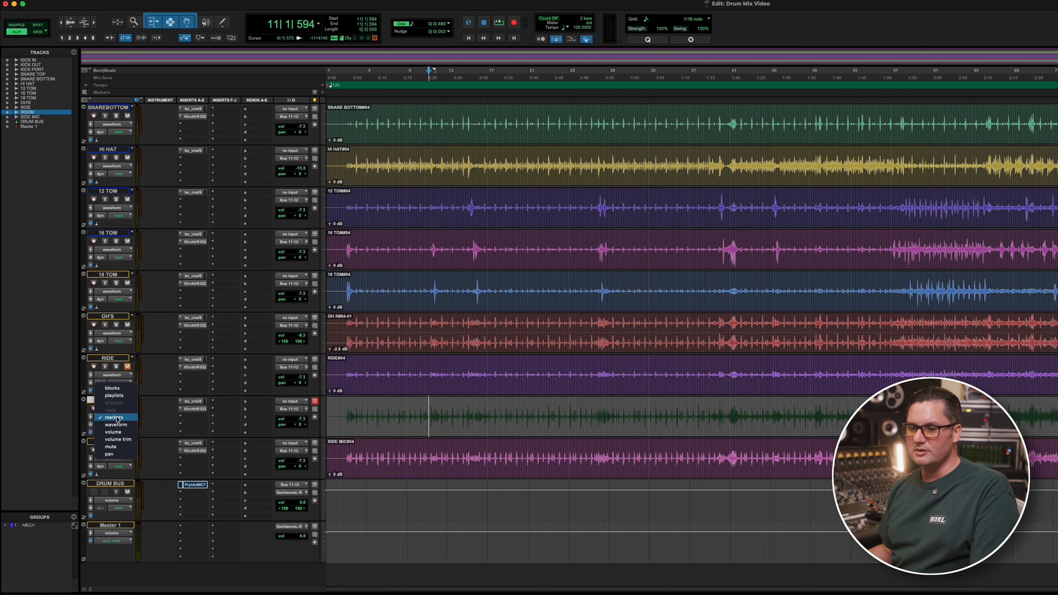
click(114, 396)
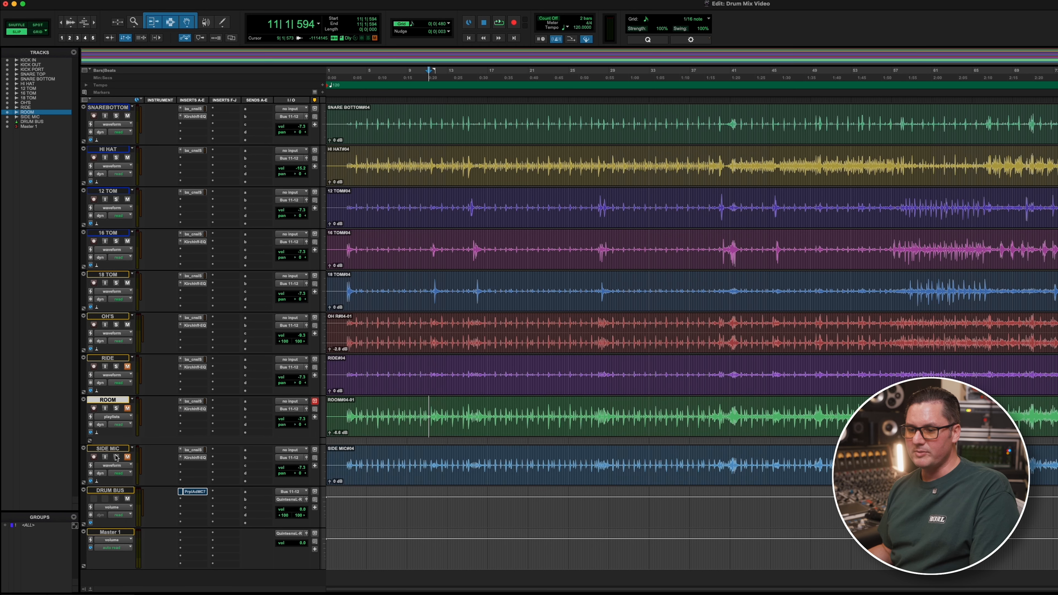
- Audition the soloed Side Mic track from bar 10
click(420, 457)
key(space)
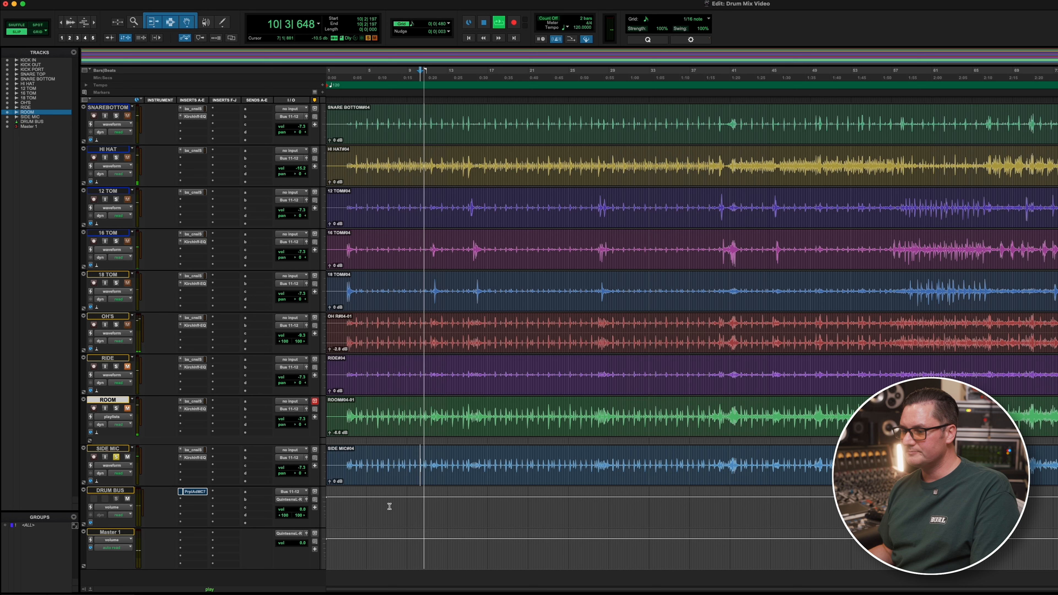
key(space)
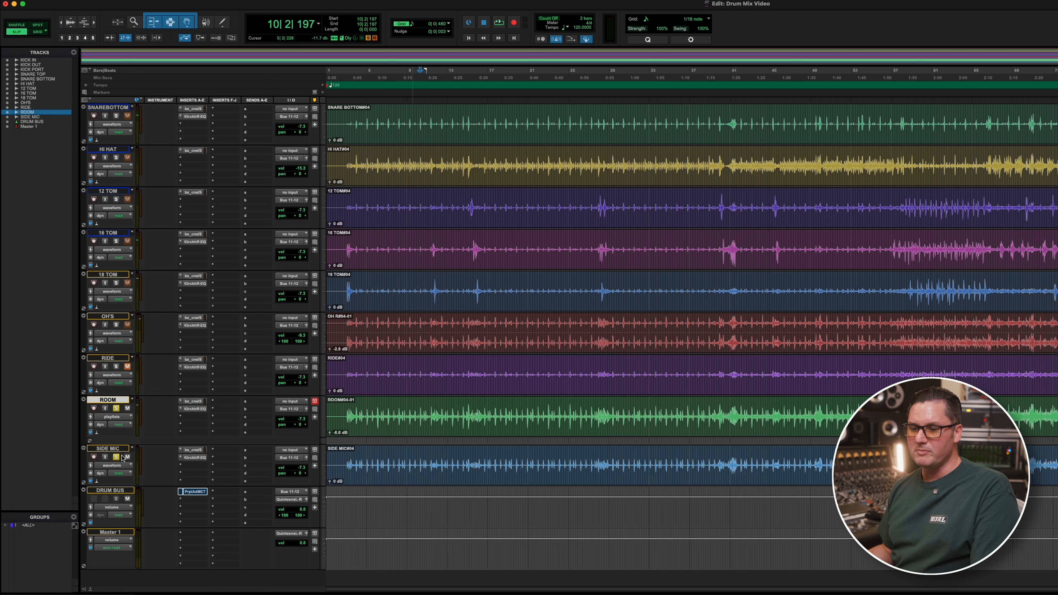
- Switch the solo to the Room track, audition it from bar 10, and mute it again
key(space)
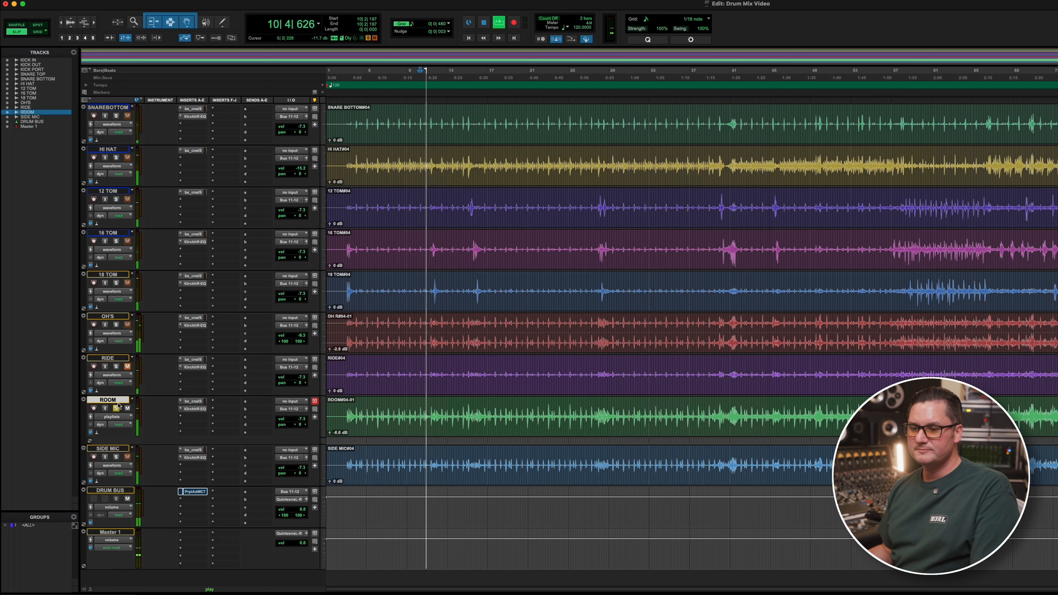
key(space)
click(115, 409)
click(126, 409)
- Solo the Side Mic track, audition it from bar 10, and return it to muted without solo
click(116, 457)
key(space)
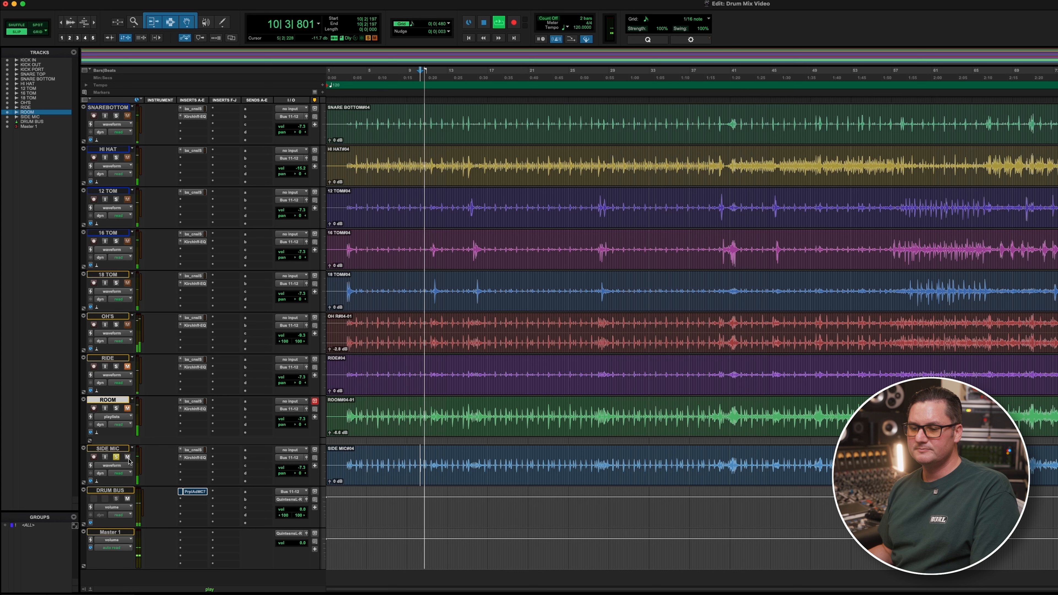
key(space)
click(116, 457)
click(128, 457)
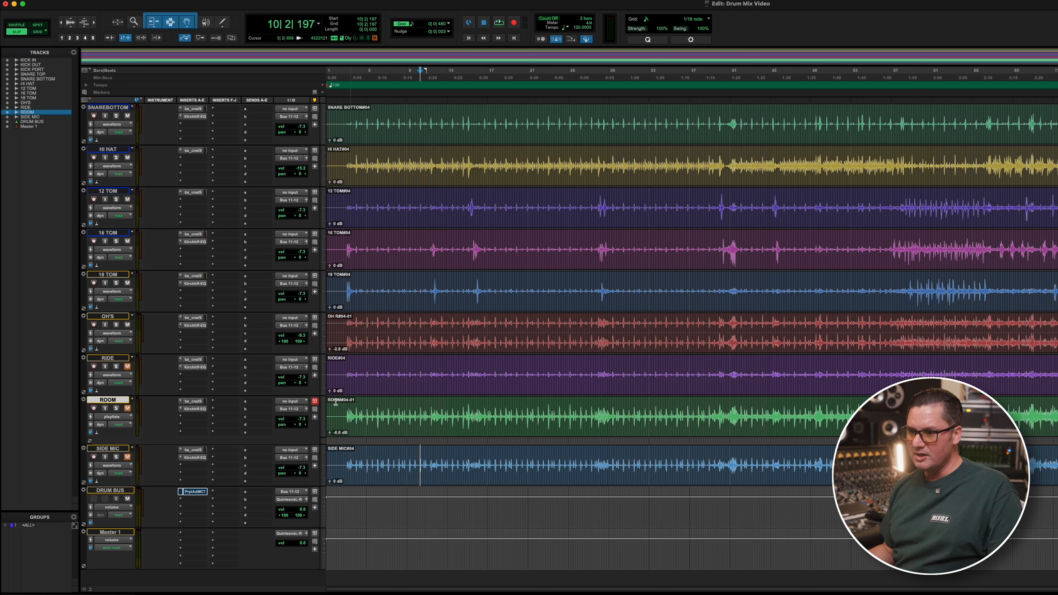
- Compare the Room and Side Mic clips by highlighting sections, ending with Room from bar 6 to about bar 15
click(401, 421)
drag(375, 409, 531, 410)
drag(384, 463, 519, 467)
drag(384, 410, 469, 414)
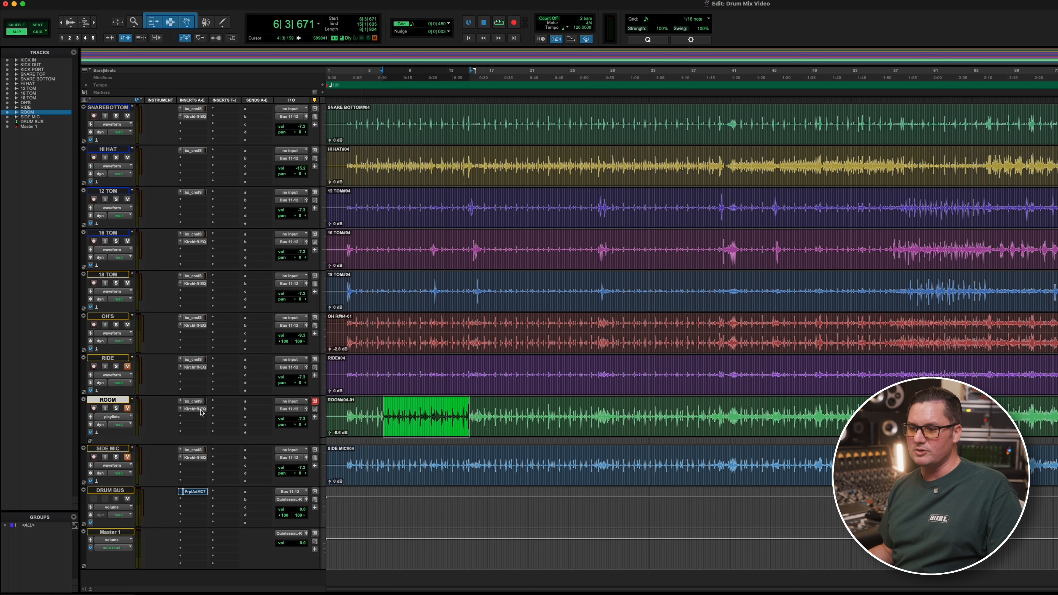
- Browse the native Sound Field plug-ins for the Room track's third insert, leaving the slot empty
click(185, 420)
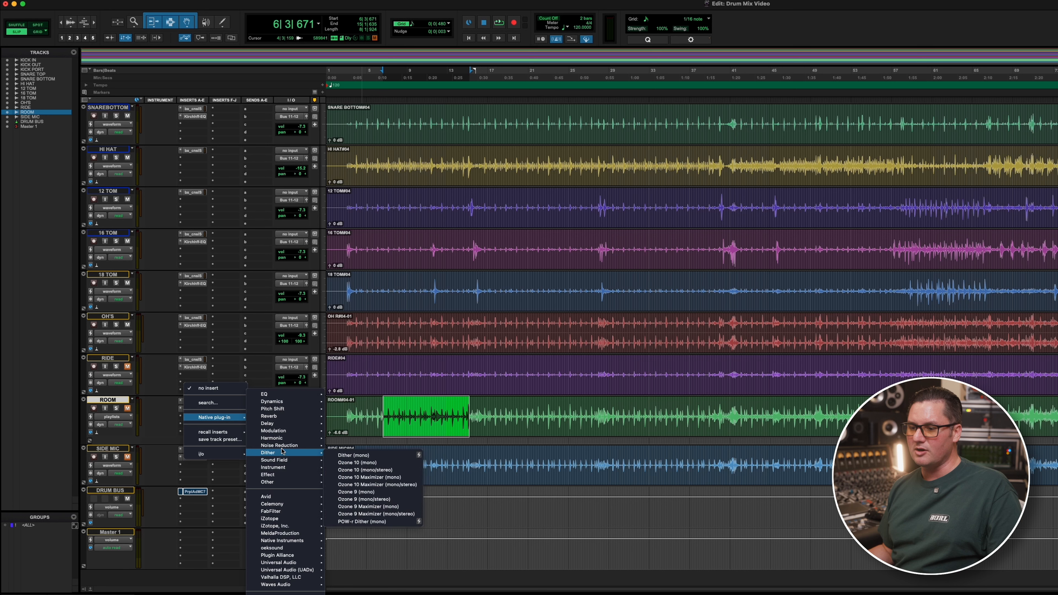
mouse_move(280, 460)
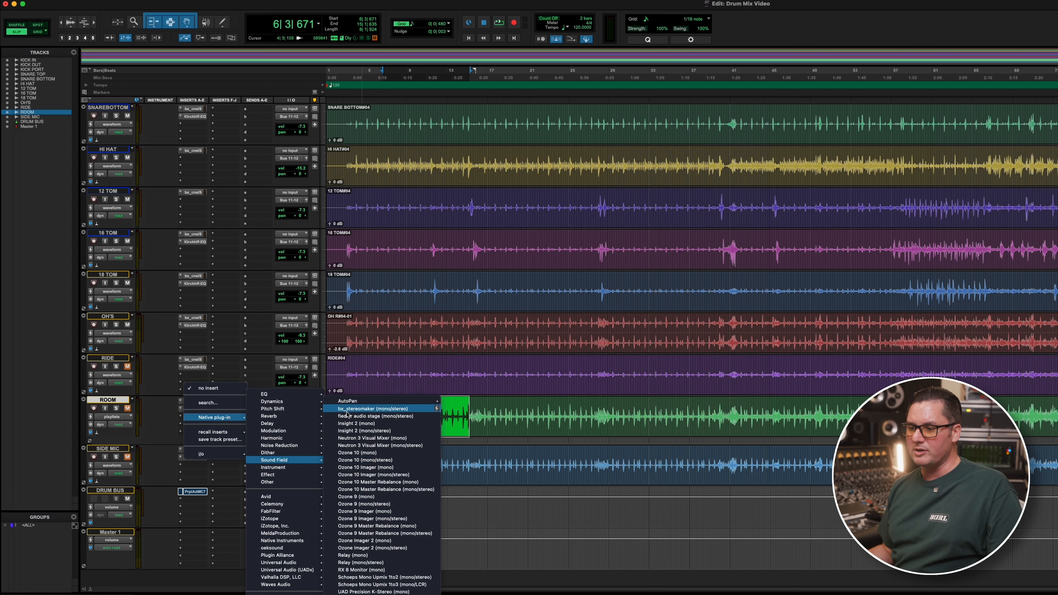
click(237, 326)
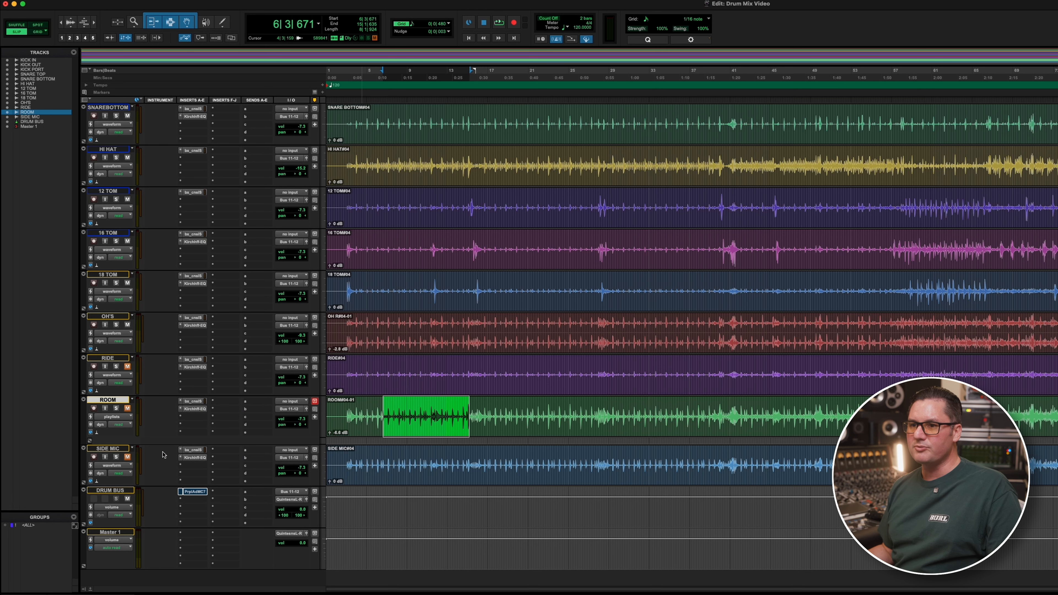
- Solo the Kick In track and place the edit cursor in bar 2
scroll(206, 344, up, 5)
click(115, 116)
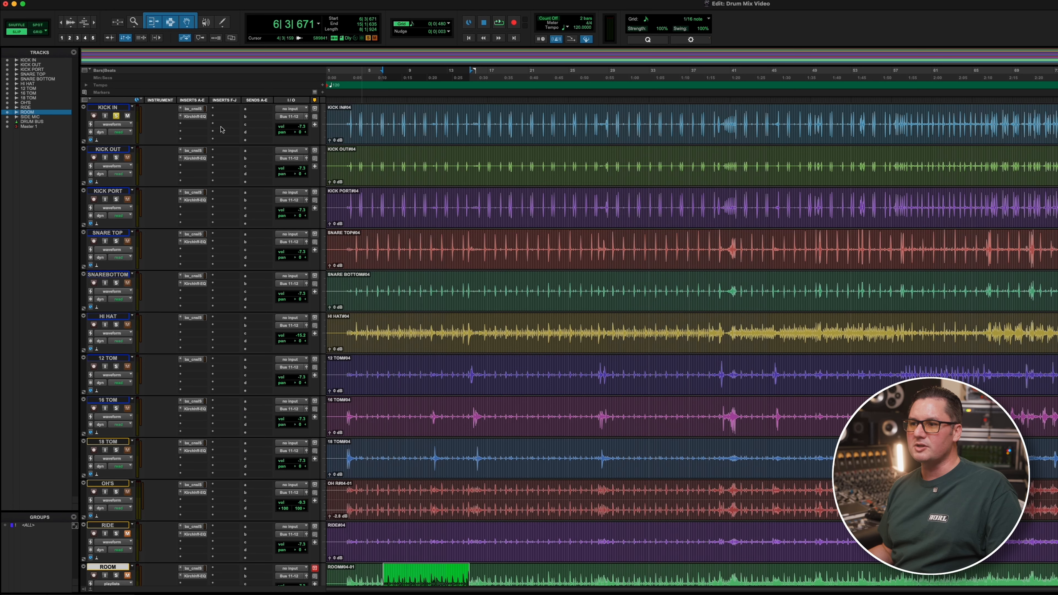
click(346, 121)
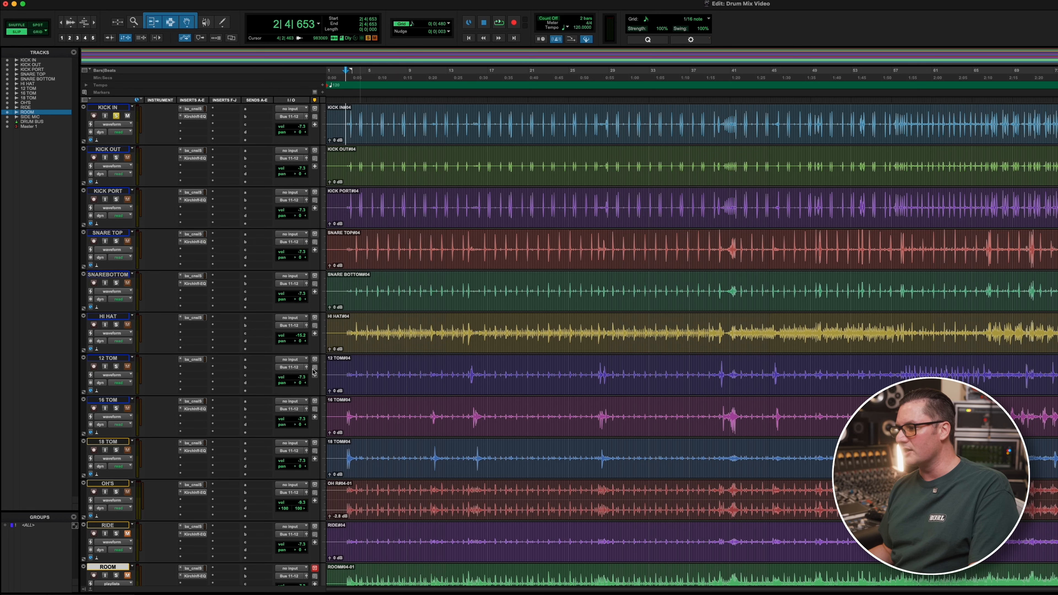
scroll(417, 396, down, 5)
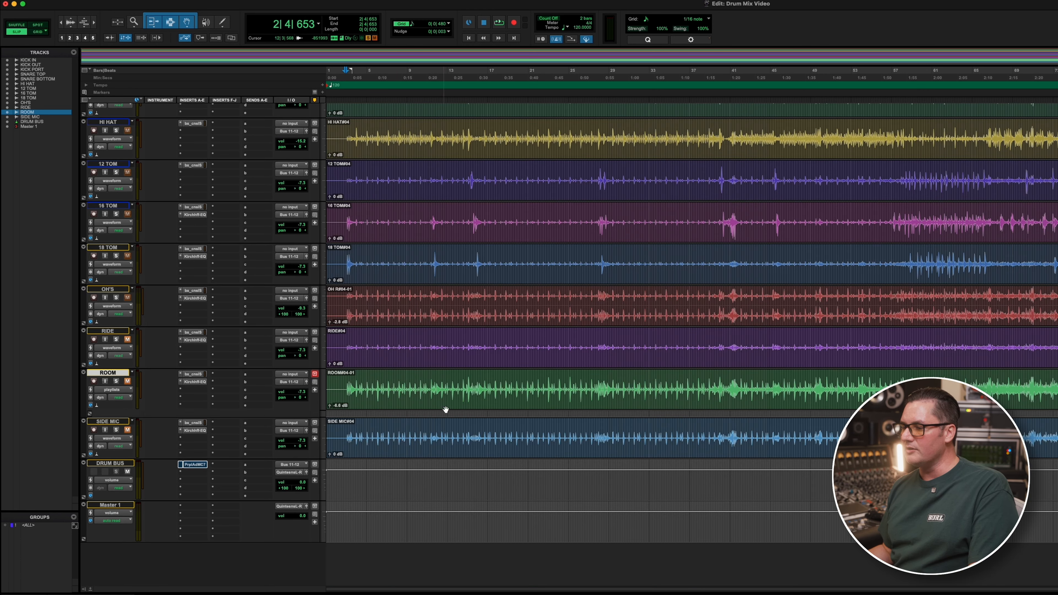
scroll(359, 378, up, 5)
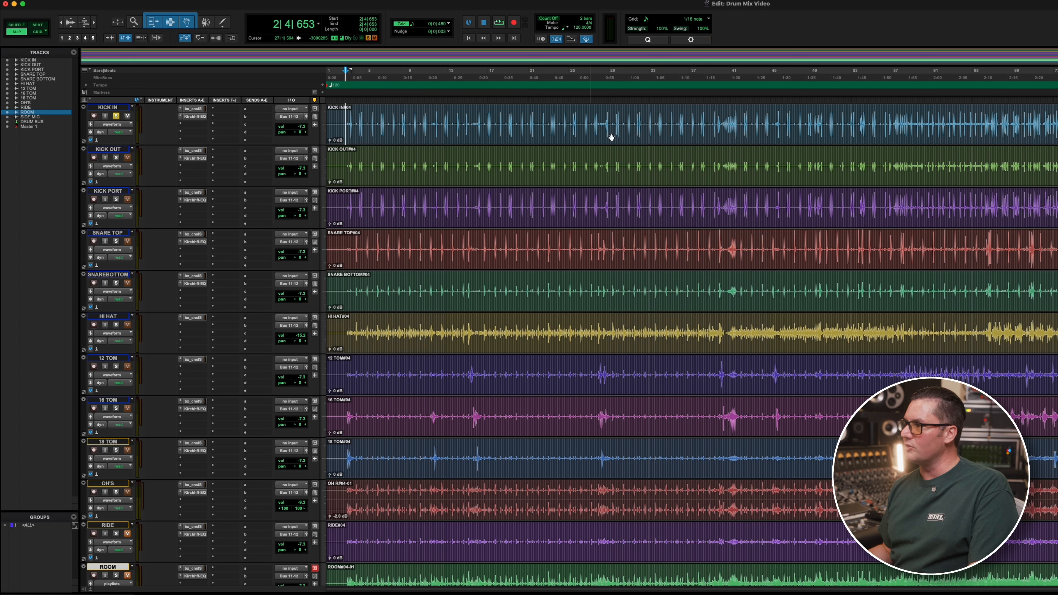
- Examine the Kick Port clip by highlighting bars 3 to 55, the whole clip, and bars 19 to about 64
drag(348, 207, 882, 210)
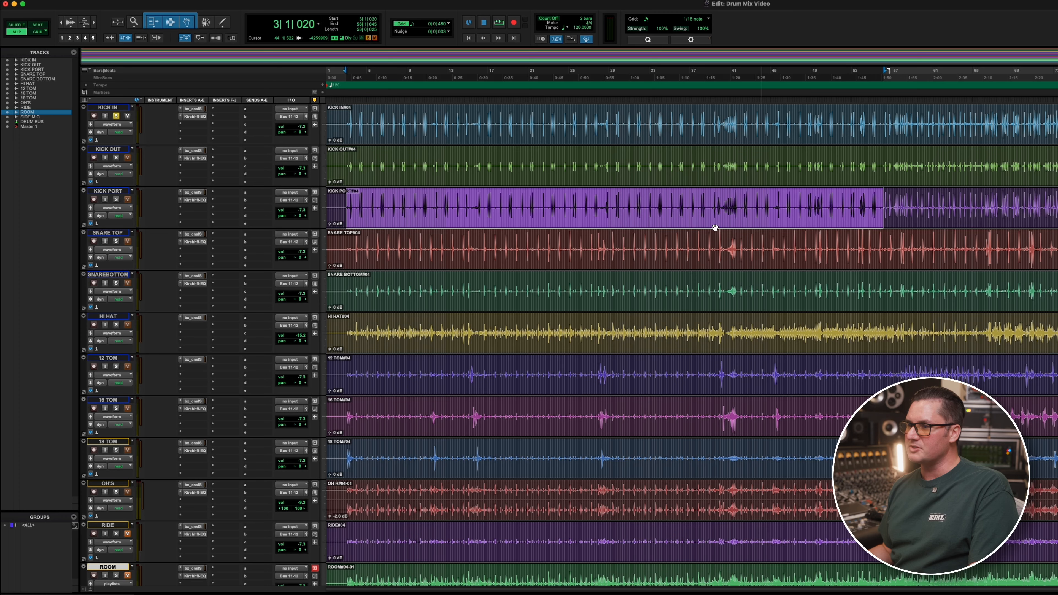
click(694, 226)
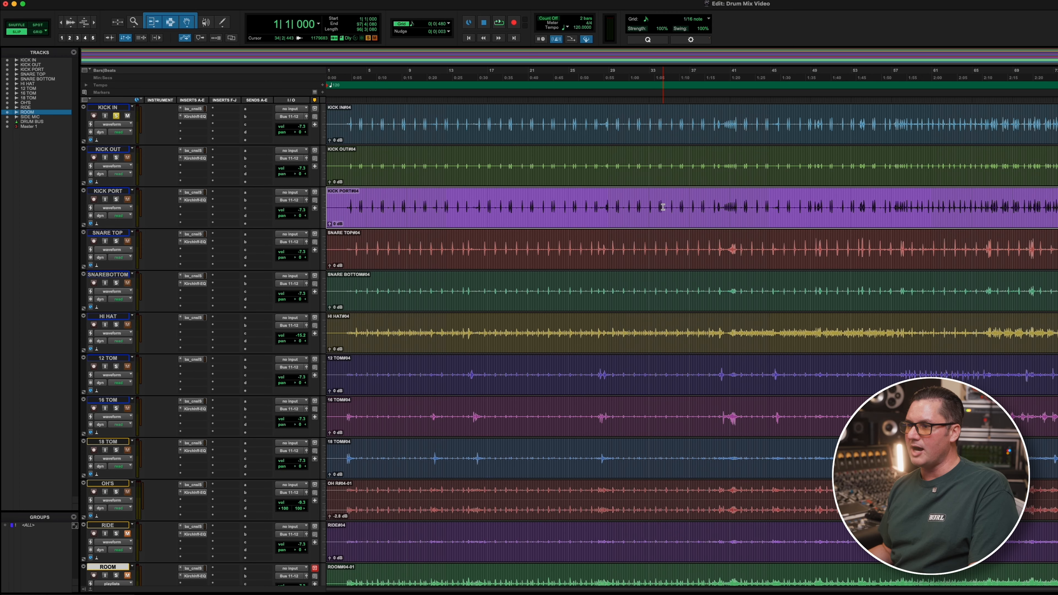
scroll(659, 207, up, 5)
scroll(660, 208, down, 3)
drag(517, 207, 972, 208)
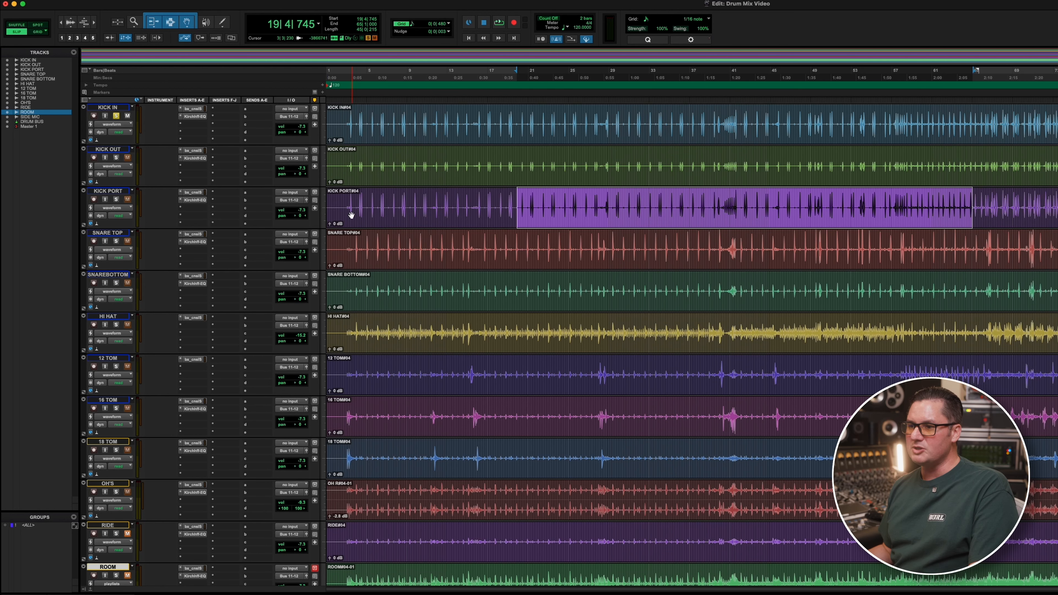
- Select the whole Room clip, followed by the whole OH'S overhead clip
scroll(395, 394, down, 5)
click(416, 395)
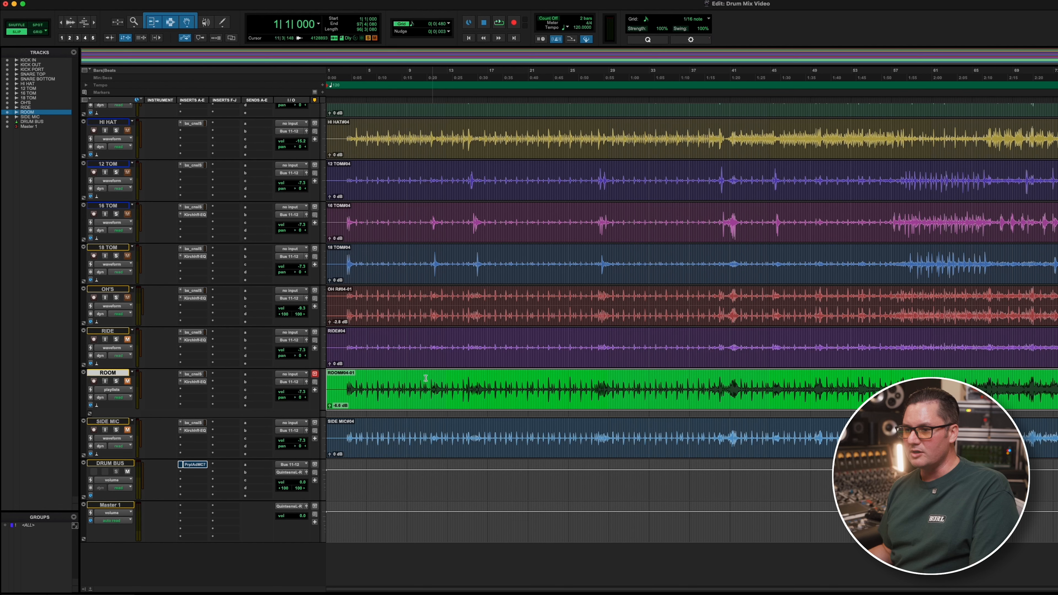
click(385, 316)
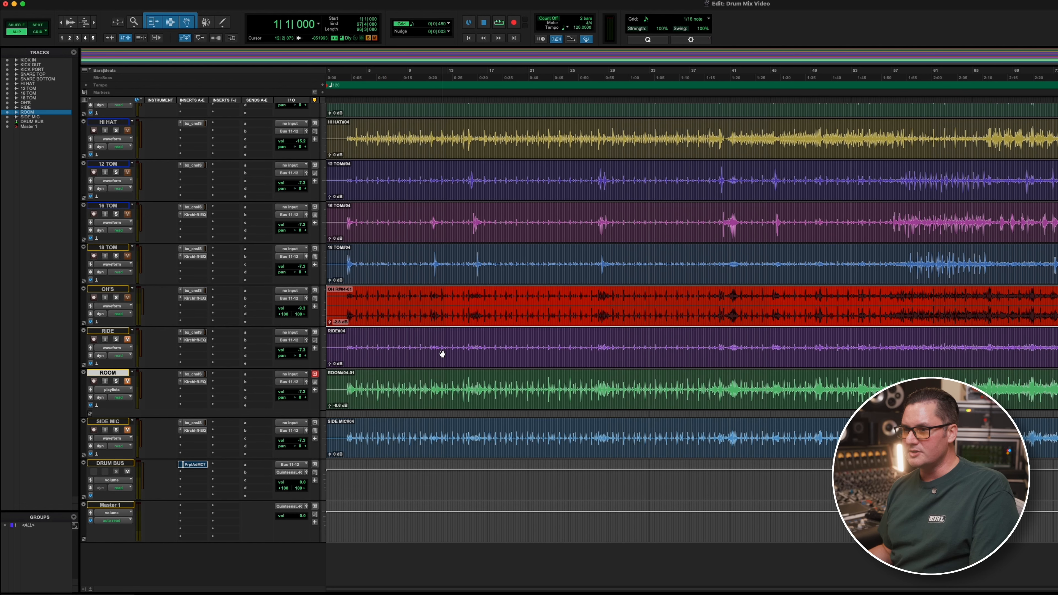
- Review the track list from Kick In down to Master 1, selecting the Drum Bus and Master 1 tracks in turn
scroll(442, 354, up, 5)
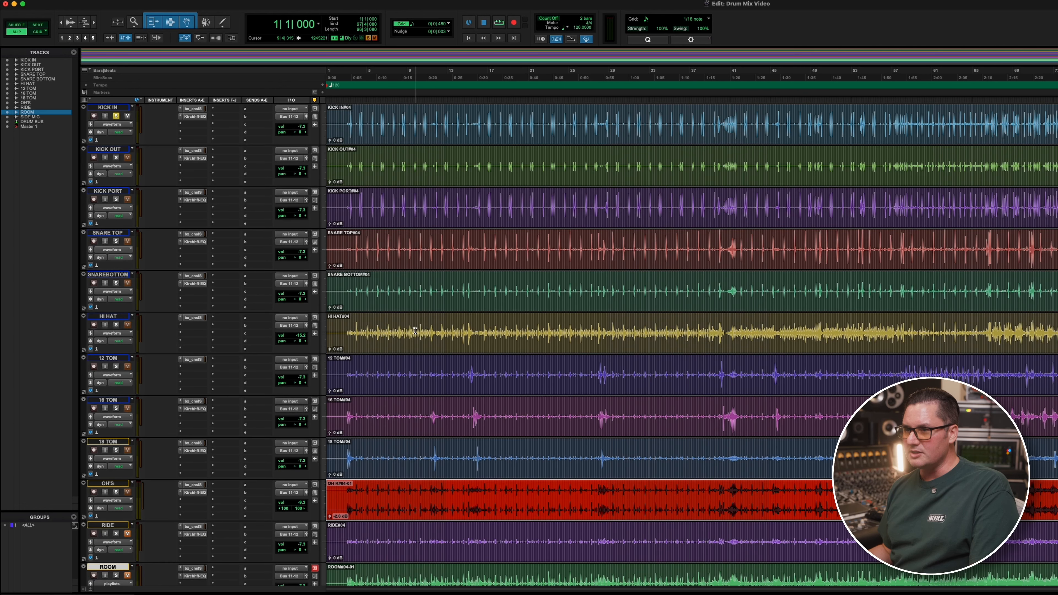
scroll(470, 461, down, 3)
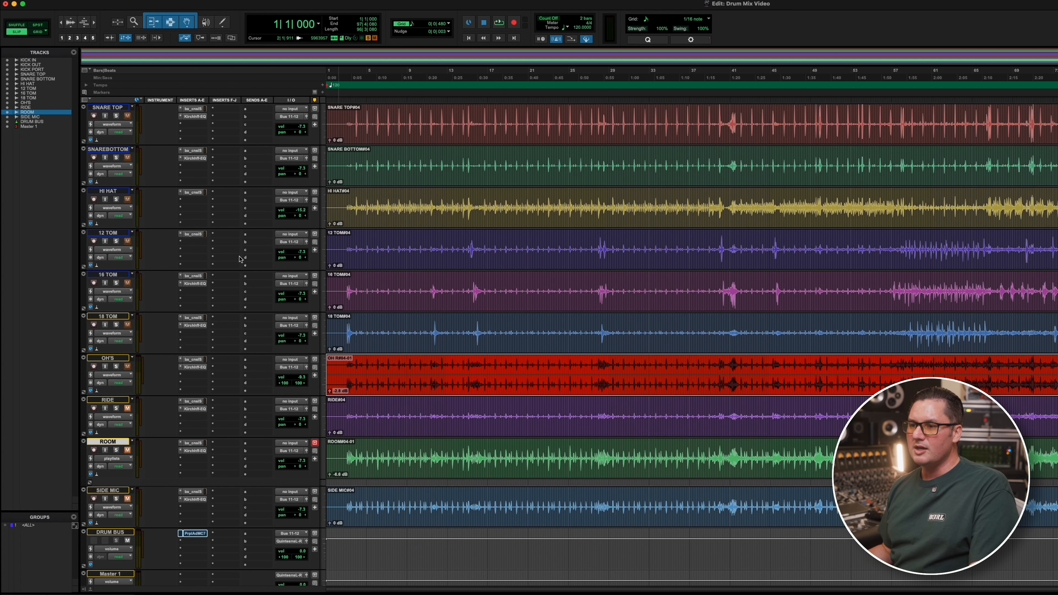
scroll(333, 206, up, 3)
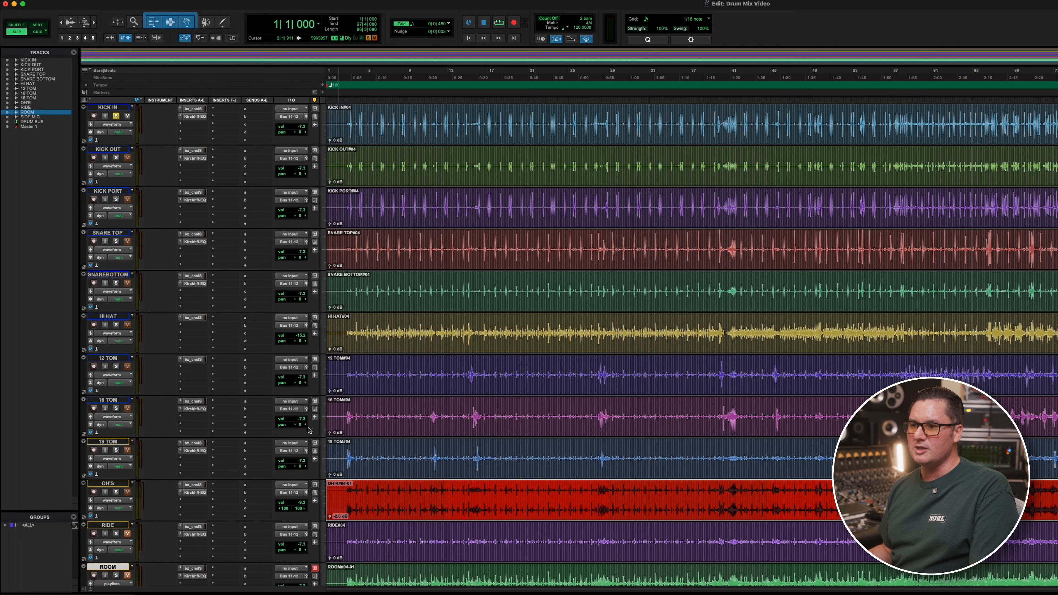
scroll(259, 387, down, 5)
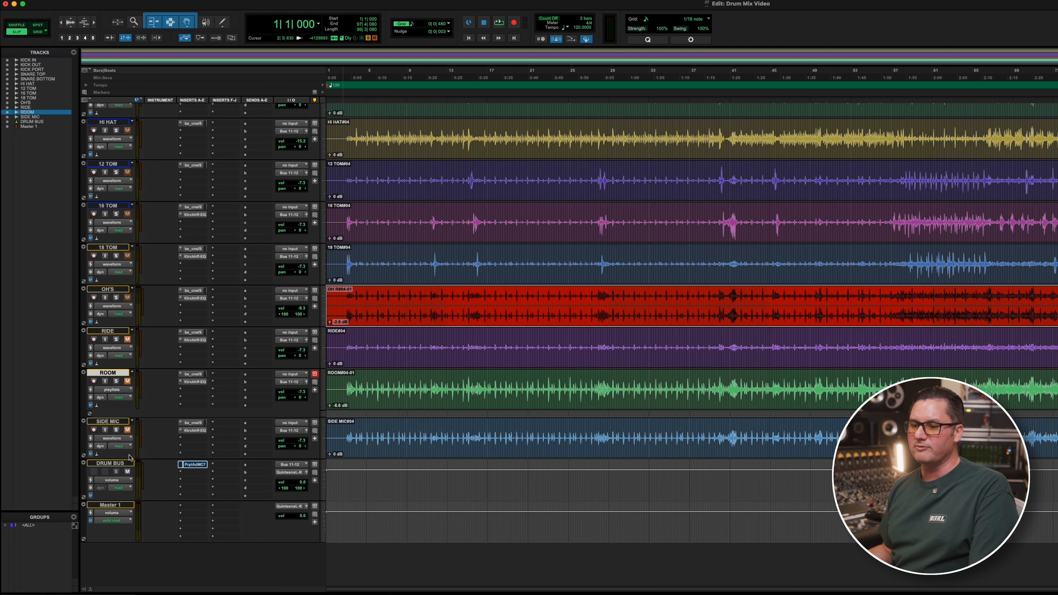
click(110, 463)
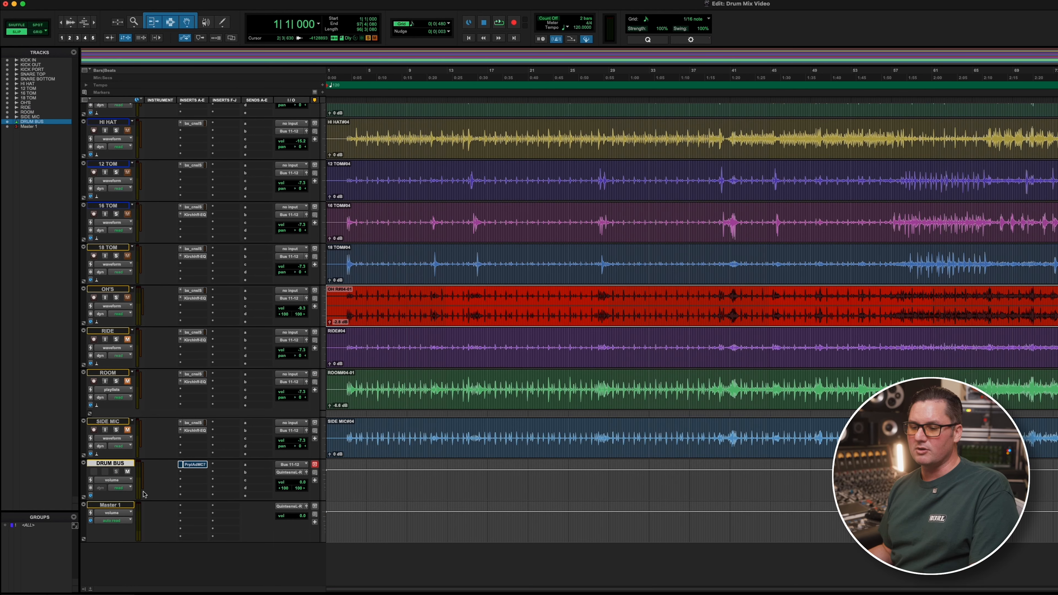
click(111, 505)
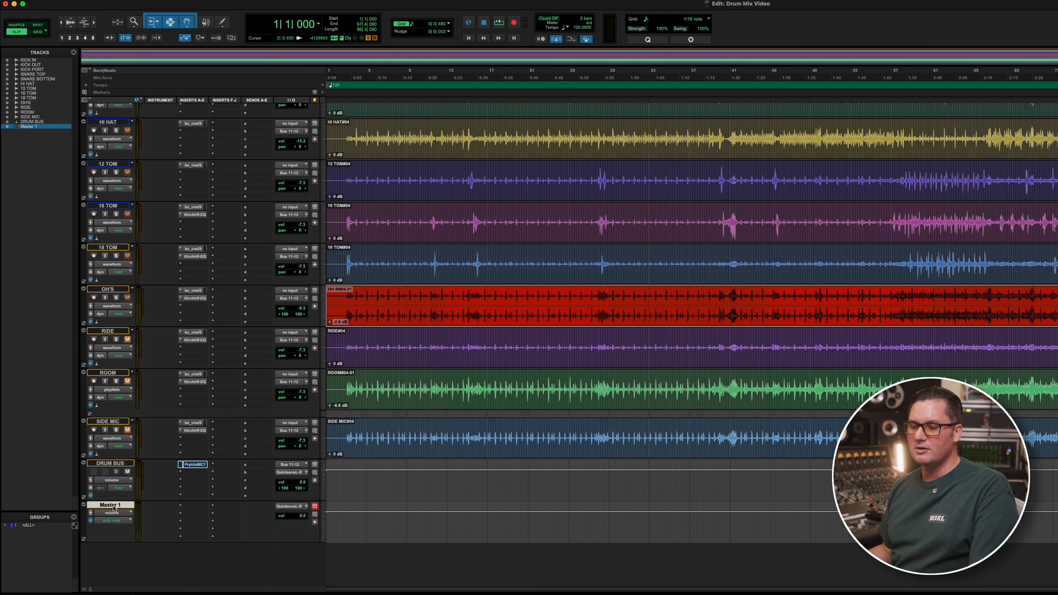
click(405, 310)
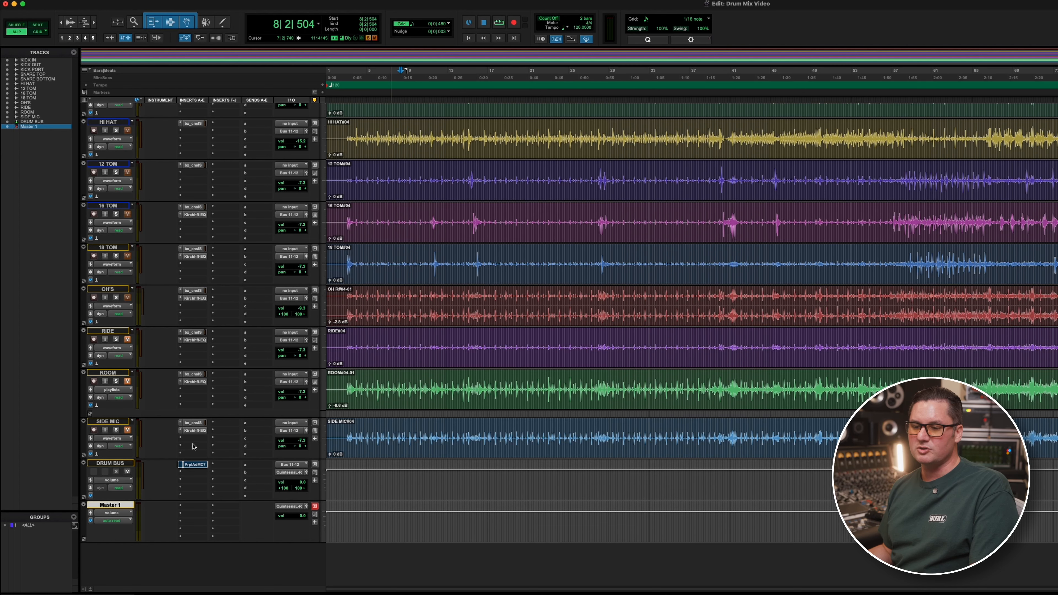
click(110, 463)
- Place the edit cursor late in bar 2 of the Kick In clip and open that track's bx_console SSL 4000 E
scroll(116, 110, up, 10)
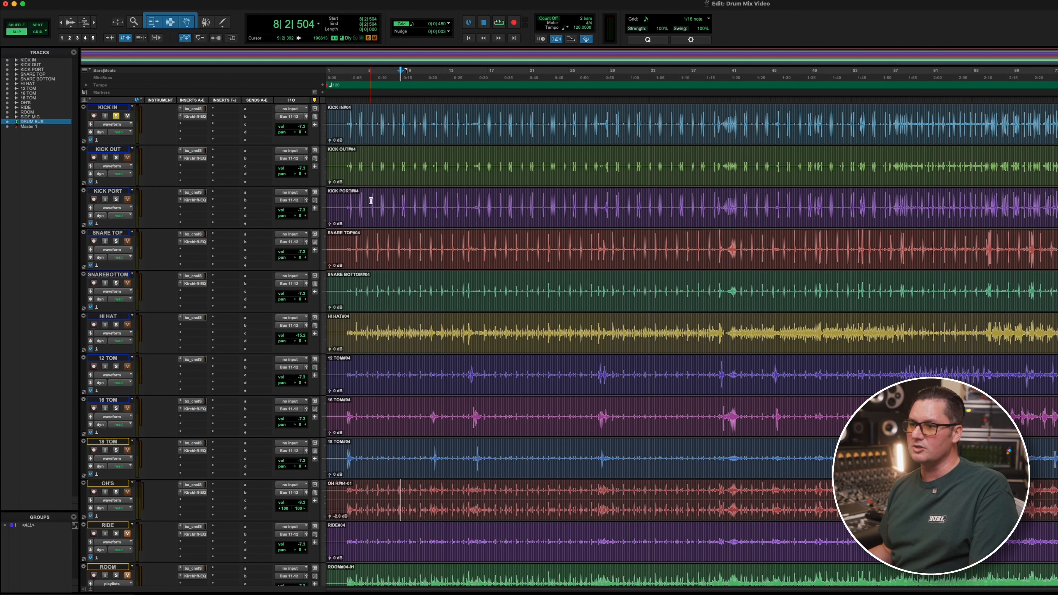
click(349, 198)
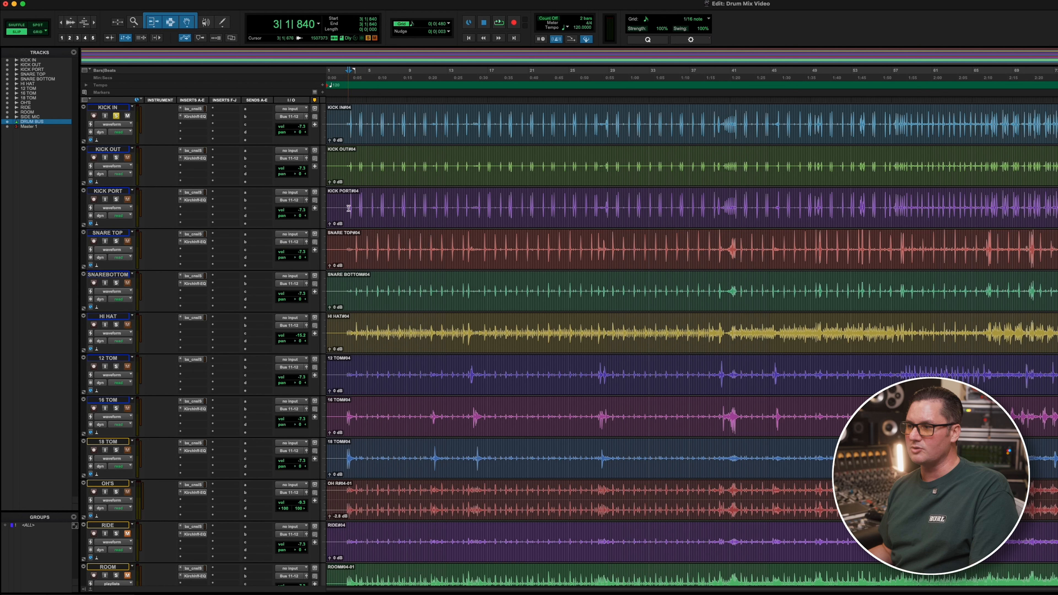
click(345, 125)
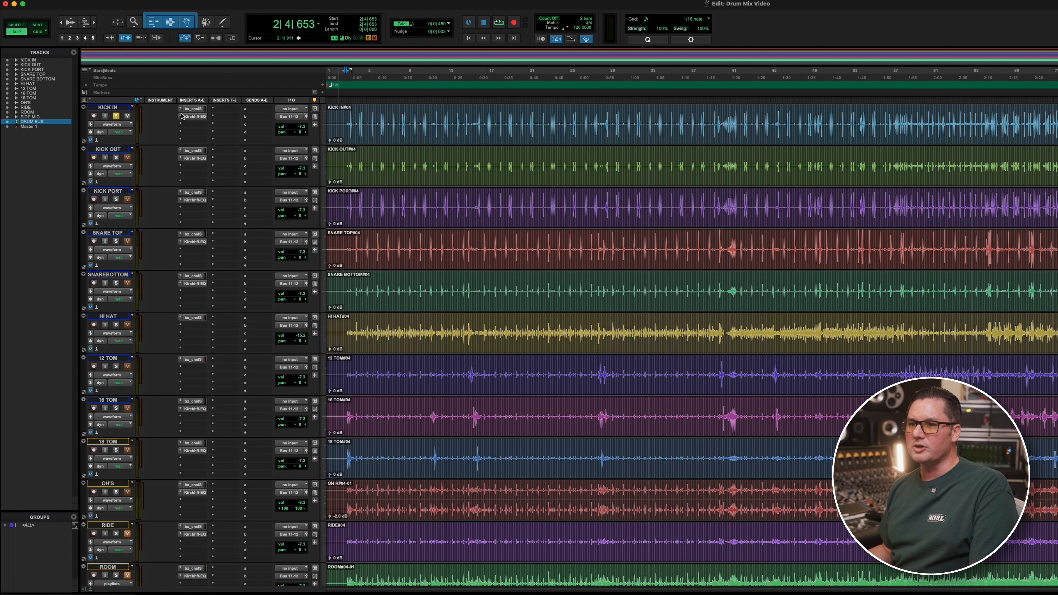
click(201, 110)
drag(809, 20, 666, 59)
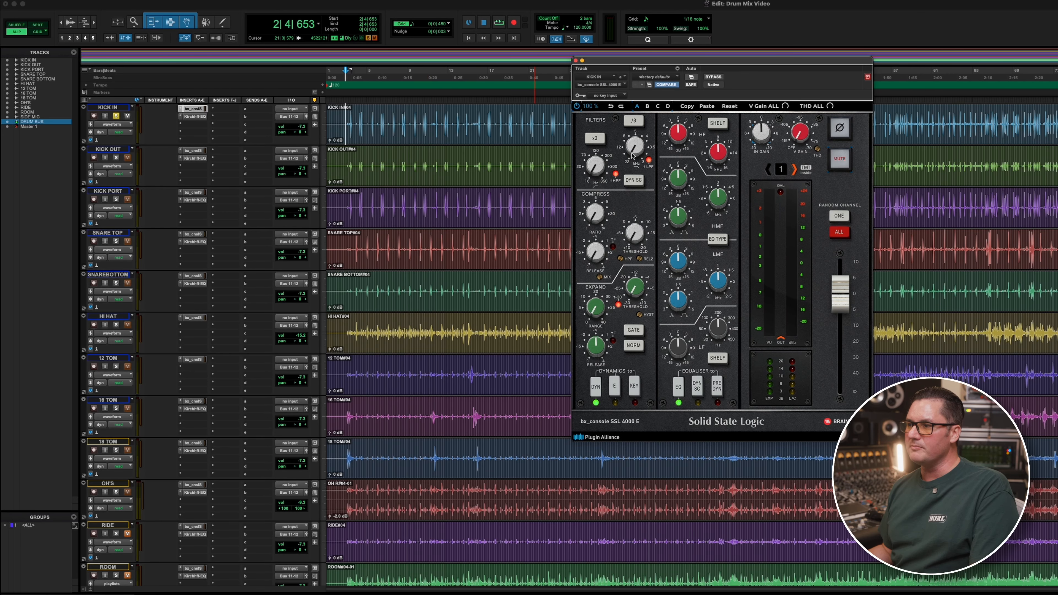
- Raise the high-pass filter frequency on the Kick In channel strip to clear its lowest frequencies
drag(600, 173, 595, 169)
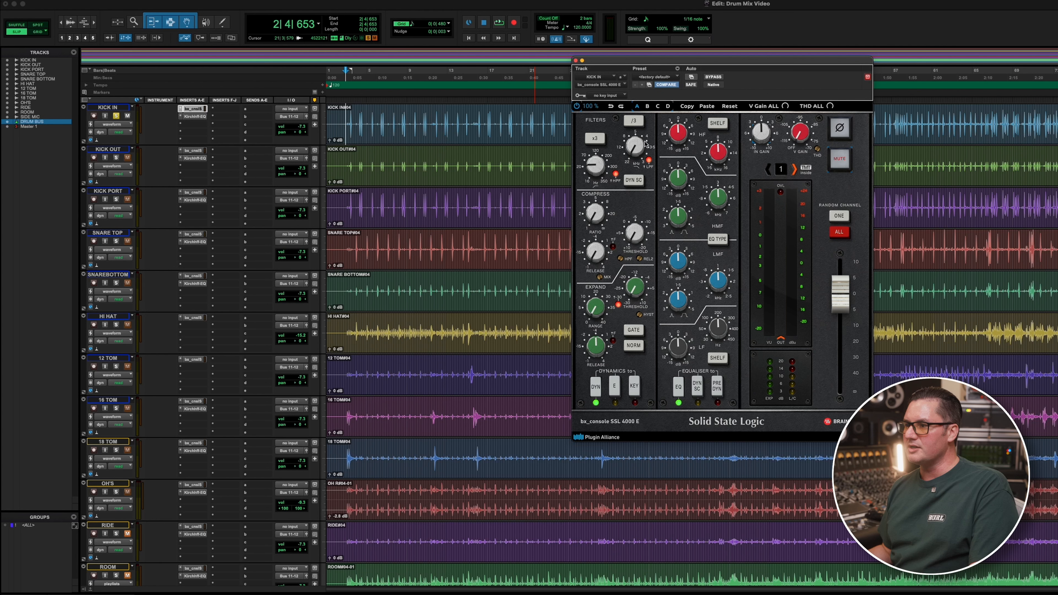
drag(599, 165, 598, 165)
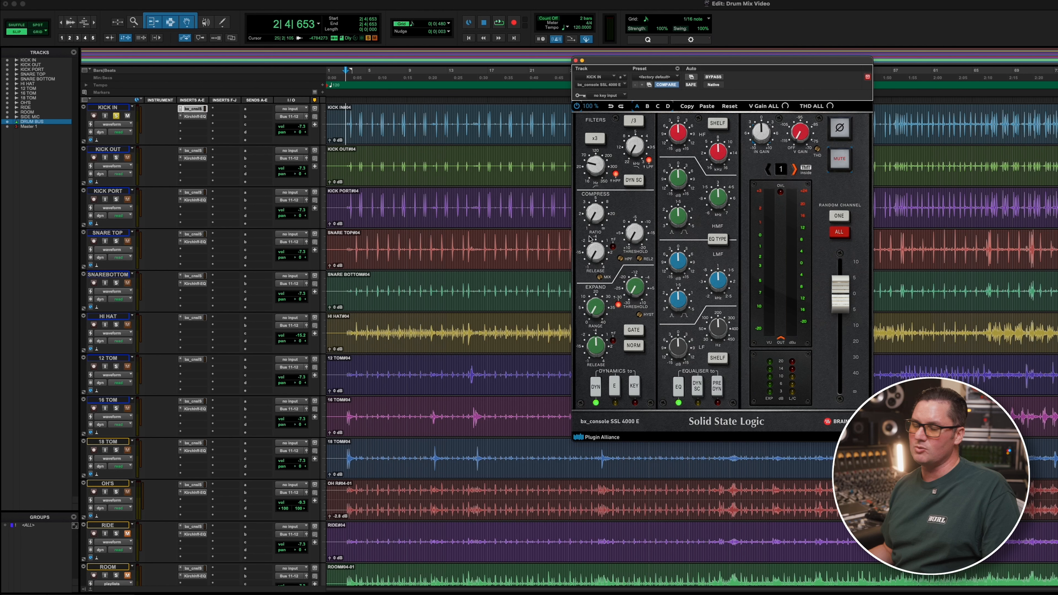
mouse_move(594, 170)
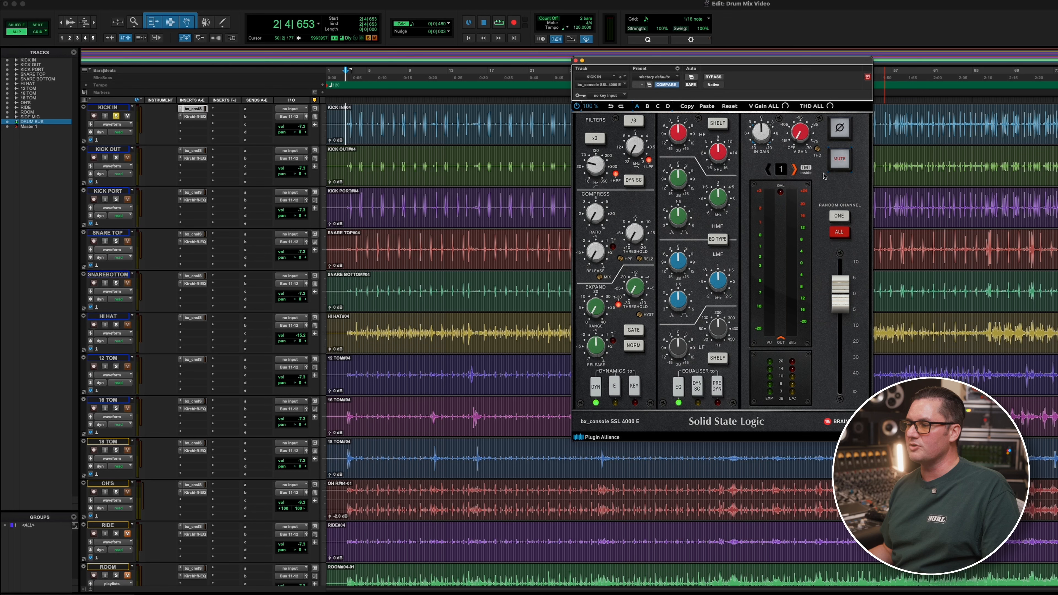
- Lower the LF frequency and boost the LF gain slightly on the Kick In channel strip during playback
drag(706, 58, 641, 32)
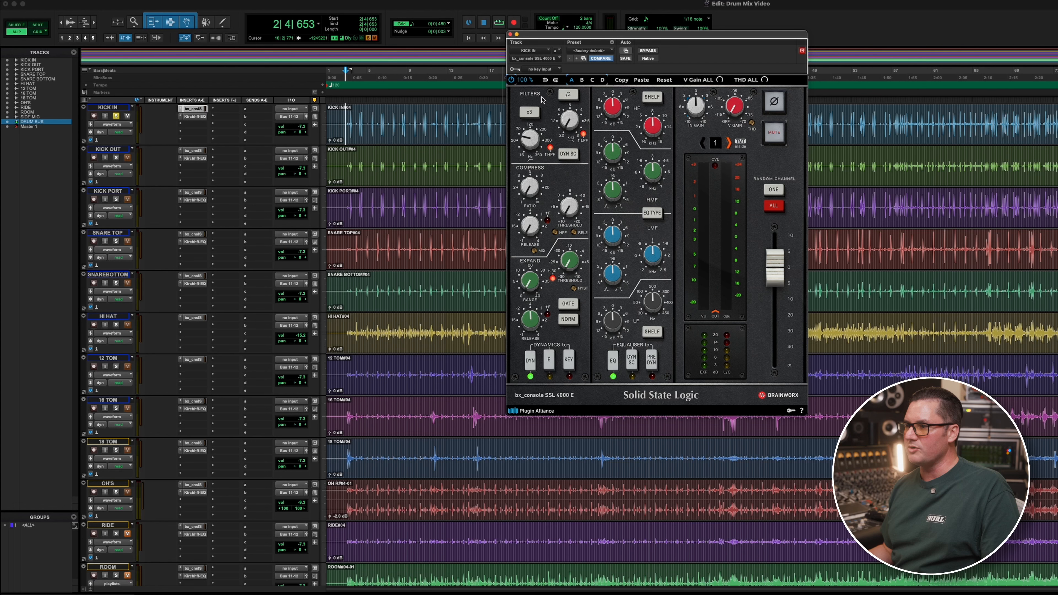
key(space)
drag(656, 305, 617, 325)
key(space)
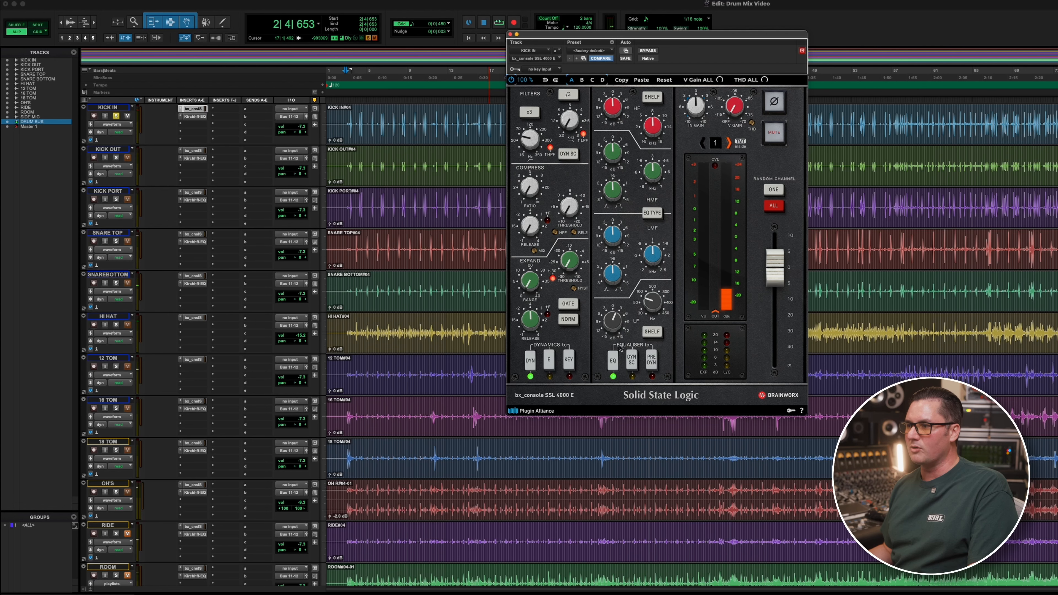
- Open the Kirchhoff-EQ on Kick In's second insert and close the plug-in window
click(194, 117)
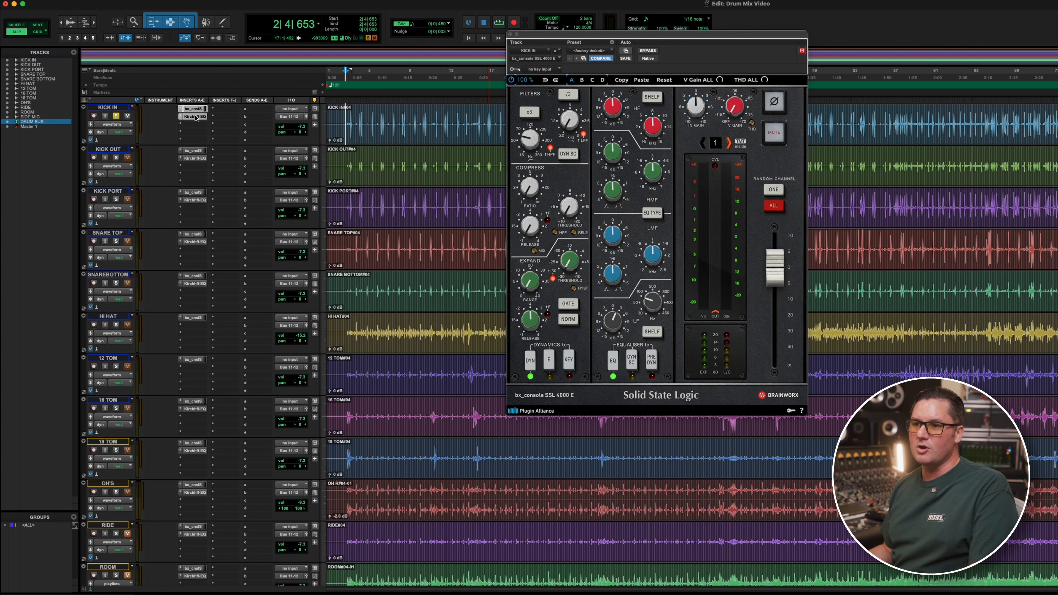
drag(745, 33, 634, 26)
click(399, 28)
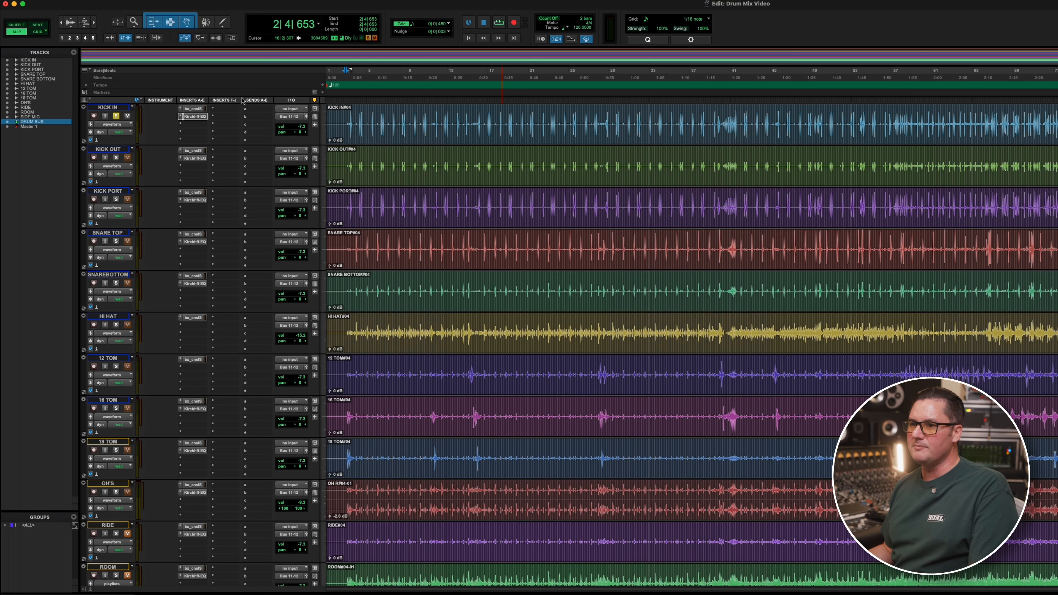
- Reopen Kick In's bx_console SSL 4000 E and set its LMF cut and its compressor ratio and threshold during playback
click(197, 110)
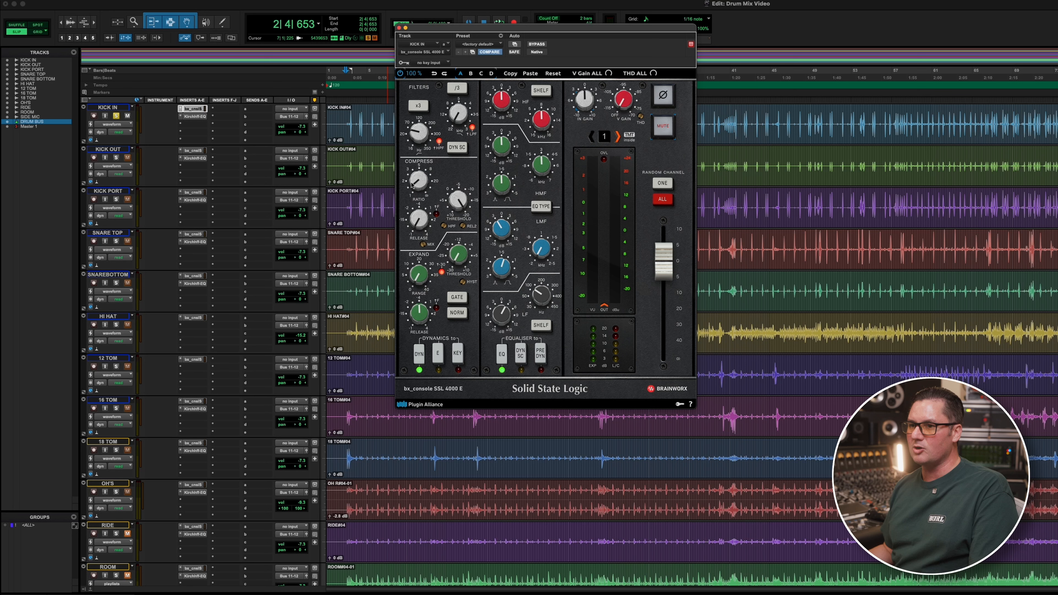
key(space)
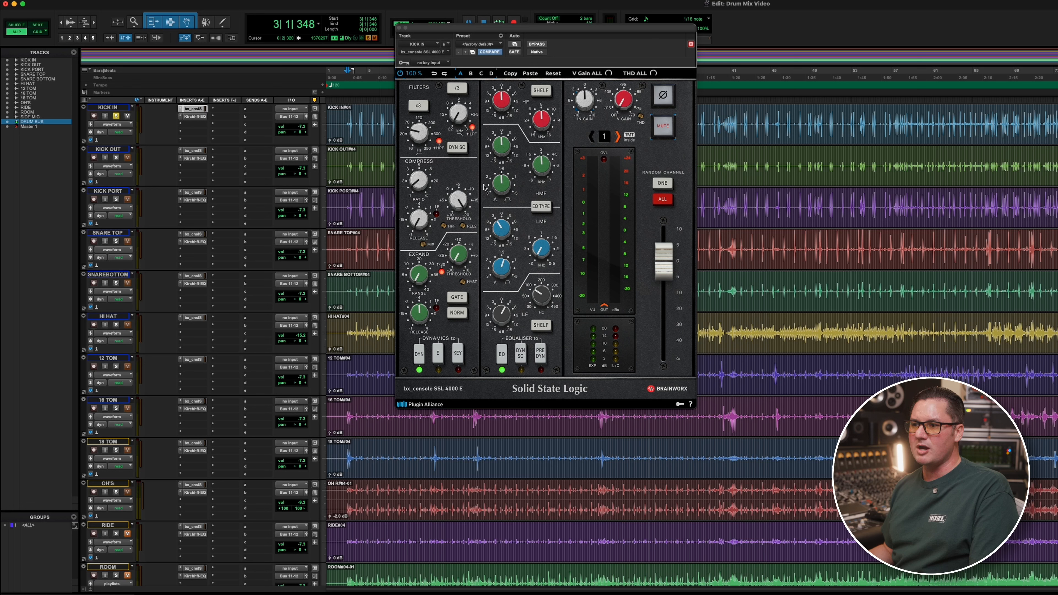
key(space)
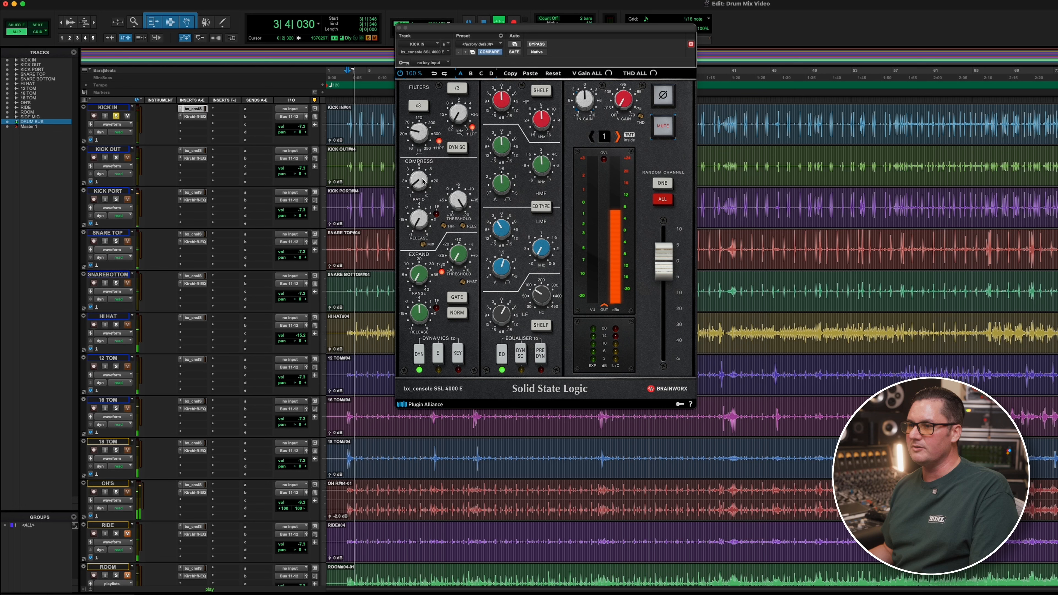
key(space)
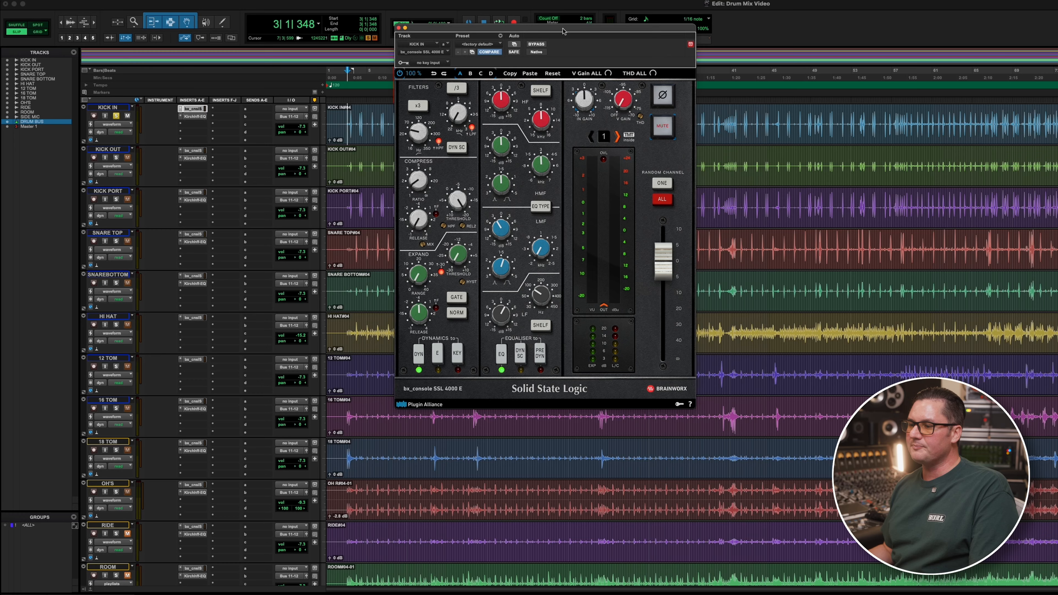
drag(563, 31, 518, 38)
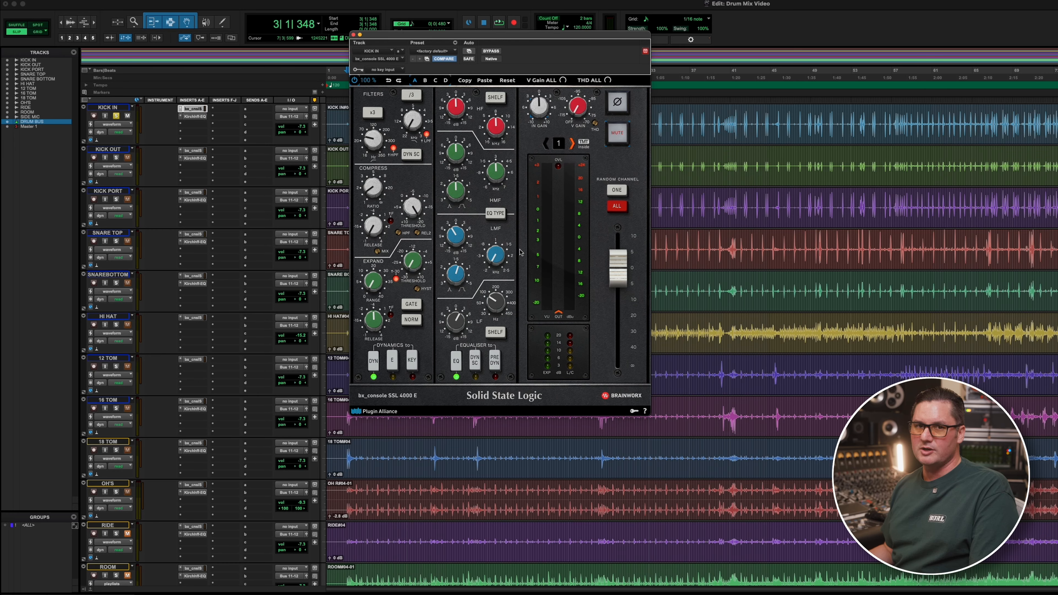
drag(505, 36, 536, 39)
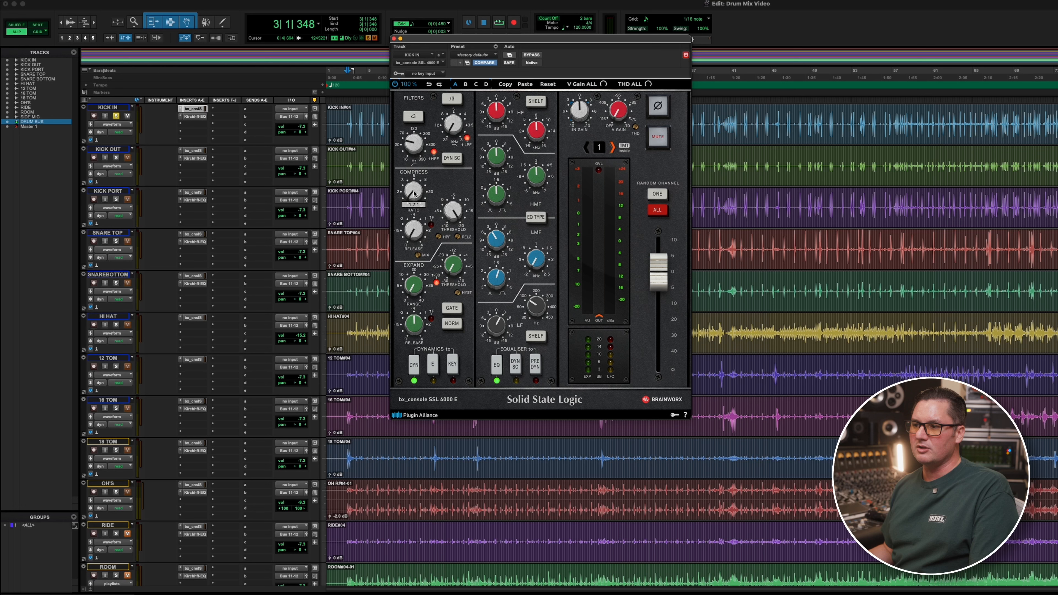
- Fine-tune the Kick In compressor ratio to about 1.4:1 while the track plays
key(space)
scroll(413, 192, up, 2)
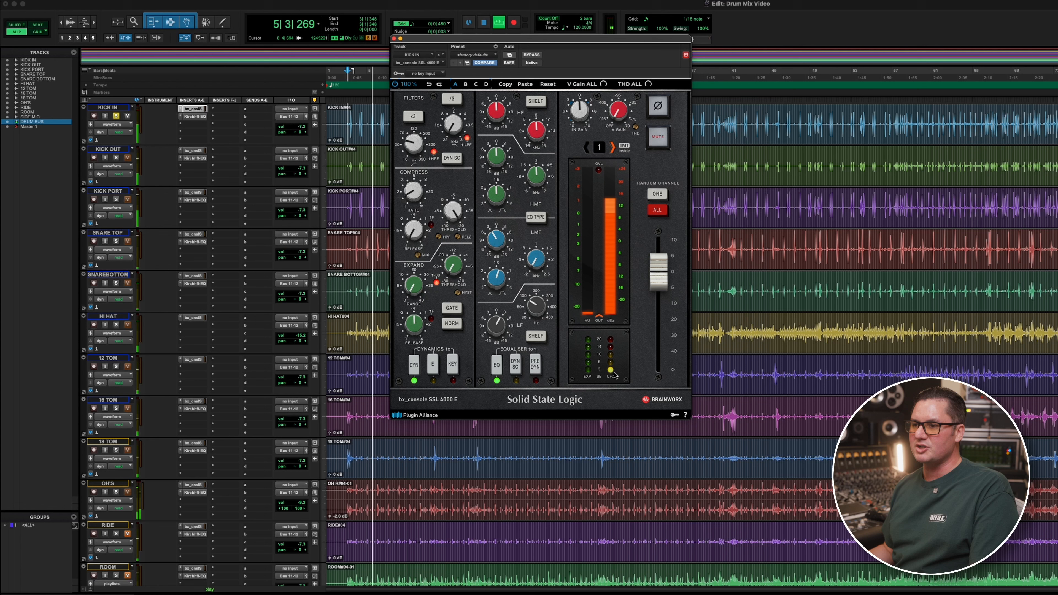
mouse_move(415, 190)
mouse_down()
mouse_move(411, 176)
mouse_move(410, 209)
mouse_up()
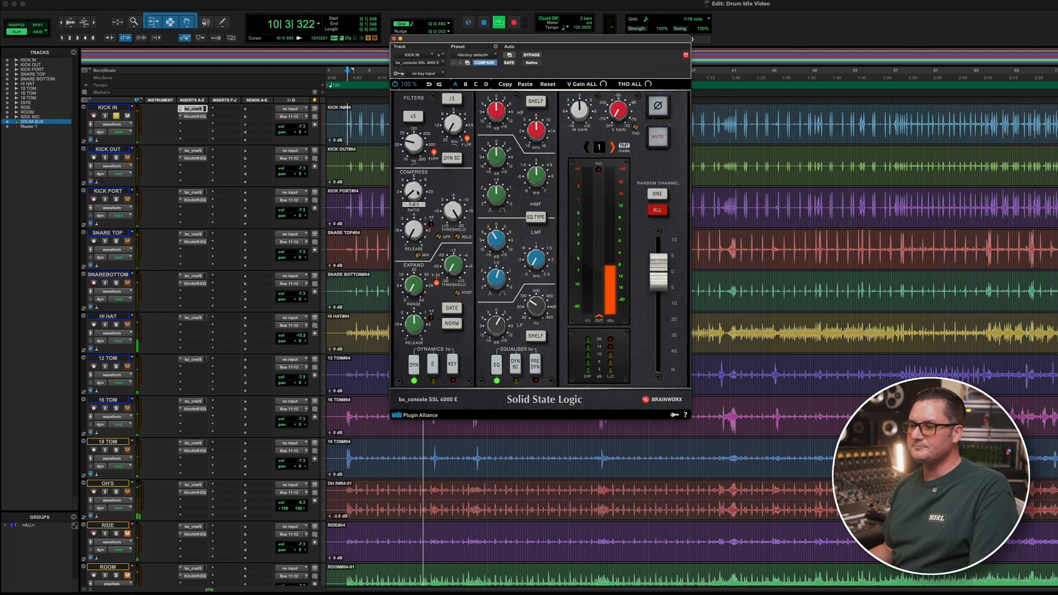
drag(411, 195, 414, 197)
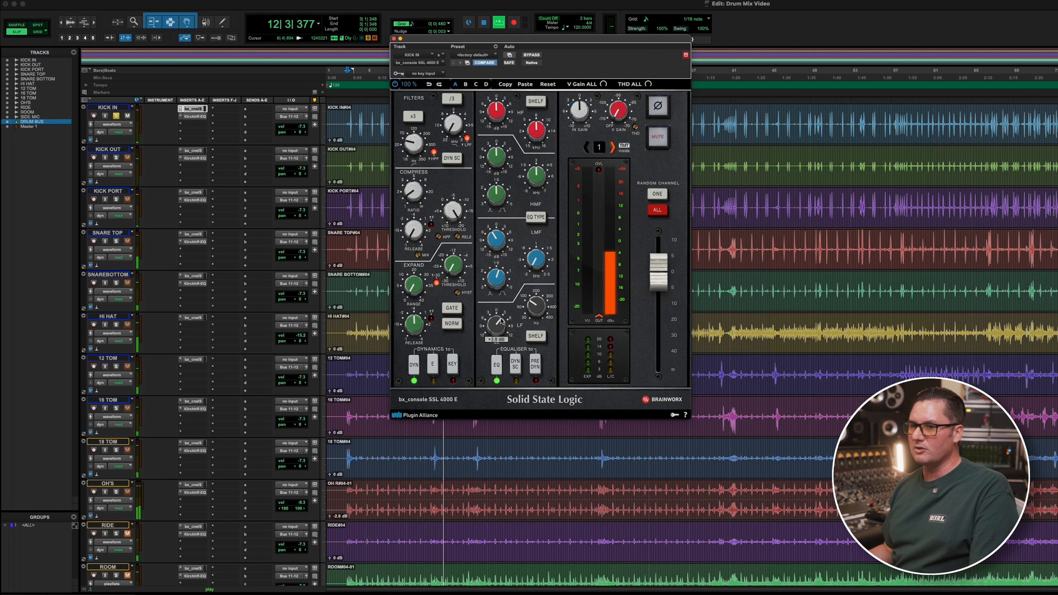
- Solo Kick Out in place of Kick In and give its bx_console SSL 4000 E an LF boost and a -2.6 dB LMF cut
click(116, 158)
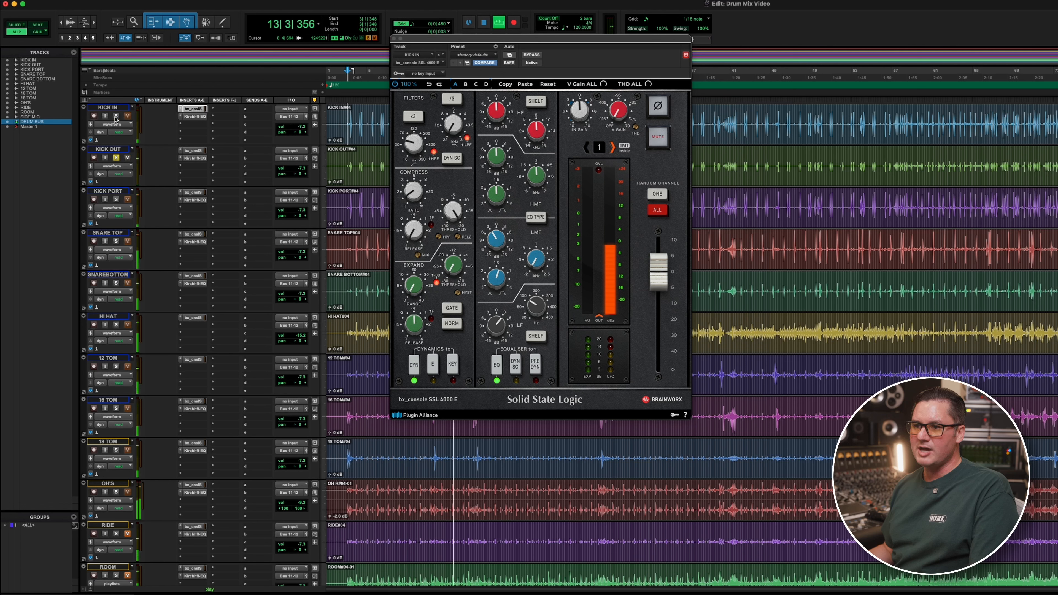
click(193, 151)
mouse_move(535, 319)
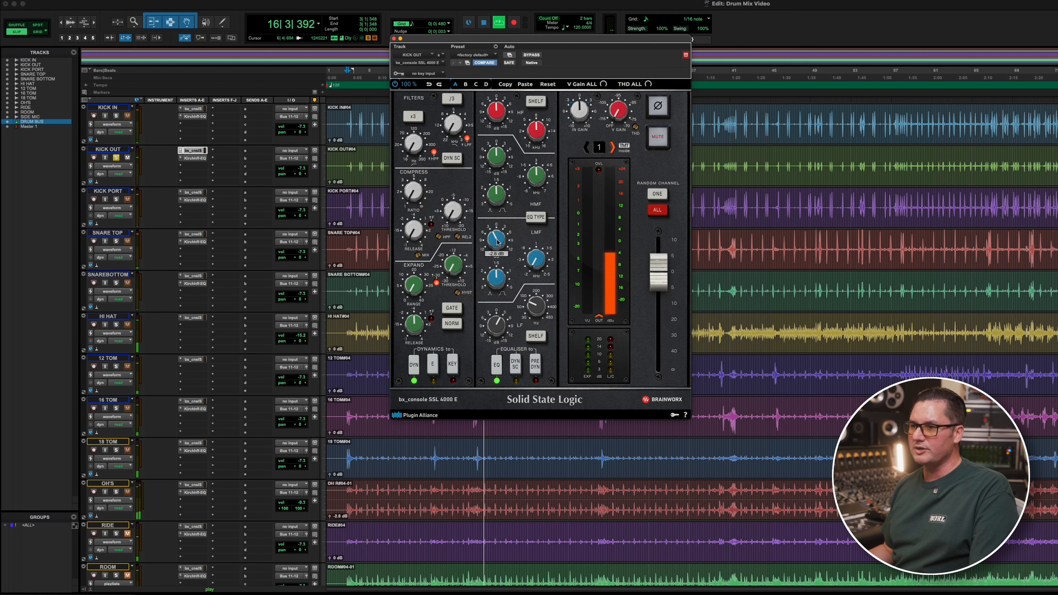
- Raise Kick Out's high-pass filter frequency and set its compressor ratio and threshold for light compression
drag(408, 145, 409, 132)
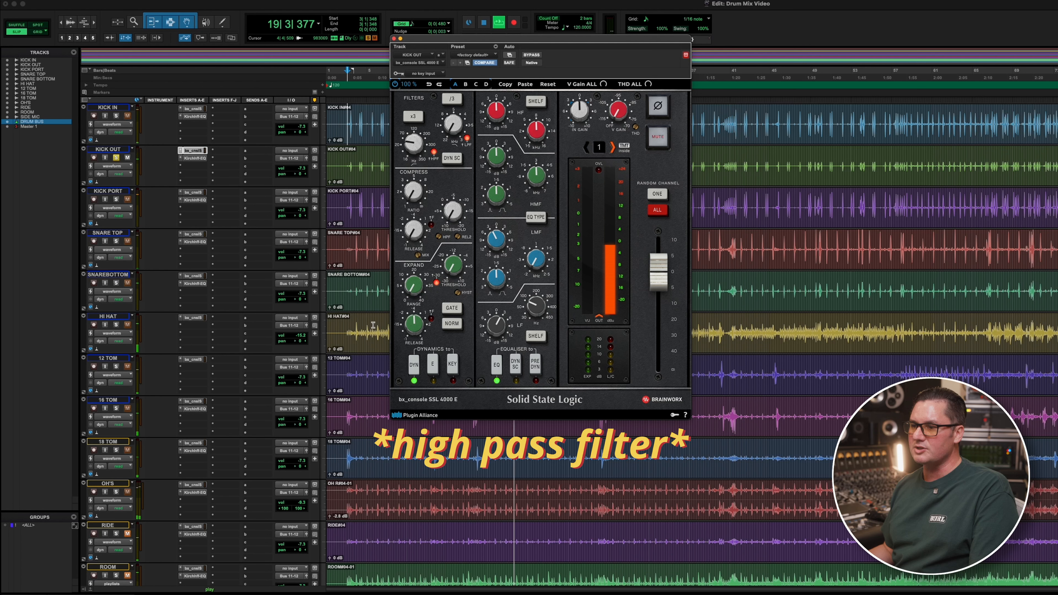
mouse_move(412, 195)
drag(412, 195, 414, 197)
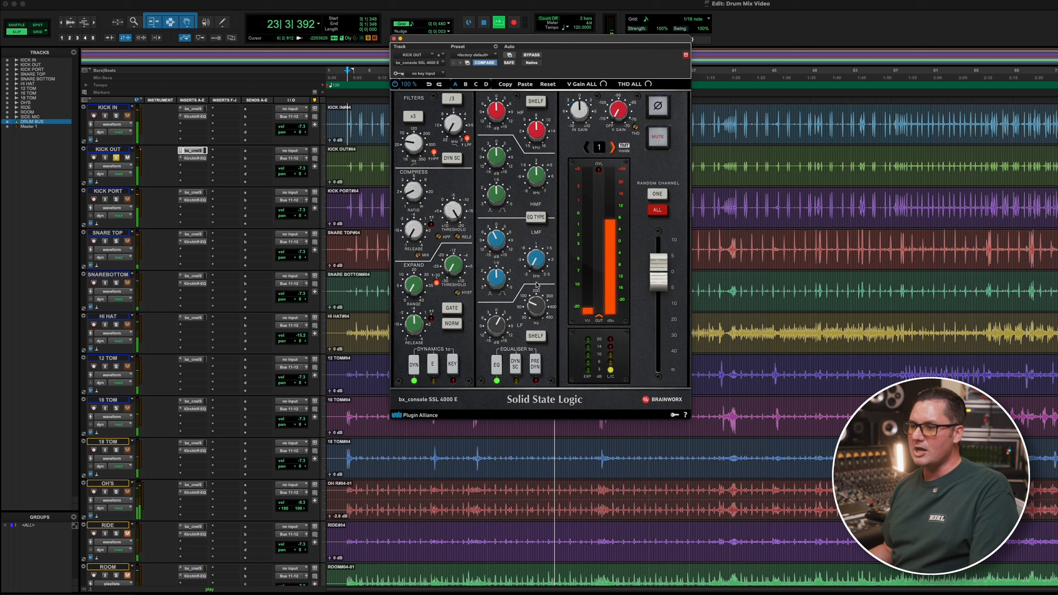
- Refine Kick Out's LF band to about 66.5 Hz with a gain of about +5.7 dB
drag(536, 309, 536, 312)
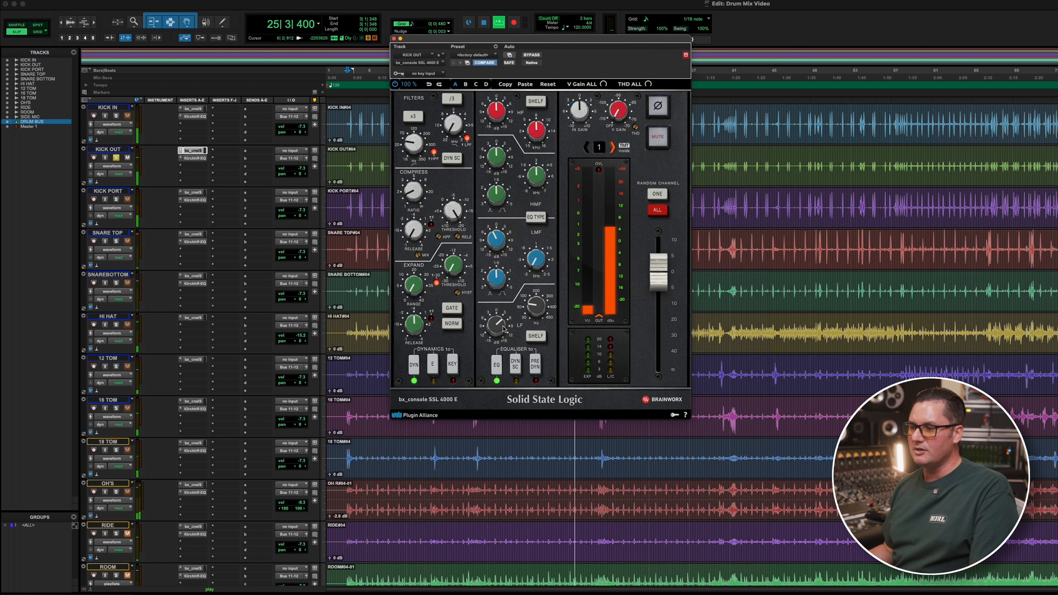
drag(530, 311, 530, 311)
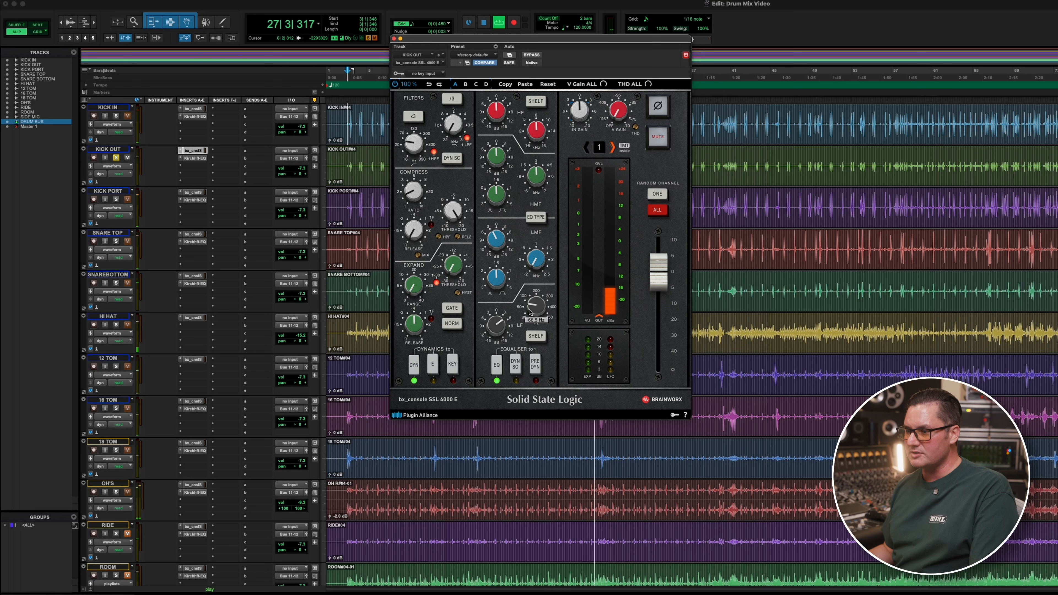
mouse_move(496, 319)
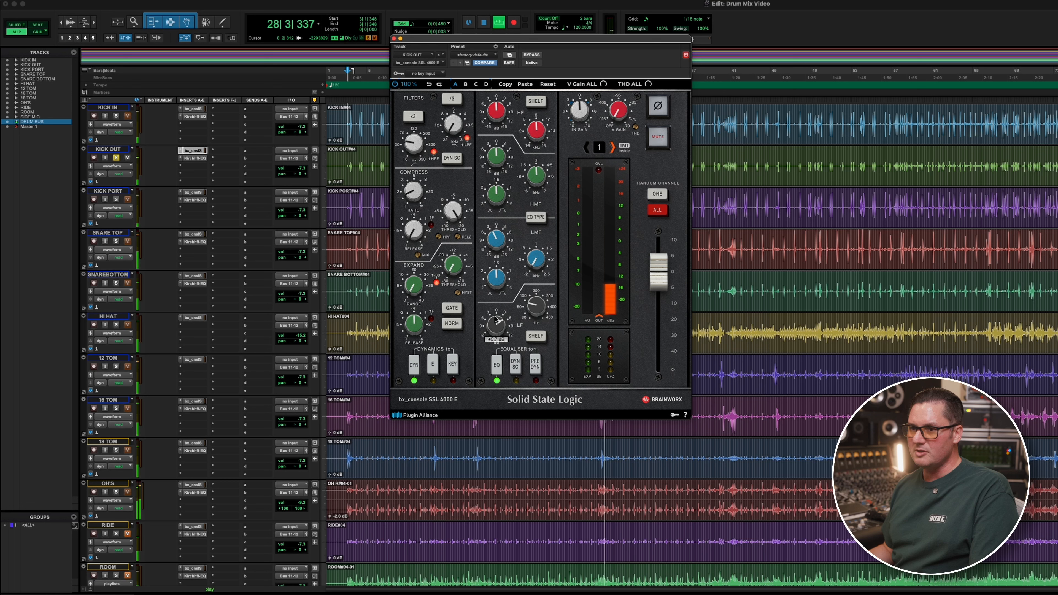
- Solo Kick Port in place of Kick Out and raise the high-pass filter frequency in its bx_console SSL 4000 E
click(117, 199)
click(193, 192)
drag(412, 143, 412, 120)
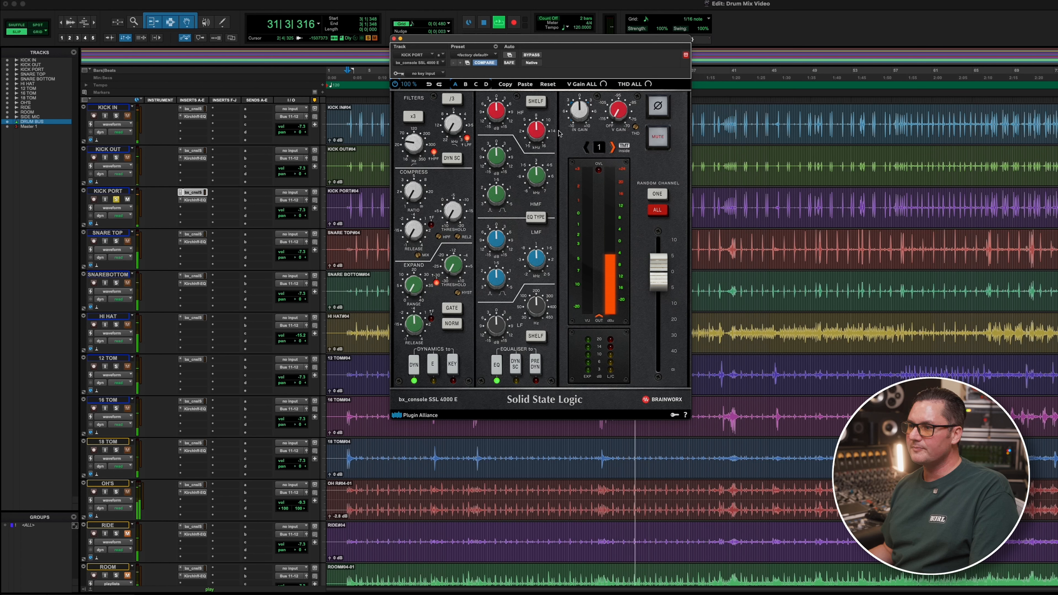
- Set Kick Port's LF frequency to 61.2 Hz with a slight boost, adjust its LMF band, and set the compressor's ratio and threshold
drag(536, 306, 535, 286)
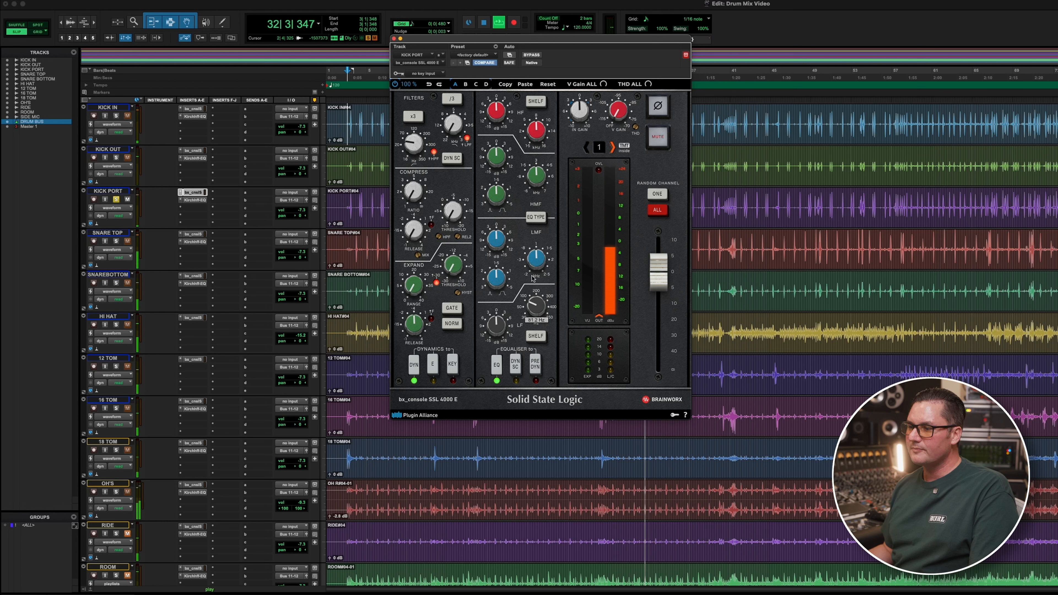
drag(499, 332, 500, 326)
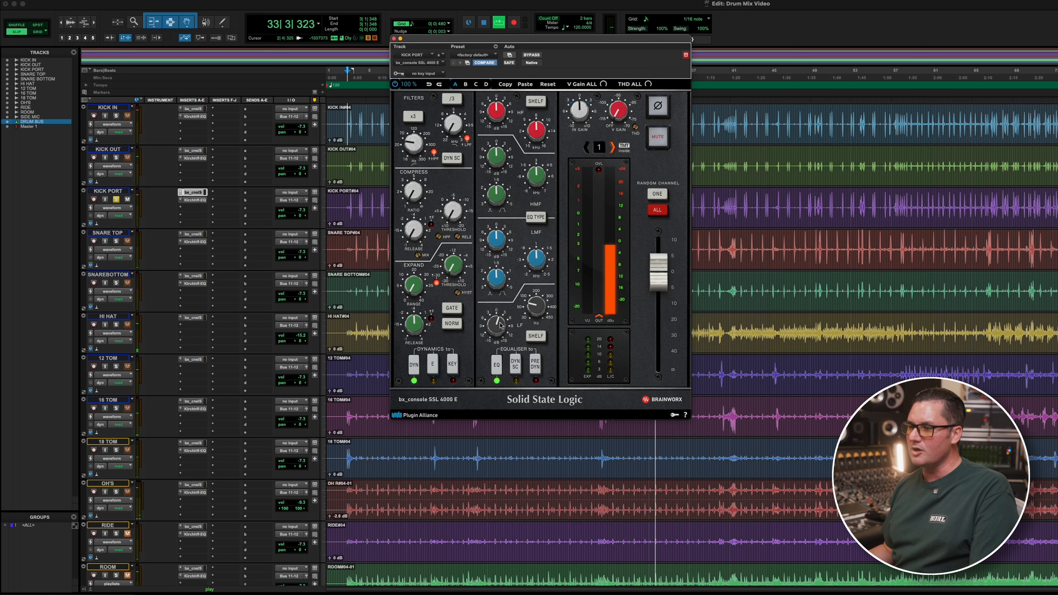
drag(493, 251, 493, 244)
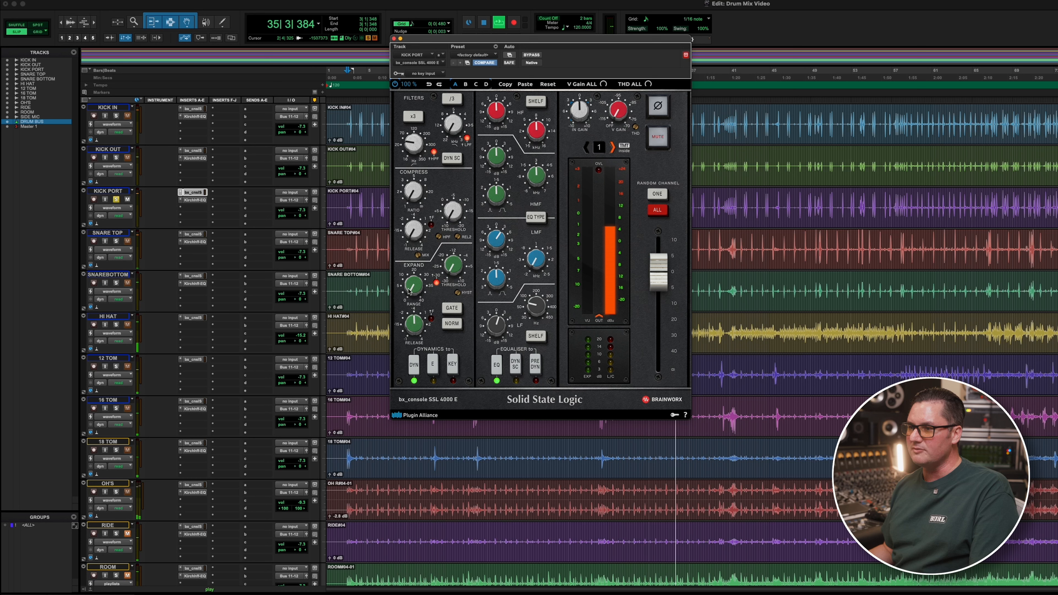
drag(452, 121, 453, 110)
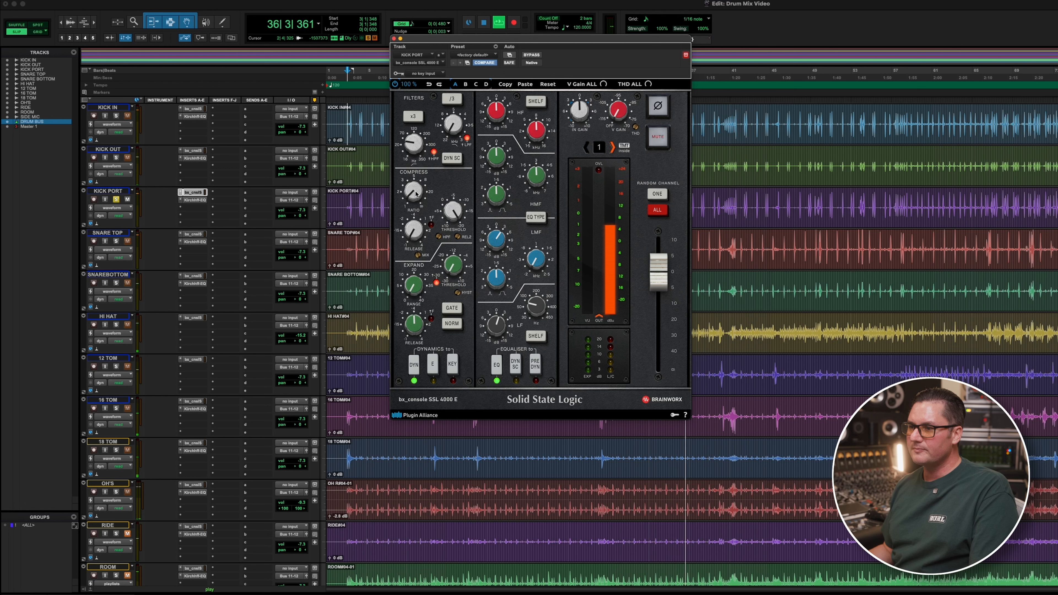
scroll(414, 196, up, 1)
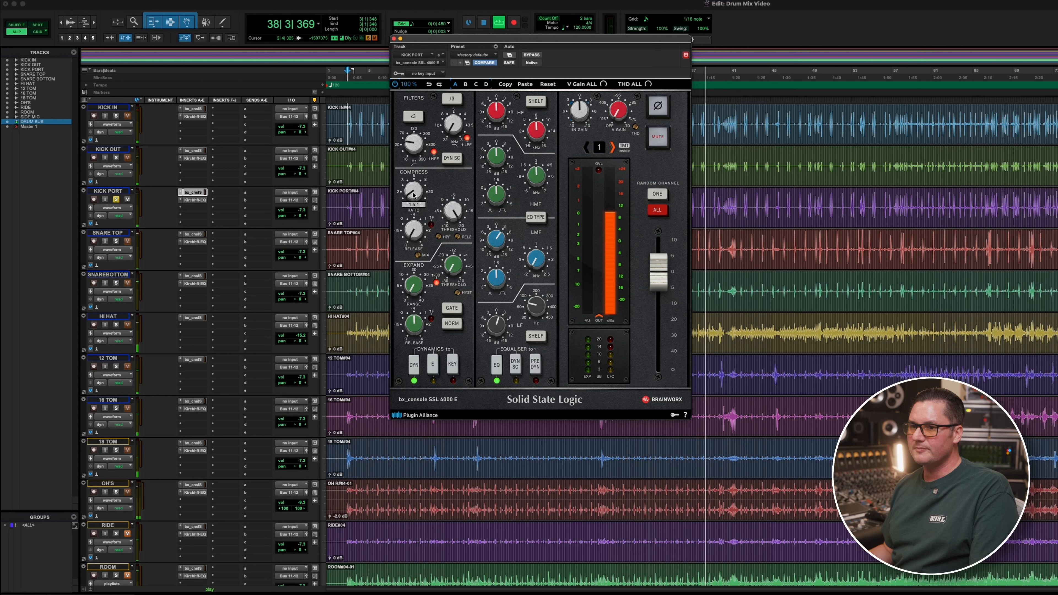
- Solo Kick In and Kick Out together with Kick Port, close the channel strip and stop playback
click(116, 157)
click(116, 116)
click(394, 38)
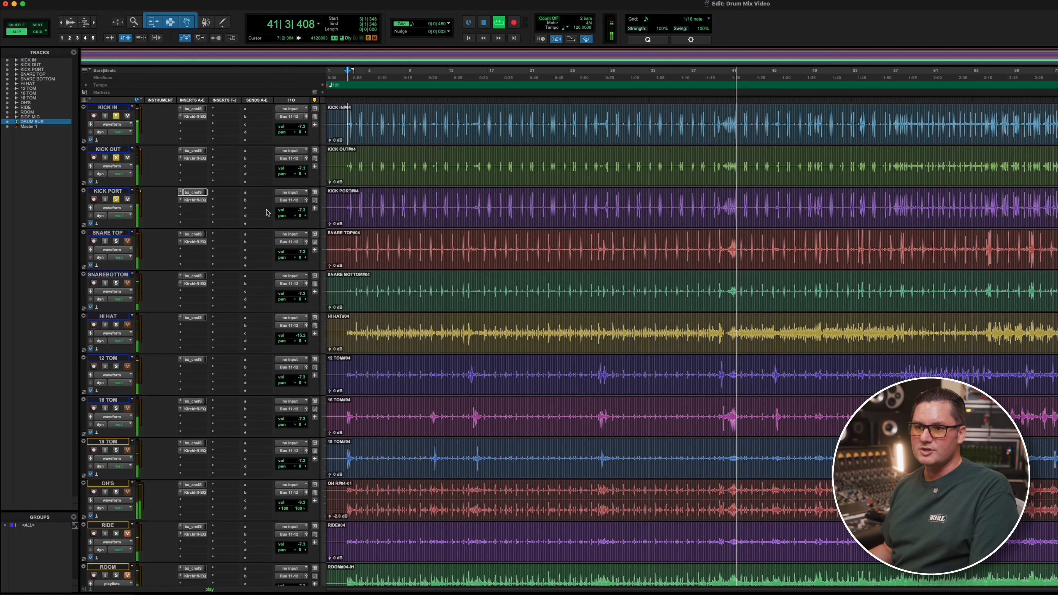
key(space)
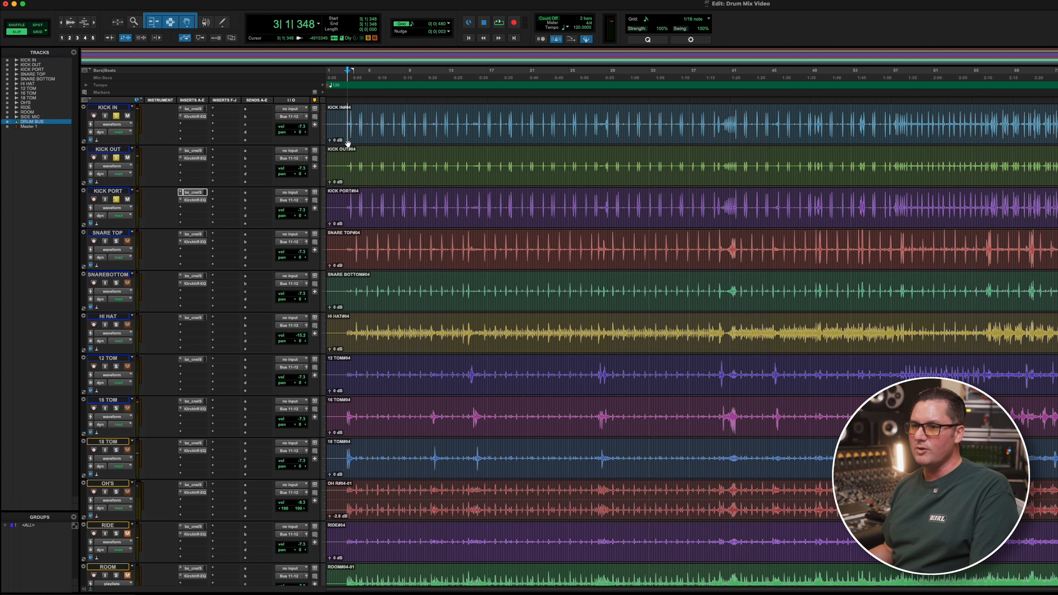
- Audition Kick In together with Kick Port and lower Kick In's track volume to about -11.3 dB
click(108, 149)
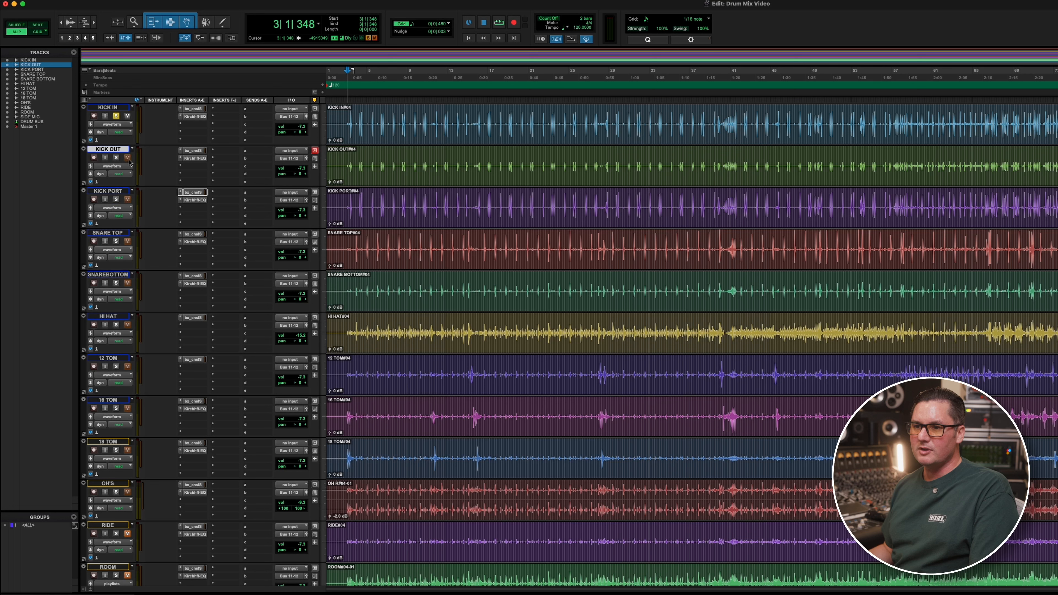
key(space)
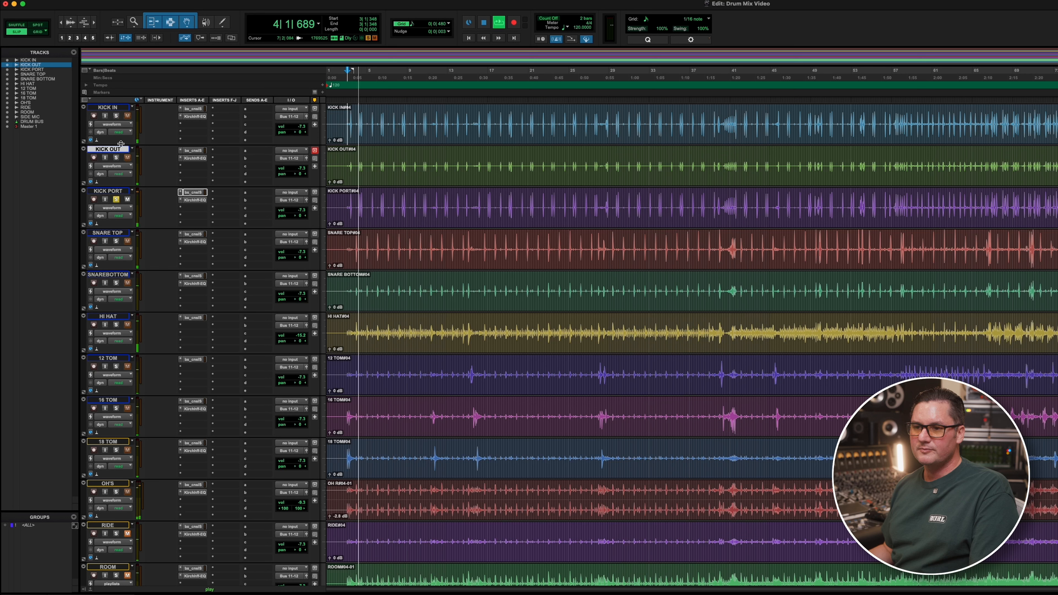
click(115, 117)
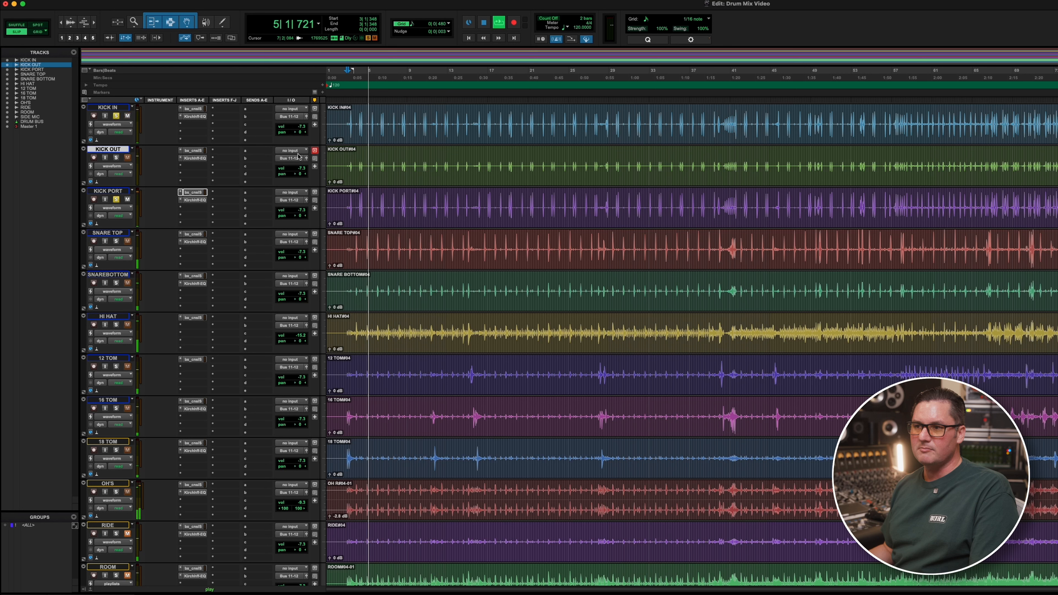
mouse_move(301, 126)
mouse_down()
mouse_move(302, 142)
mouse_move(303, 132)
mouse_up()
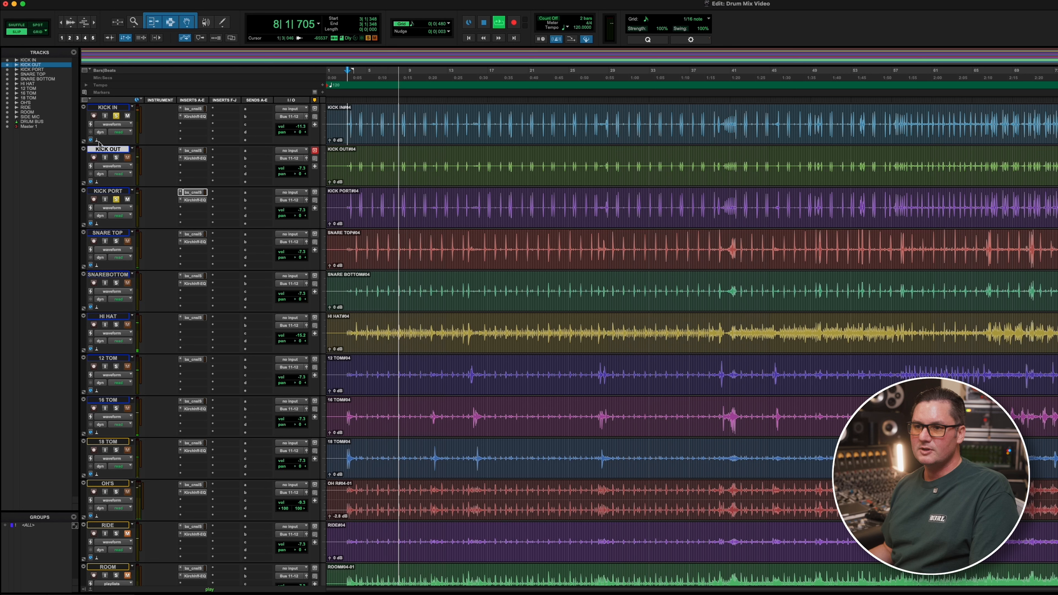
- Balance Kick Out against the other kick microphones at about -8.3 dB, ending with all three soloed and playback stopped
mouse_move(302, 170)
mouse_down()
mouse_move(301, 199)
mouse_move(302, 175)
mouse_up()
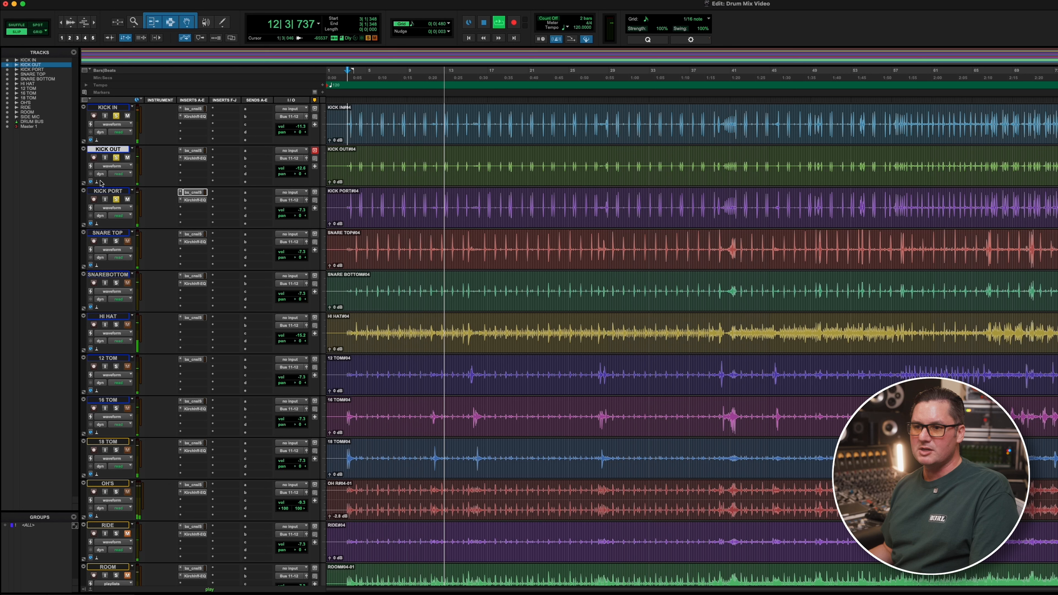
click(116, 116)
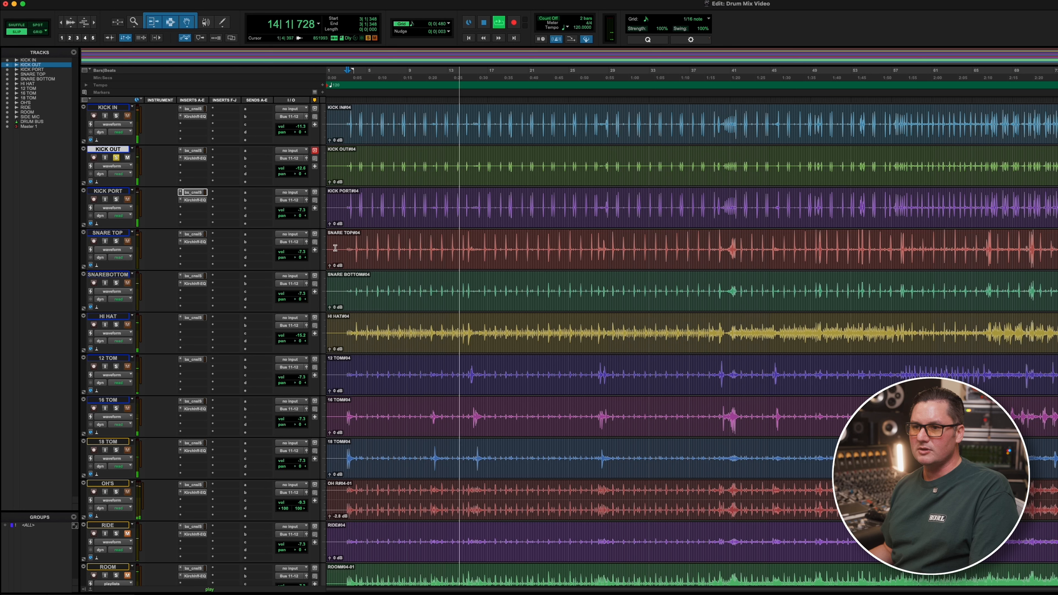
click(300, 168)
drag(300, 170, 300, 166)
click(116, 199)
click(117, 116)
key(space)
- Zoom in on an early kick hit and compare the waveform phase alignment of Kick In, Kick Out and Kick Port
click(356, 120)
key(t)
key(t)
key(t)
key(t)
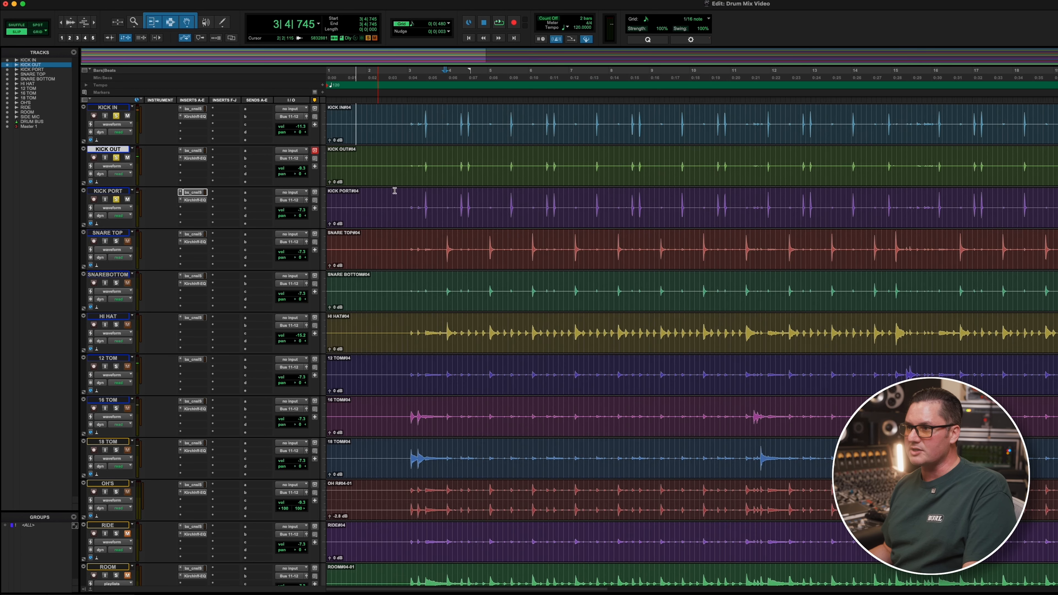
click(729, 119)
key(t)
key(t)
key(t)
key(t)
key(t)
key(t)
key(t)
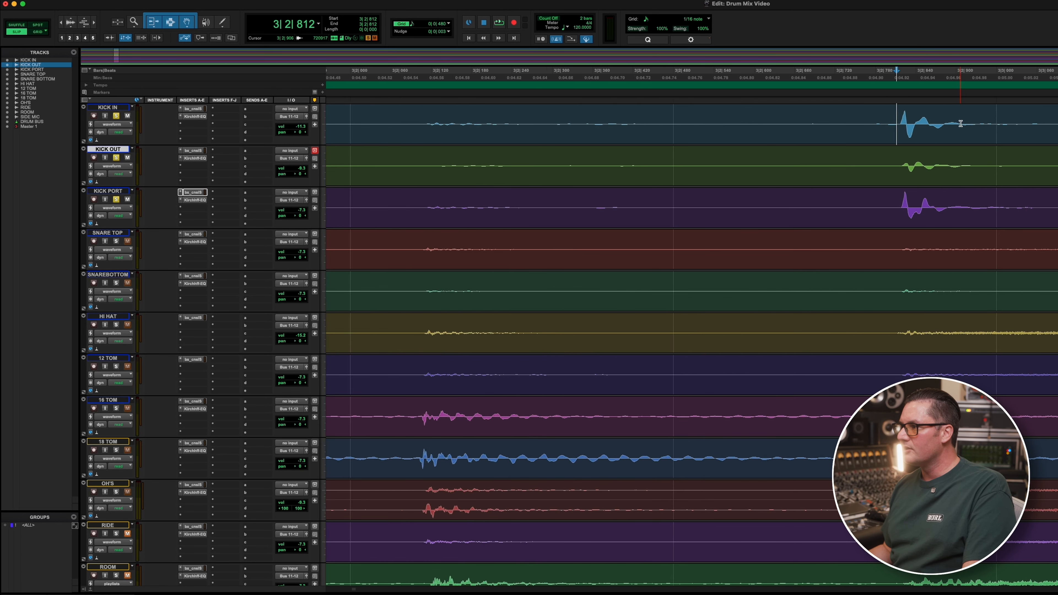
key(t)
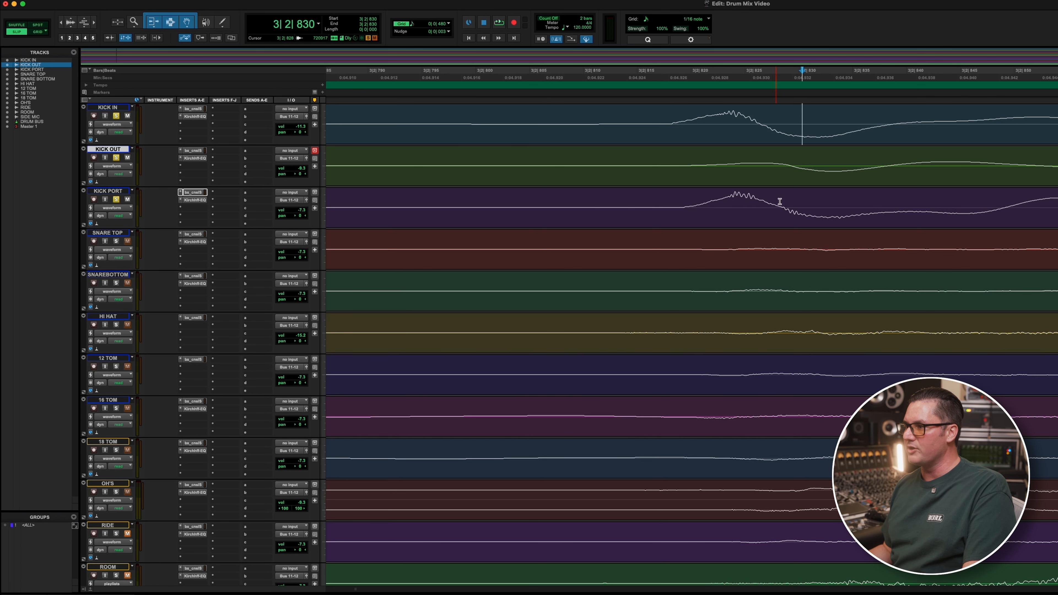
key(super+bracketleft)
key(super+bracketleft)
key(super+bracketleft)
key(super+bracketleft)
key(super+bracketleft)
key(super+bracketleft)
key(super+bracketleft)
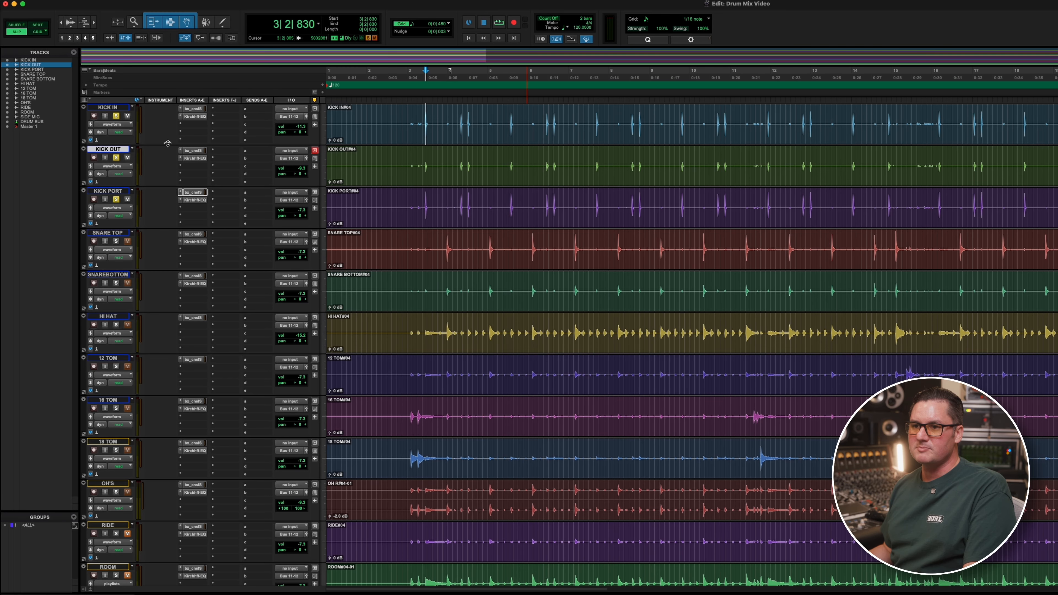
- Play back the three soloed kick microphones together to check their combined sound
scroll(104, 208, down, 1)
scroll(211, 244, up, 1)
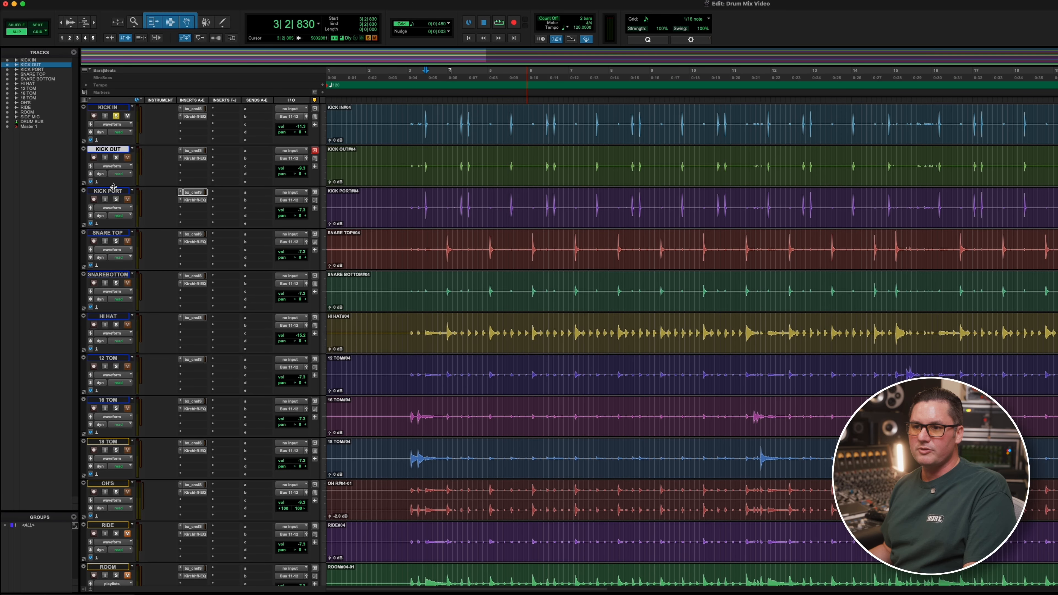
key(space)
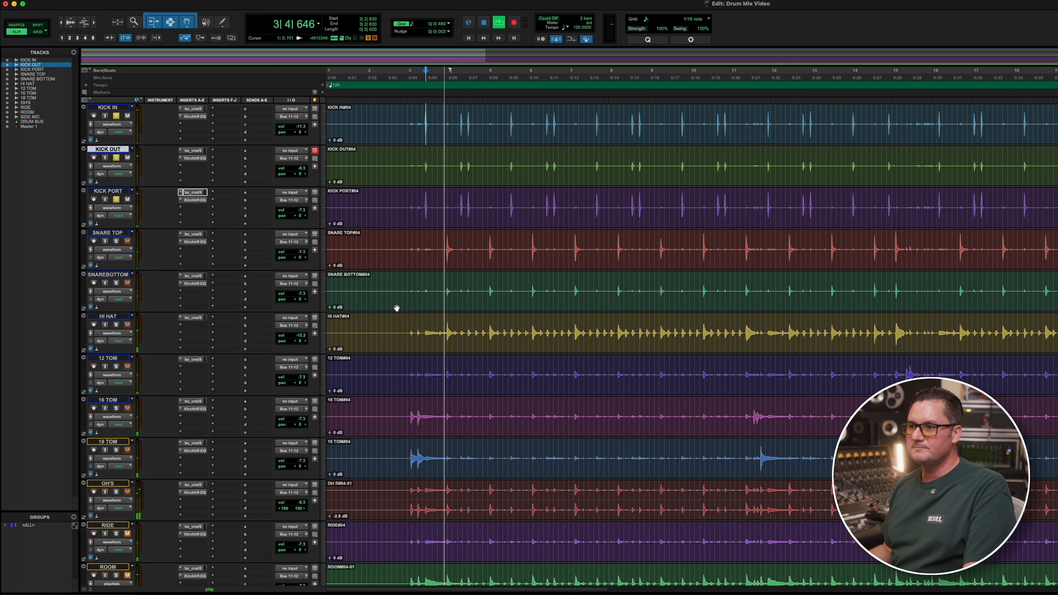
key(space)
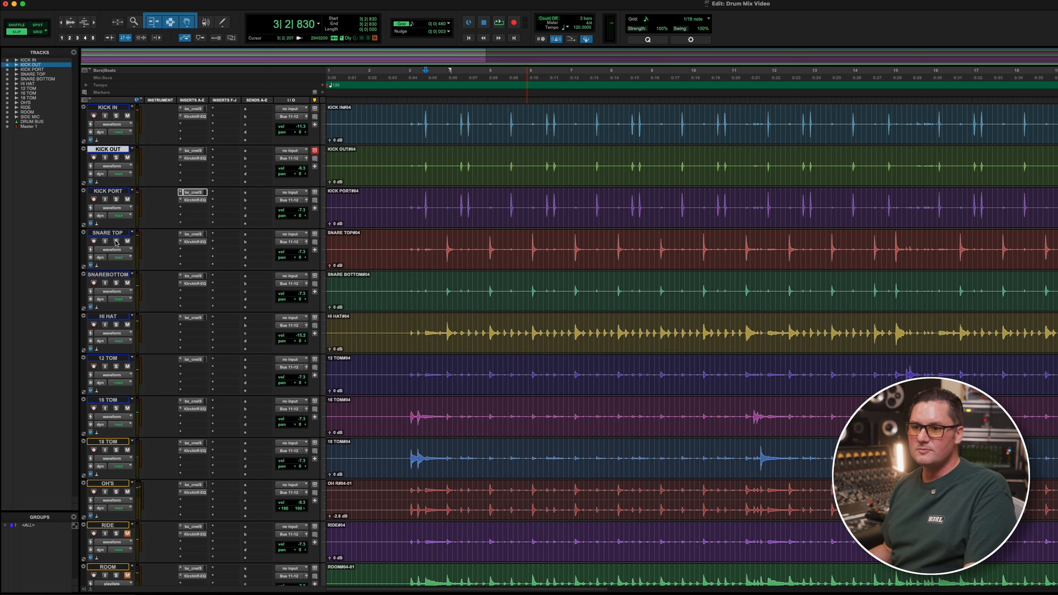
- Solo Snare Top for a brief audition, and open and close the equalizer on Kick In's second insert
click(116, 241)
key(space)
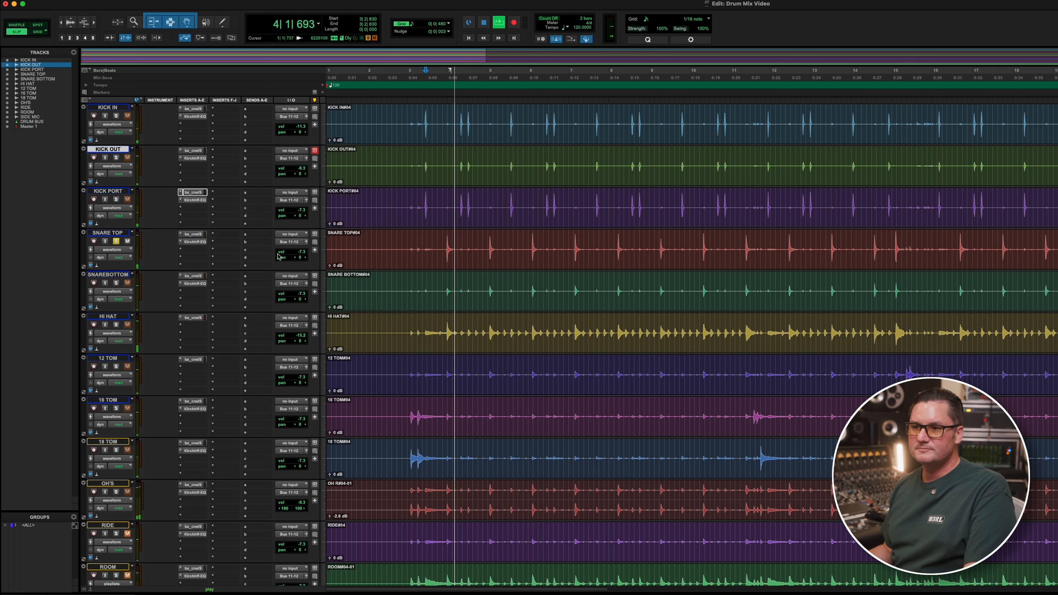
key(space)
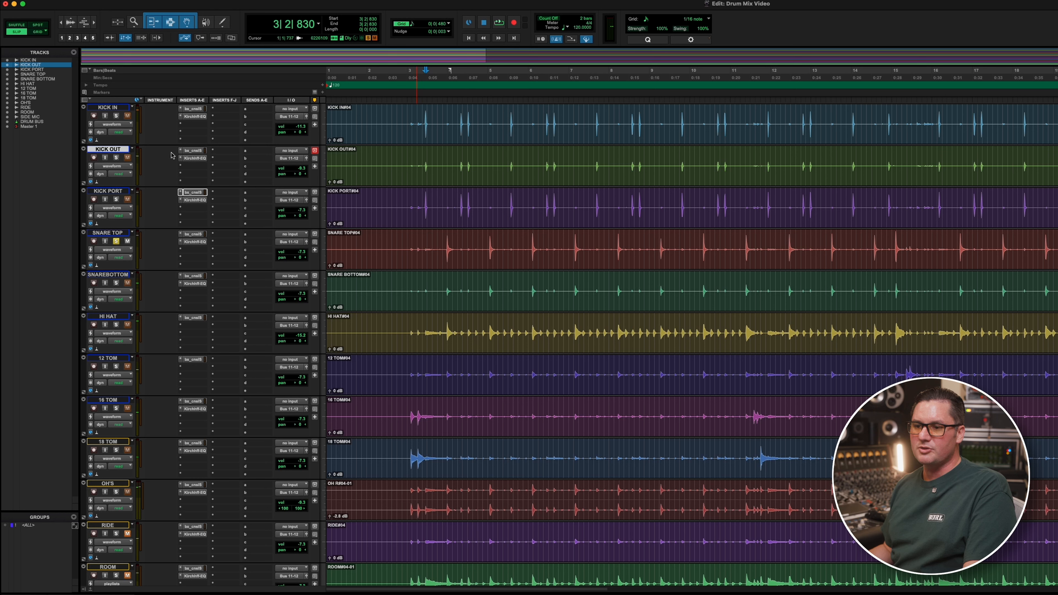
click(196, 117)
click(395, 38)
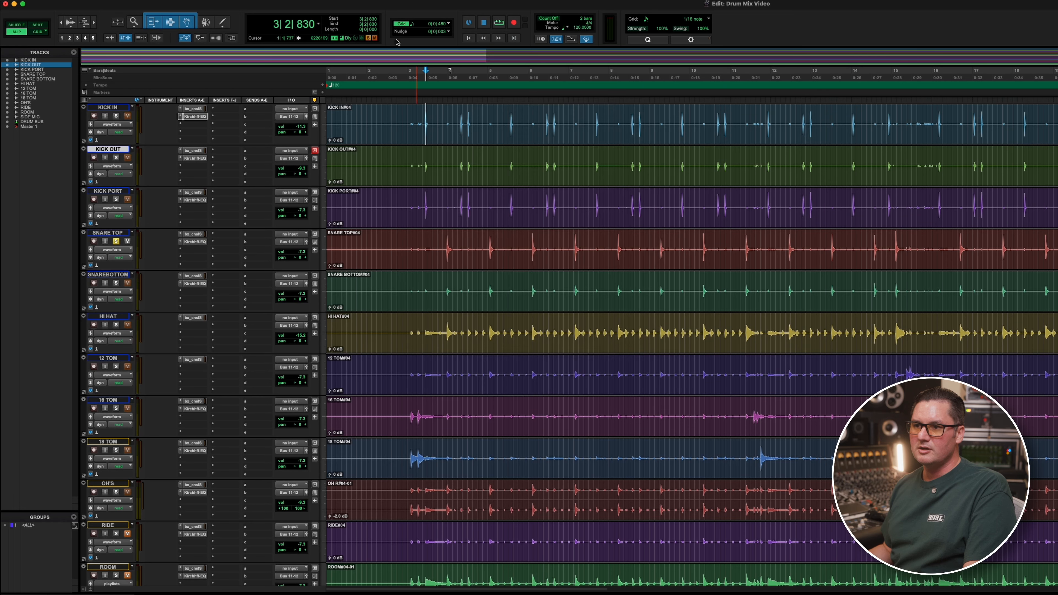
- Play Snare Top with the timeline zoomed in, open its bx_console SSL 4000 E and reposition the plug-in window
key(space)
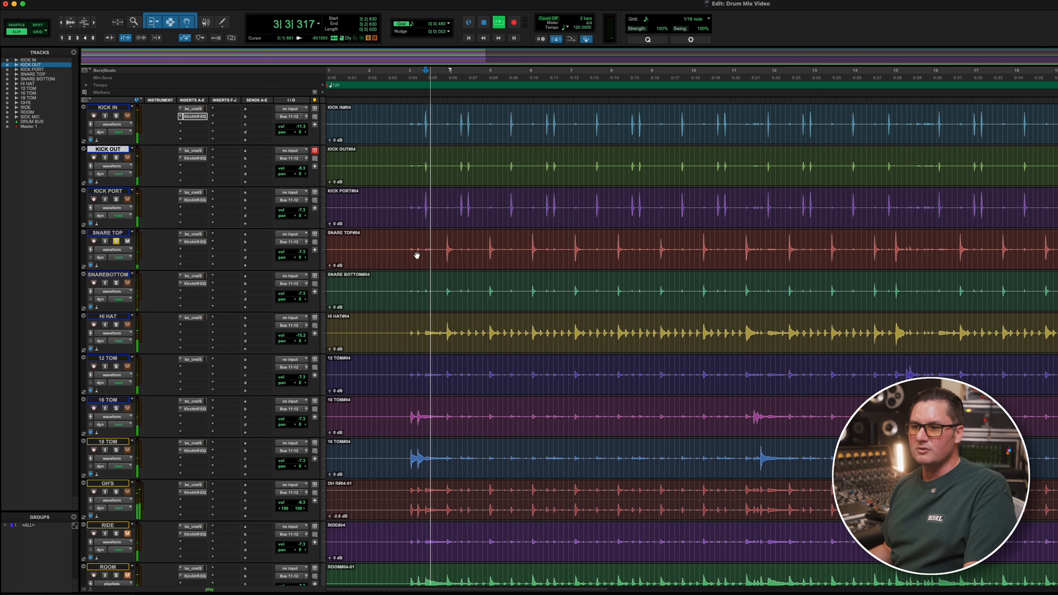
key(t)
key(t)
click(196, 233)
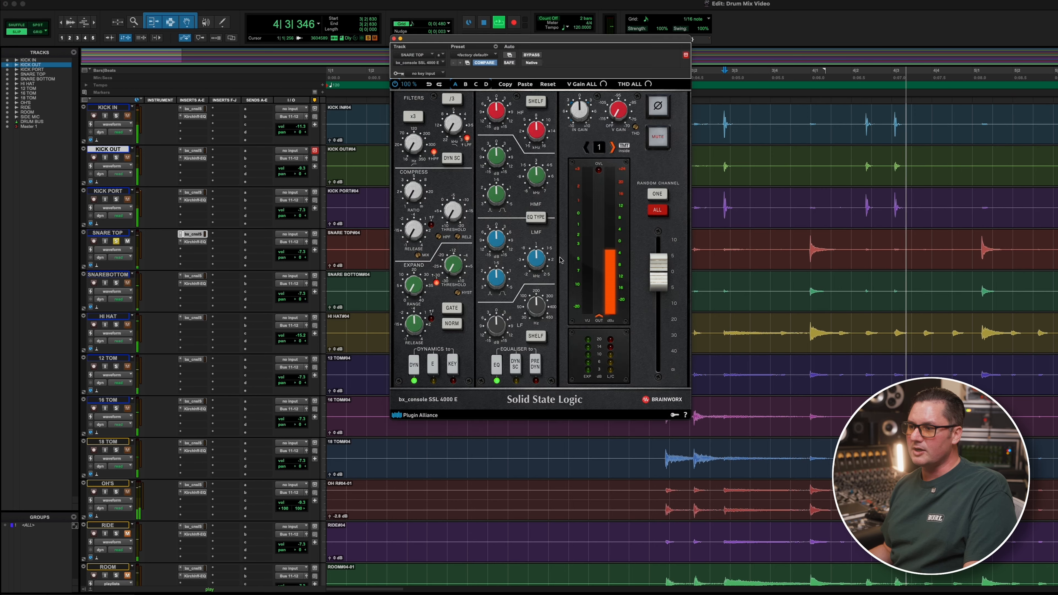
drag(542, 35, 577, 61)
key(space)
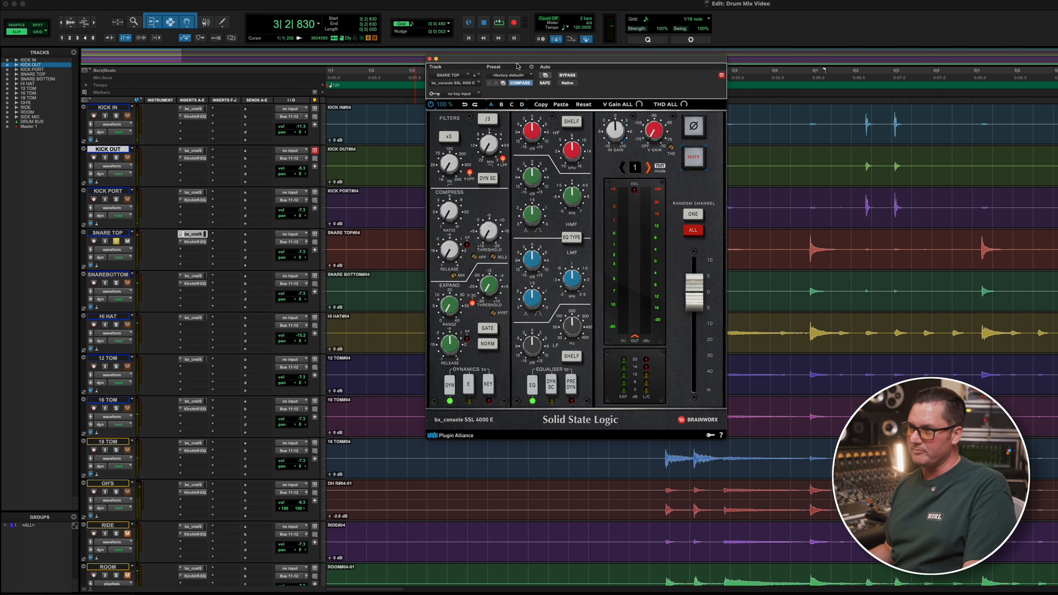
drag(522, 60, 557, 34)
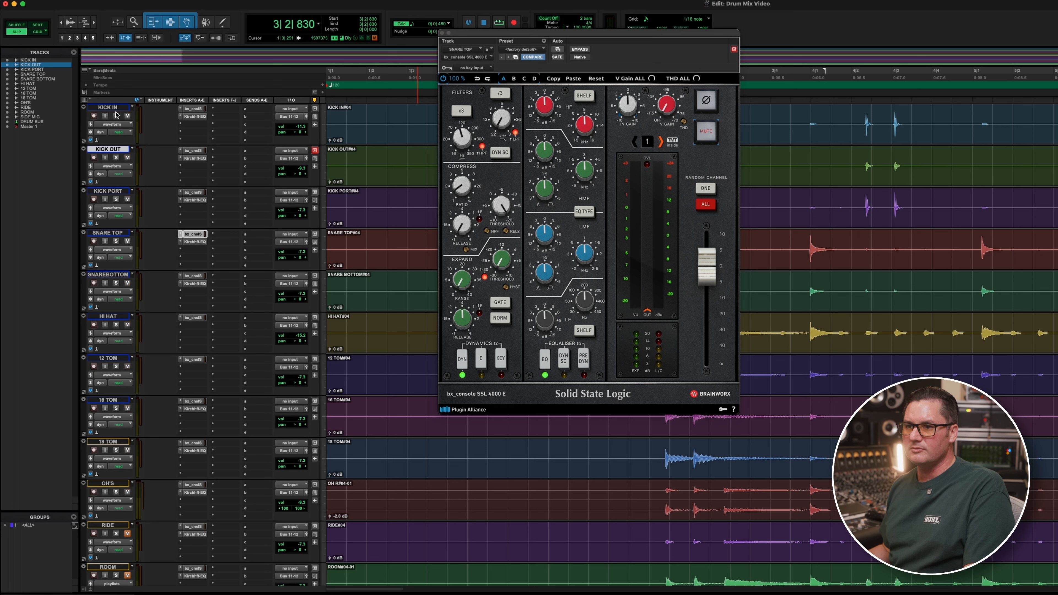
- Enable the expander in Kick In's bx_console SSL 4000 E, set its threshold to about -10.5 dB and adjust its release
click(198, 110)
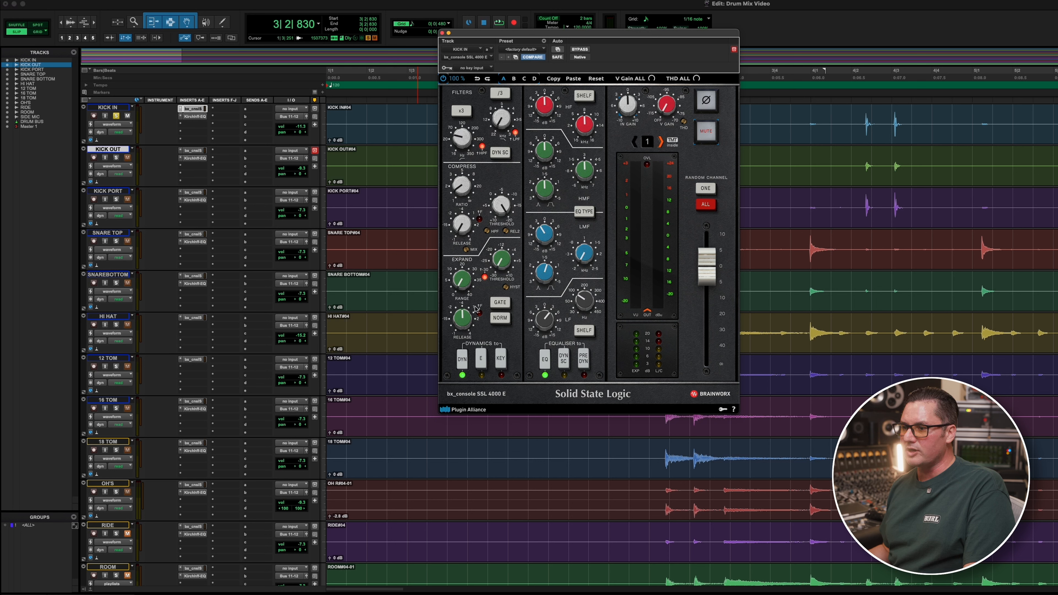
key(space)
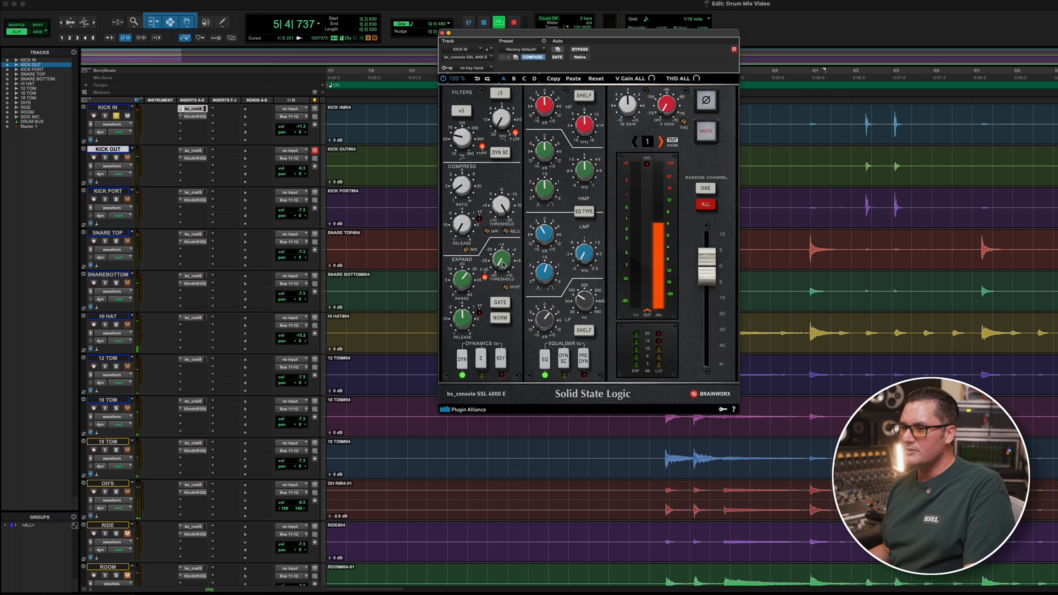
click(485, 277)
mouse_move(502, 265)
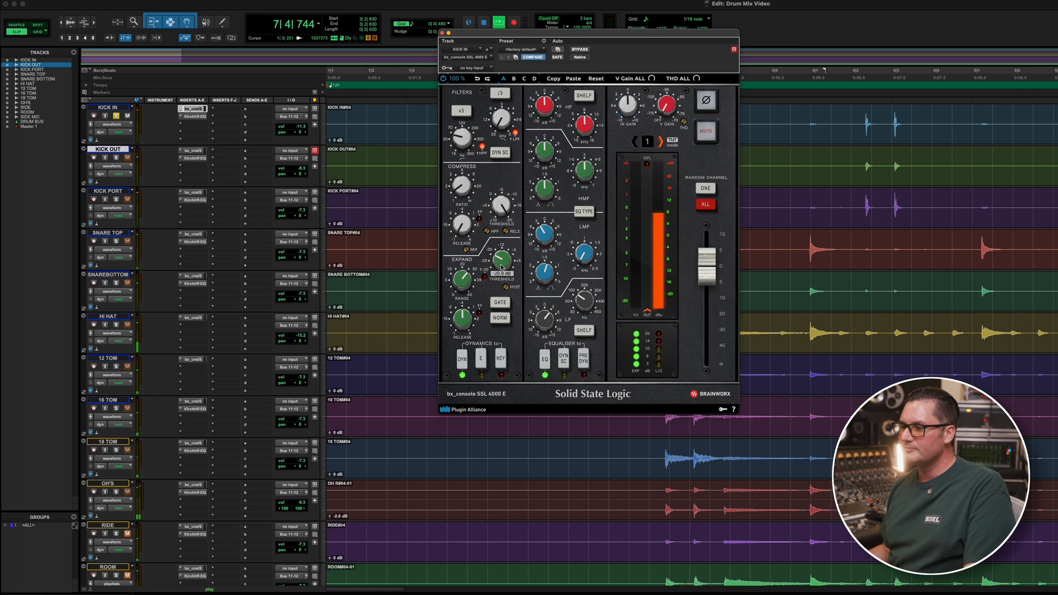
drag(501, 268, 504, 258)
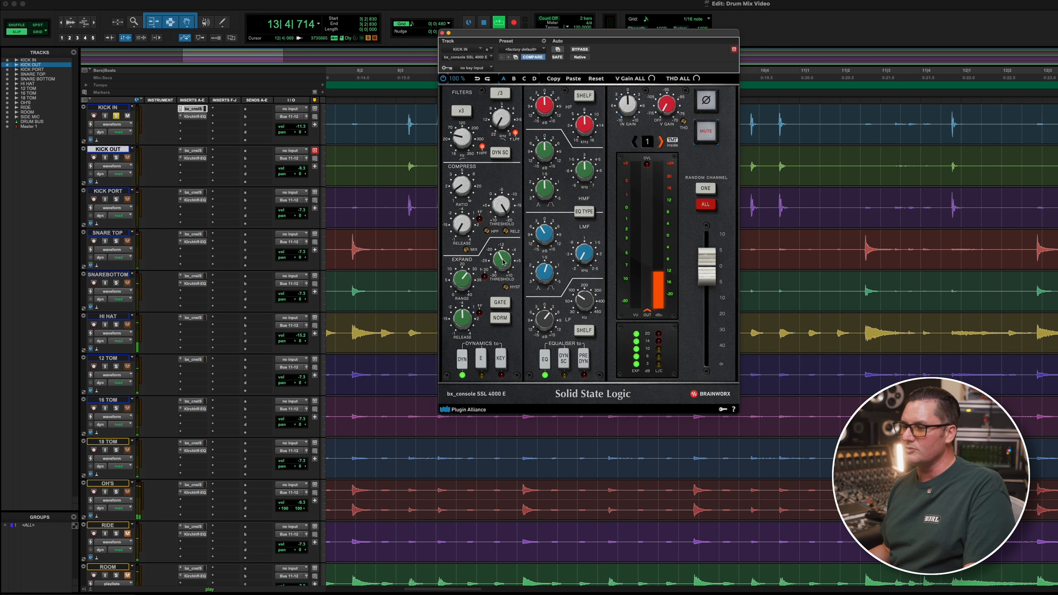
drag(504, 260, 504, 260)
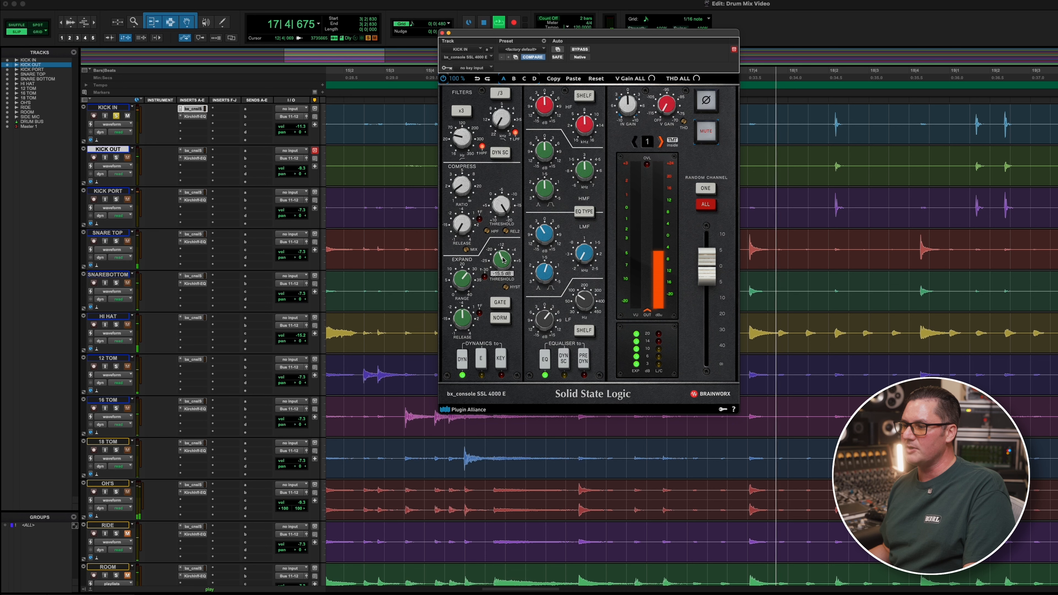
drag(466, 323, 466, 317)
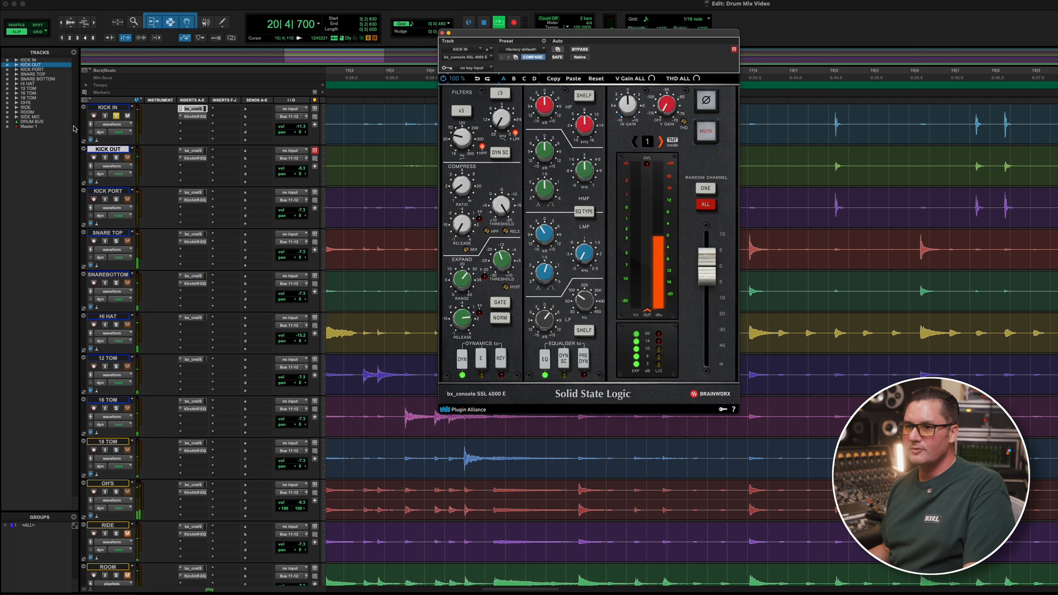
- Solo Kick Out, open its bx_console SSL 4000 E and adjust the expander's range and release during playback
key(space)
click(116, 161)
click(193, 151)
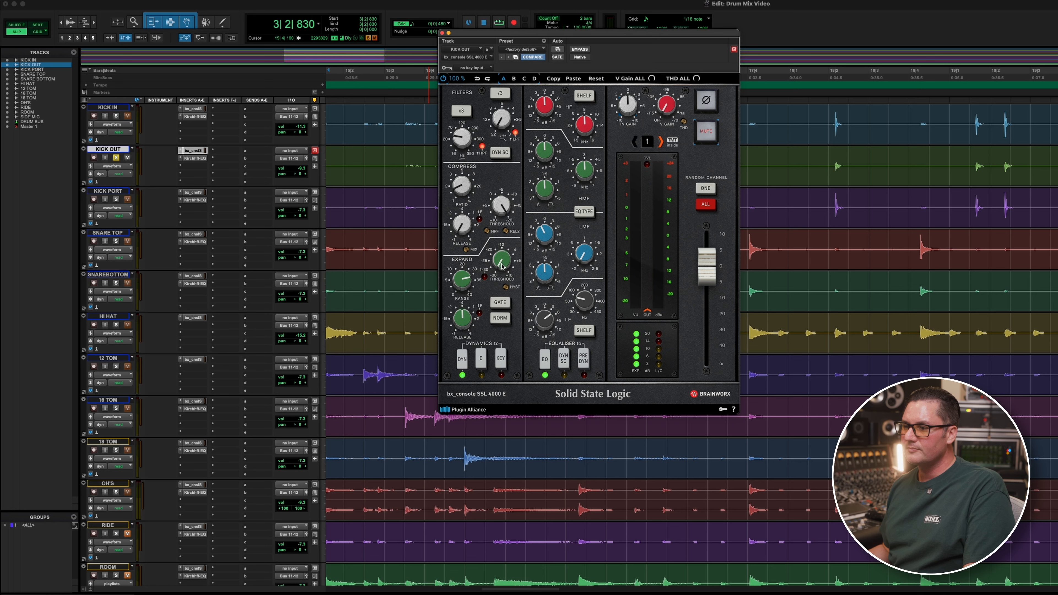
key(space)
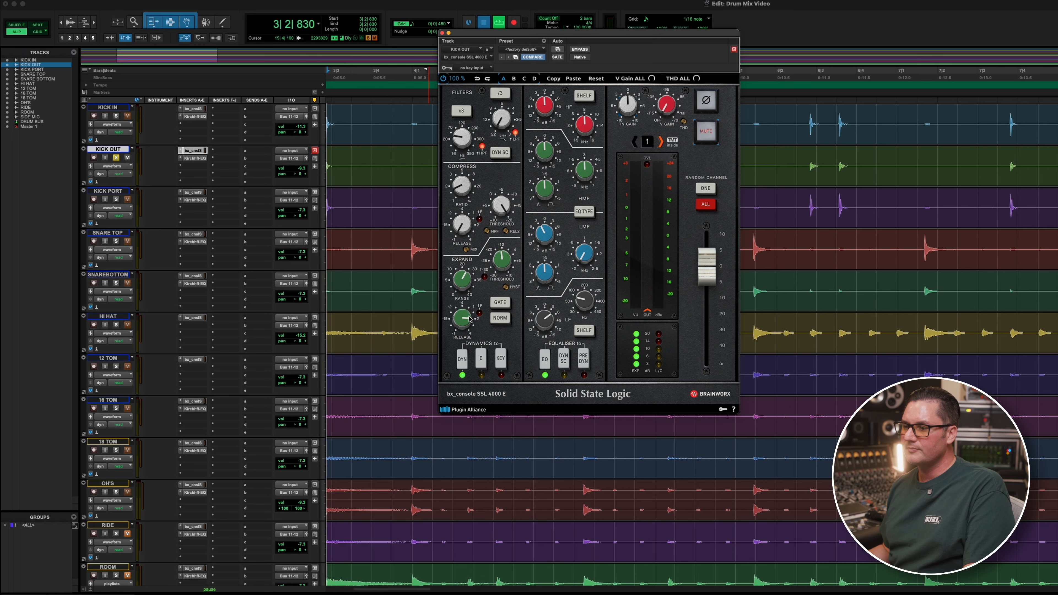
drag(462, 280, 462, 276)
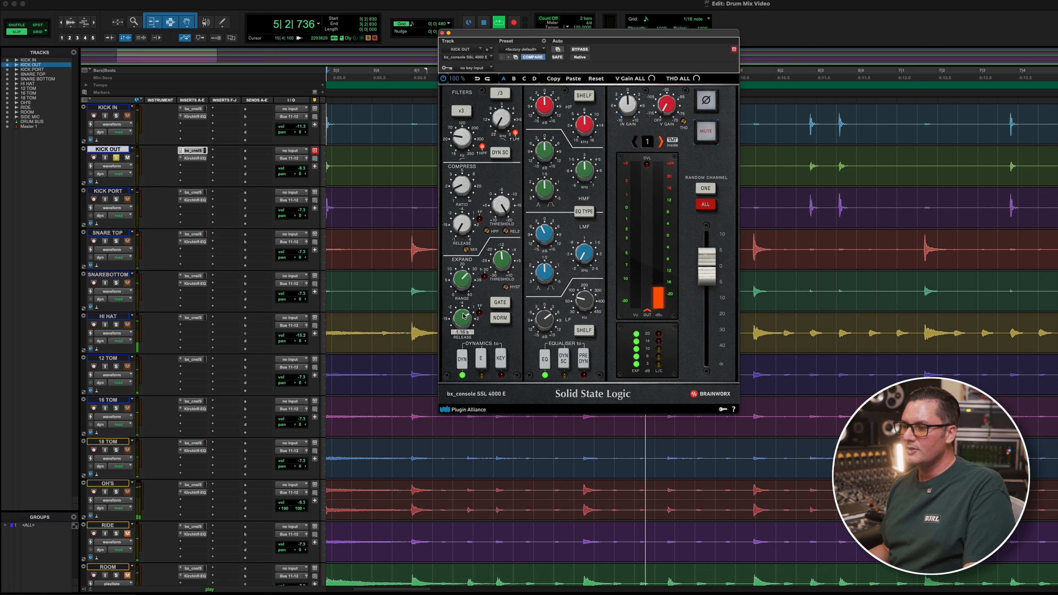
key(space)
- Solo only Kick Port and adjust the expander's range and release in its bx_console SSL 4000 E during playback
click(116, 200)
click(117, 157)
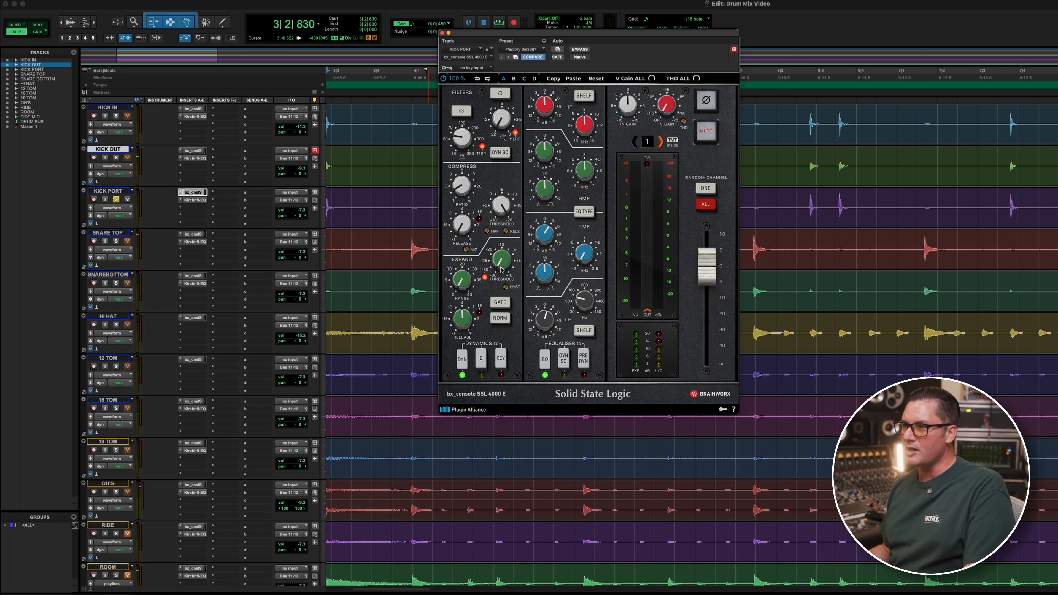
drag(557, 33, 535, 42)
drag(442, 292, 444, 287)
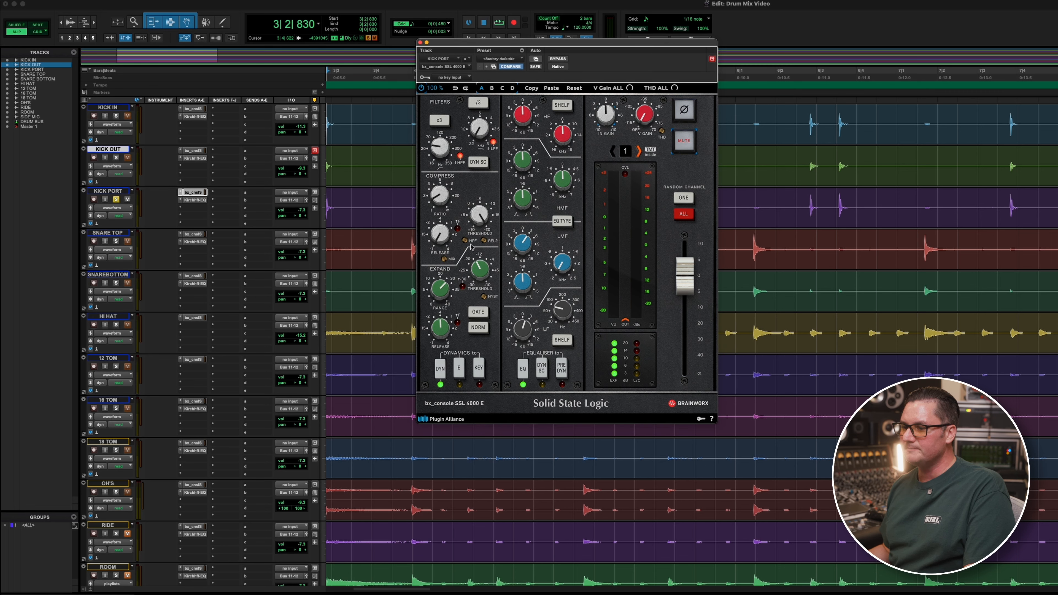
key(space)
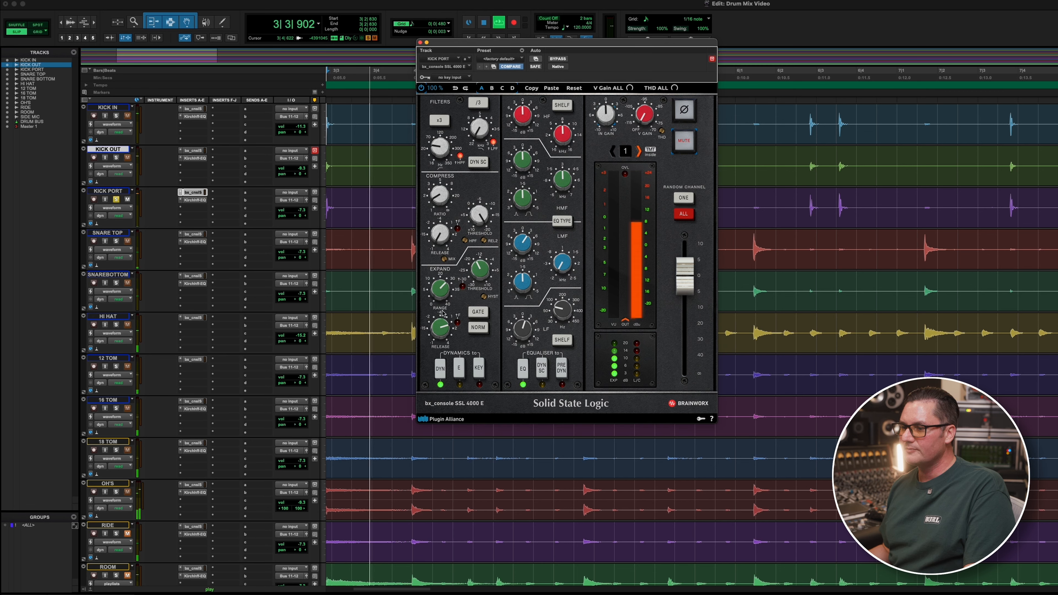
mouse_move(446, 332)
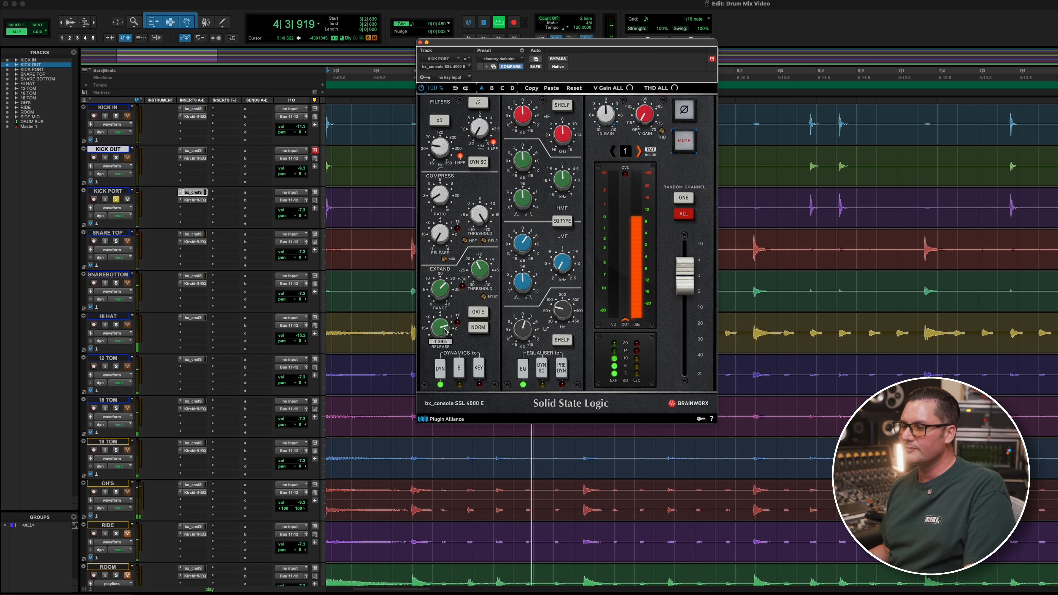
key(space)
- Solo Snare Top and adjust the expander's range and release in its bx_console SSL 4000 E during playback
click(116, 241)
key(space)
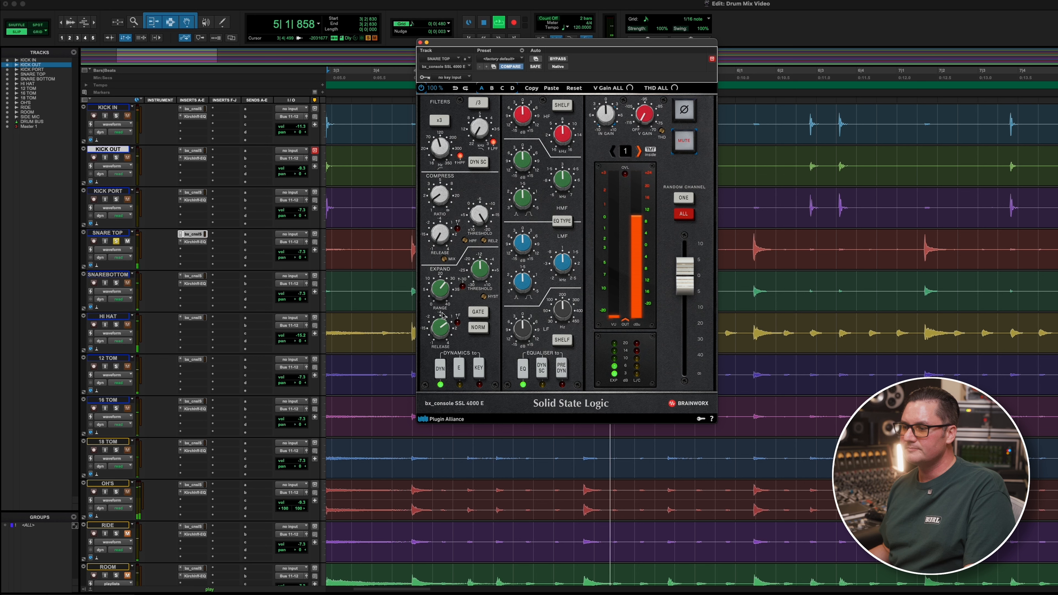
mouse_move(442, 329)
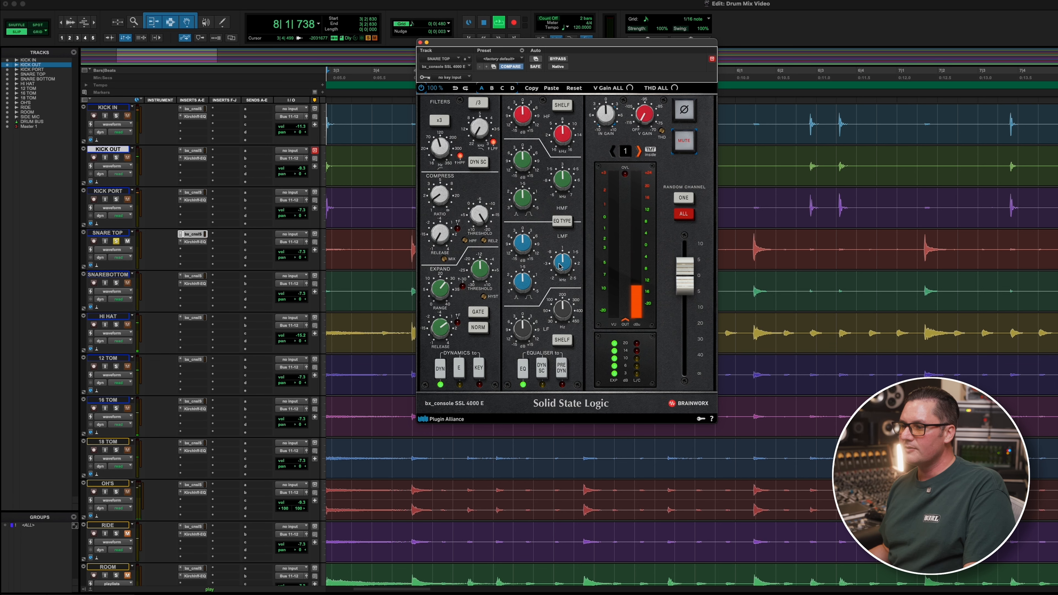
- Switch Snare Top's high-frequency band to bell and adjust the high and high-mid gains and frequencies while listening
key(space)
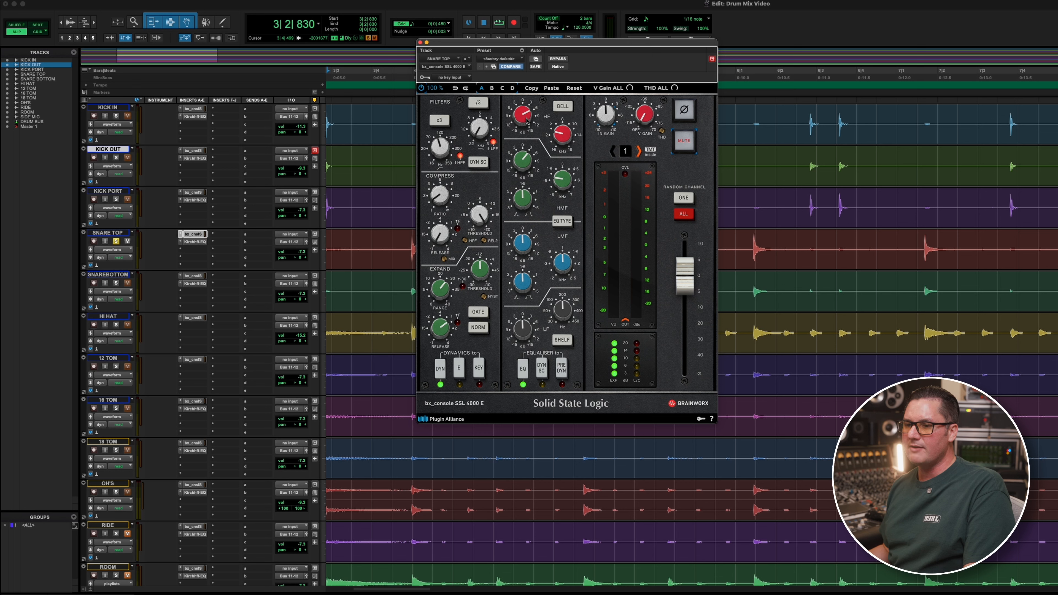
key(space)
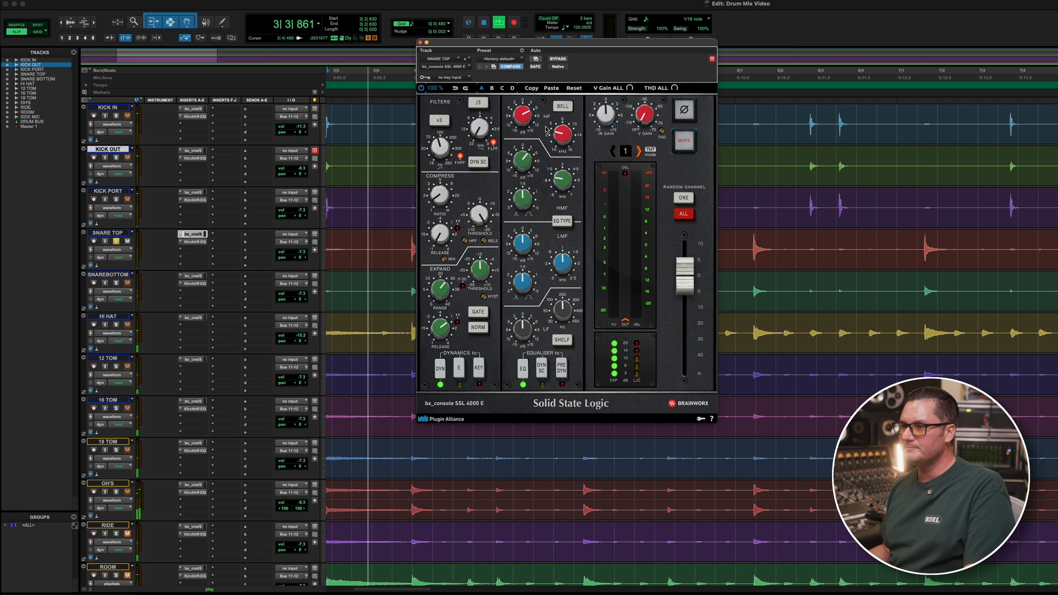
mouse_move(529, 120)
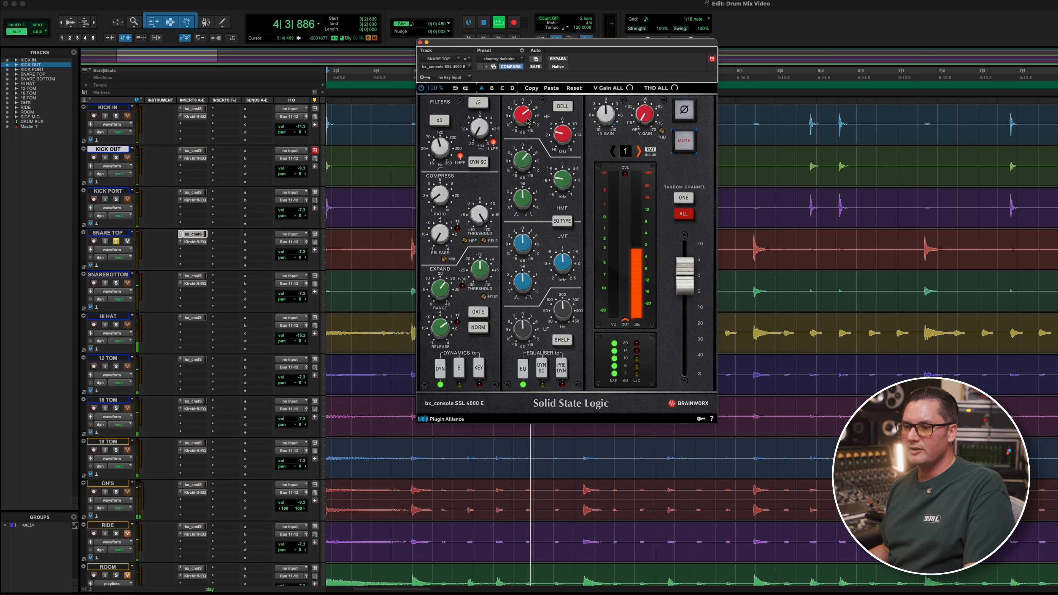
key(space)
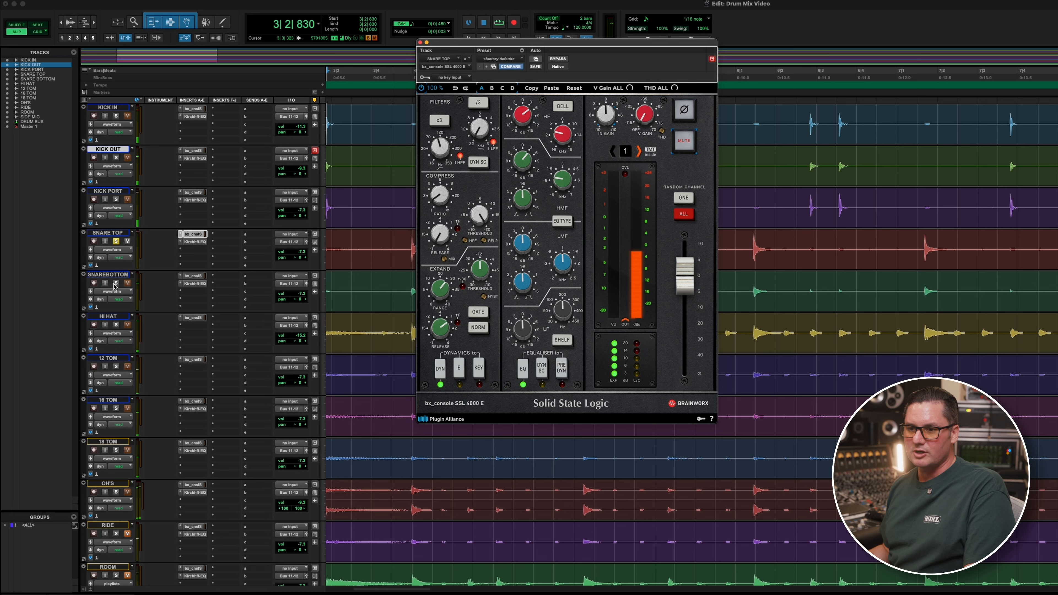
- Adjust the compressor ratio in Snare Top's bx_console SSL 4000 E and audition the track
key(space)
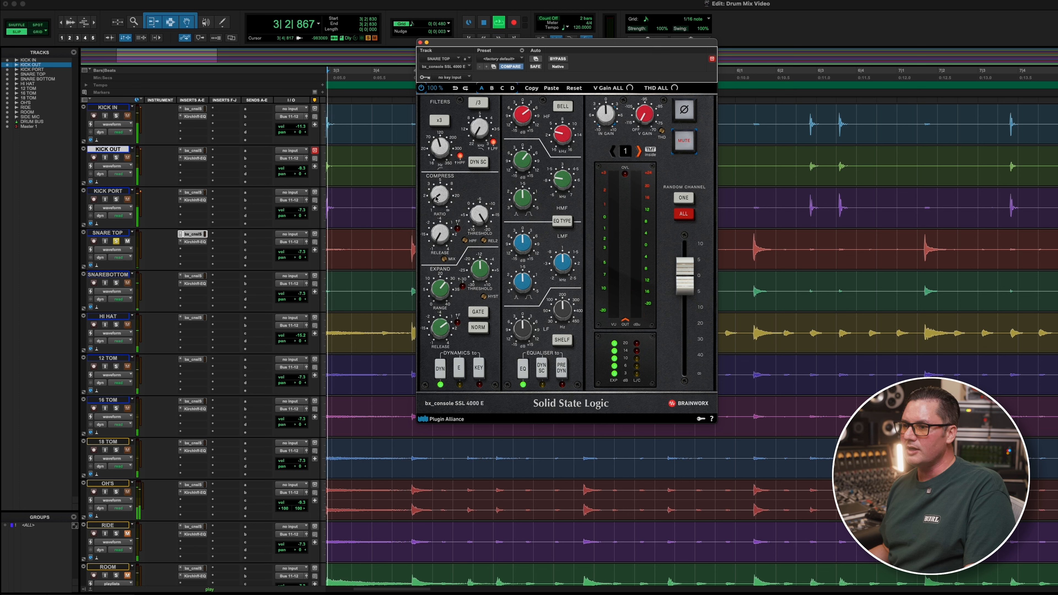
mouse_move(440, 197)
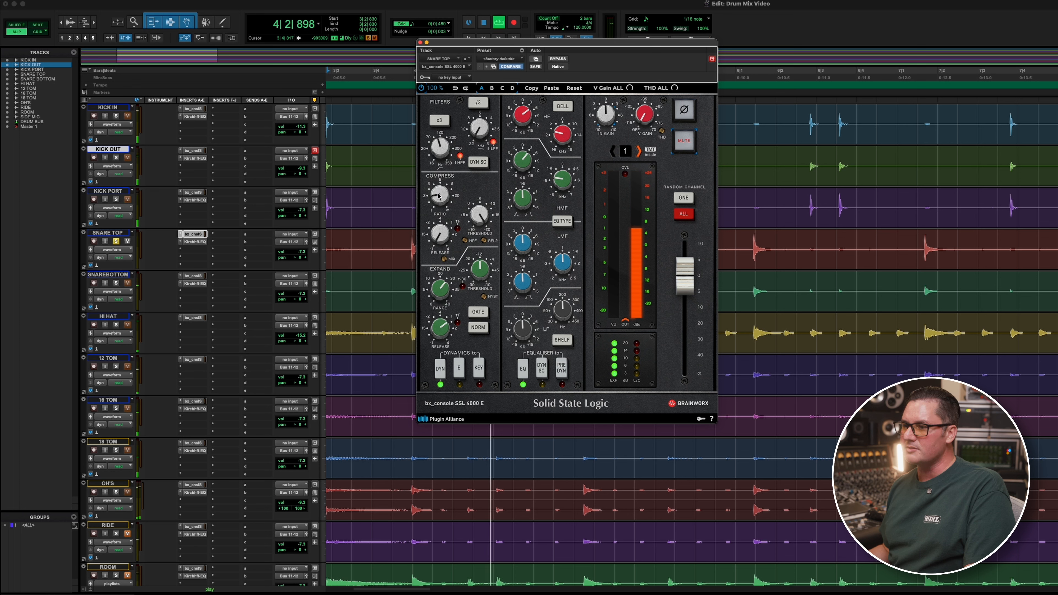
drag(438, 195, 437, 195)
key(space)
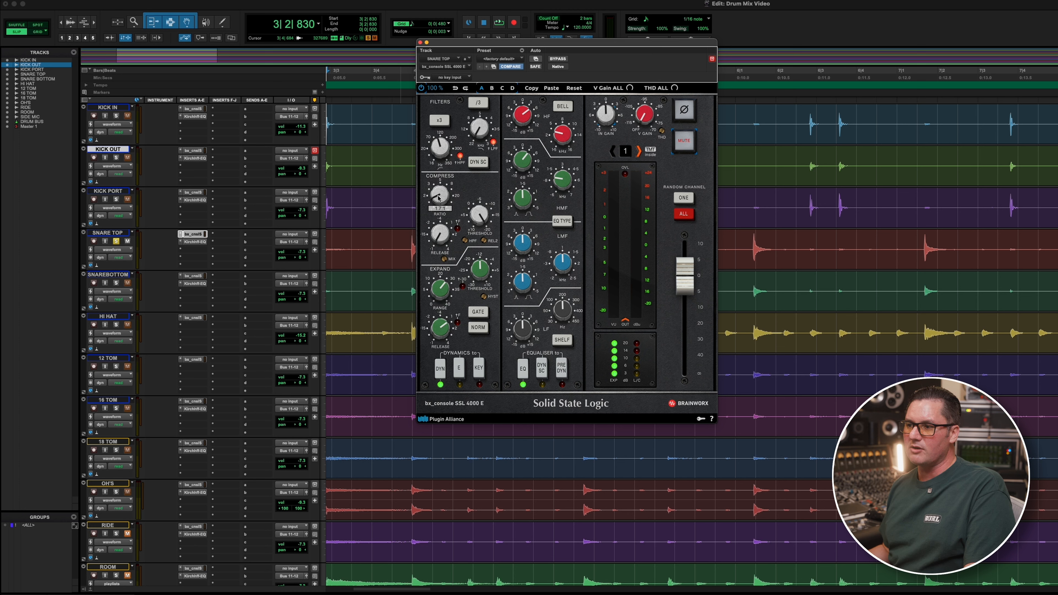
key(space)
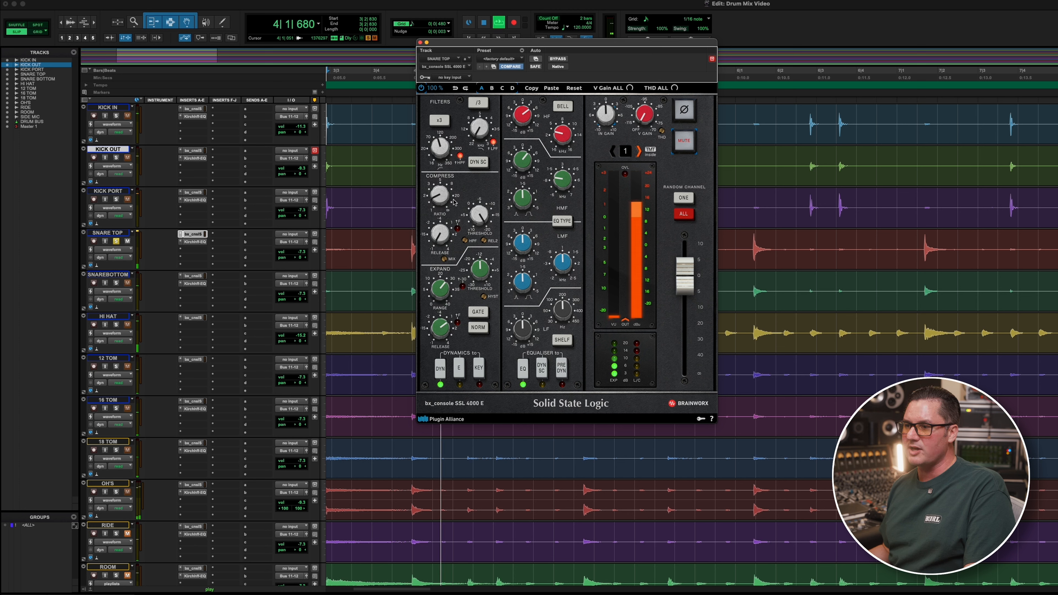
key(space)
- Check the Purple Audio MC77 insert on the Drum Bus track and close its plug-in window
scroll(228, 291, down, 5)
click(111, 464)
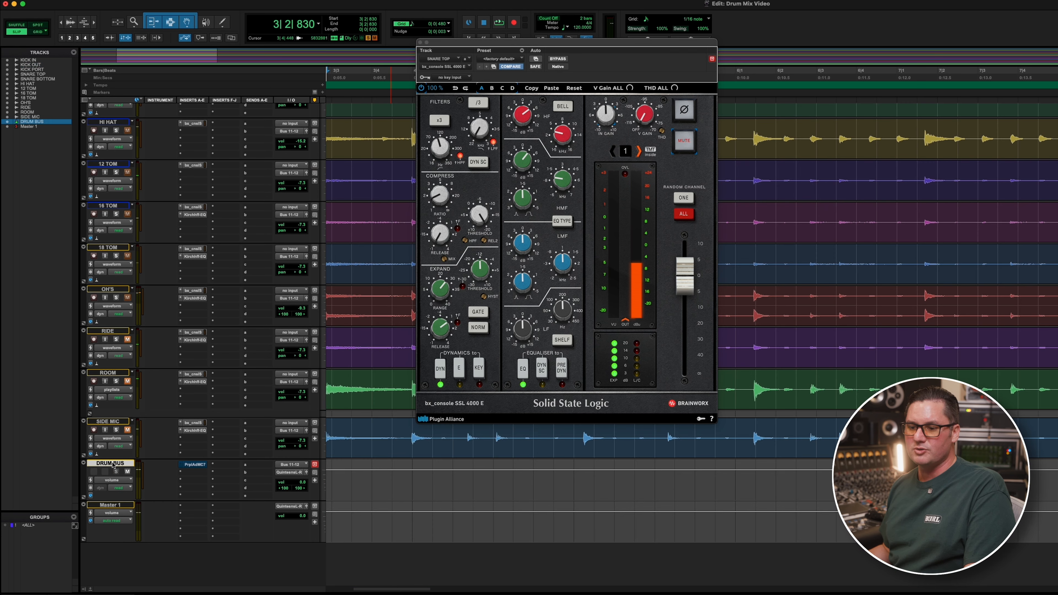
click(194, 465)
click(420, 43)
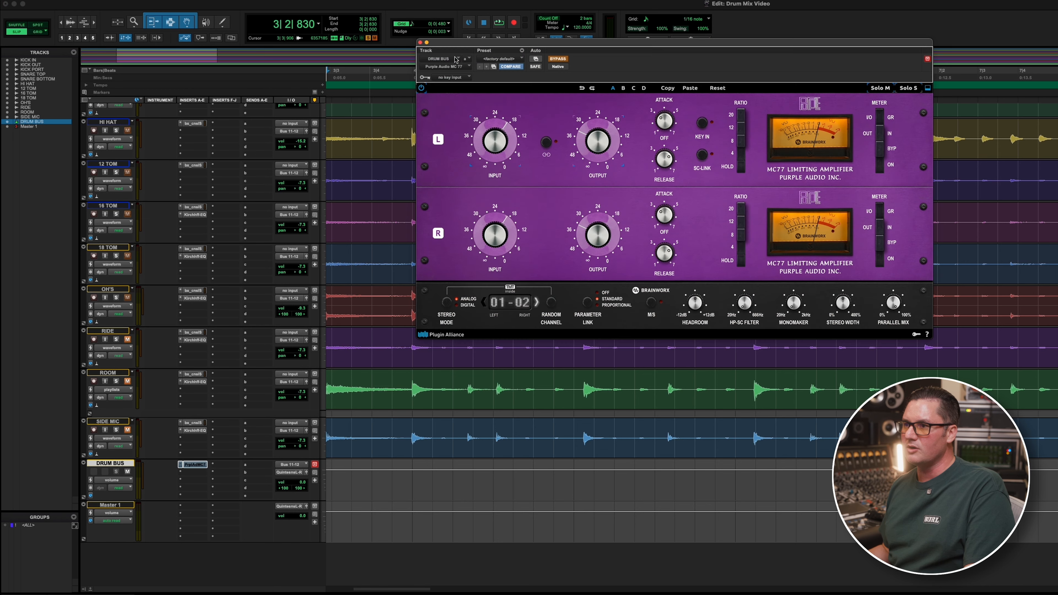
click(420, 42)
scroll(346, 256, up, 10)
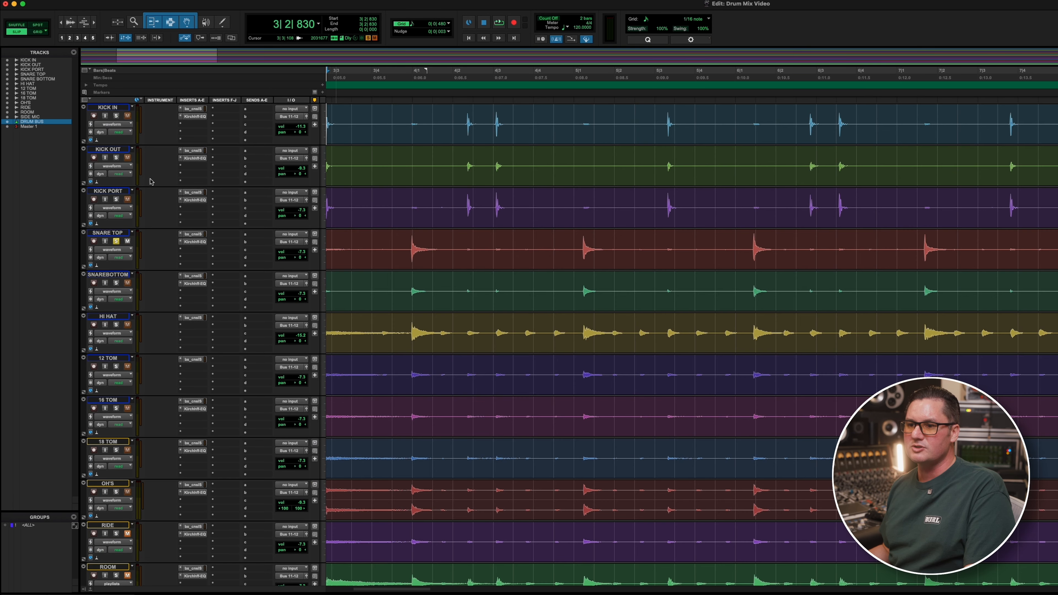
- Reopen Snare Top's bx_console SSL 4000 E and play the soloed track to check its level
click(195, 235)
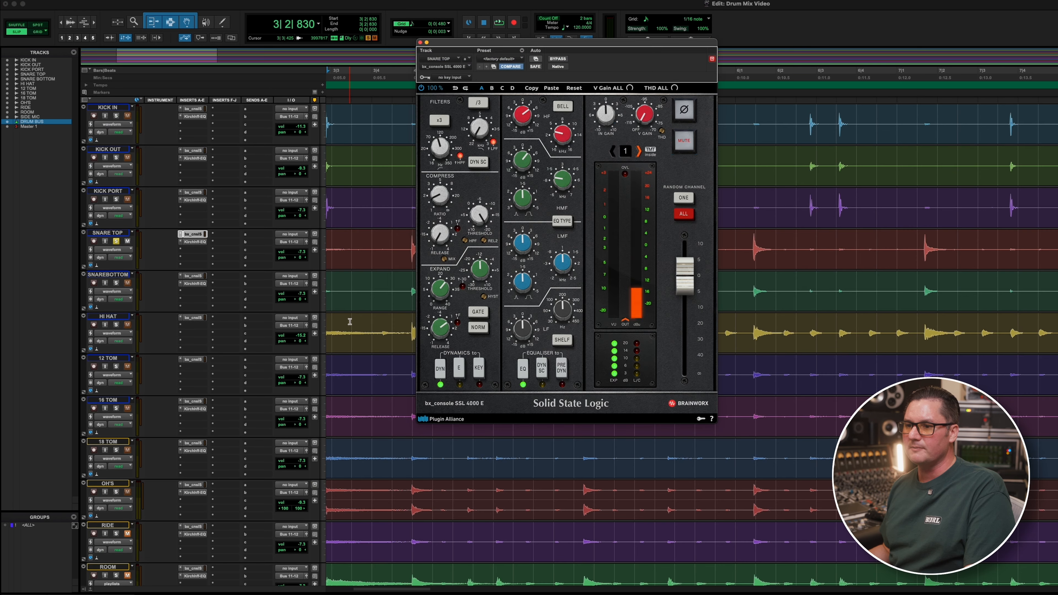
key(space)
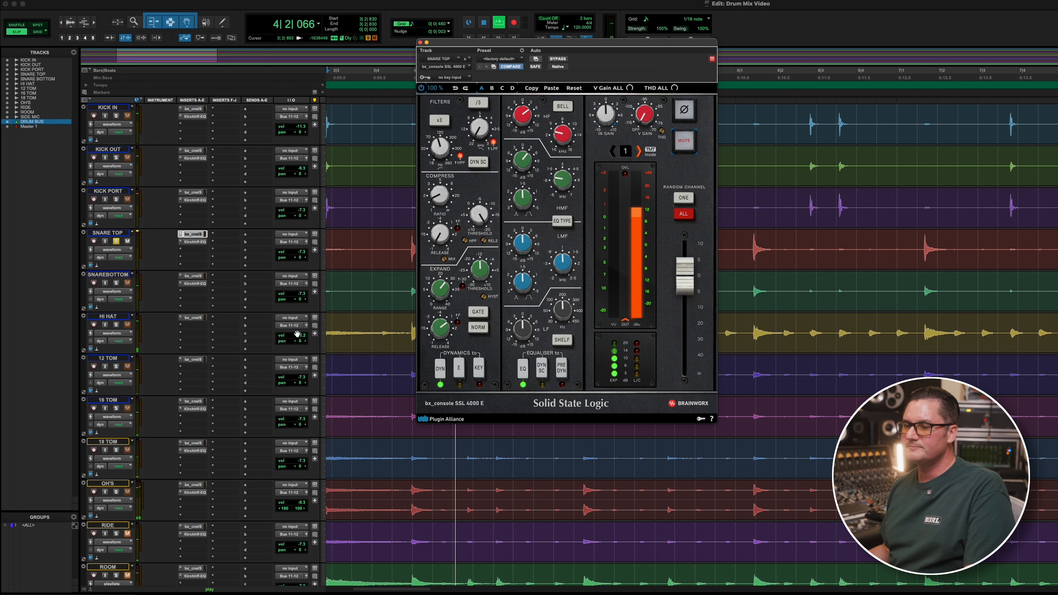
click(116, 283)
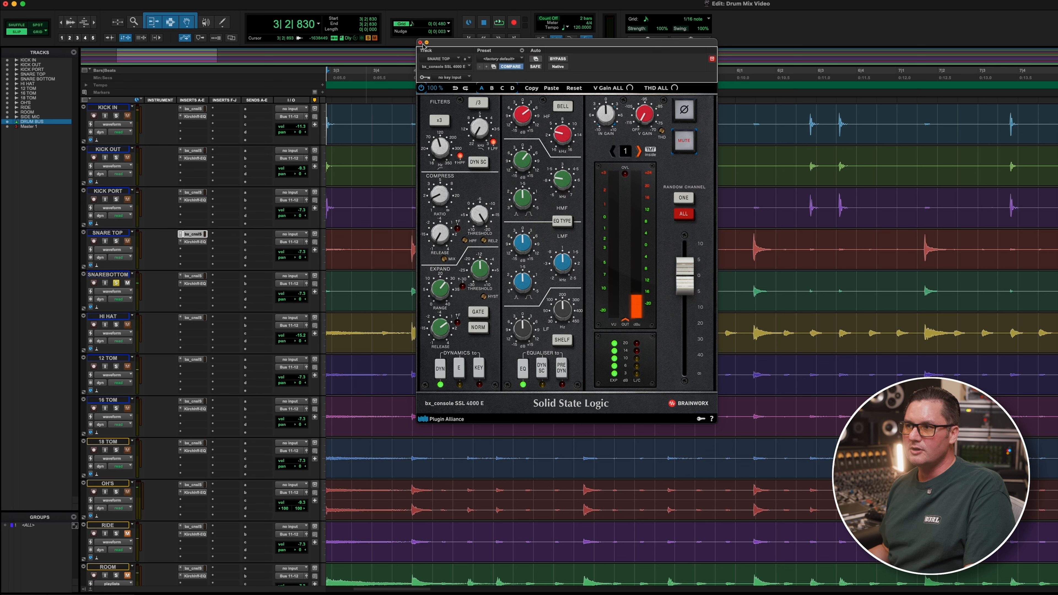
drag(423, 45, 445, 44)
click(117, 242)
key(space)
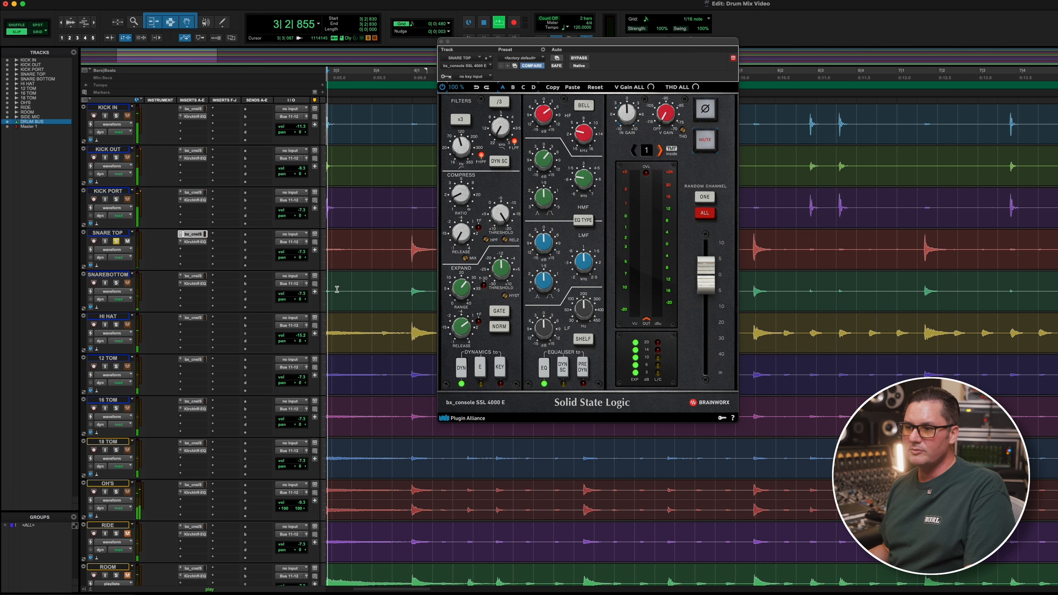
- Lower the Snare Top clip's gain to about -6.9 dB and recheck its level in the channel strip
click(441, 41)
key(r)
key(r)
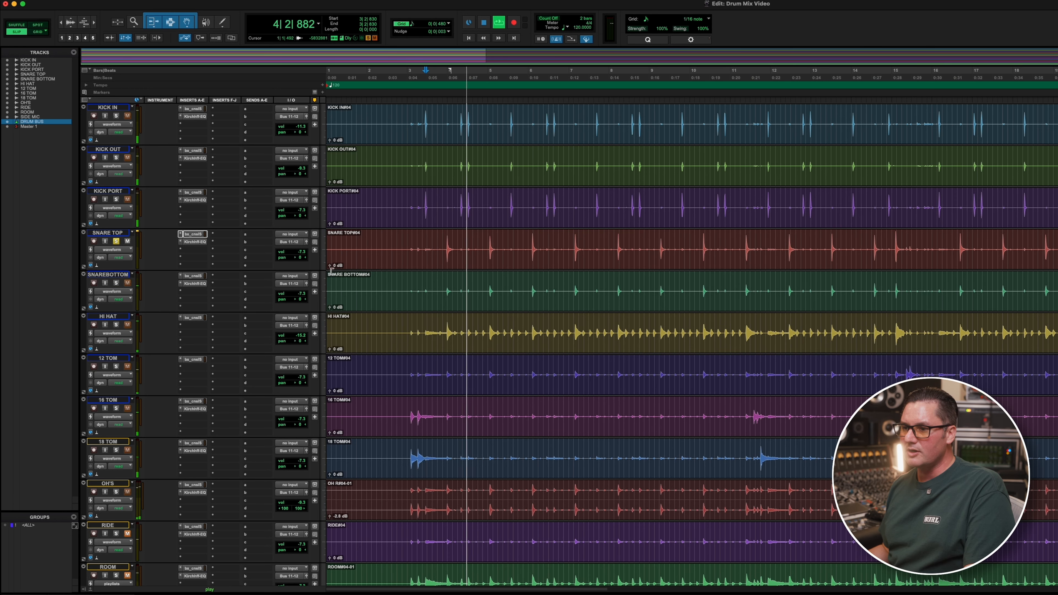
drag(330, 266, 330, 274)
click(193, 234)
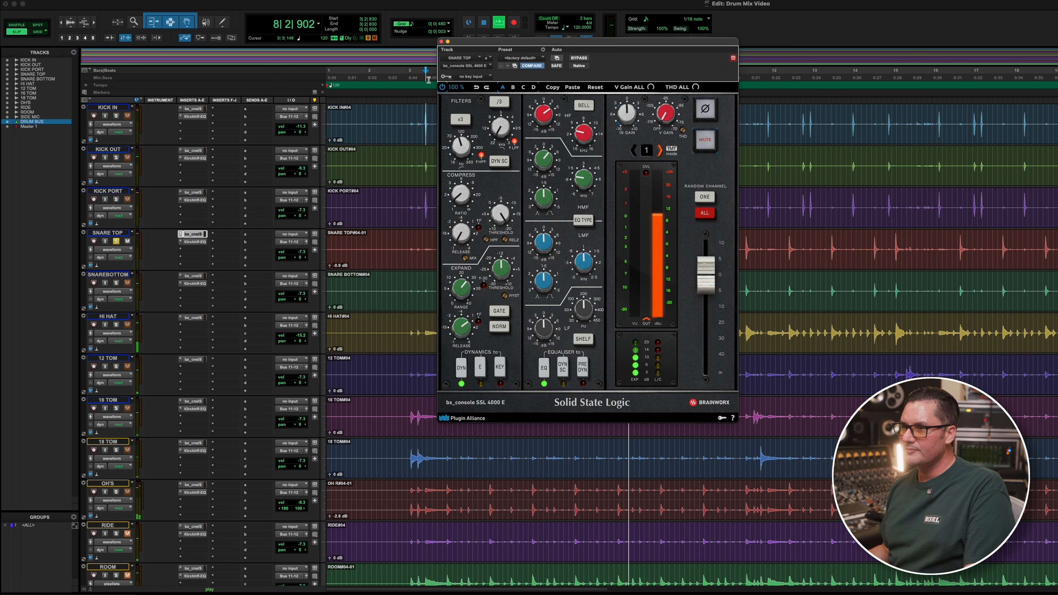
click(441, 41)
- Solo Snare Bottom and adjust the compressor ratio and the expander settings in its bx_console SSL 4000 E during playback
click(116, 241)
click(193, 277)
key(space)
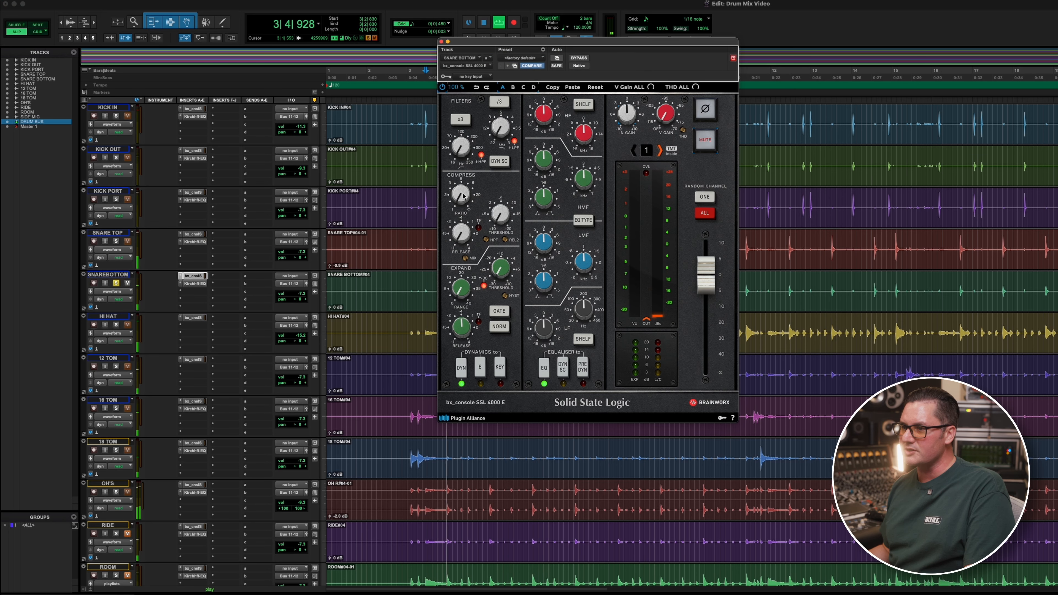
key(space)
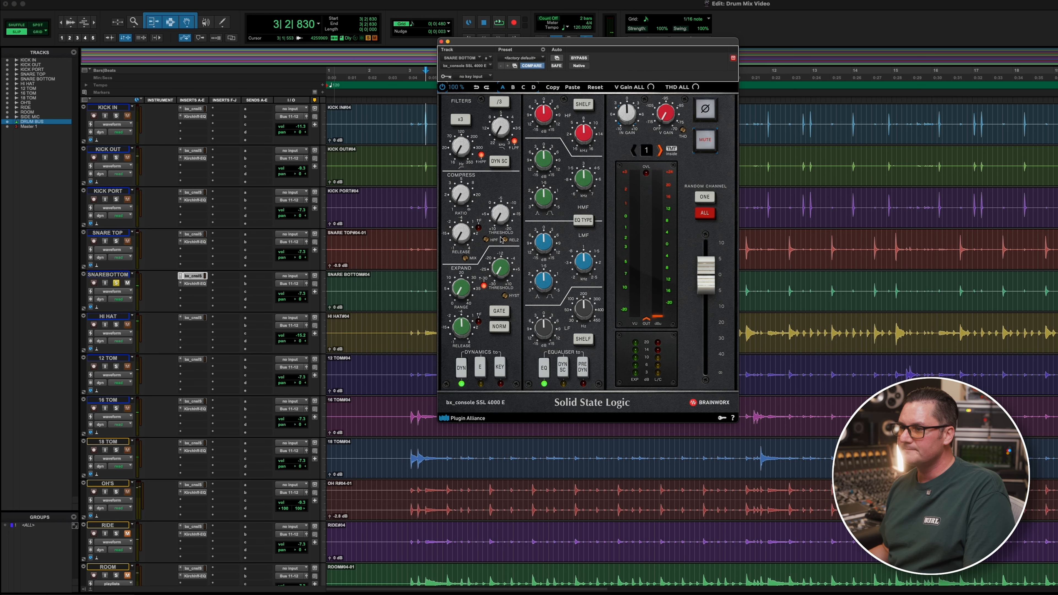
key(space)
drag(461, 289, 497, 251)
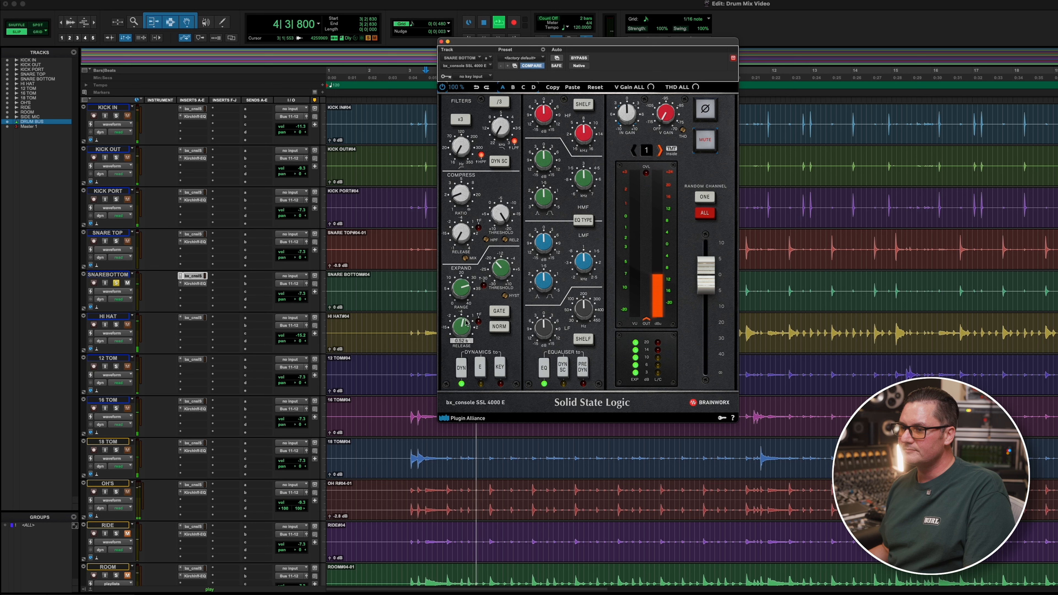
drag(461, 134, 458, 114)
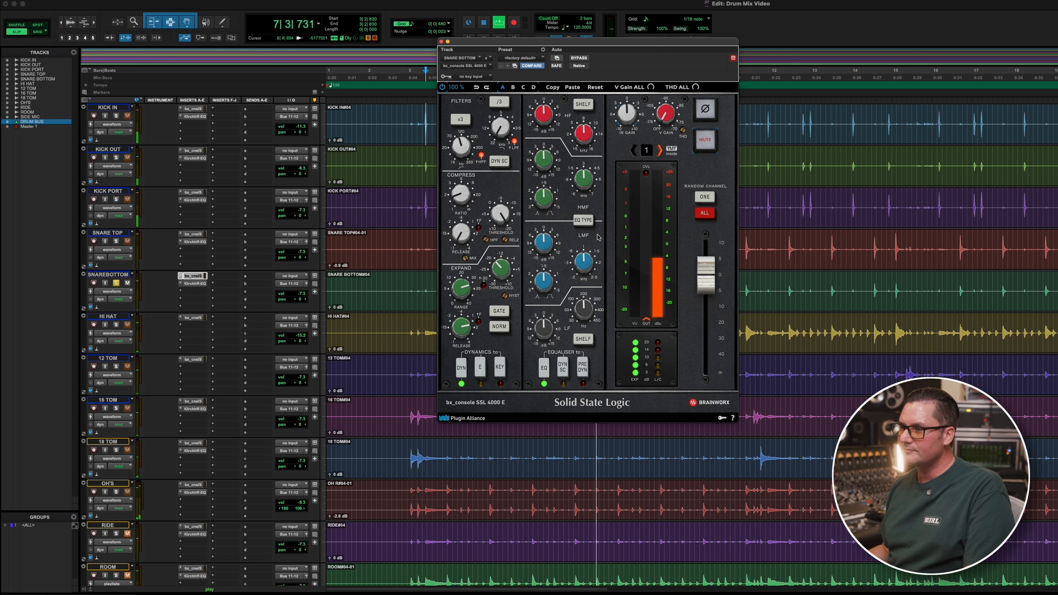
mouse_move(582, 191)
drag(582, 191, 582, 195)
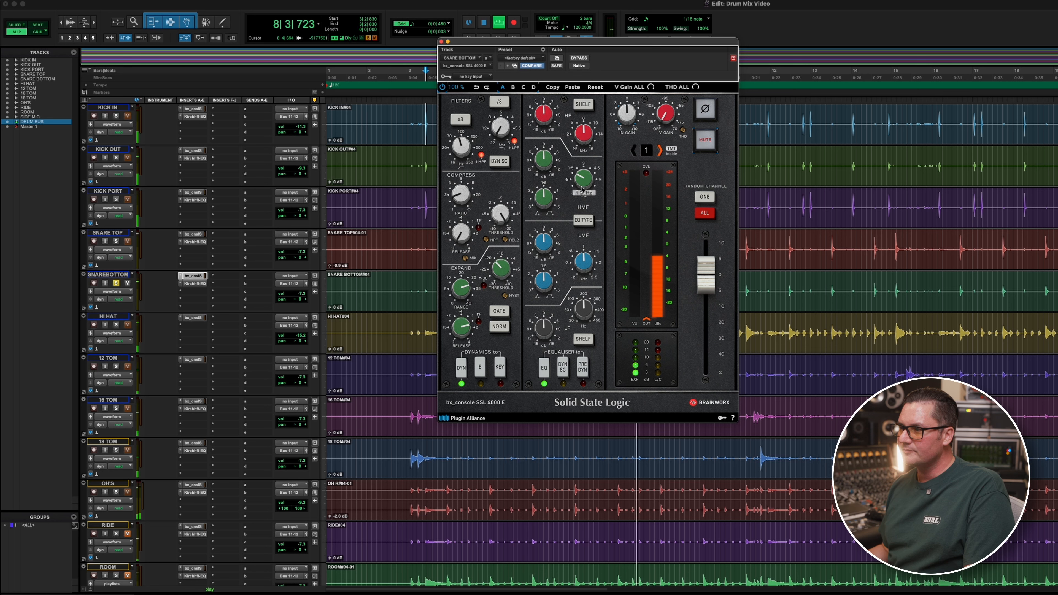
drag(540, 159, 540, 155)
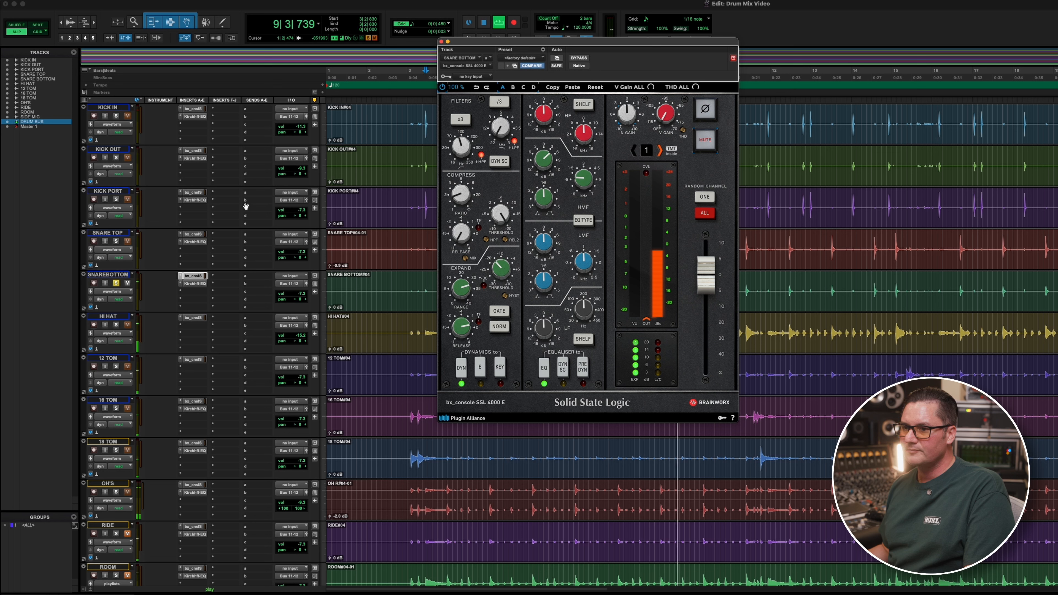
click(194, 234)
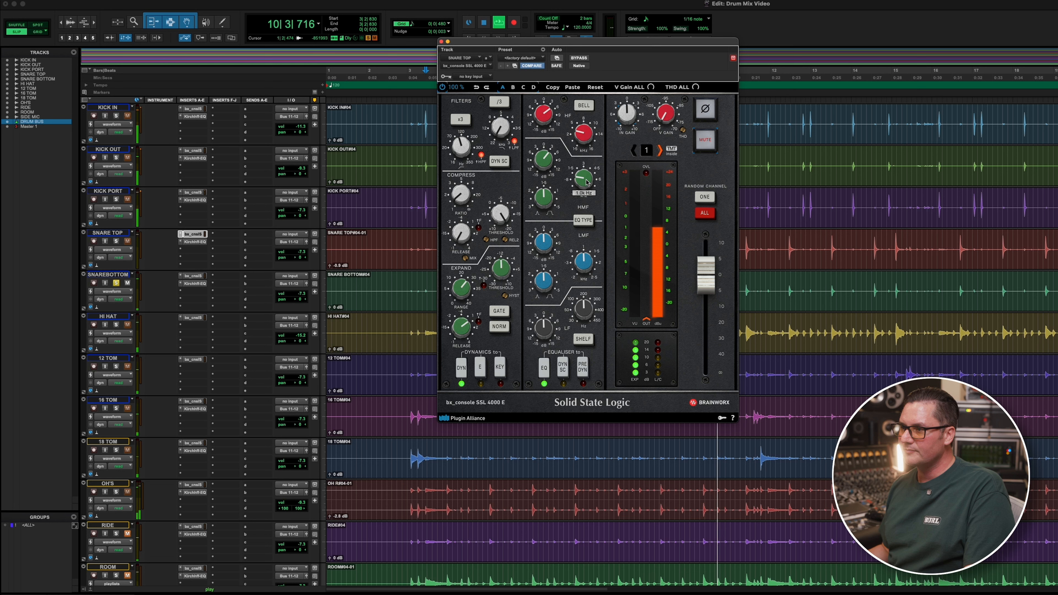
click(193, 276)
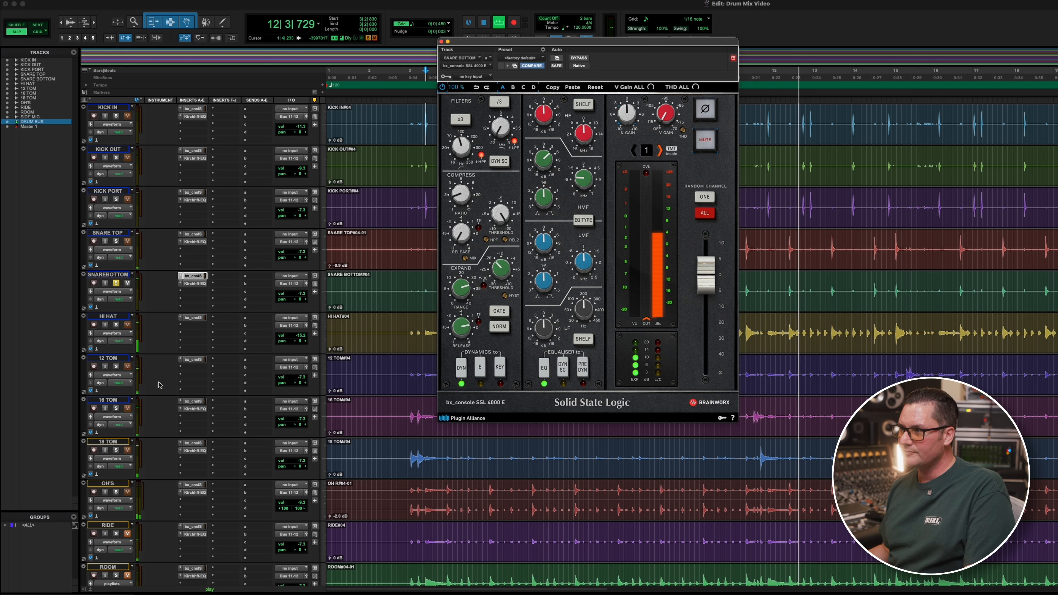
- Solo Hi Hat briefly and open its bx_console SSL 4000 E, and solo Snare Top and Snare Bottom together instead
click(116, 325)
click(116, 283)
click(194, 318)
key(space)
click(116, 325)
click(117, 242)
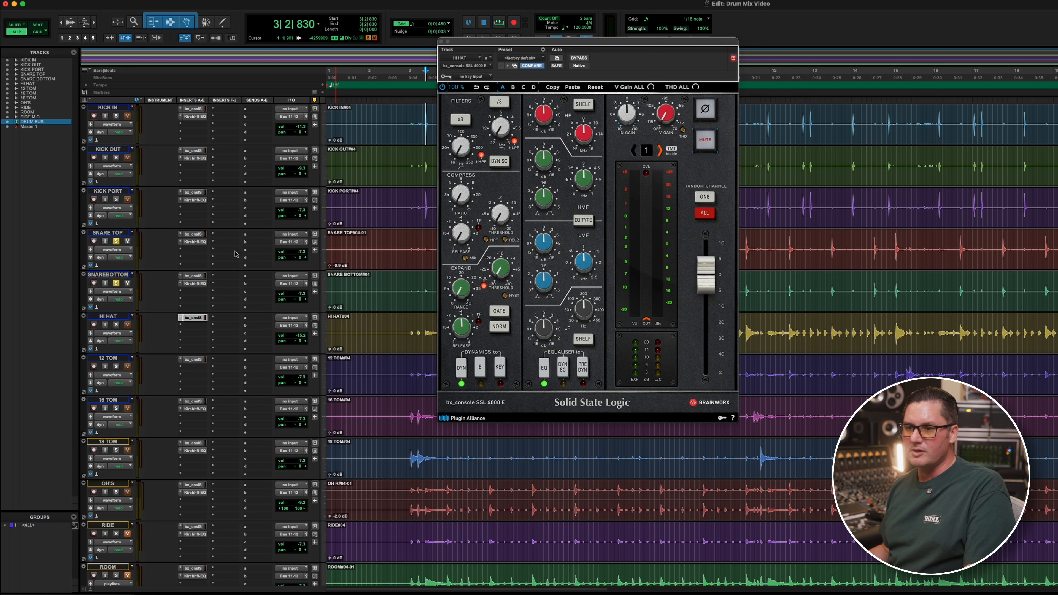
- Compare the onset and polarity of a snare hit at bar 6 in the Snare Top and Snare Bottom waveforms
key(space)
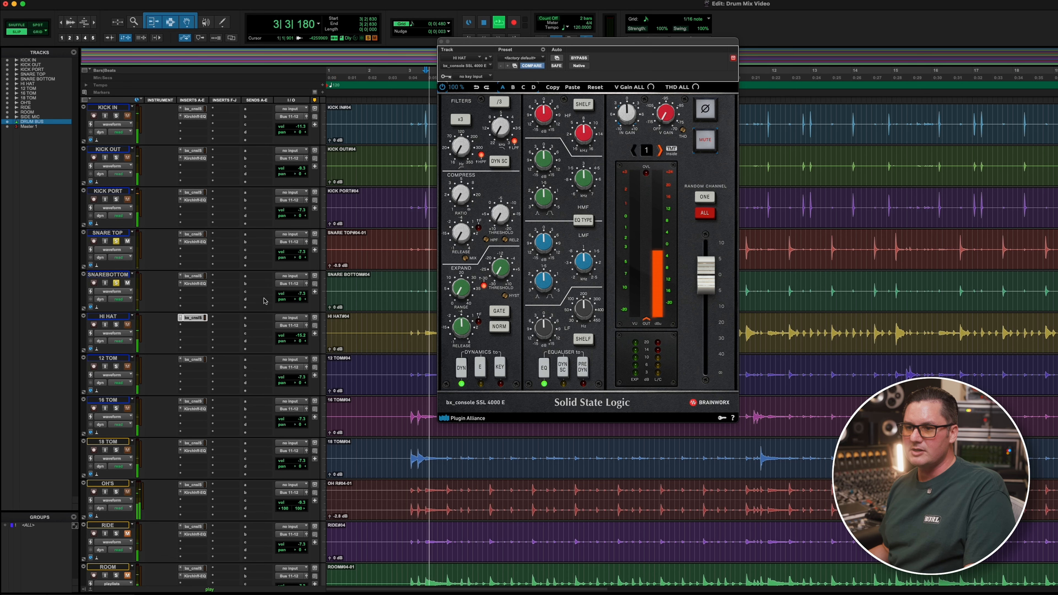
click(441, 41)
key(super+bracketright)
key(super+bracketright)
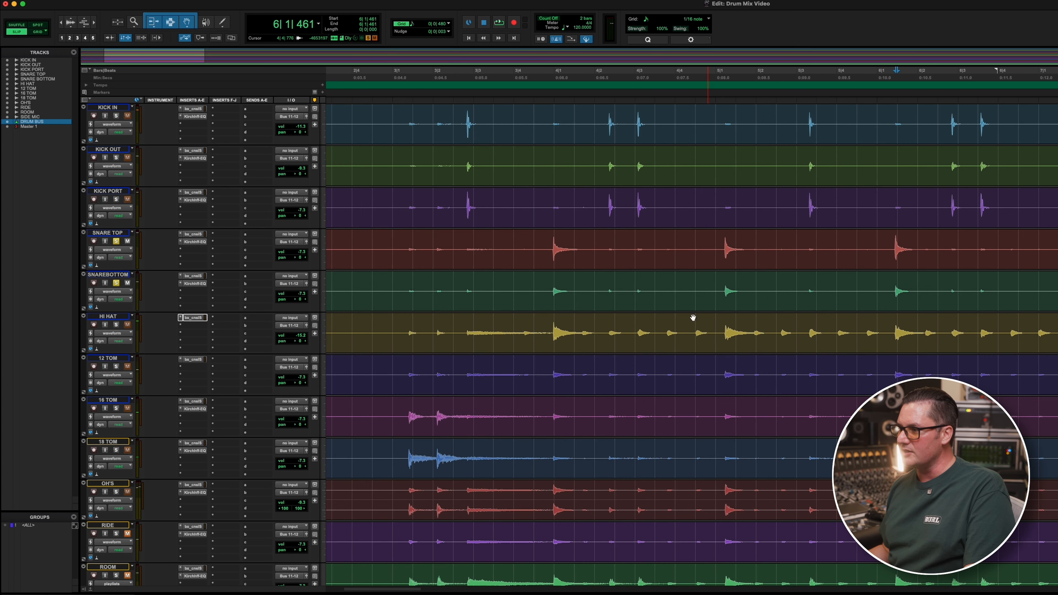
key(super+bracketright)
key(super+bracketright)
key(super+bracketright)
key(super+bracketright)
key(super+bracketright)
key(super+bracketright)
key(super+bracketright)
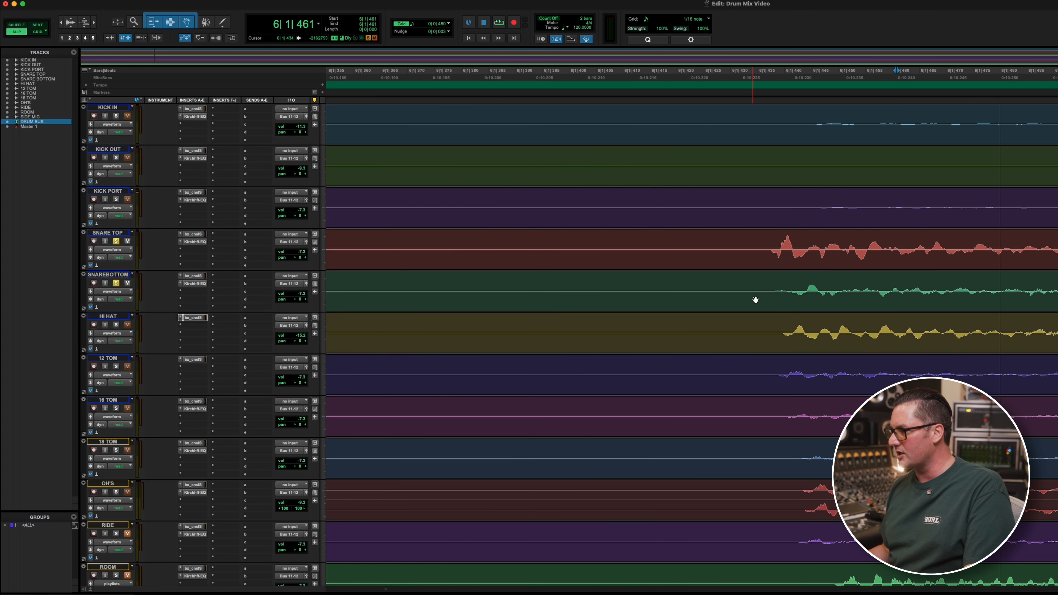
key(super+bracketleft)
key(super+bracketleft)
key(super+bracketleft)
key(super+bracketleft)
key(super+bracketleft)
key(super+bracketleft)
key(super+bracketleft)
key(super+bracketleft)
key(super+bracketright)
key(super+bracketright)
key(super+bracketright)
key(super+bracketright)
key(super+bracketright)
key(super+bracketright)
key(super+bracketright)
key(super+bracketright)
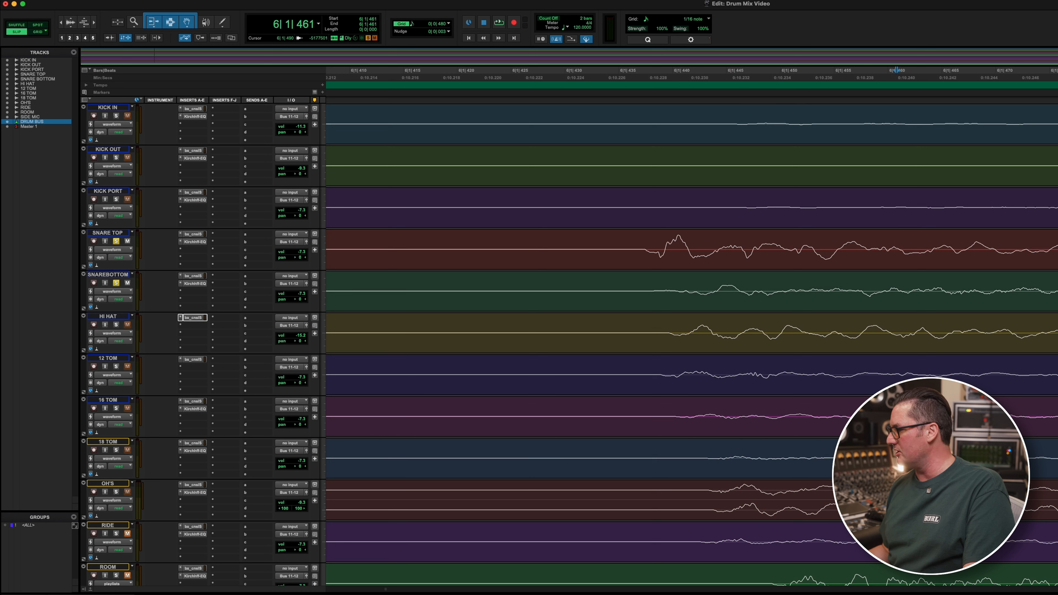
click(644, 247)
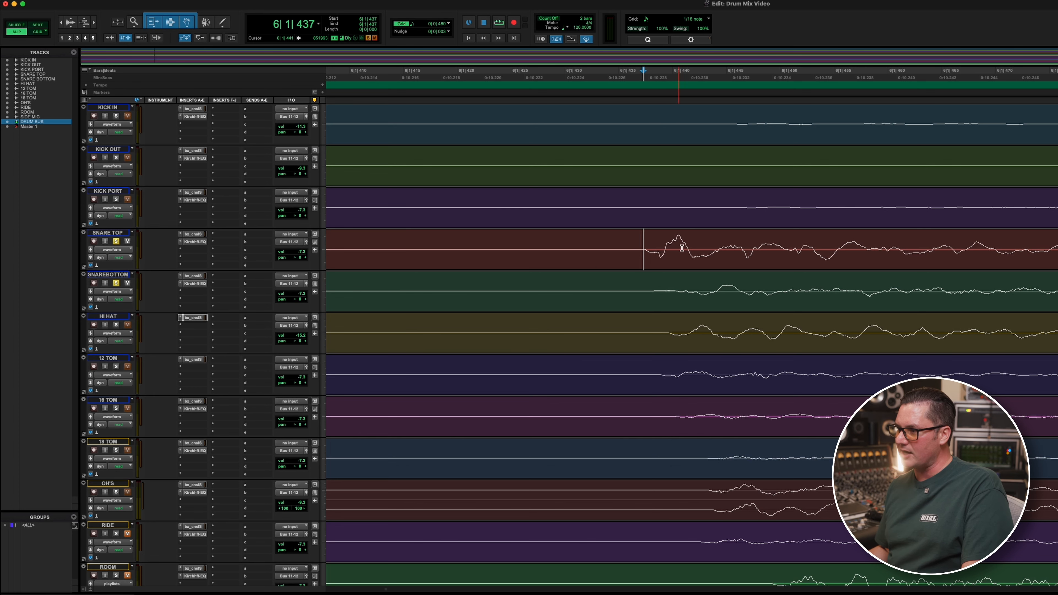
- Boost Snare Bottom's high-frequency EQ band, switch it from shelf to bell, and listen to it together with Snare Top
key(r)
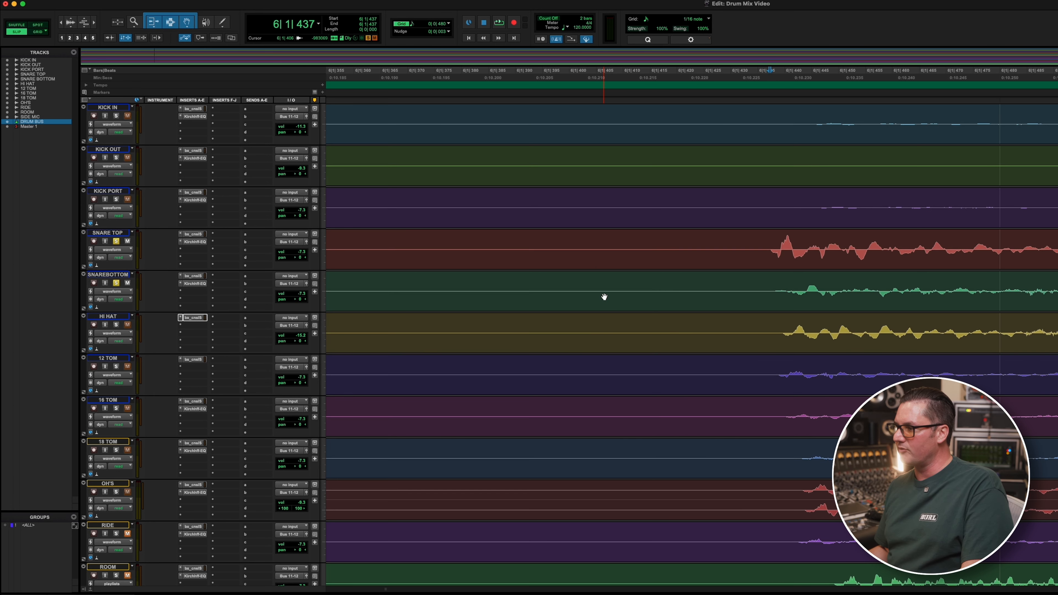
key(r)
key(r)
key(r)
key(r)
key(r)
key(r)
key(r)
key(r)
key(r)
key(r)
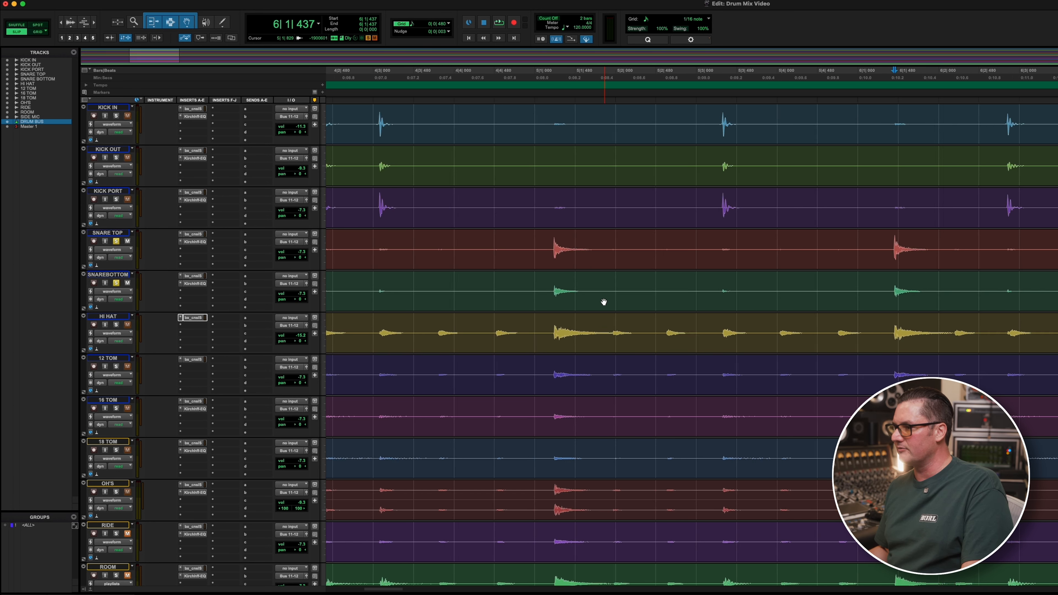
key(r)
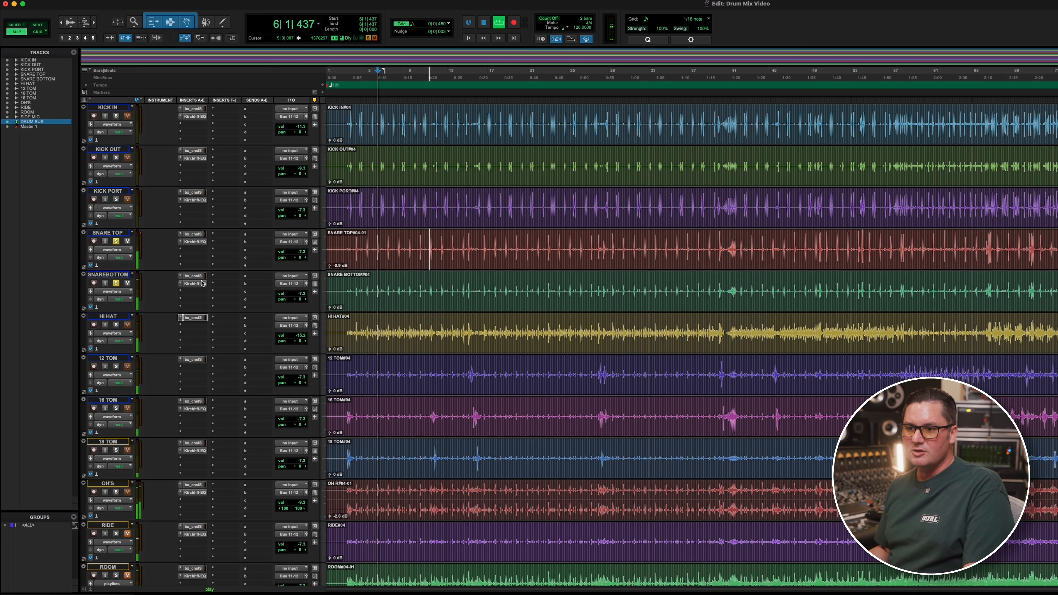
click(204, 276)
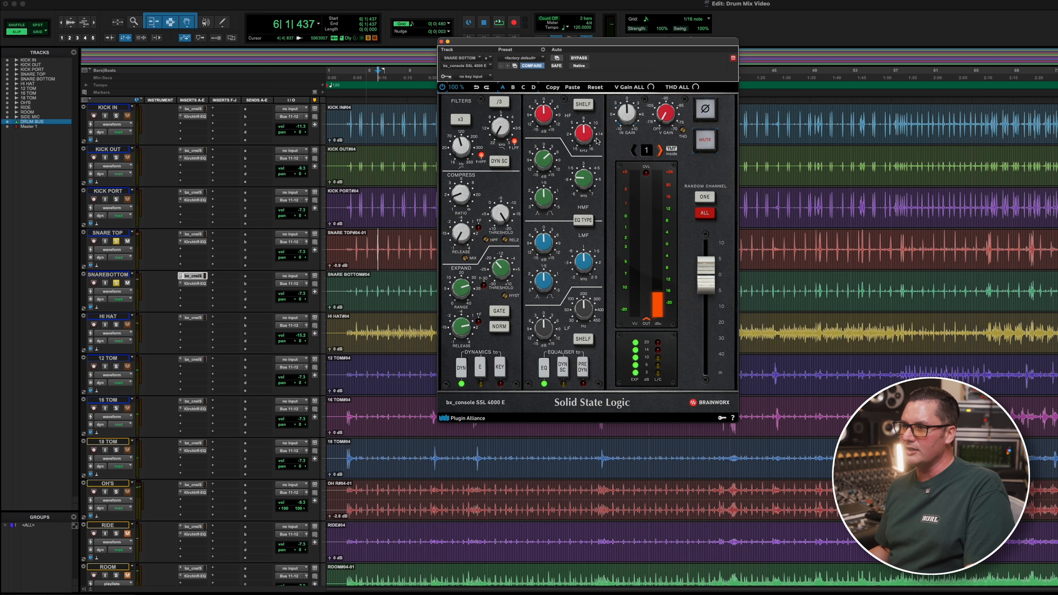
drag(583, 134, 546, 119)
click(583, 104)
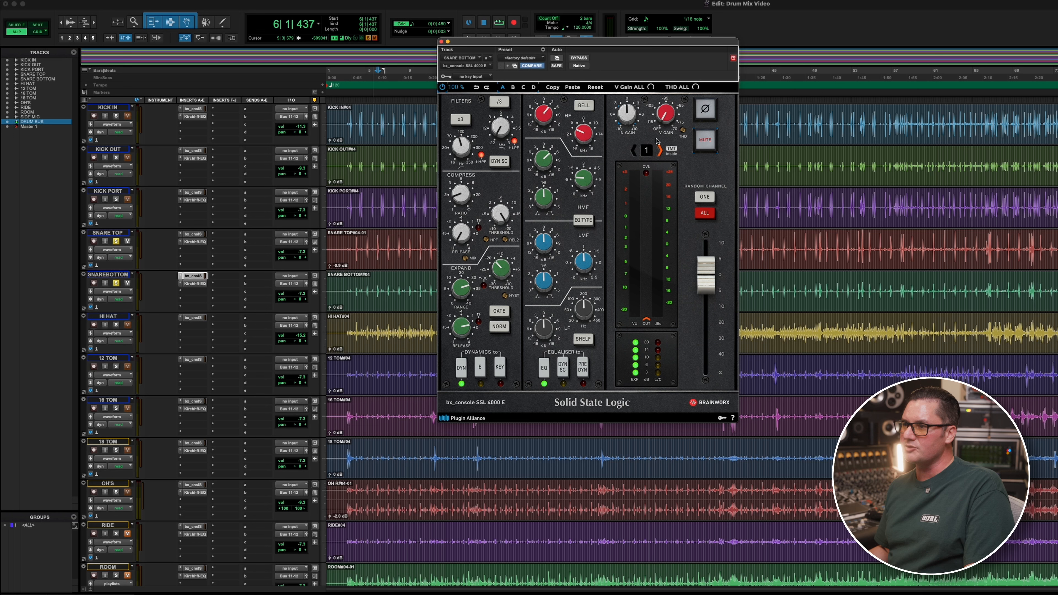
key(space)
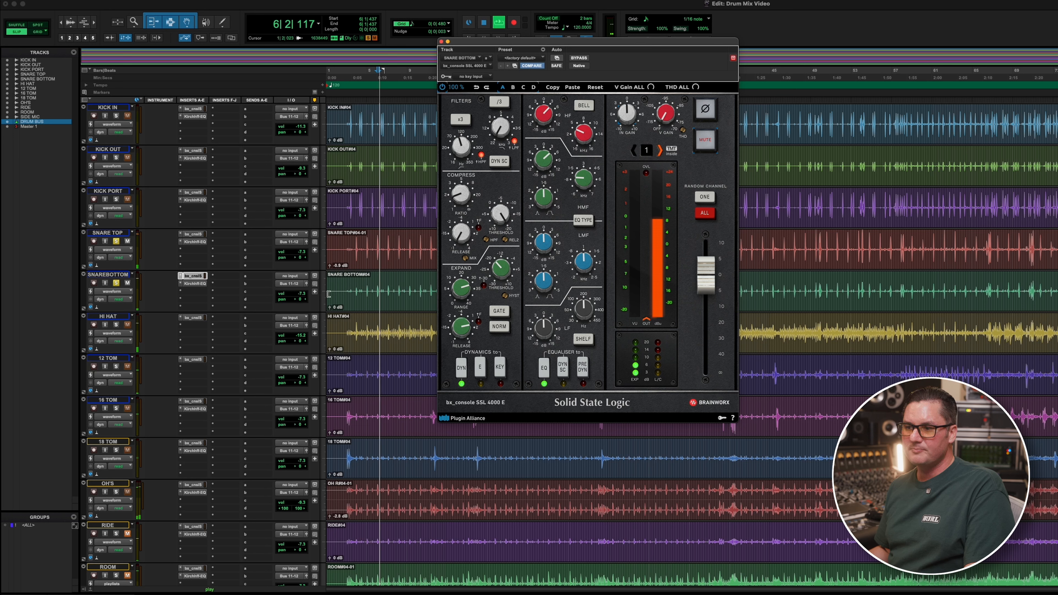
key(space)
click(441, 42)
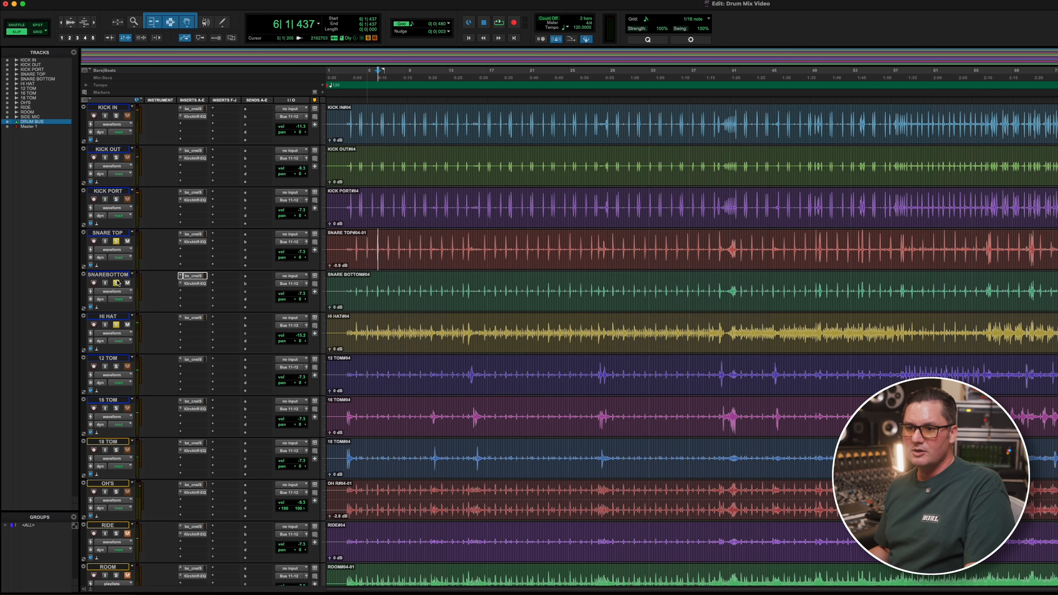
- Boost Hi Hat's high-frequency shelf, adjust its frequency and raise the high-pass filter in its bx_console SSL 4000 E
click(193, 318)
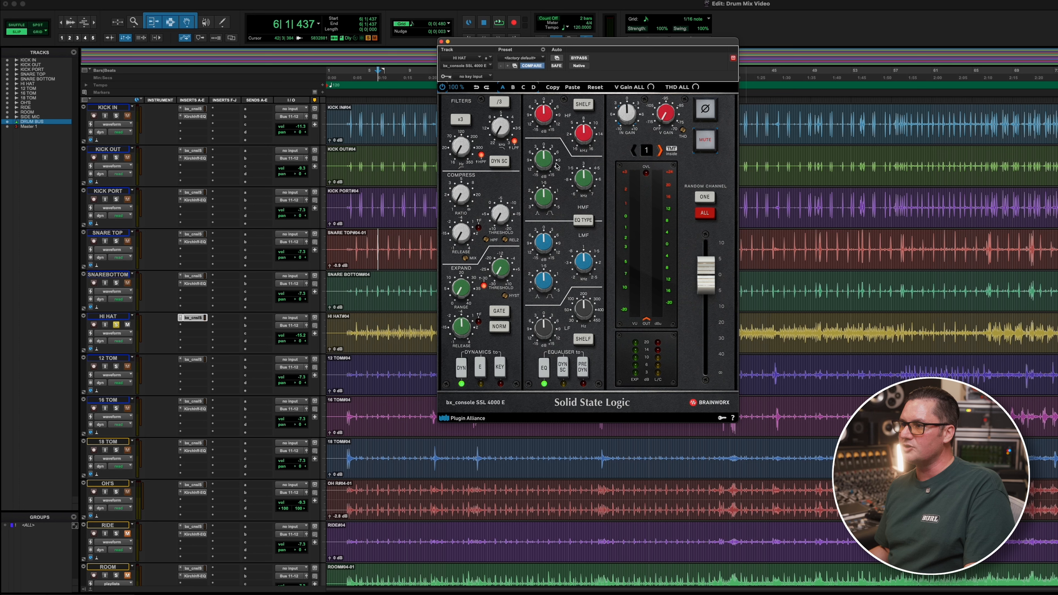
drag(585, 139, 583, 39)
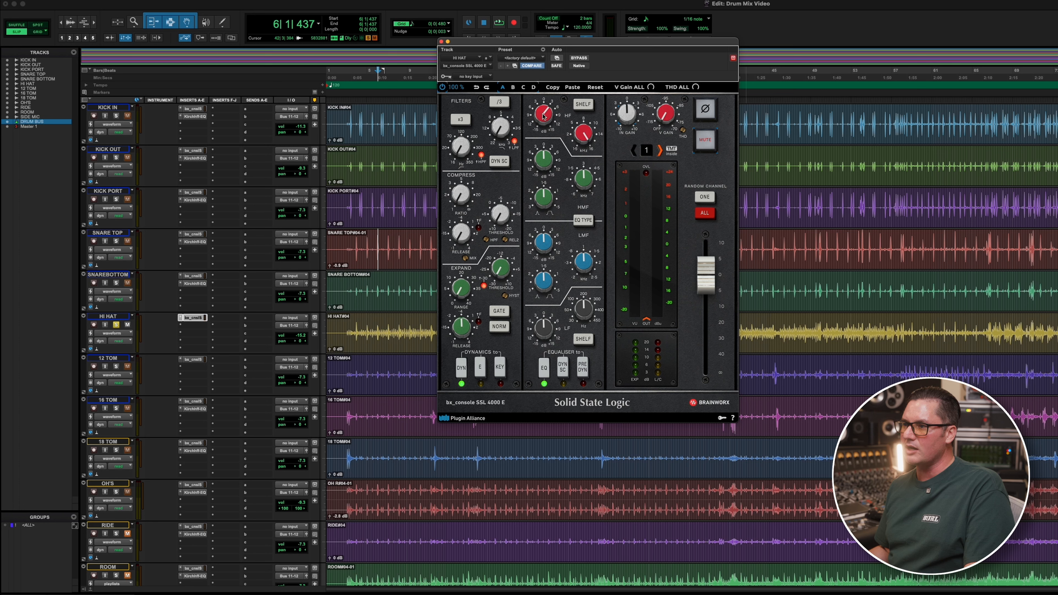
mouse_move(463, 146)
mouse_down()
mouse_move(464, 121)
mouse_move(463, 137)
mouse_up()
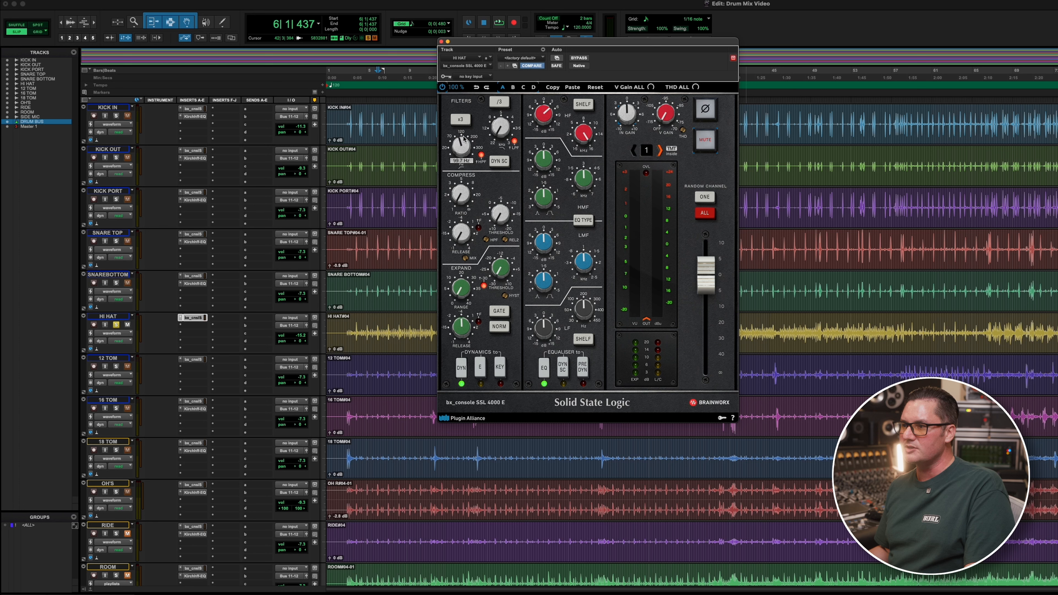
drag(589, 128, 590, 182)
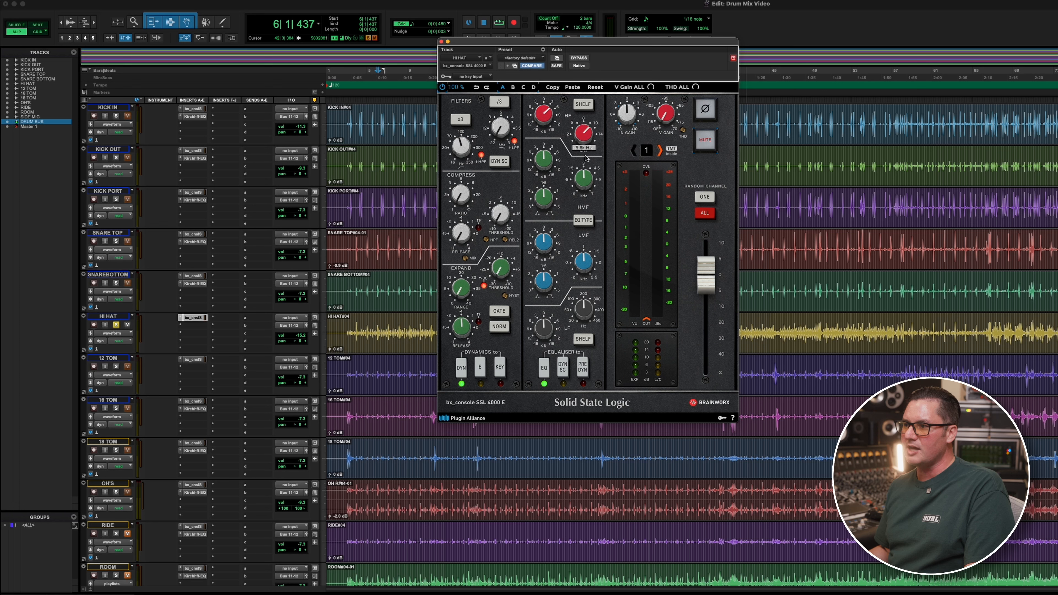
mouse_move(587, 146)
mouse_down()
mouse_move(588, 130)
mouse_move(586, 163)
mouse_up()
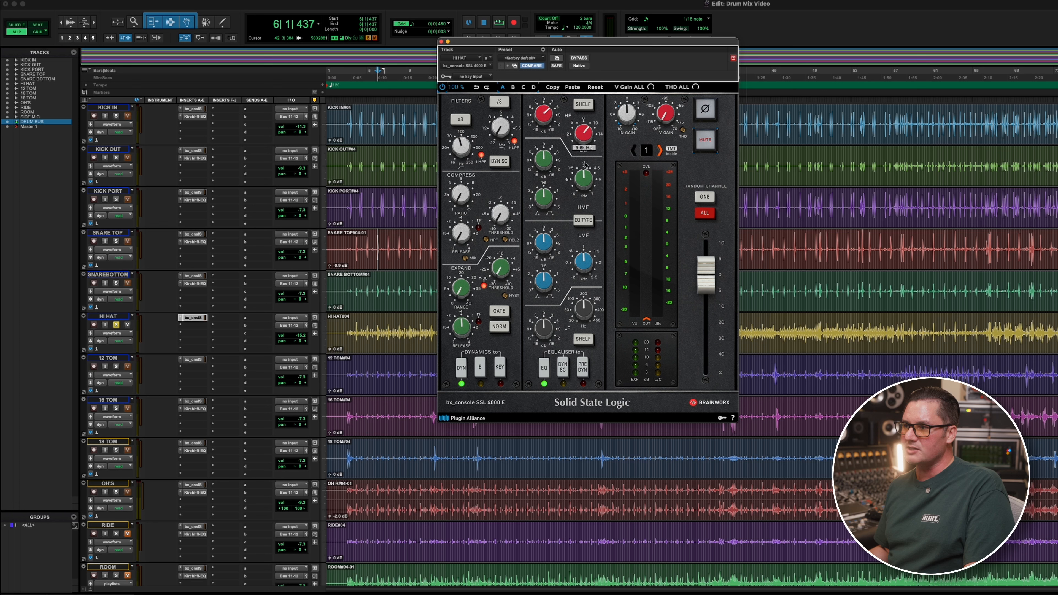
key(space)
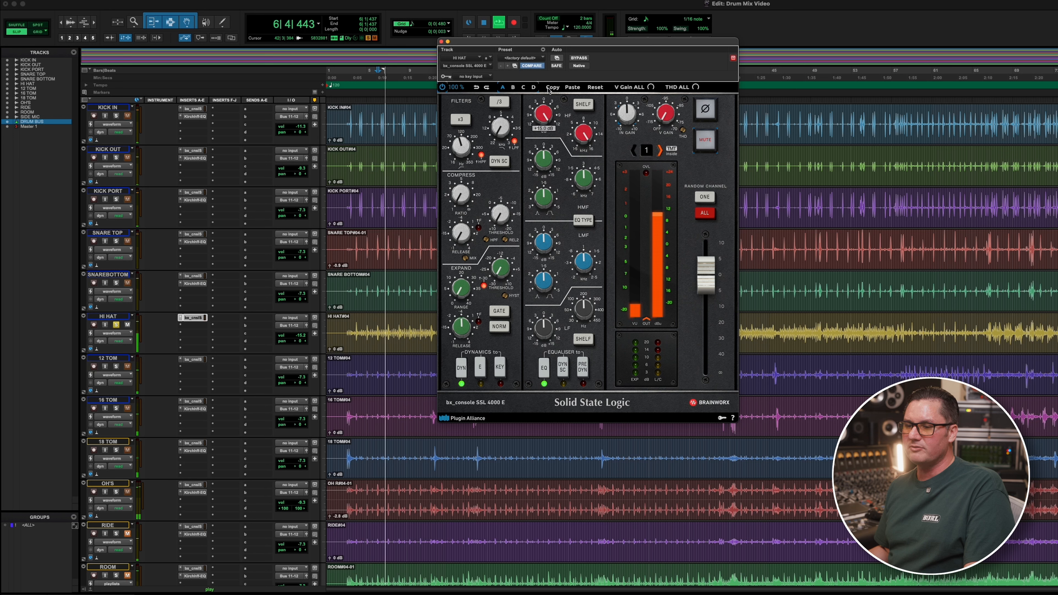
key(space)
drag(545, 115, 546, 120)
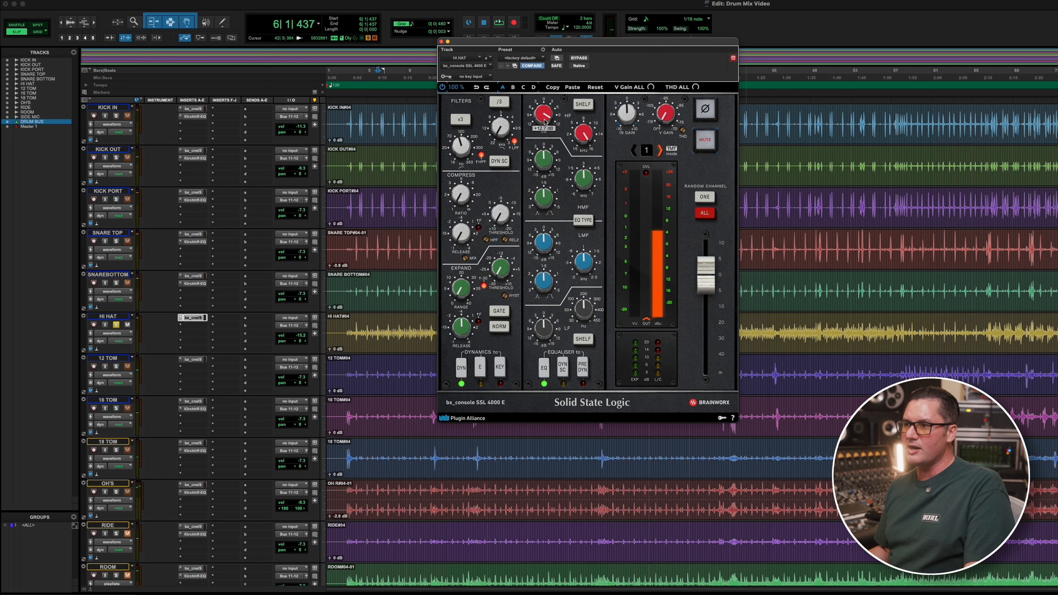
- Lower the Hi Hat track's volume, audition it, and fine-tune its high-pass filter frequency
click(112, 319)
drag(302, 336, 301, 337)
key(space)
key(space)
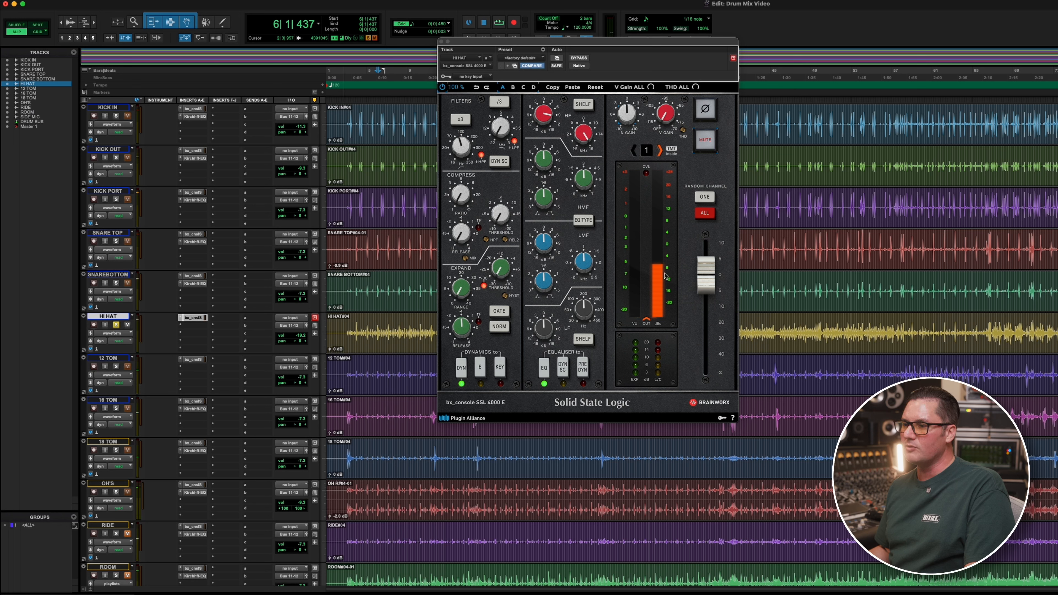
click(470, 151)
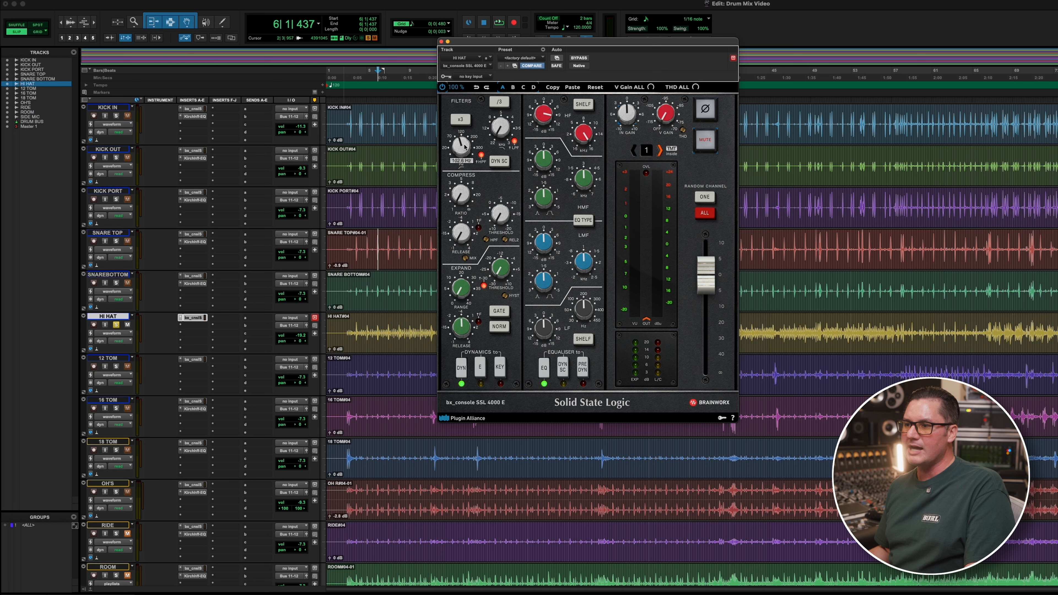
drag(462, 141, 461, 142)
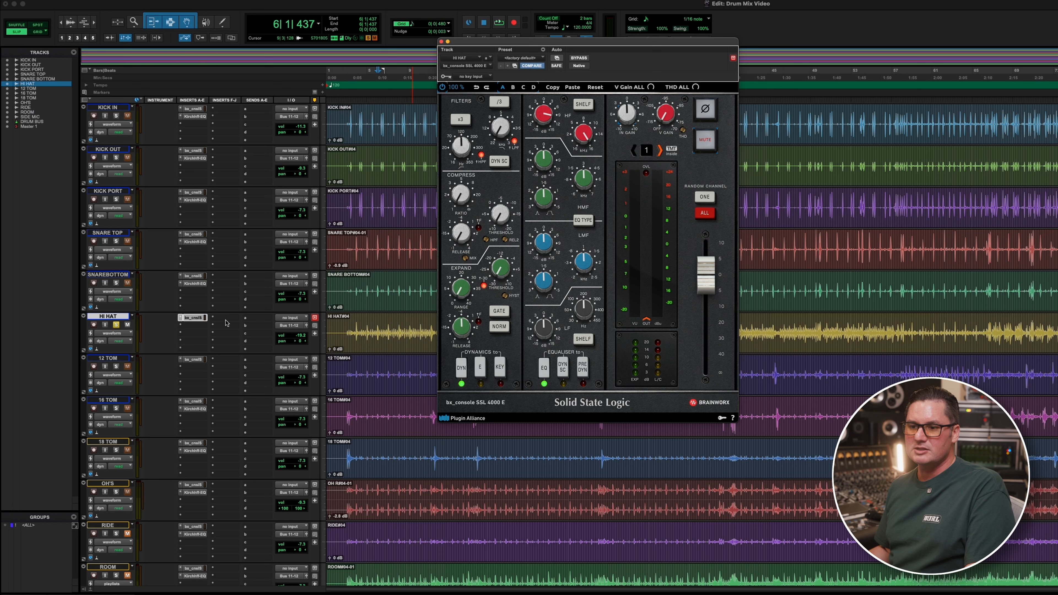
- Solo 12 Tom instead of Hi Hat and copy 16 Tom's Kirchhoff-EQ insert onto the 12 Tom track
click(115, 324)
key(space)
key(space)
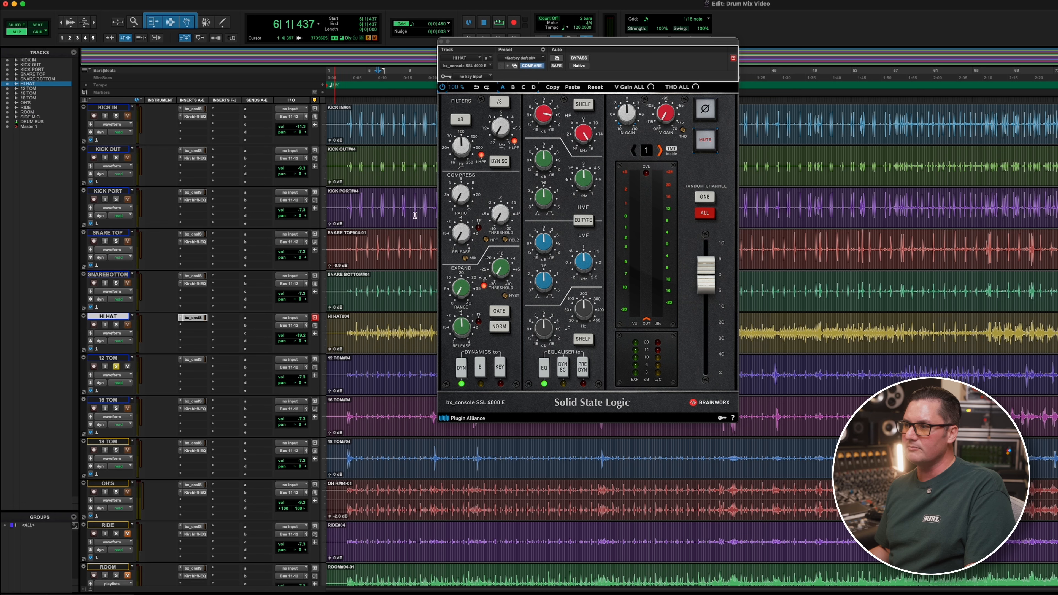
click(442, 41)
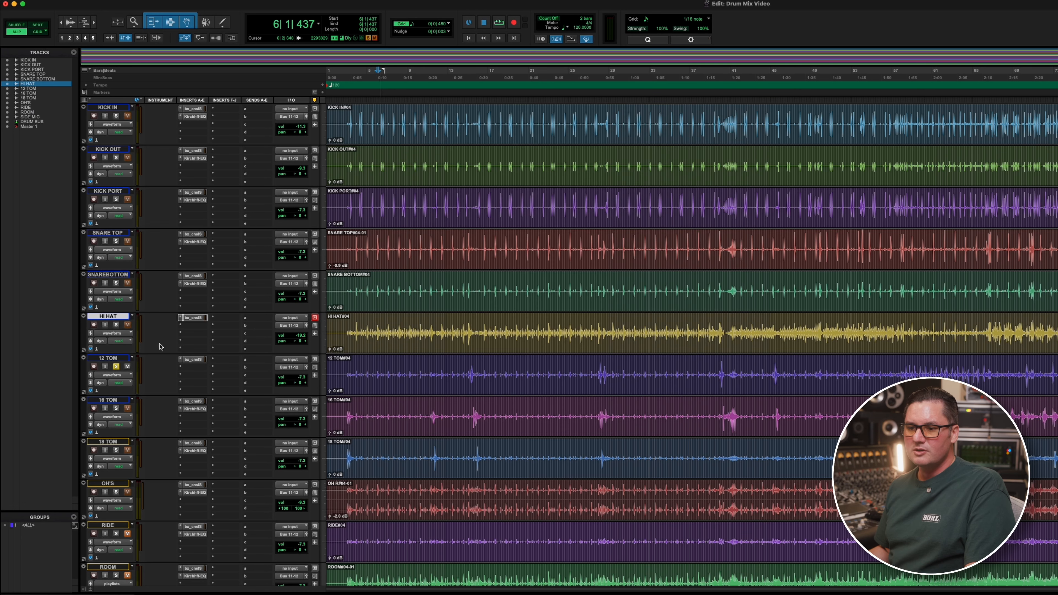
drag(190, 409, 198, 327)
click(442, 42)
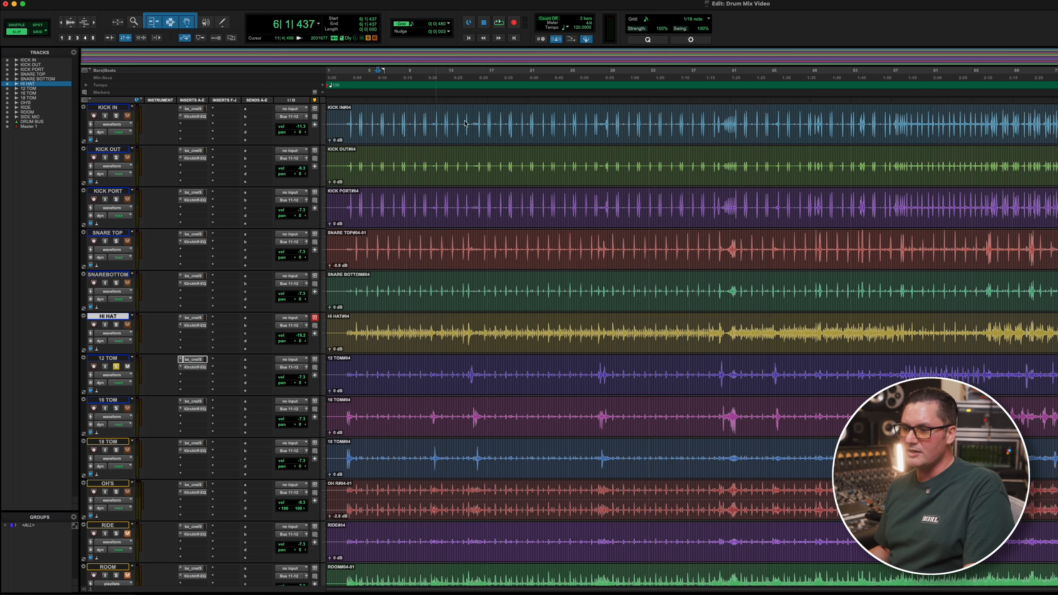
- Place the playback position at the 12 Tom fill near bar 15 and open the track's bx_console SSL 4000 E
click(466, 369)
click(193, 360)
drag(573, 43, 523, 39)
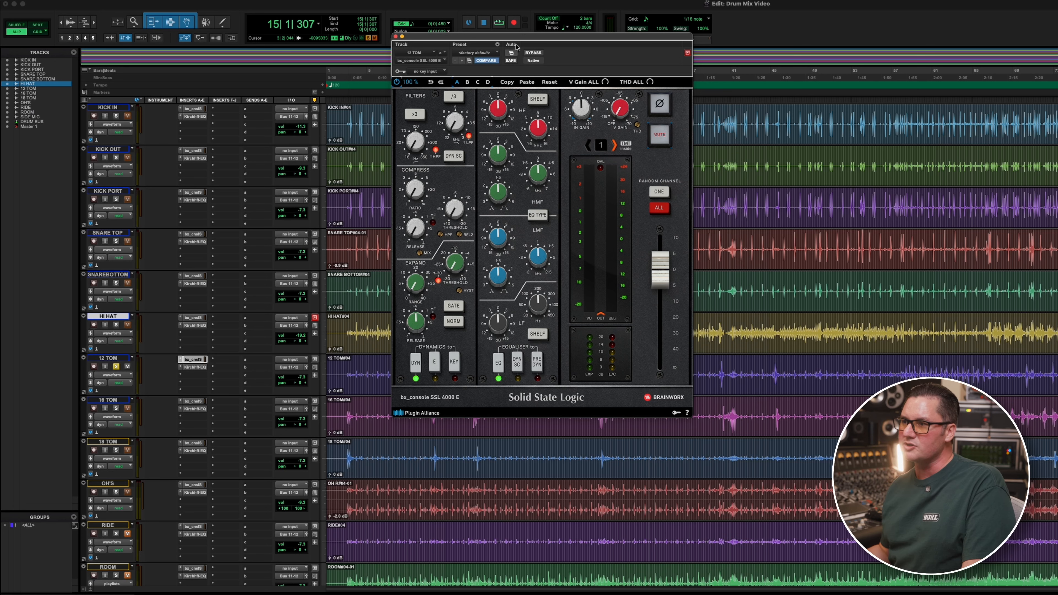
mouse_move(516, 47)
mouse_down()
mouse_move(483, 70)
mouse_move(502, 38)
mouse_up()
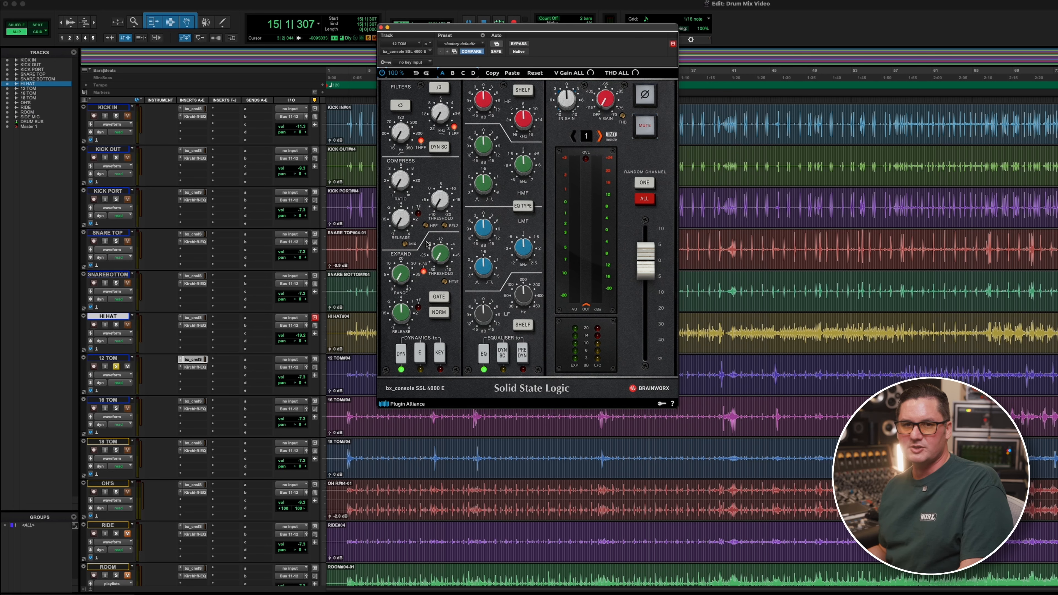
drag(485, 29, 516, 9)
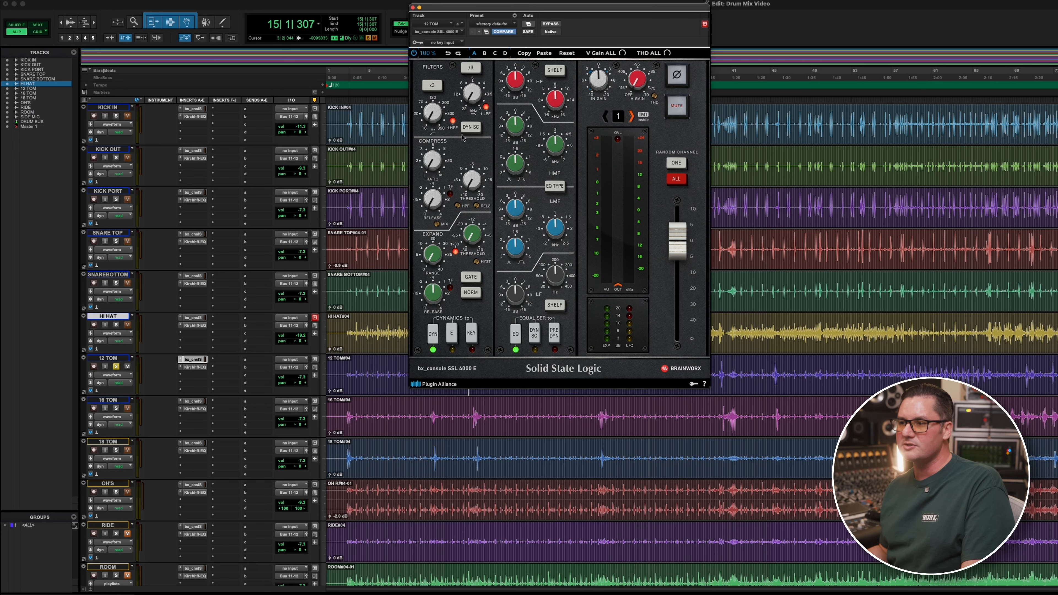
drag(501, 7, 538, 13)
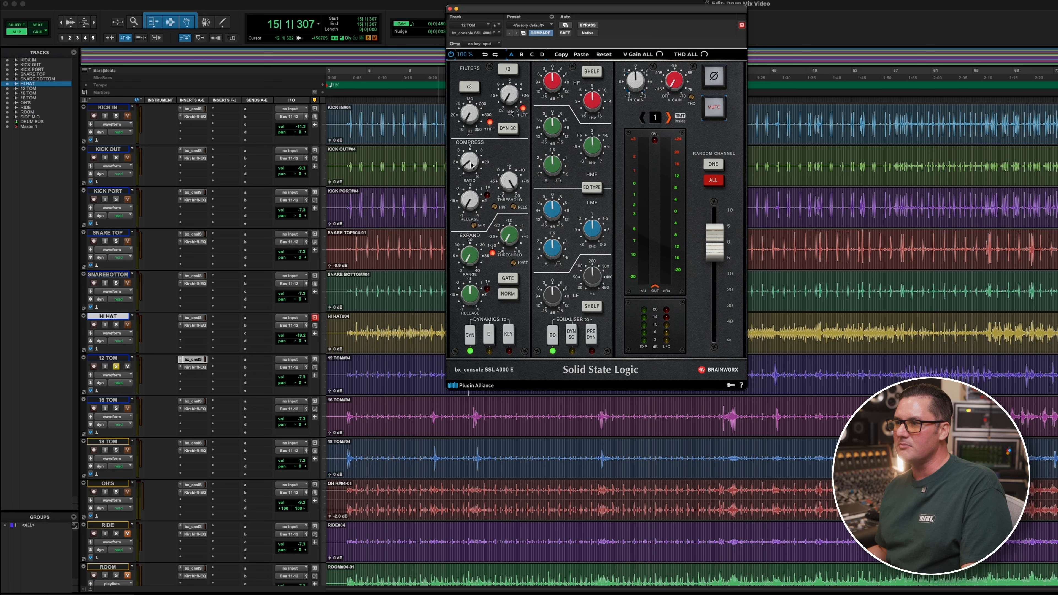
- Select the 12 Tom fill around bar 15 in the timeline and play the selection
key(space)
key(space)
drag(512, 8, 731, 27)
click(467, 370)
key(t)
key(t)
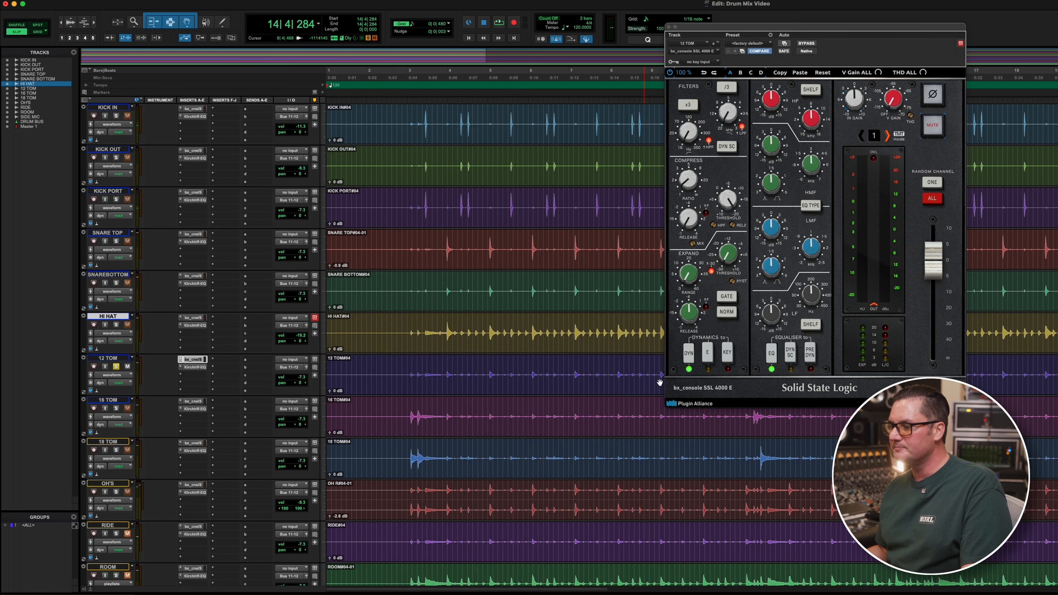
scroll(649, 436, right, 8)
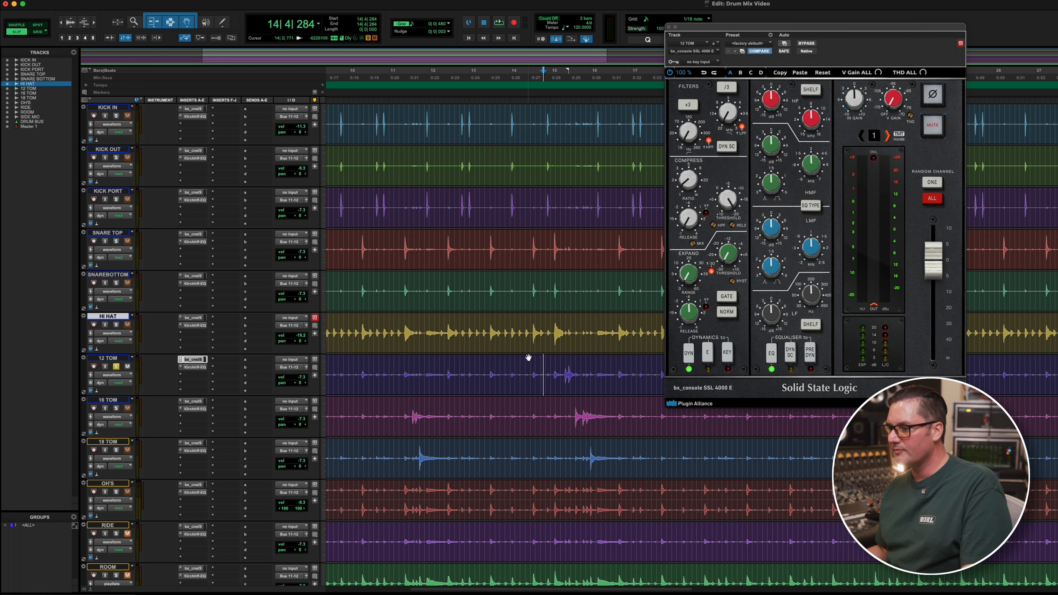
drag(547, 370, 591, 371)
key(space)
- Adjust the 12 Tom's expander range and threshold on the SSL console while auditioning the fill around bar 15
drag(704, 27, 678, 2)
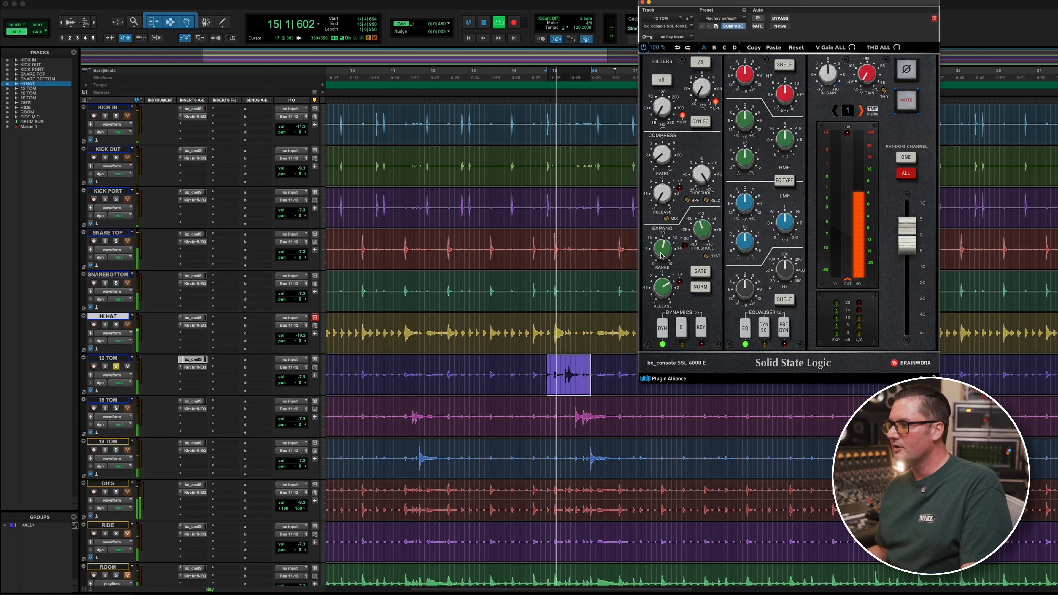
key(space)
mouse_move(665, 255)
drag(663, 255, 663, 251)
key(space)
key(space)
drag(663, 251, 662, 253)
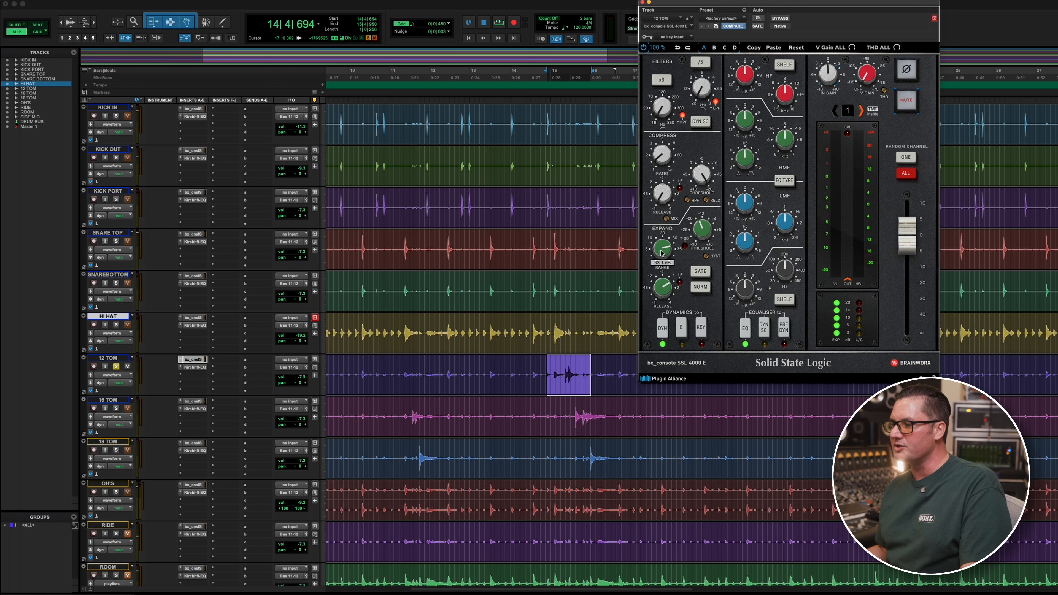
key(space)
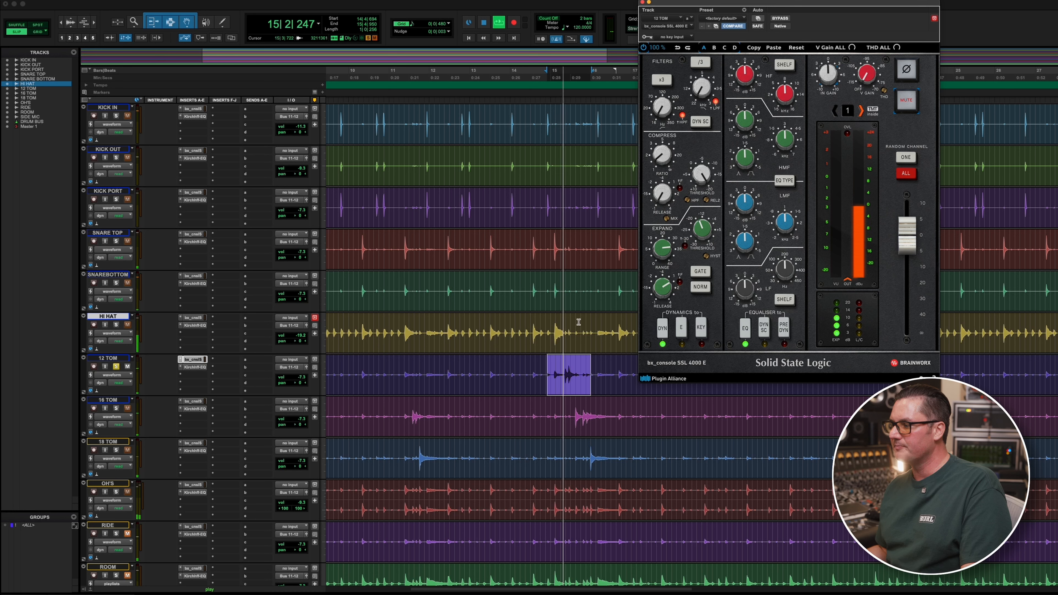
scroll(702, 227, up, 10)
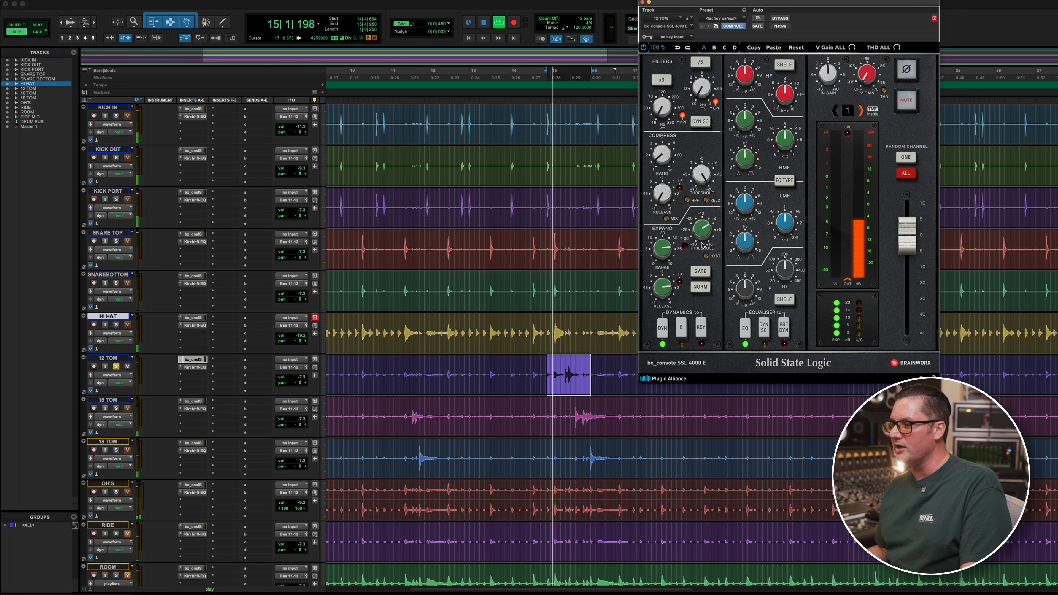
- Boost the 12 Tom's LF, LMF and HMF EQ bands, retuning their frequencies and auditioning the bar 15 fill
click(498, 373)
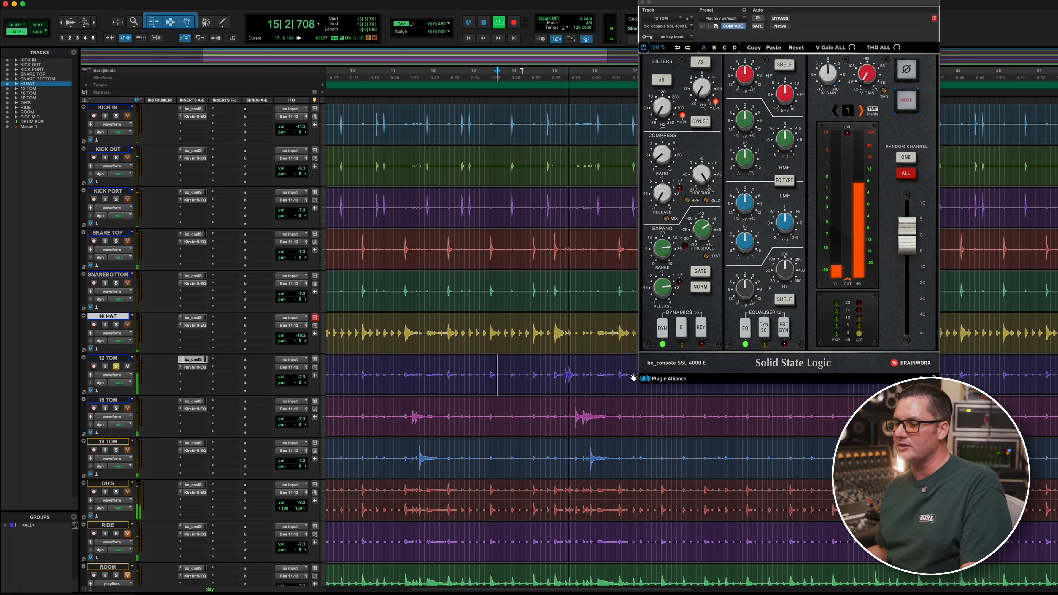
key(space)
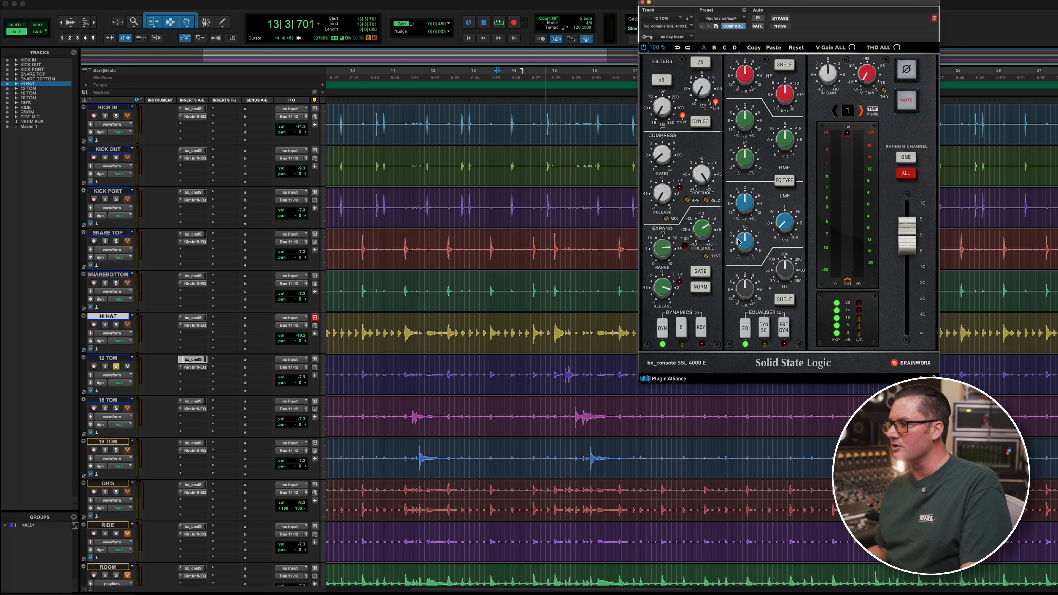
drag(752, 199, 748, 207)
drag(785, 284, 751, 290)
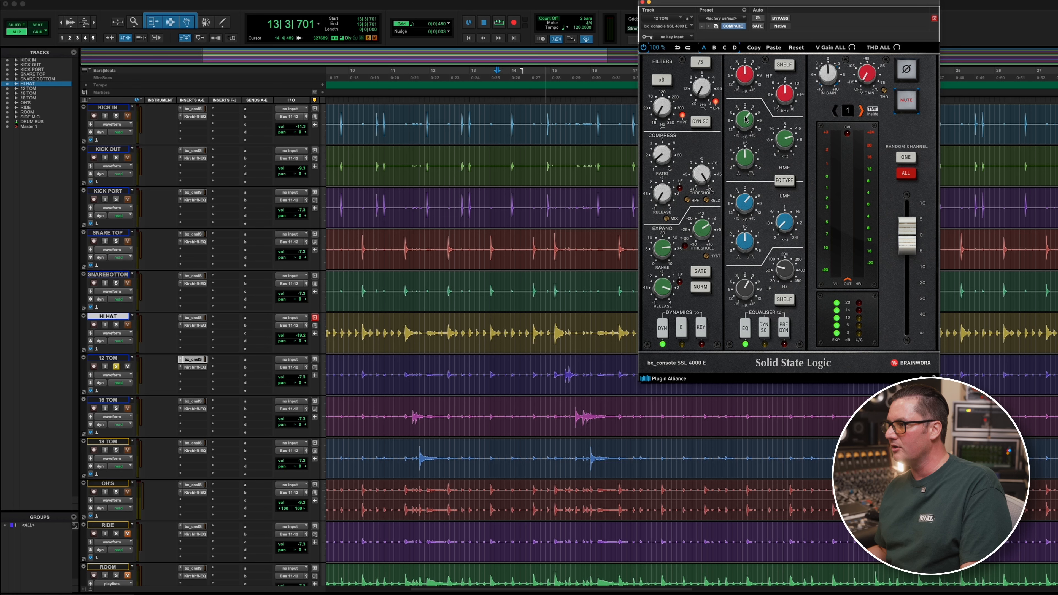
key(space)
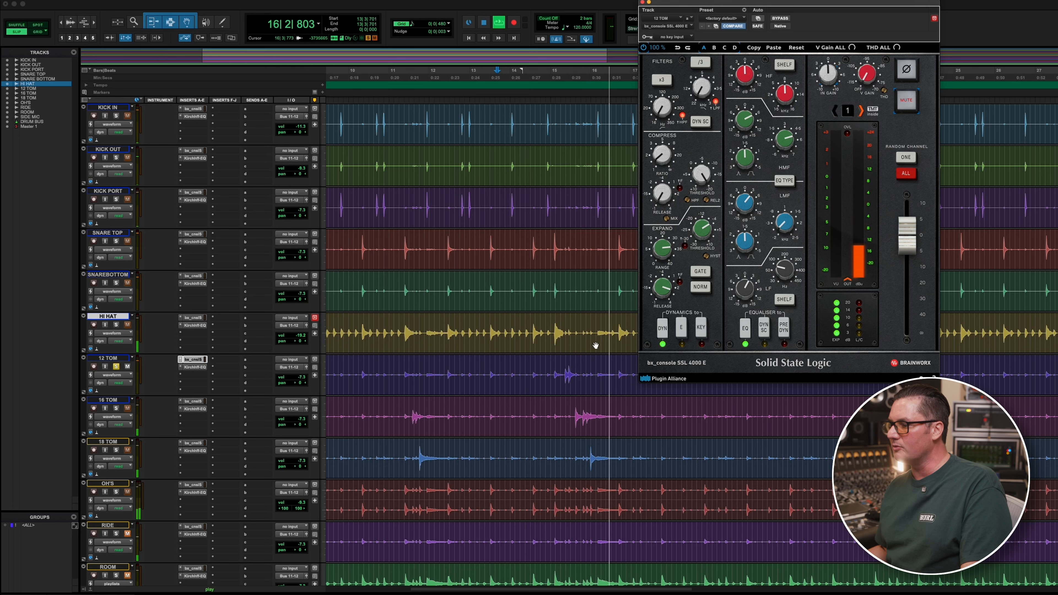
drag(548, 371, 590, 373)
mouse_move(748, 118)
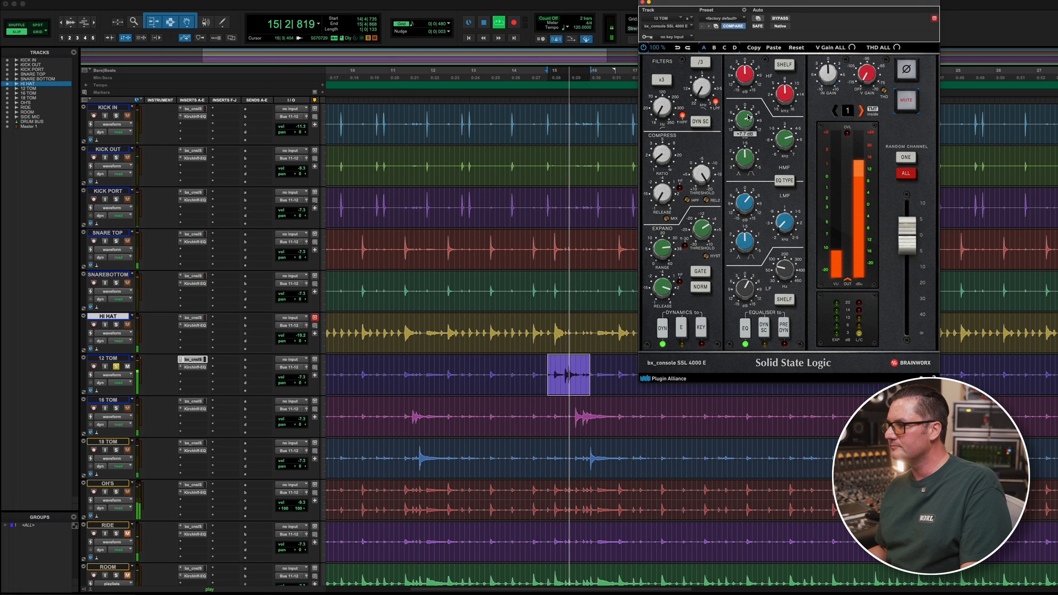
key(space)
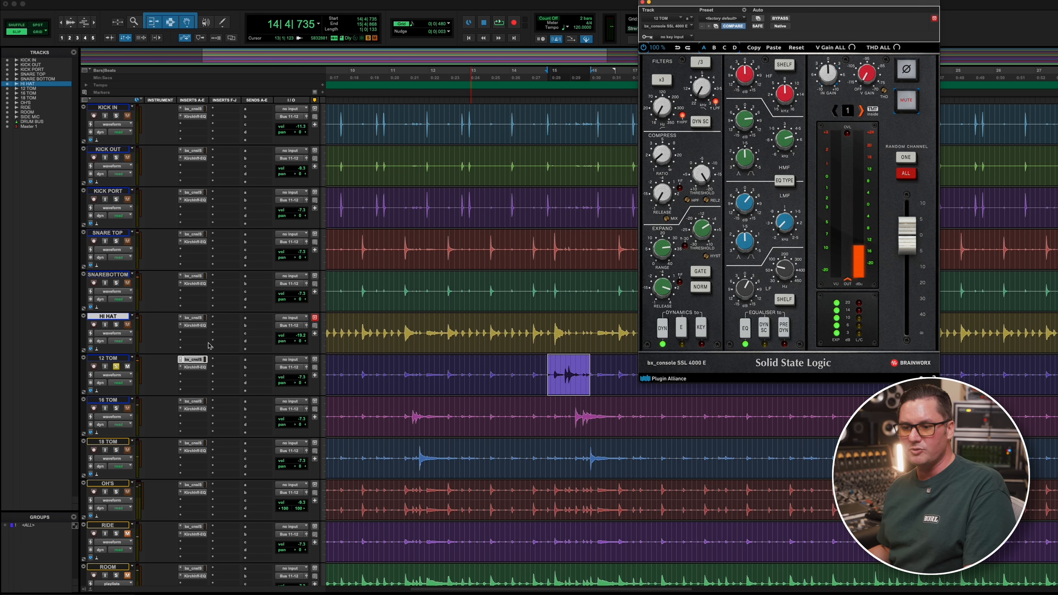
- Solo 16 Tom instead of 12 Tom, open its bx_console SSL 4000 E, and play a selection of its fill around bar 15
click(115, 408)
click(115, 366)
click(203, 403)
drag(540, 412, 648, 406)
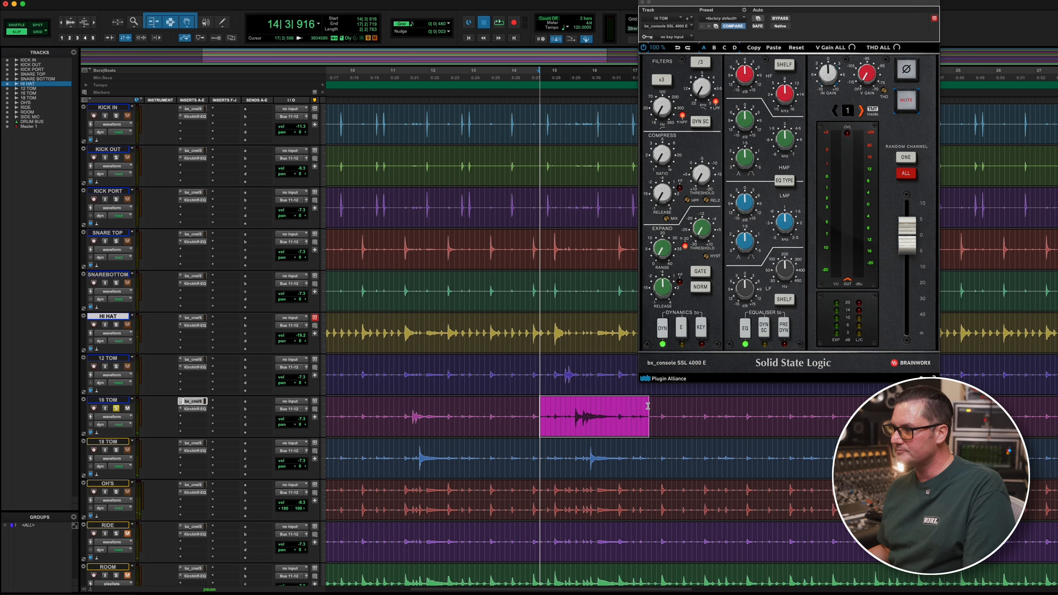
key(space)
- Enable the 16 Tom's expander and adjust its threshold, range and release while the fill plays
click(685, 247)
drag(702, 229, 702, 194)
drag(660, 296, 660, 277)
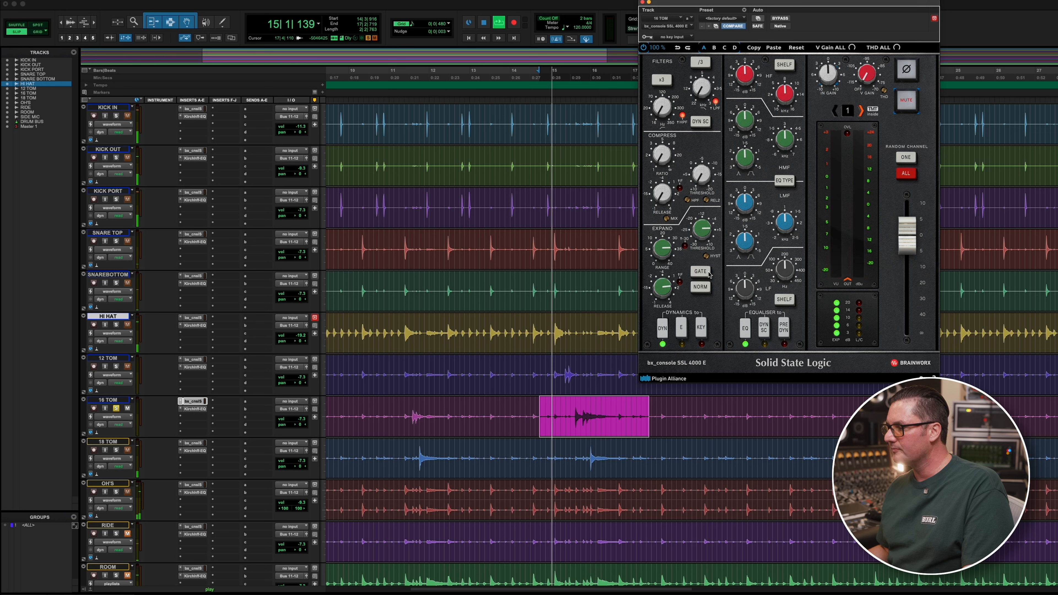
drag(669, 291, 673, 290)
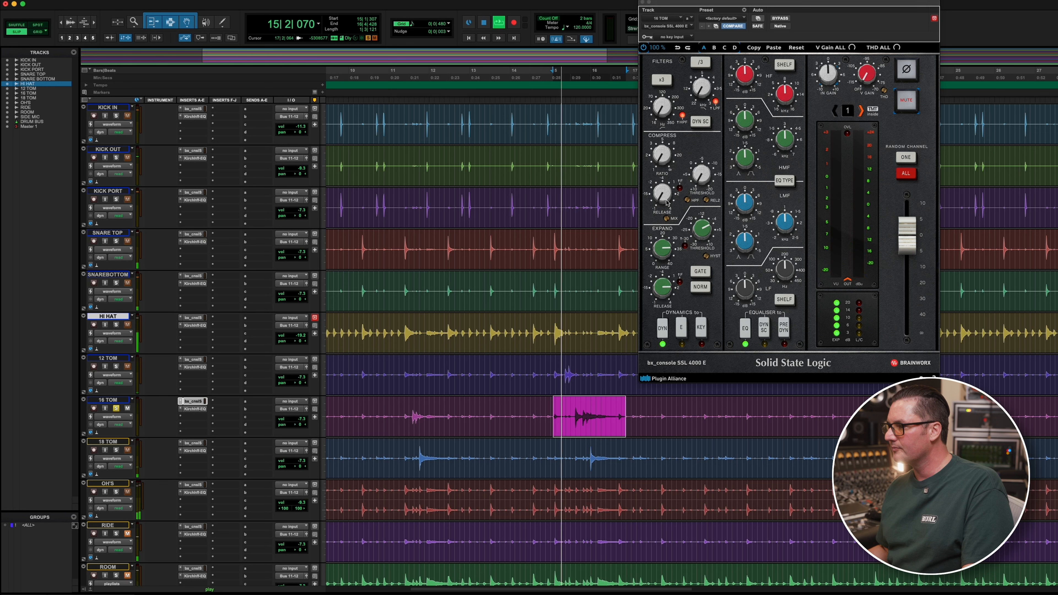
click(704, 226)
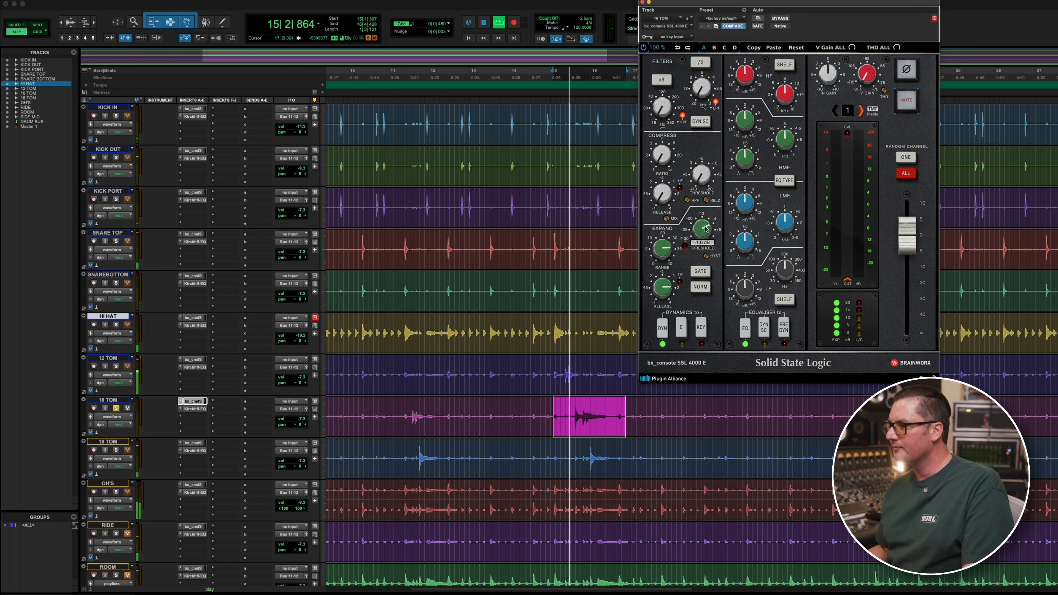
- Adjust the 16 Tom's compressor threshold and ratio, and boost its LF, LMF and HMF EQ bands
drag(702, 175, 703, 121)
drag(667, 159, 667, 152)
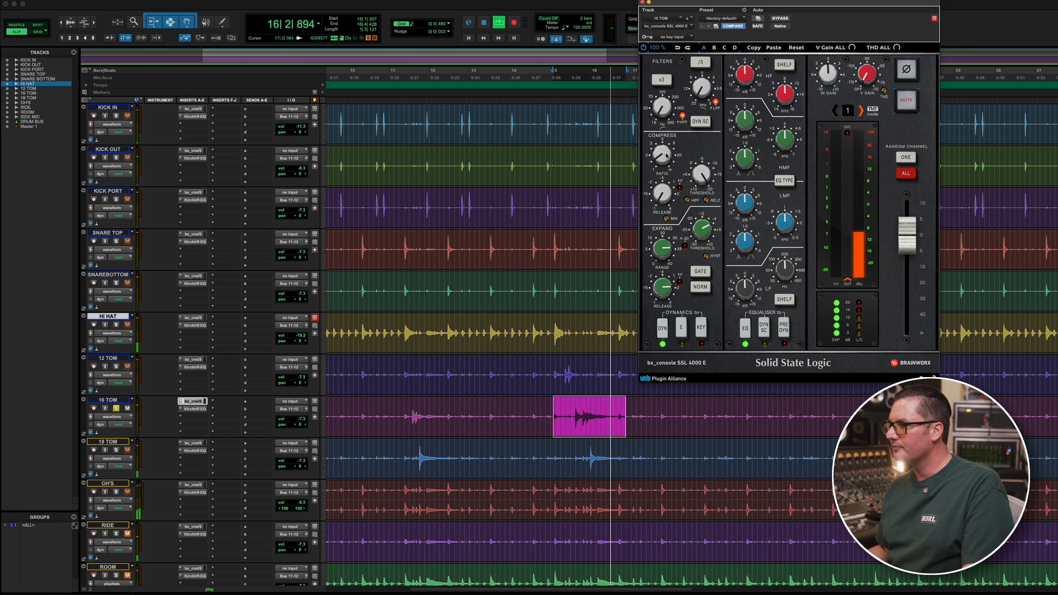
drag(785, 223, 745, 286)
drag(786, 145, 787, 135)
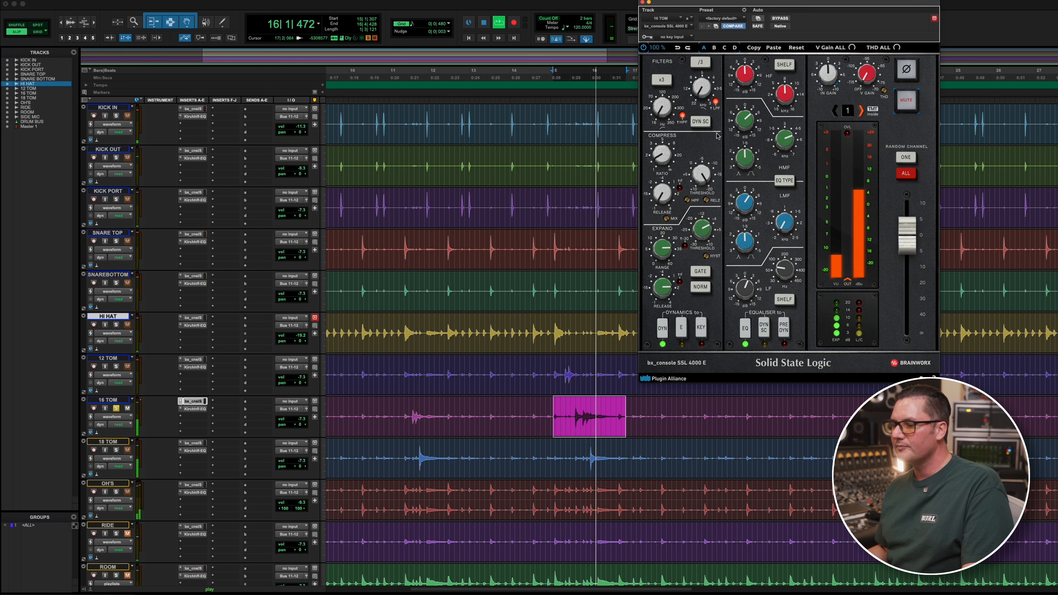
key(space)
- Solo 18 Tom instead of 16 Tom and dial in its console's expander and compressor while auditioning the fill
click(116, 449)
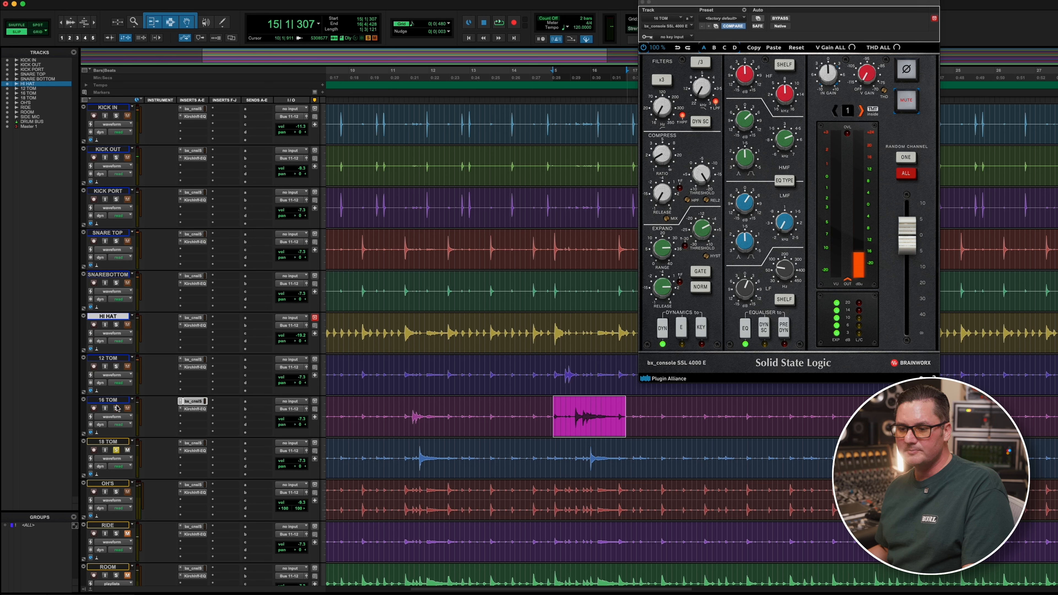
click(198, 445)
drag(676, 191, 704, 200)
mouse_move(665, 290)
mouse_down()
mouse_move(677, 277)
mouse_move(669, 284)
mouse_up()
key(space)
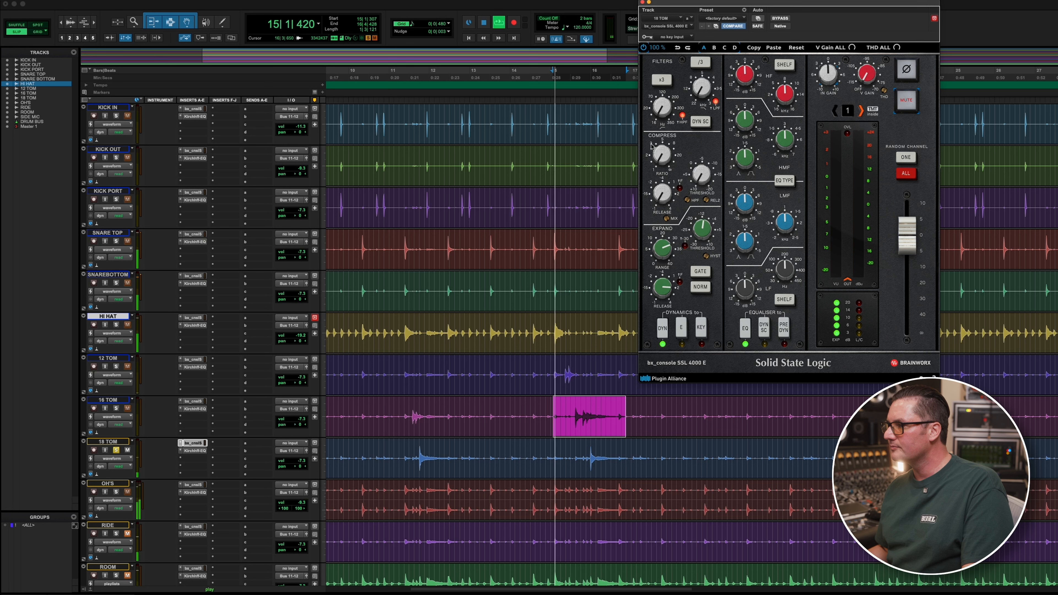
drag(703, 175, 659, 162)
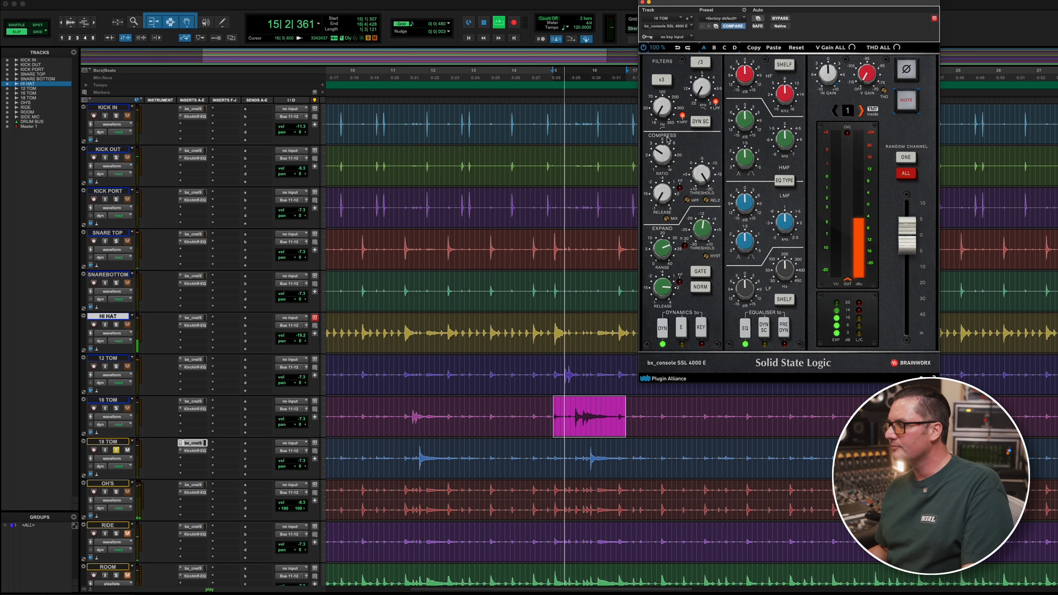
key(space)
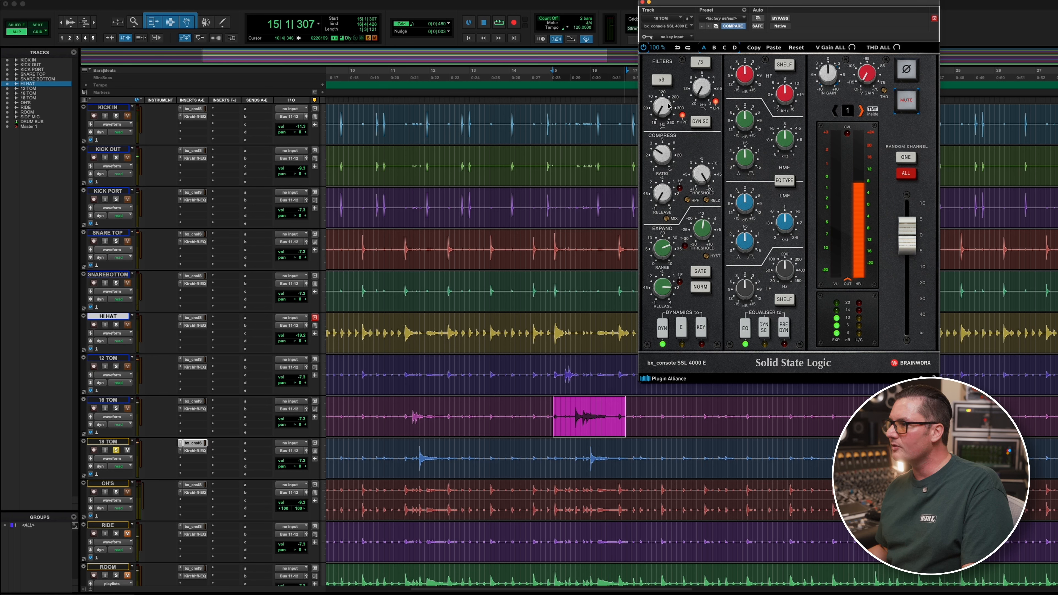
- Raise the high-pass filter frequency on the 18 Tom, 16 Tom and 12 Tom consoles
drag(660, 101, 661, 95)
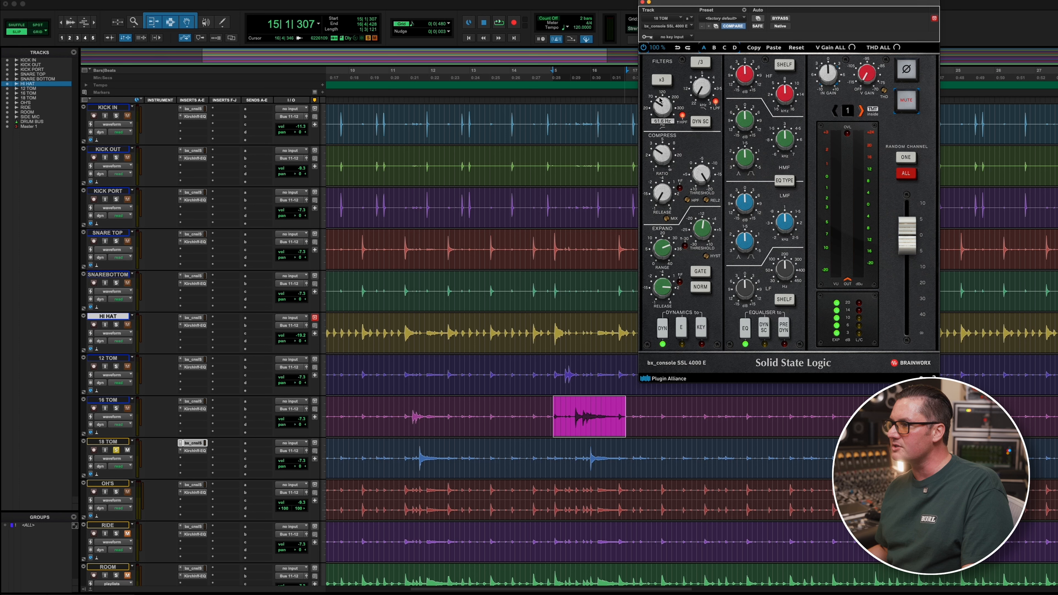
click(197, 405)
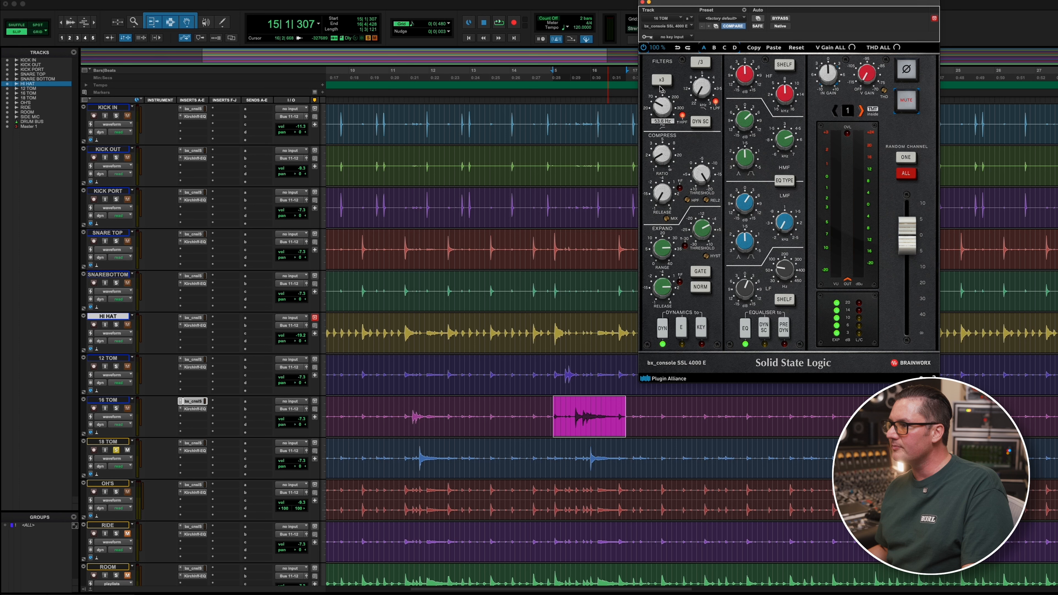
click(198, 361)
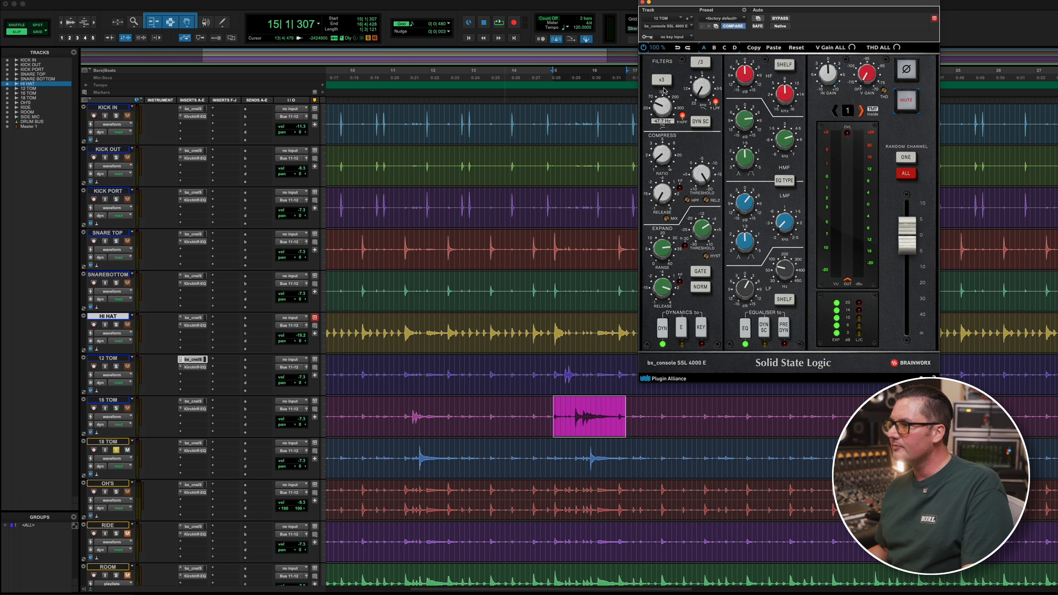
- Boost the 18 Tom's LF and LMF EQ bands at lower frequencies and audition the result
click(196, 445)
key(space)
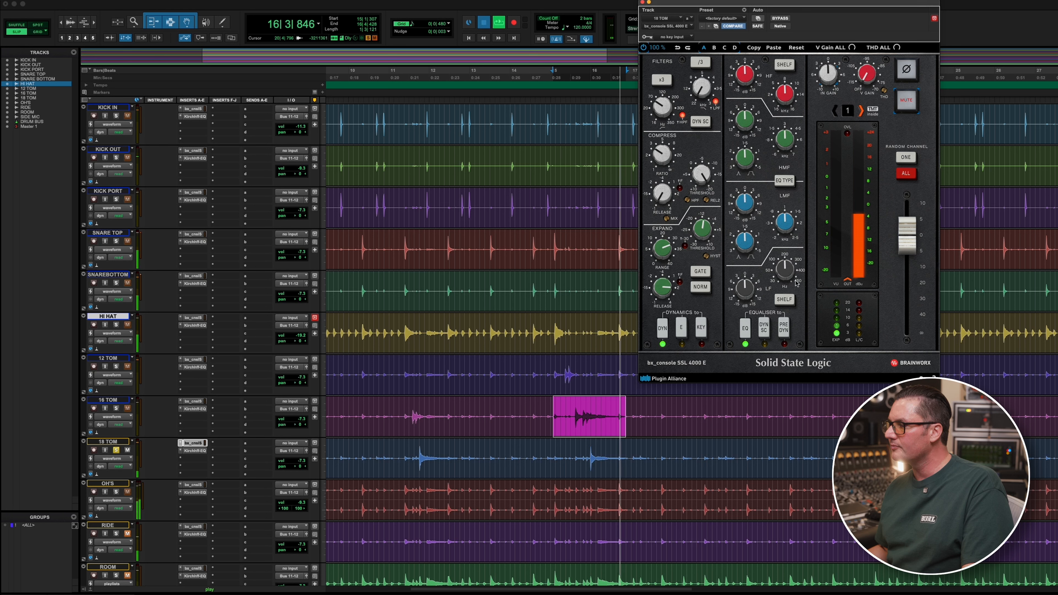
mouse_move(753, 292)
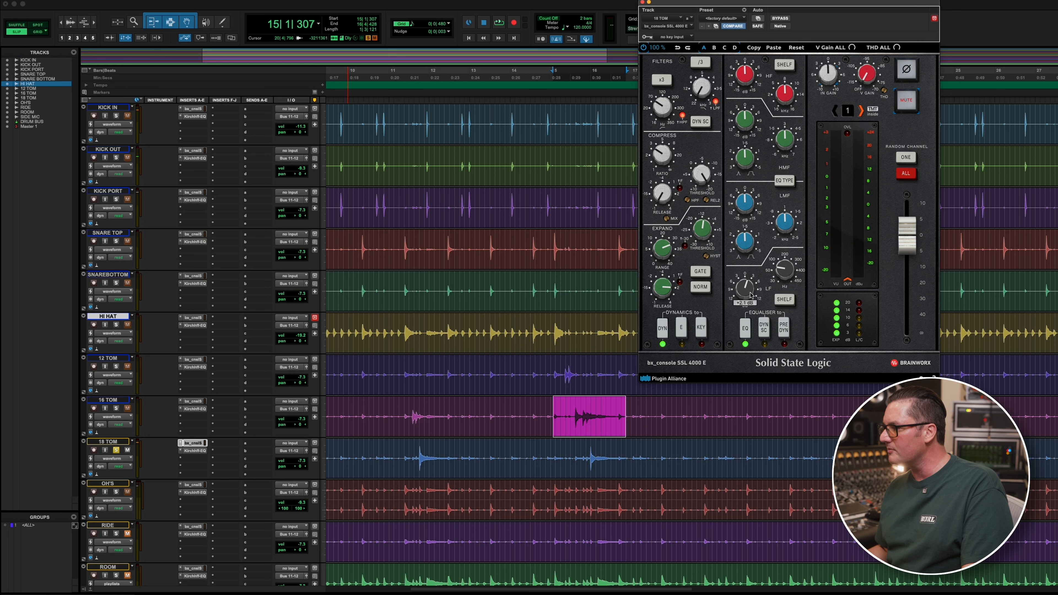
drag(786, 222, 783, 253)
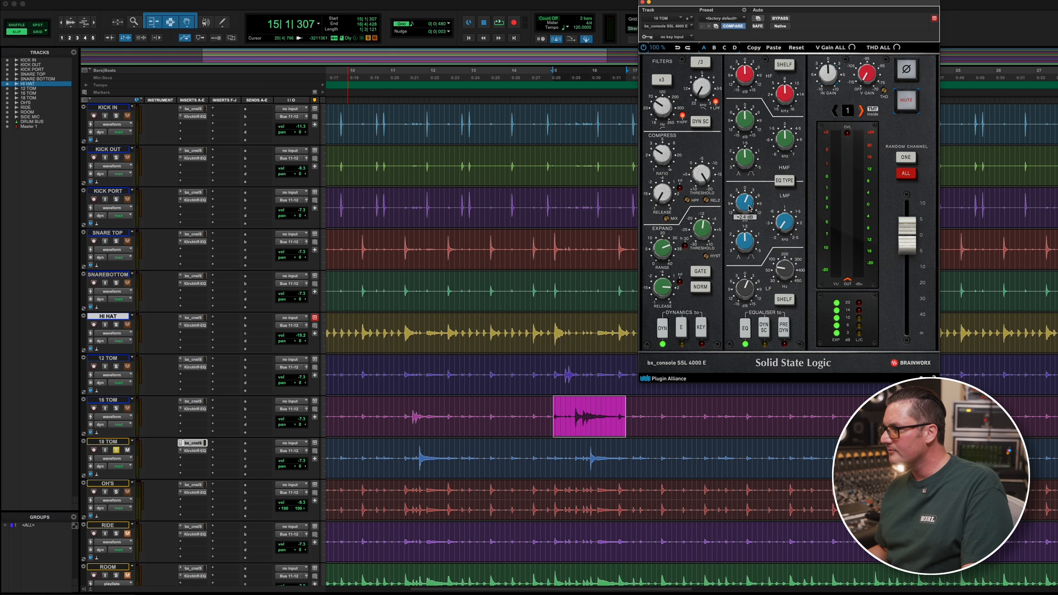
key(space)
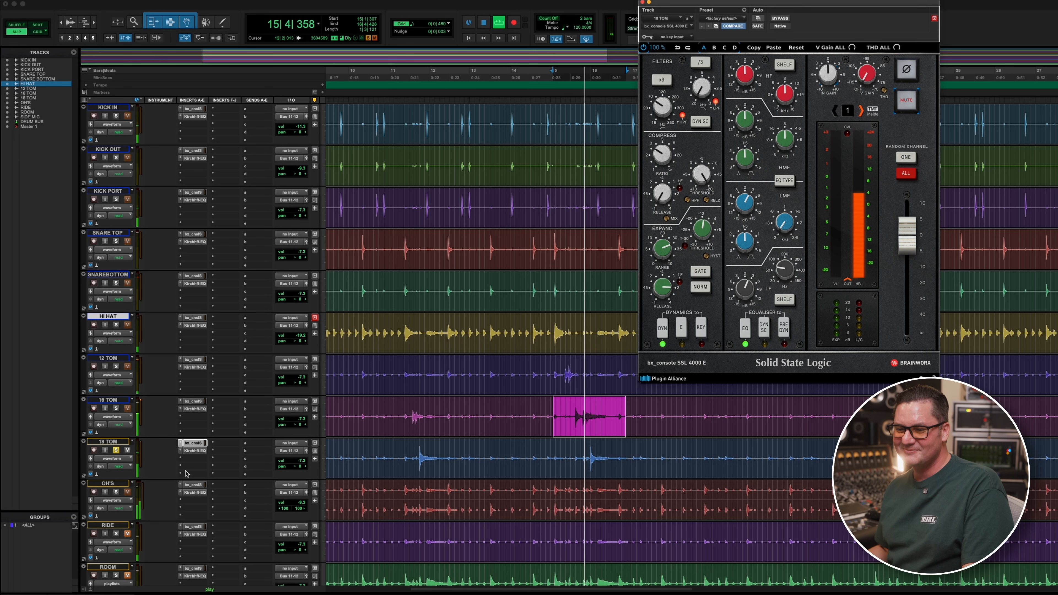
key(space)
- Solo OH'S instead of 18 Tom, audition it, and open the OH'S track's bx_console SSL 4000 E
click(116, 492)
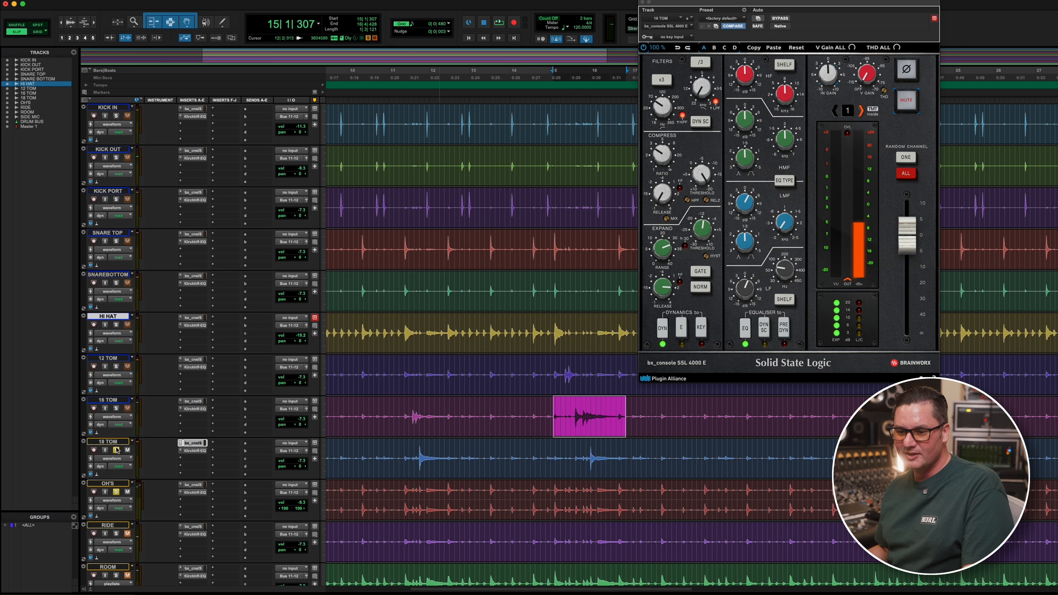
click(116, 450)
key(space)
key(space)
click(643, 2)
click(194, 486)
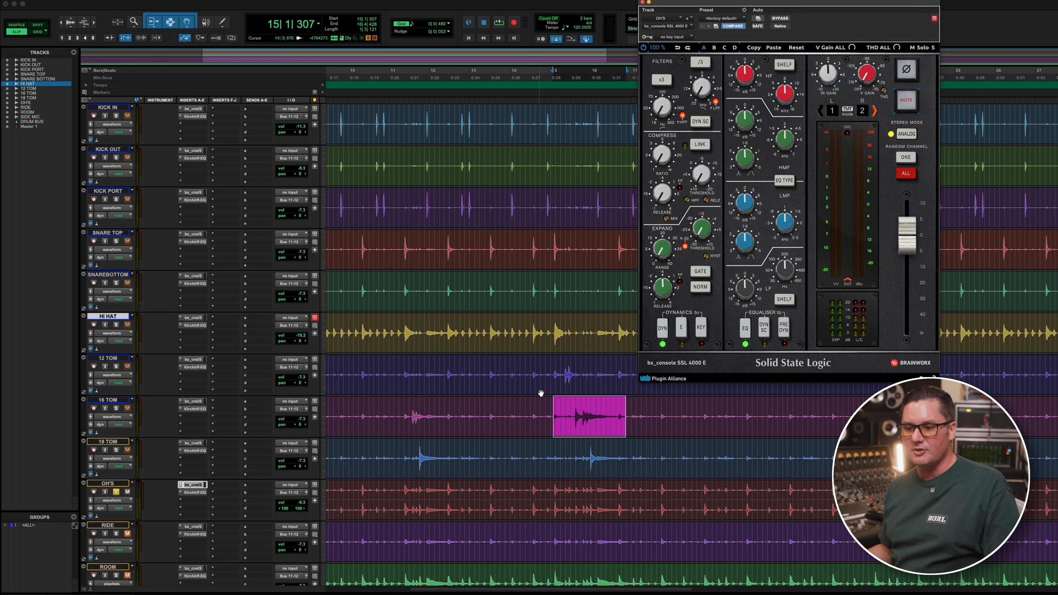
- Reopen the OH'S console window, place it clear of the track controls, and audition the overheads
scroll(344, 508, down, 5)
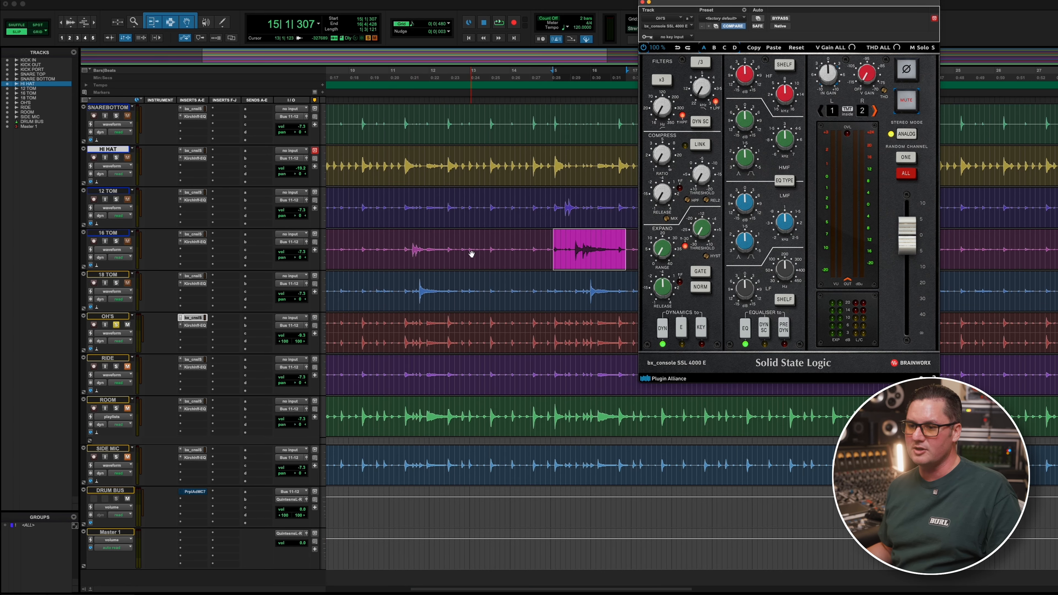
drag(645, 4, 652, 44)
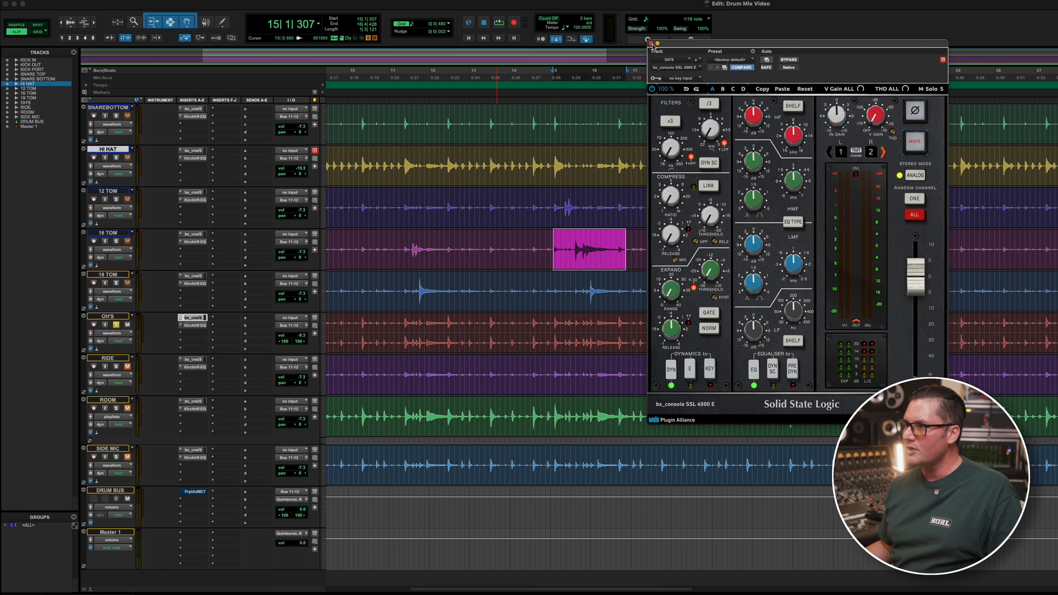
click(651, 44)
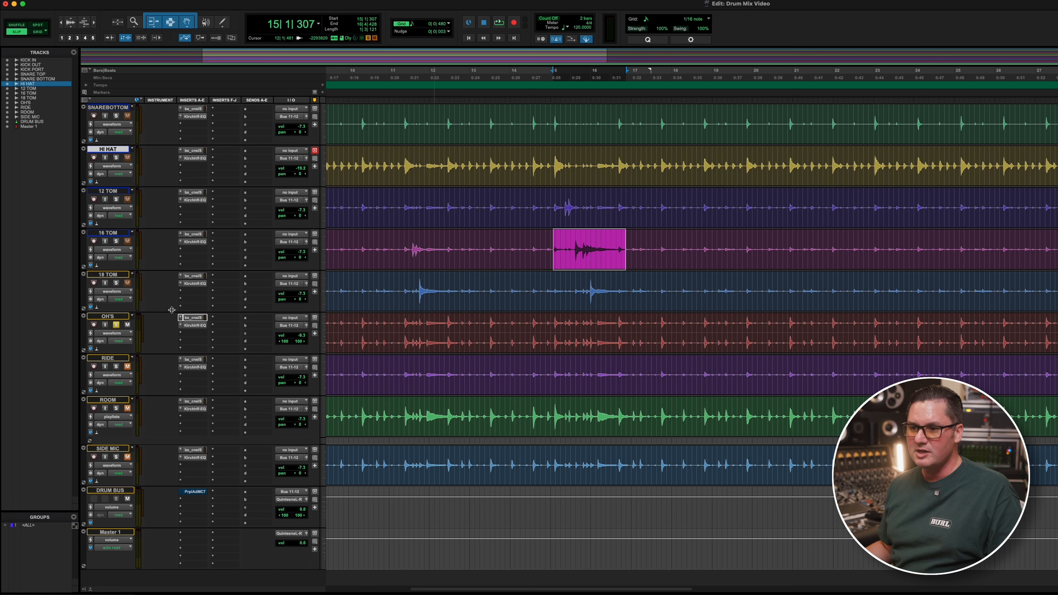
click(195, 318)
drag(731, 41, 700, 26)
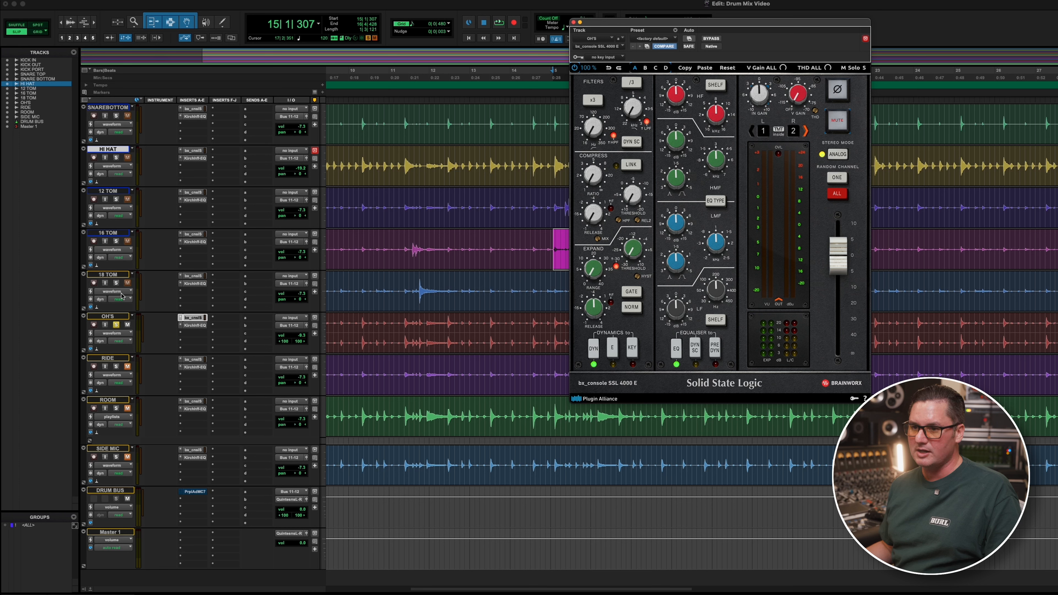
key(space)
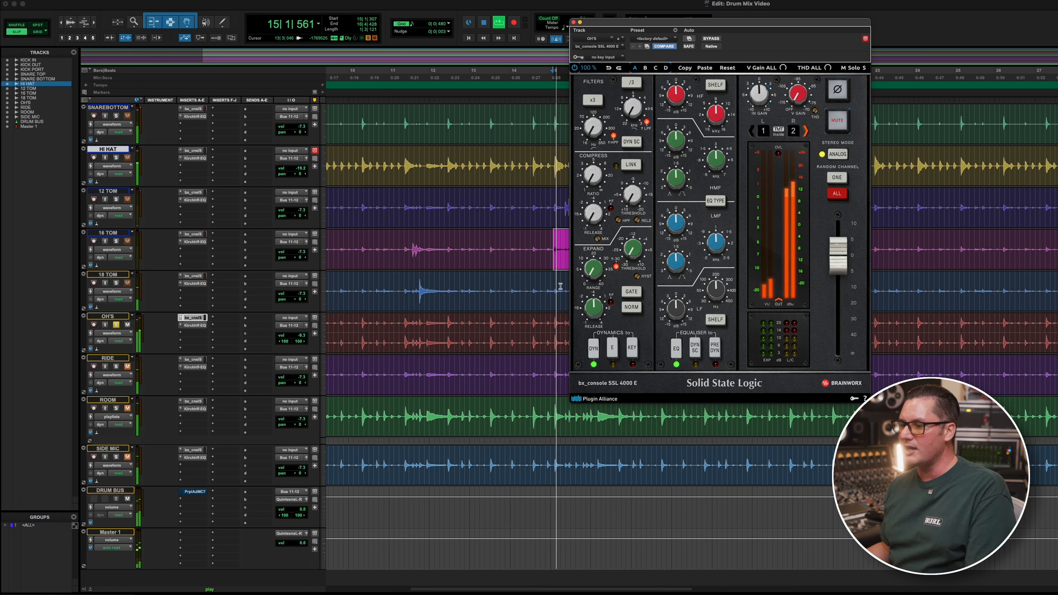
key(space)
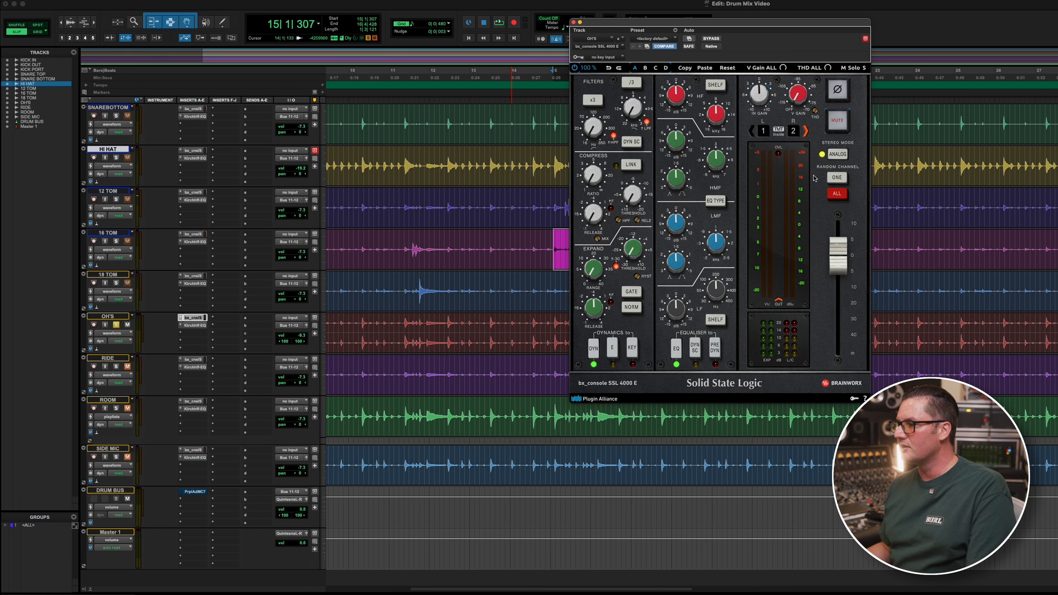
- Boost the HF band on the OH'S console and tune the HMF frequency for a cut
drag(677, 99, 679, 95)
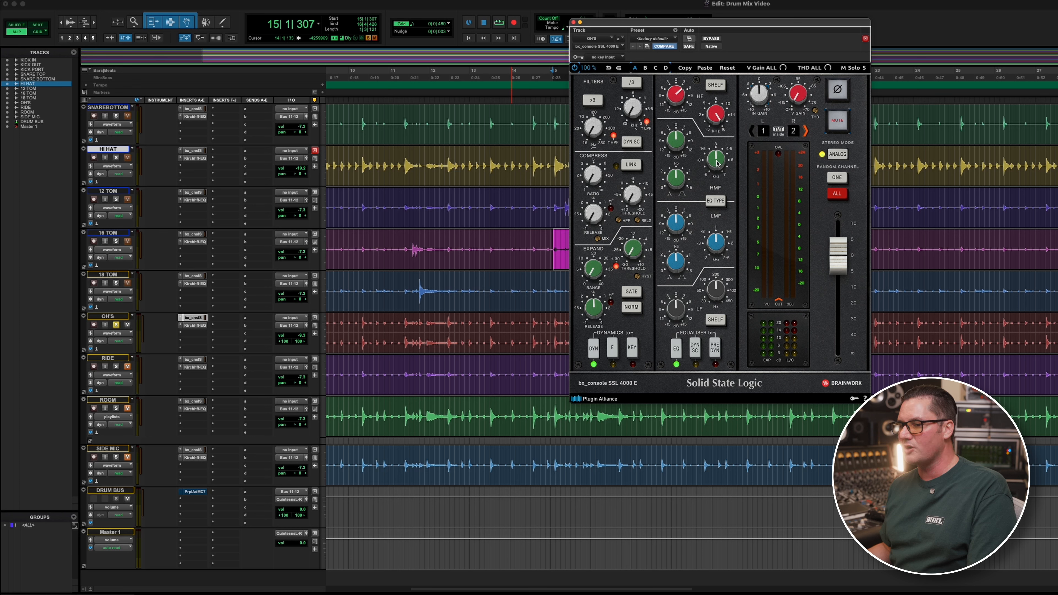
drag(716, 163, 715, 180)
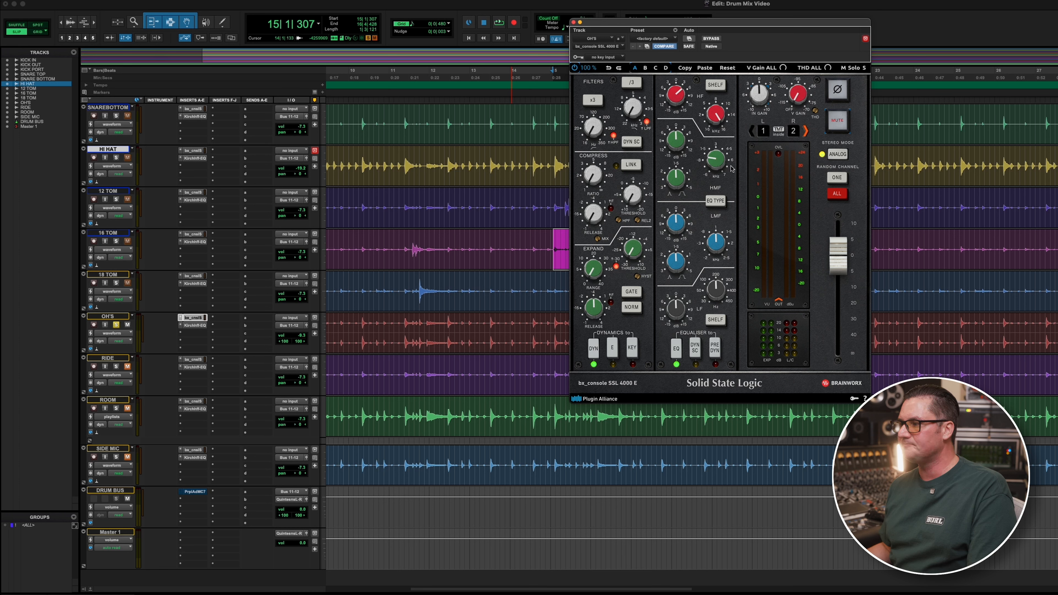
mouse_move(717, 166)
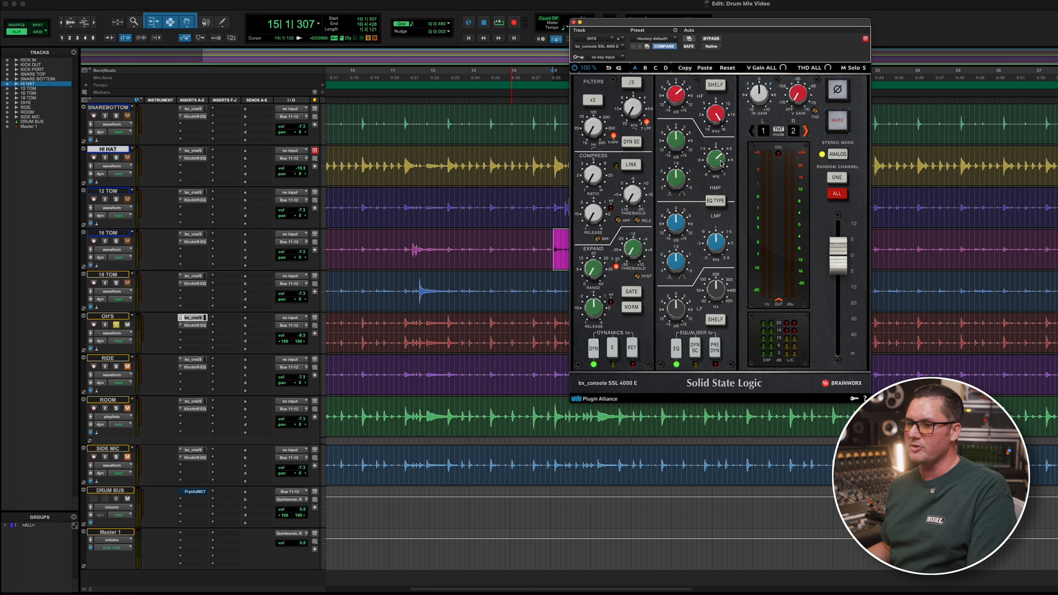
drag(719, 162, 720, 159)
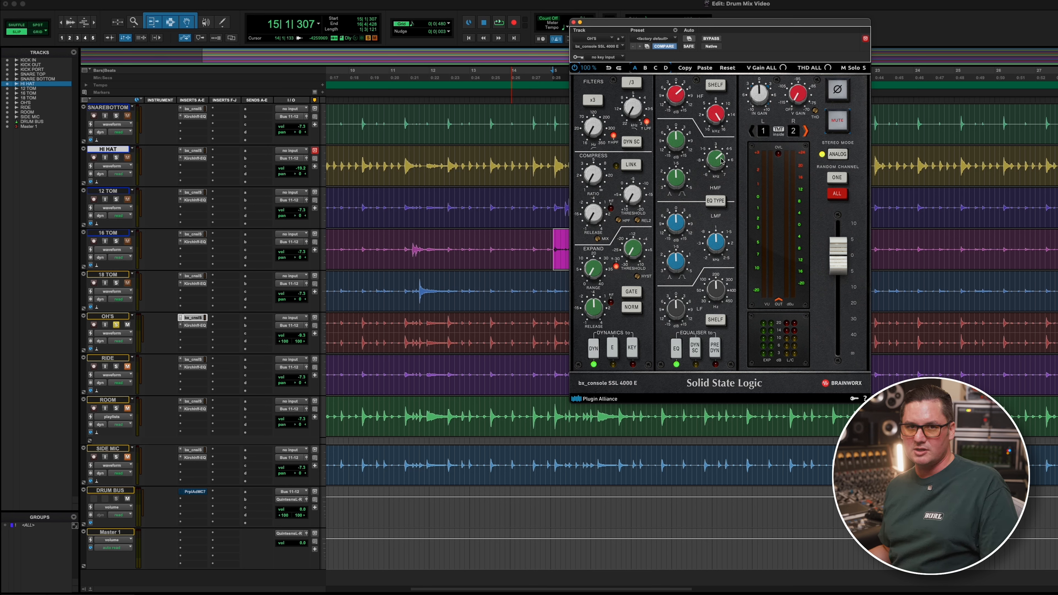
drag(722, 157, 717, 166)
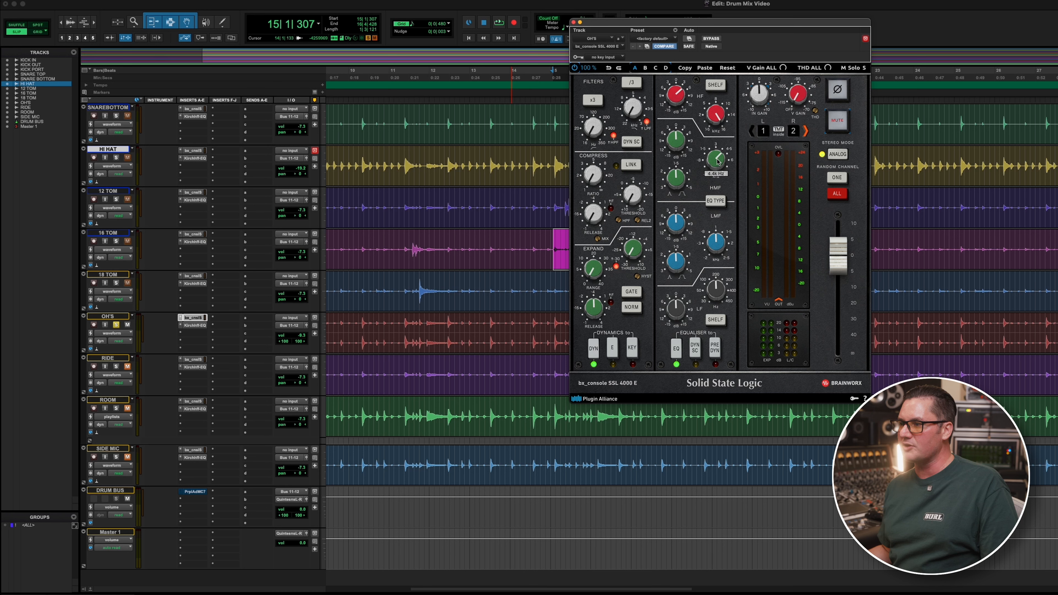
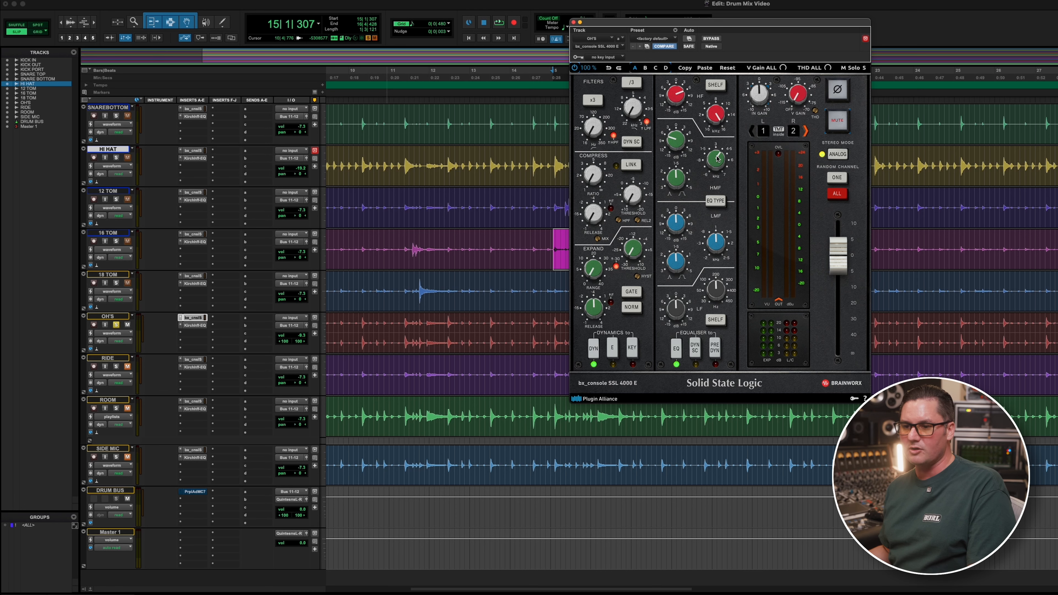
- Move the OH'S console clear of the tracks and audition the overheads with the HF gain at zero and boosted again
drag(613, 30, 714, 21)
key(space)
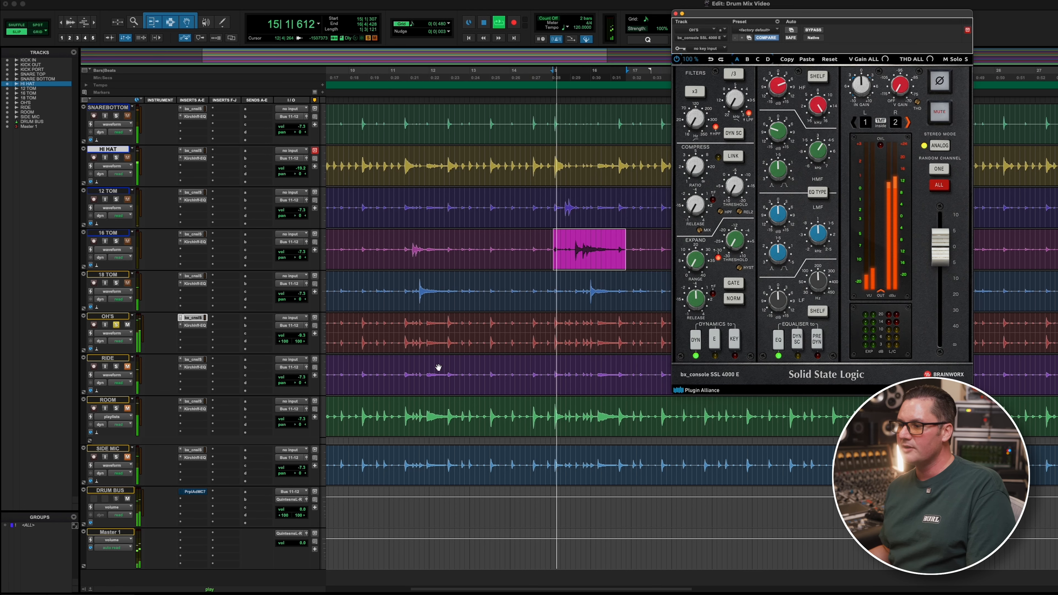
click(443, 280)
drag(779, 87, 778, 108)
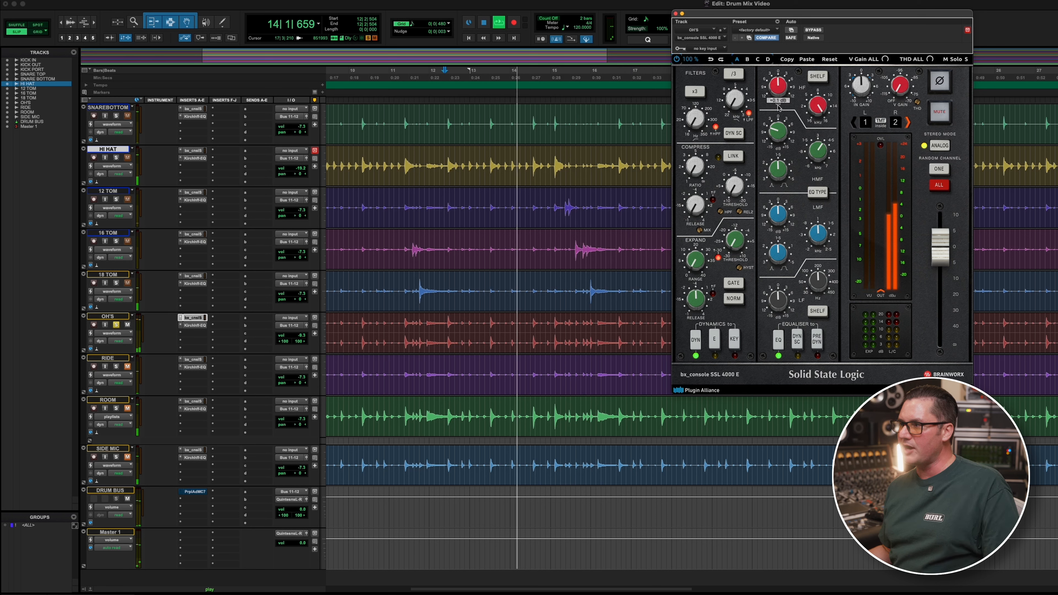
drag(778, 108, 775, 81)
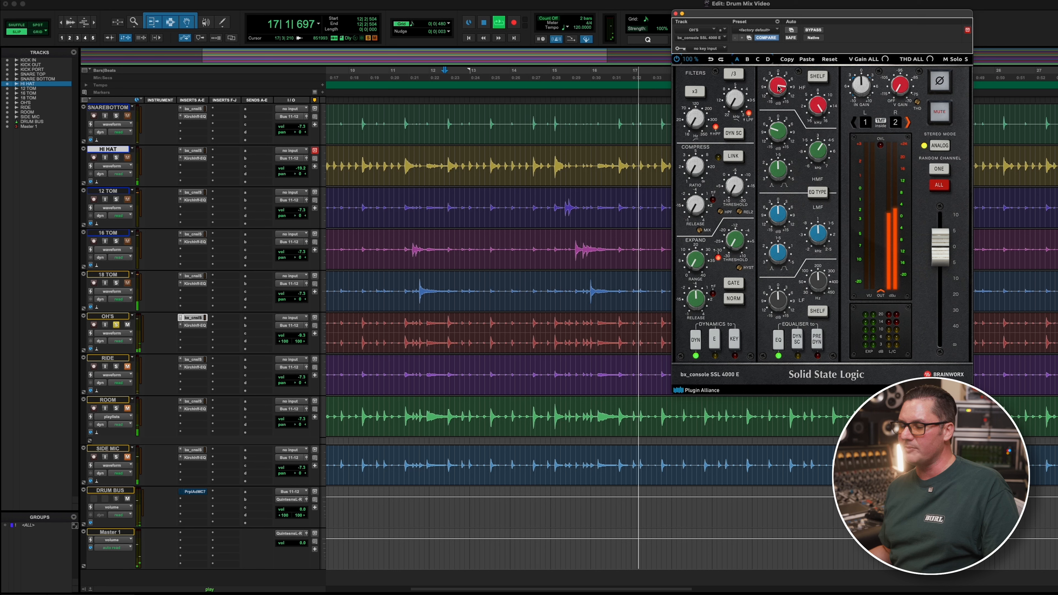
key(space)
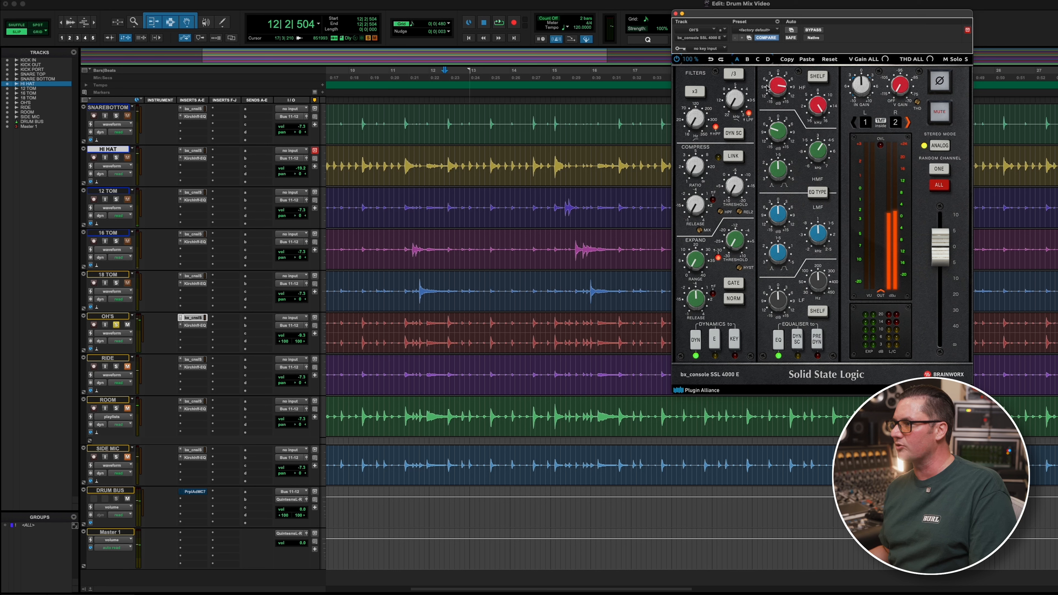
- Raise the OH'S high-pass filter frequency while auditioning the overheads
key(space)
drag(689, 124, 695, 98)
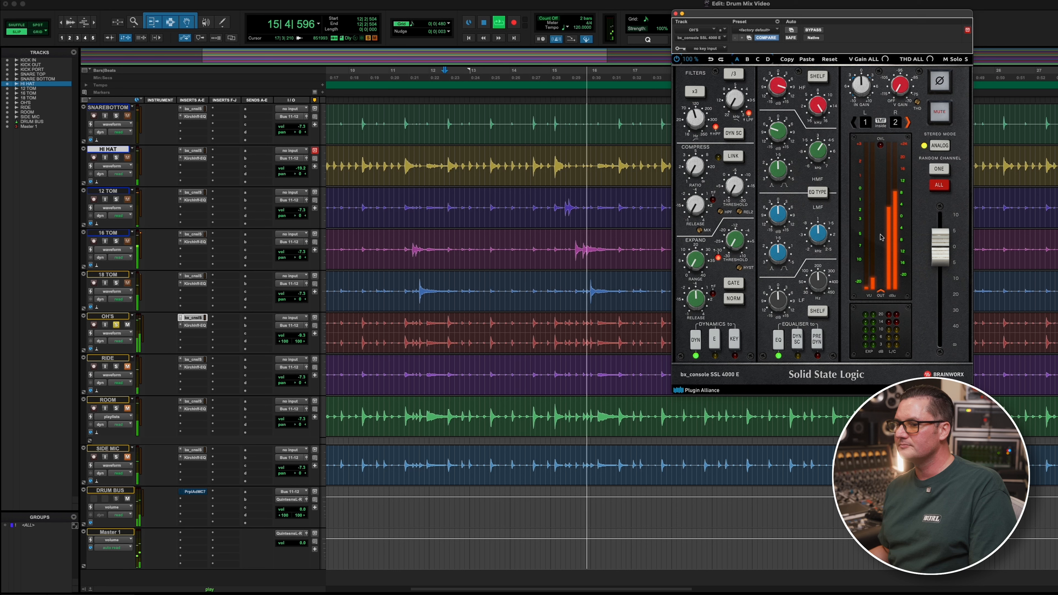
key(space)
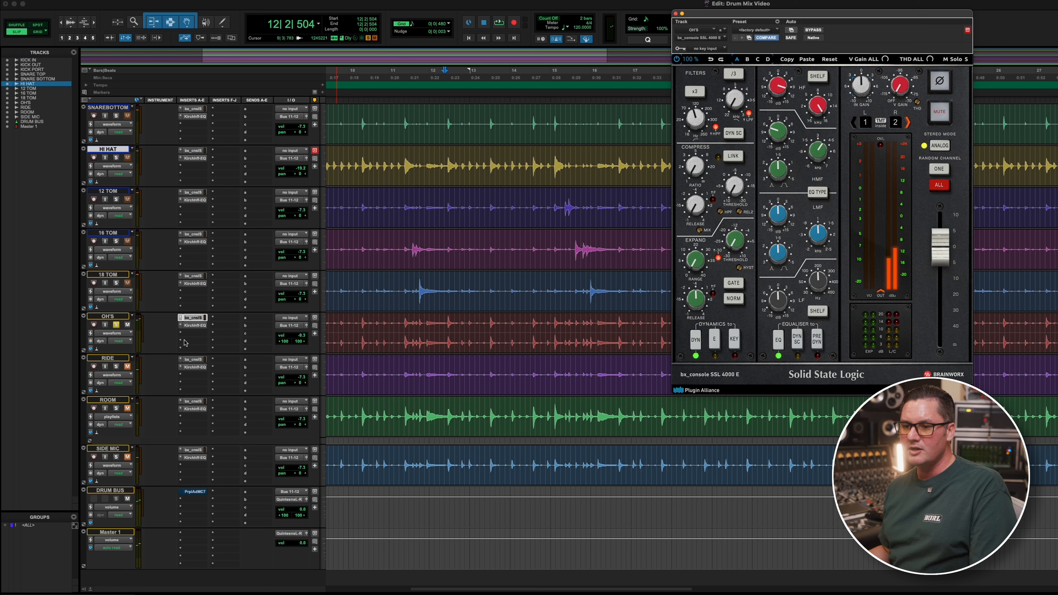
- Pan the 12 Tom partway left and the 18 Tom partway right, and audition the overheads from the tom fill near bar 11
drag(286, 341, 365, 339)
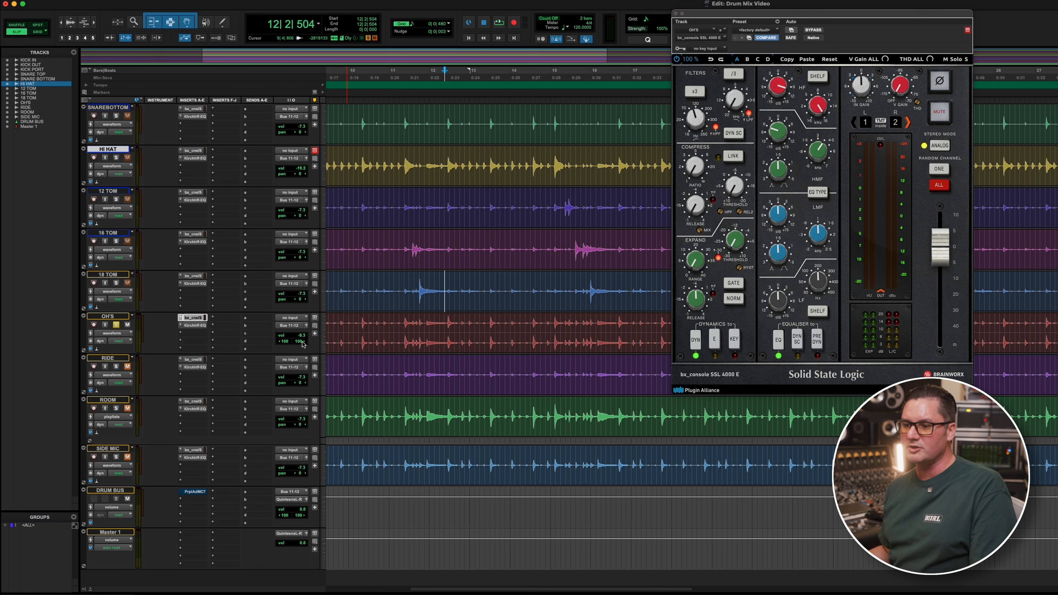
click(300, 216)
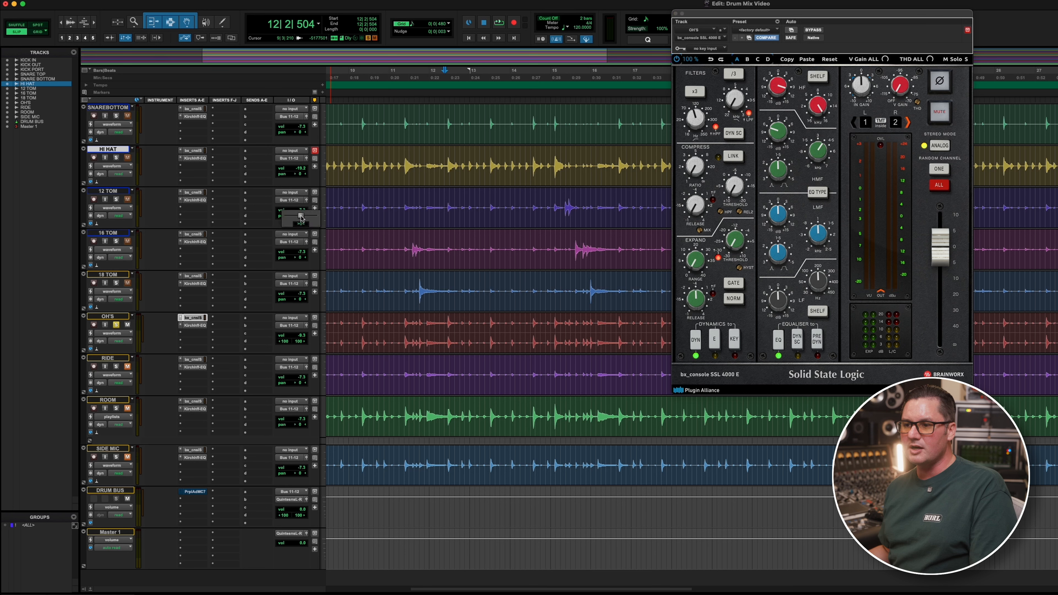
drag(294, 219, 300, 219)
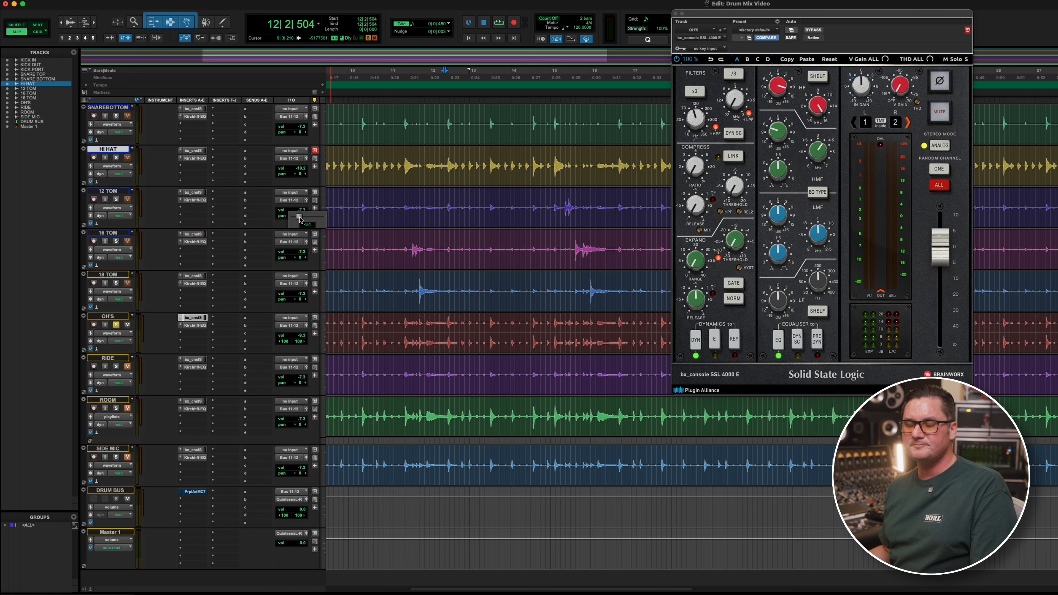
drag(301, 219, 301, 220)
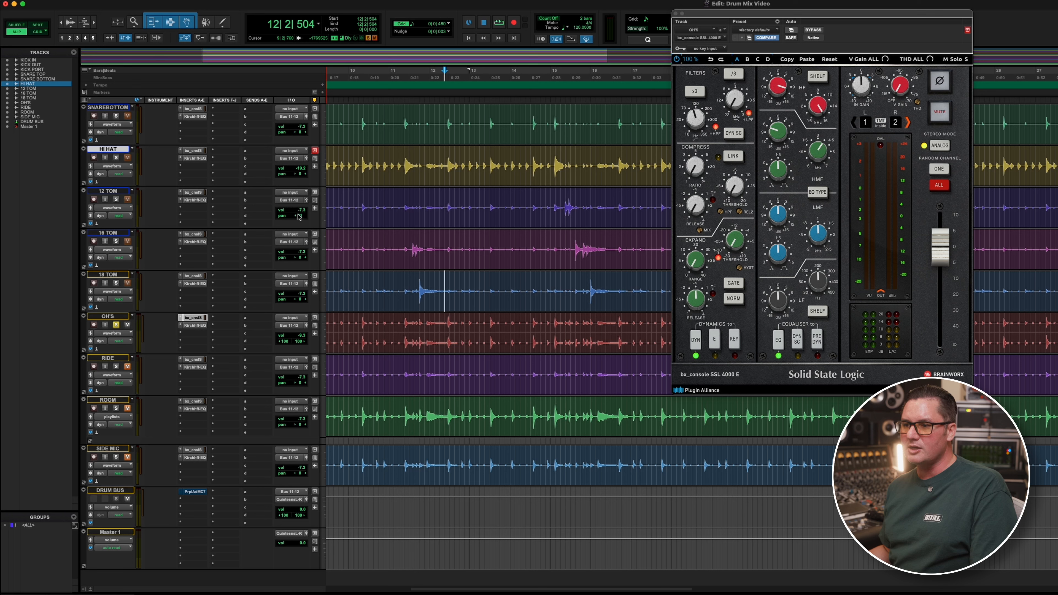
drag(297, 221, 298, 221)
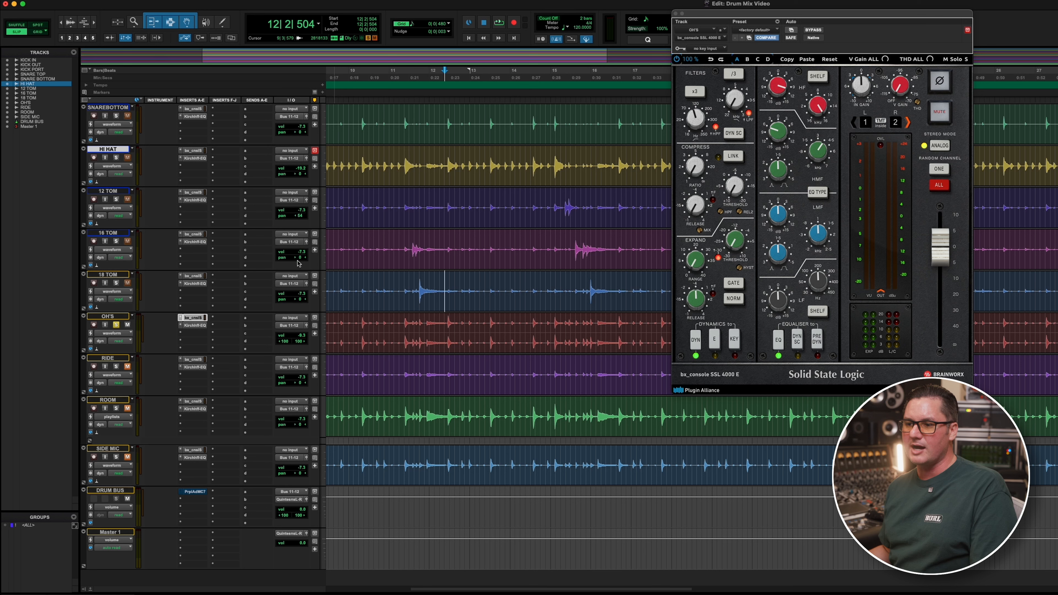
drag(298, 303, 309, 303)
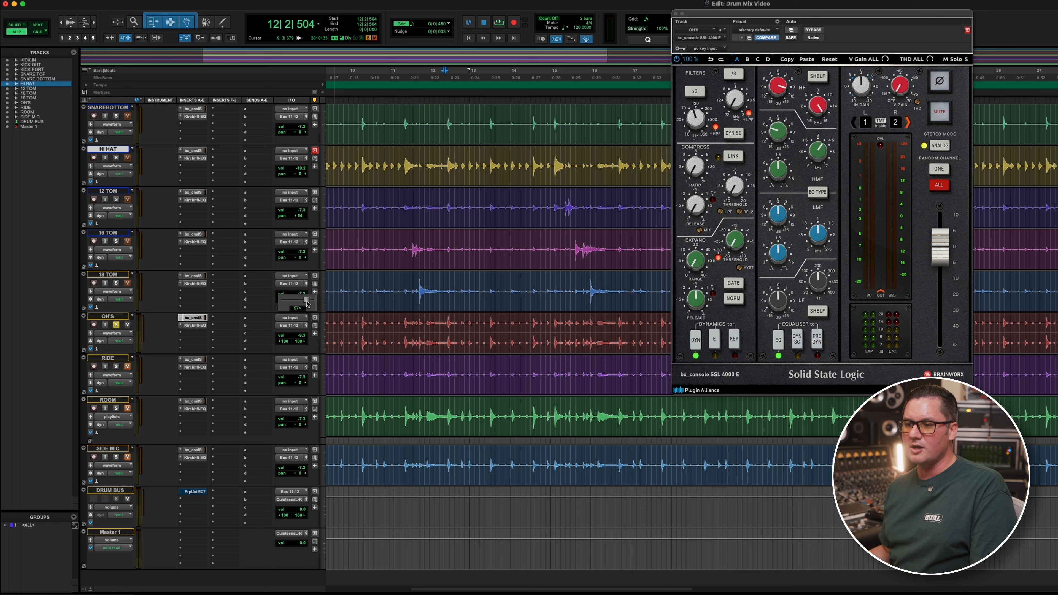
drag(309, 304, 308, 302)
drag(299, 215, 299, 217)
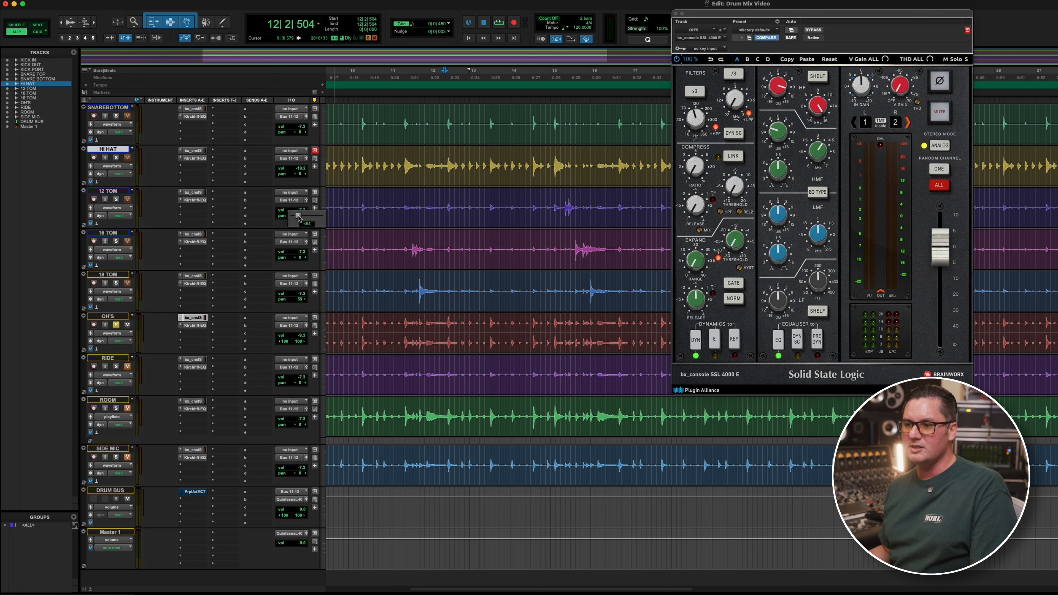
drag(297, 219, 297, 219)
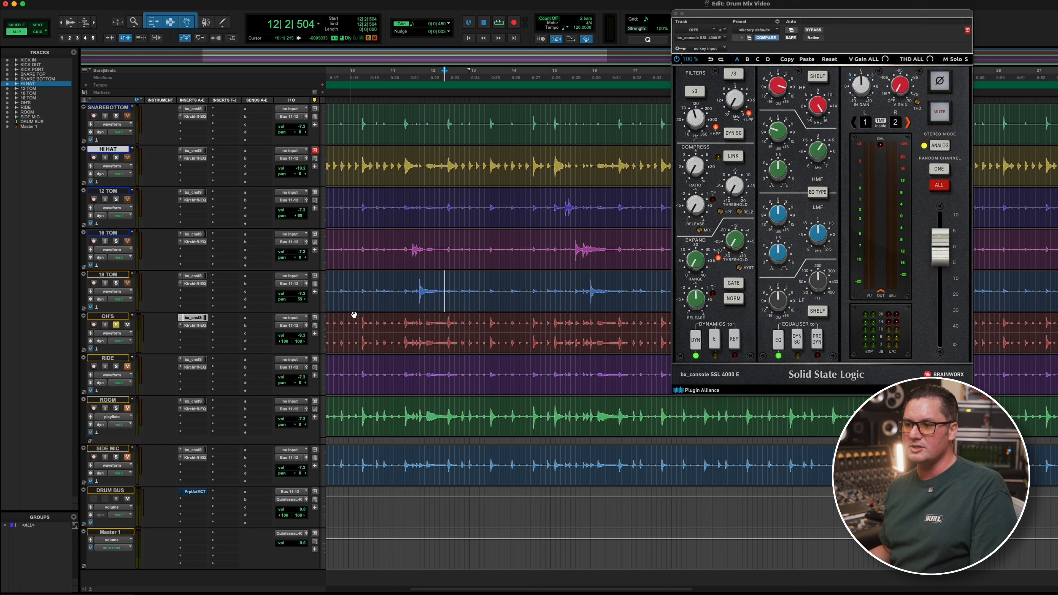
click(407, 283)
key(space)
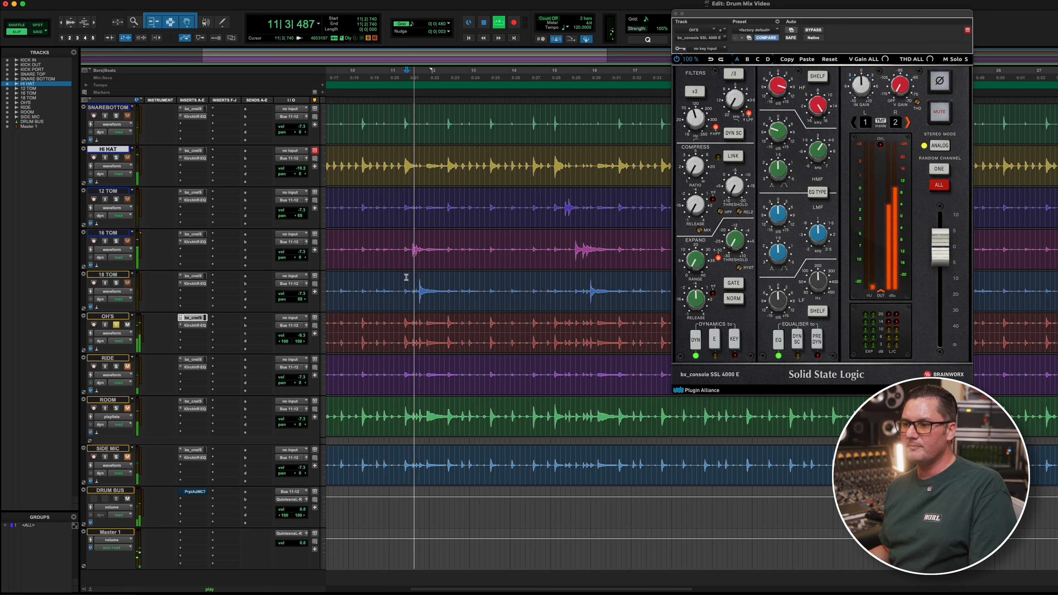
- Audition the 12, 16 and 18 TOM tracks soloed together with the overheads
click(116, 199)
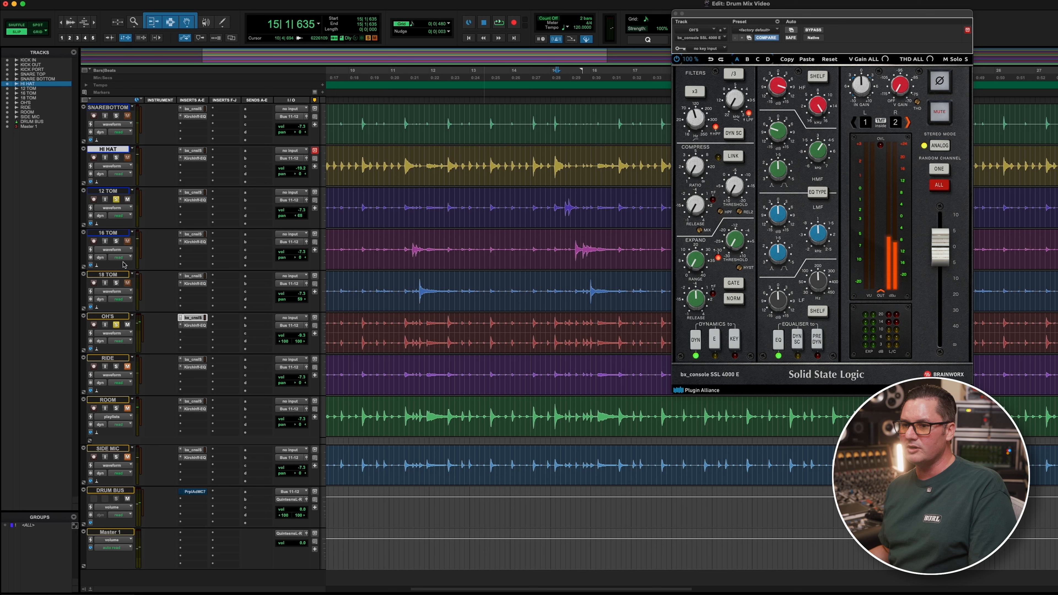
key(space)
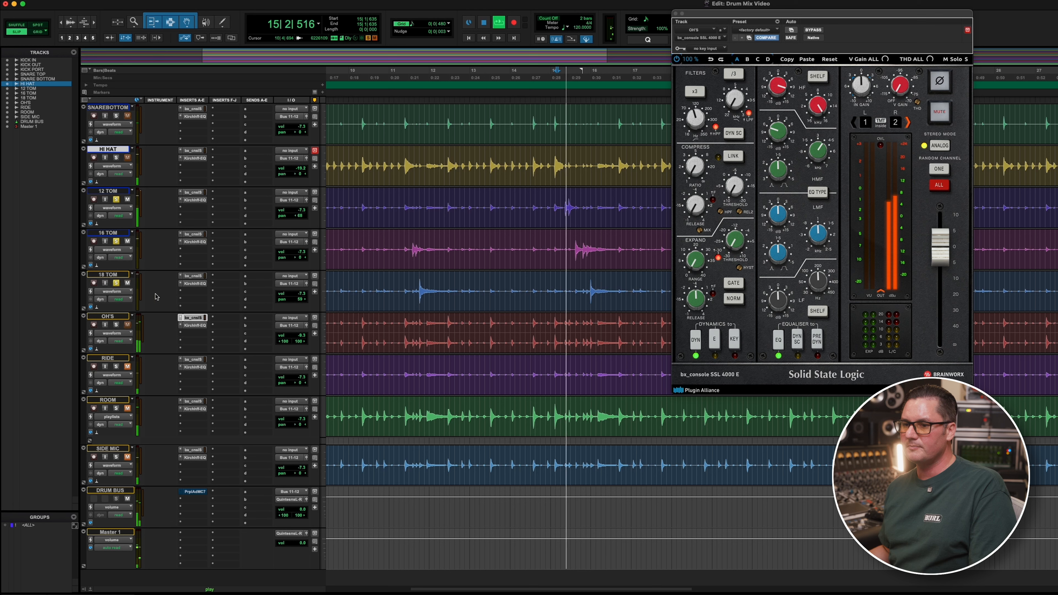
key(space)
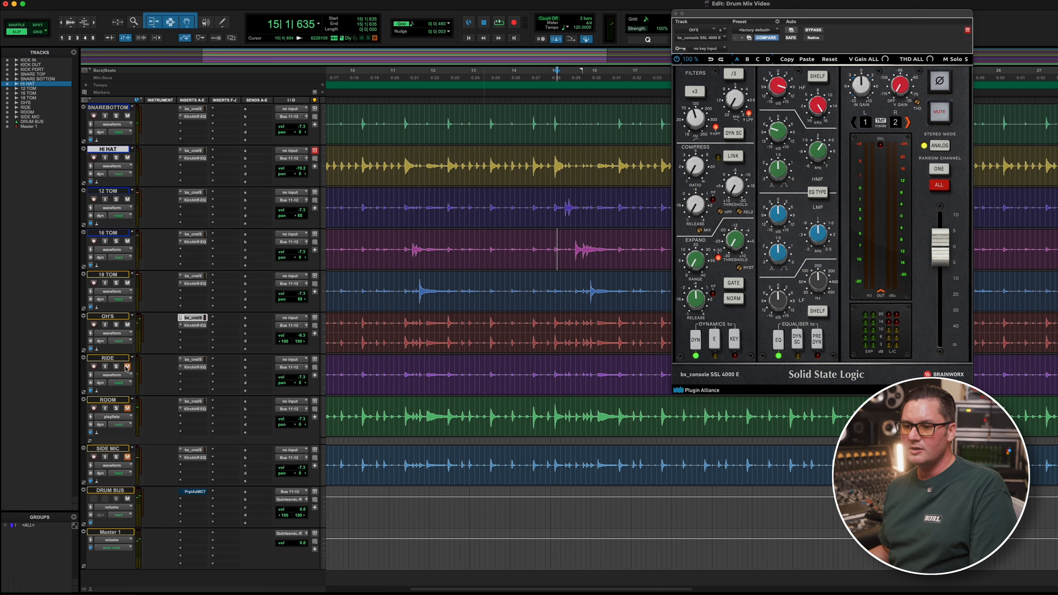
- Solo the RIDE track and play it from around bar 49, with taller waveforms and the whole recording in view
key(space)
click(676, 13)
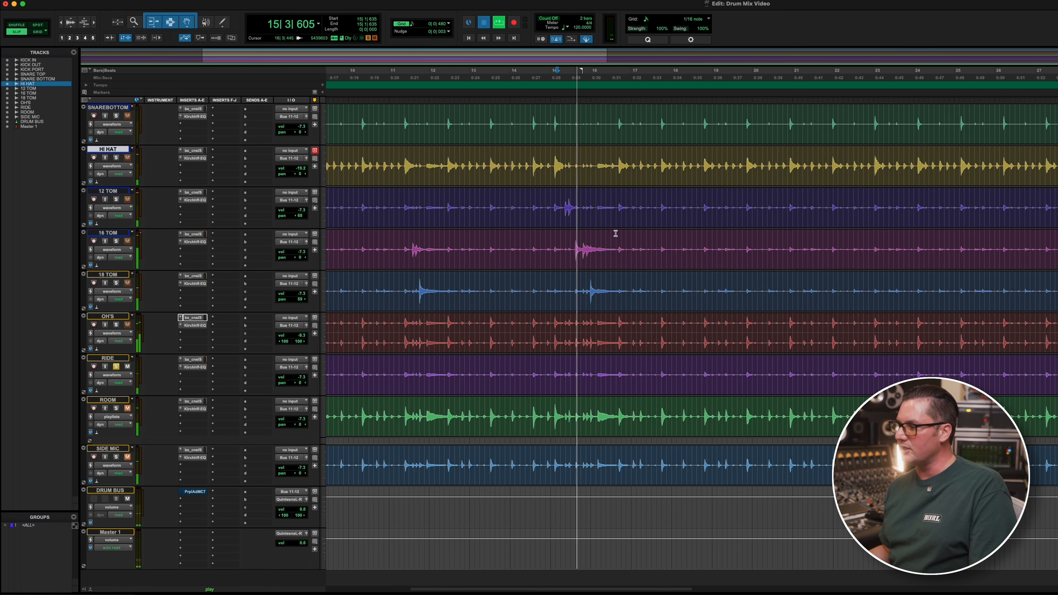
key(space)
key(super+alt+[)
key(super+alt+])
key(super+alt+])
key(super+alt+])
key(super+alt+])
key(super+[)
key(super+[)
key(super+[)
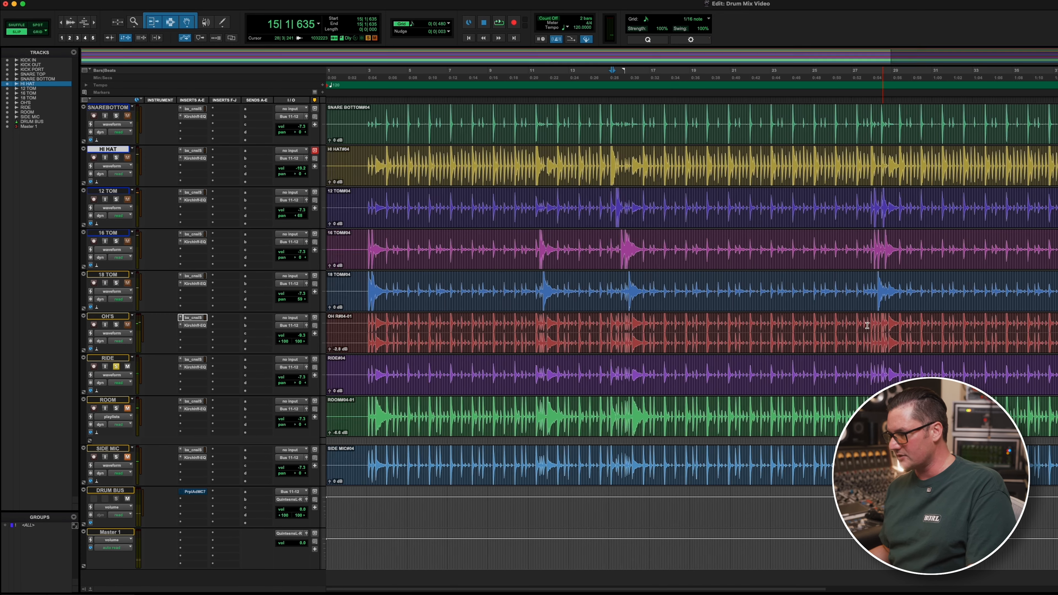
key(super+alt+[)
click(572, 370)
key(space)
- Adjust the high-pass filter and boost the HF gain in RIDE's bx_console SSL 4000 E while it plays
click(192, 360)
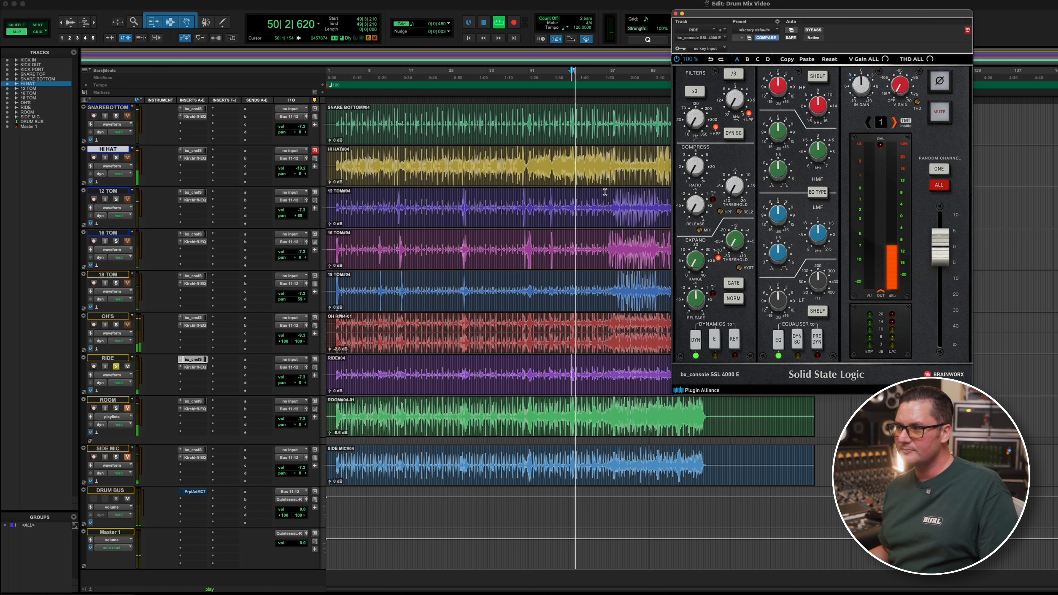
drag(695, 120, 698, 88)
mouse_move(777, 86)
mouse_down()
mouse_move(781, 62)
mouse_move(783, 88)
mouse_up()
key(space)
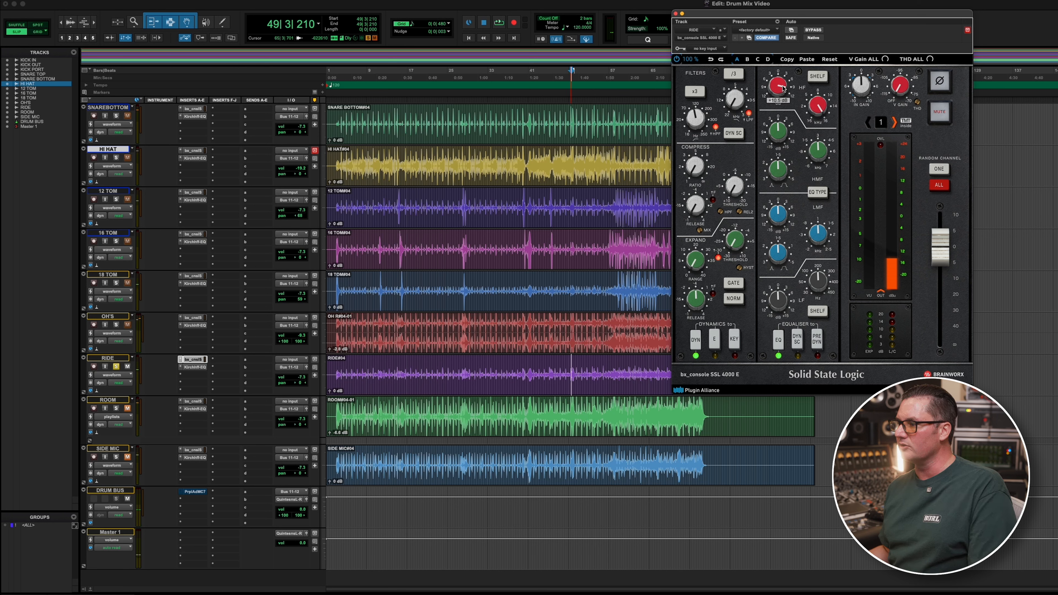
- Adjust the HMF band of RIDE's SSL equaliser during playback
key(space)
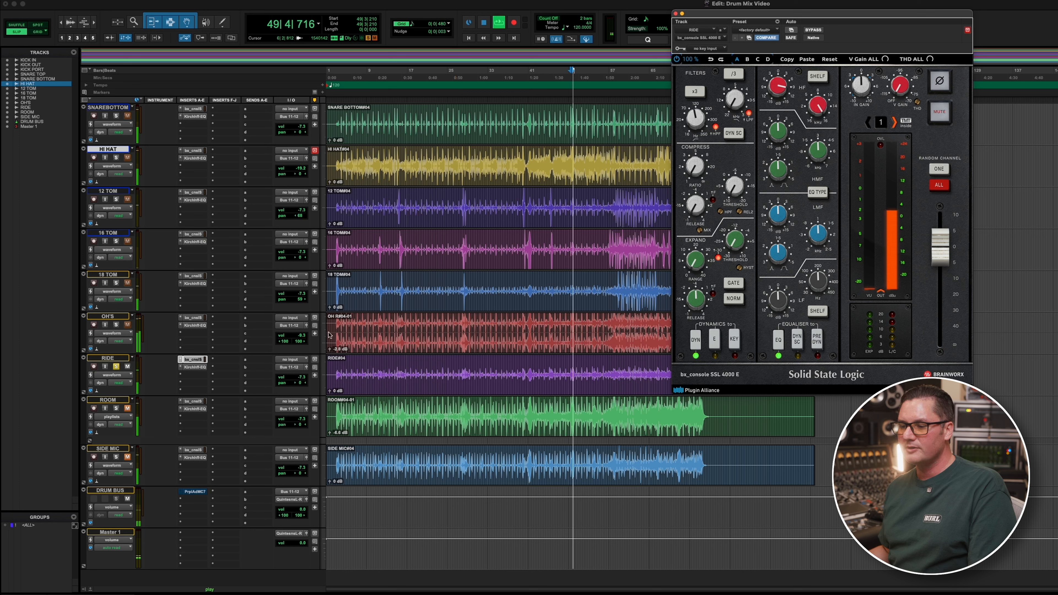
drag(819, 158, 782, 139)
key(space)
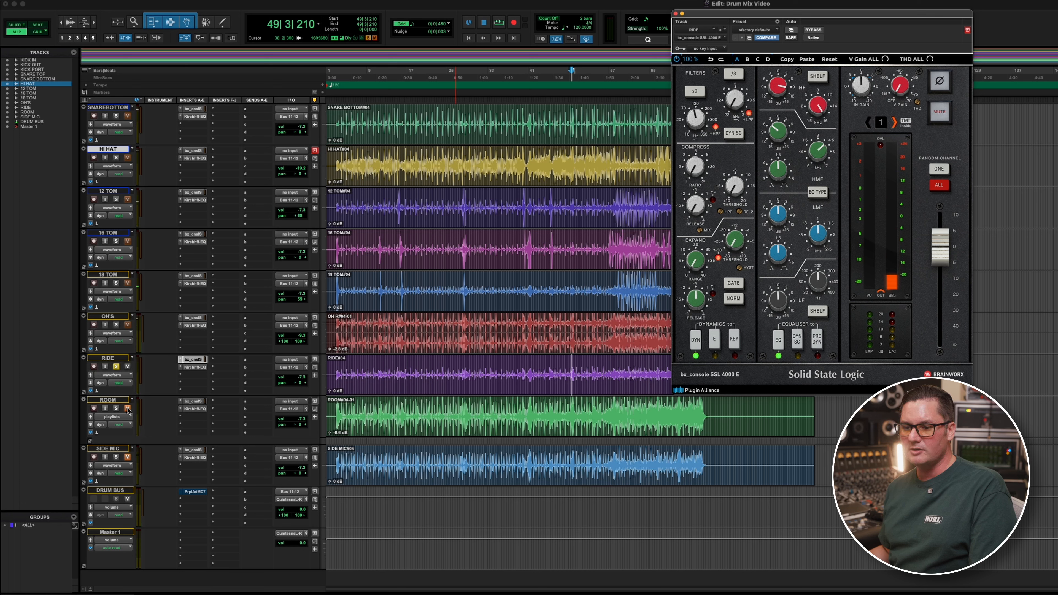
- Solo the ROOM track, reduce the waveform height and move playback to around bar 9
click(116, 408)
key(space)
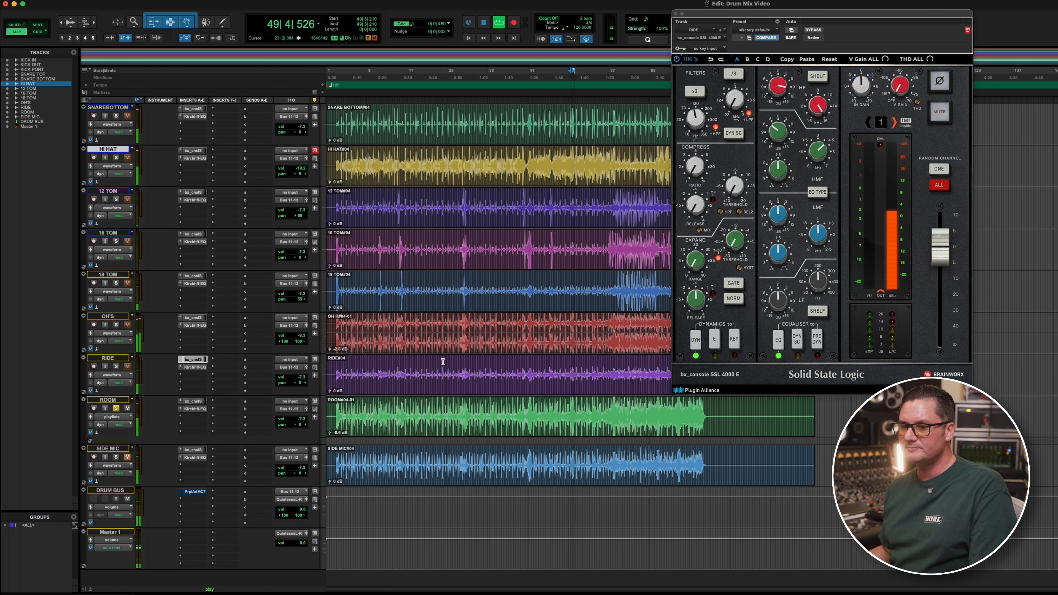
key(alt+super+[)
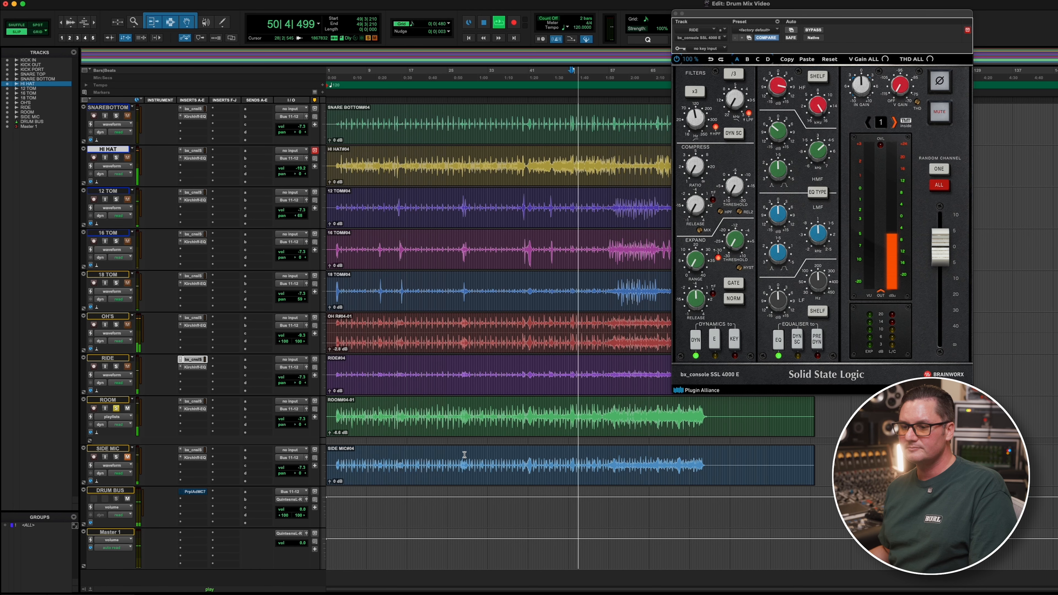
click(368, 399)
key(space)
- Shape ROOM's SSL equaliser during playback, boosting the HF band and cutting the HMF band
click(193, 401)
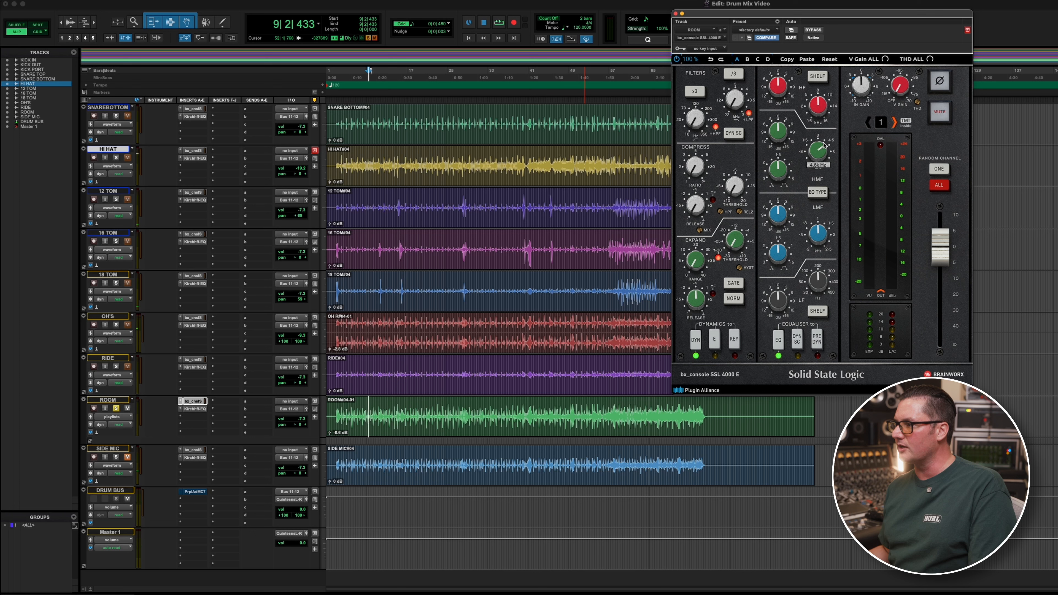
key(space)
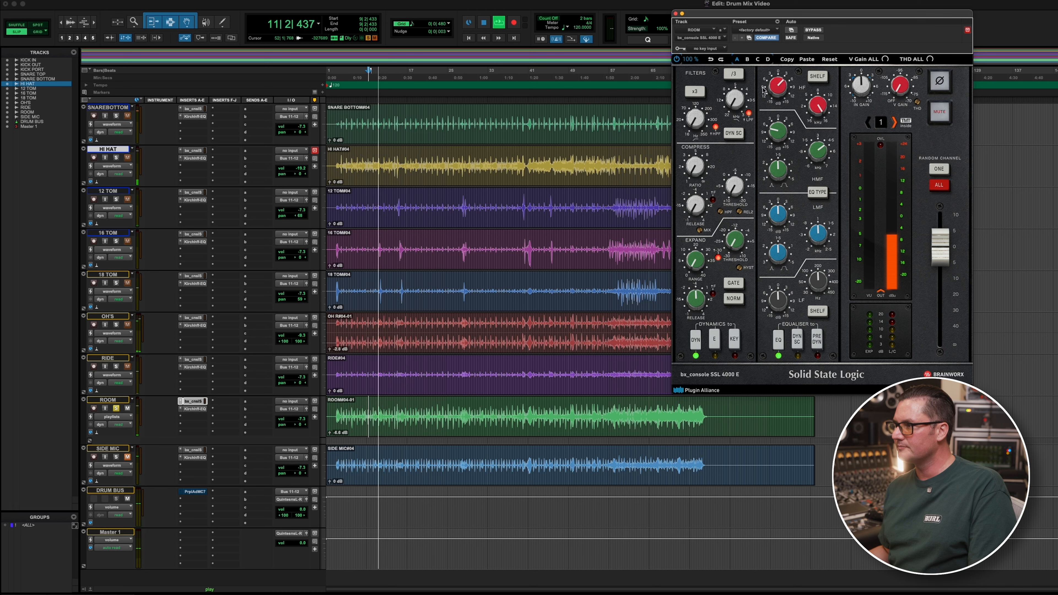
key(space)
- Insert the mono/stereo bx_stereomaker on the ROOM track, load its 03 Drums C preset and play the result
click(189, 416)
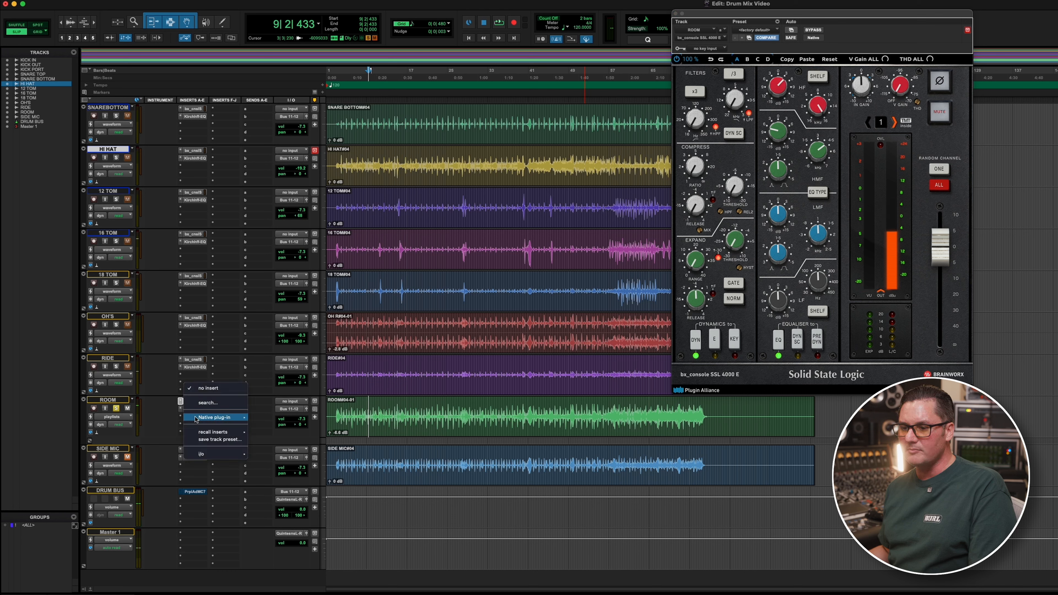
mouse_move(216, 417)
mouse_move(292, 460)
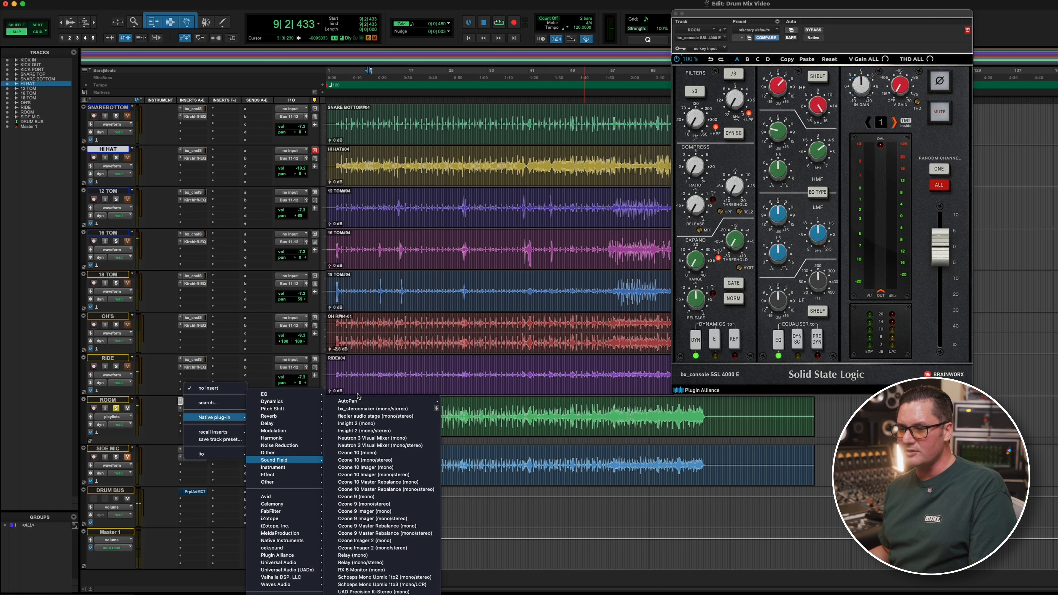
click(355, 408)
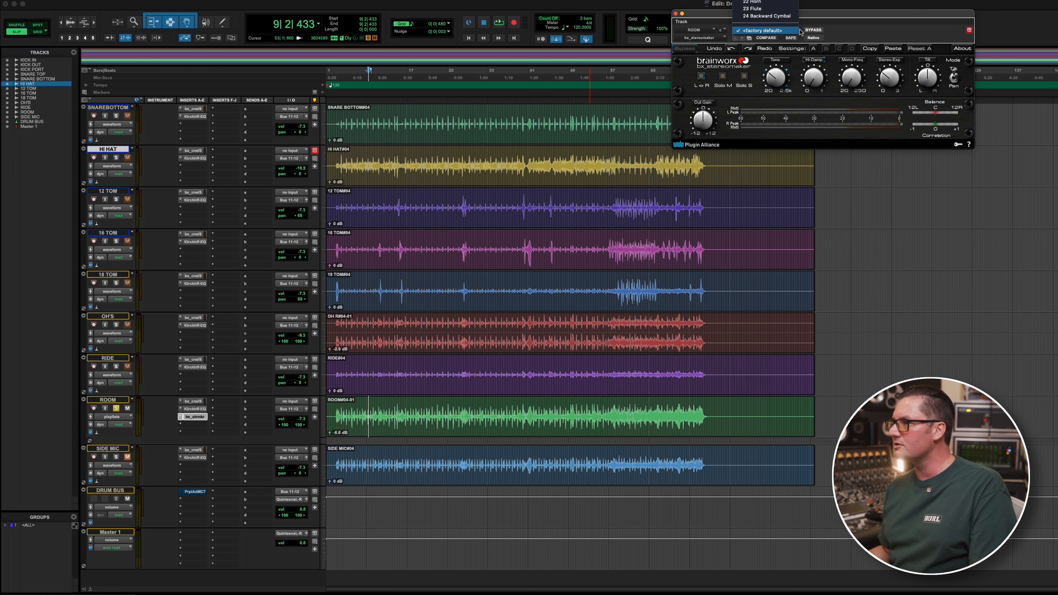
click(756, 30)
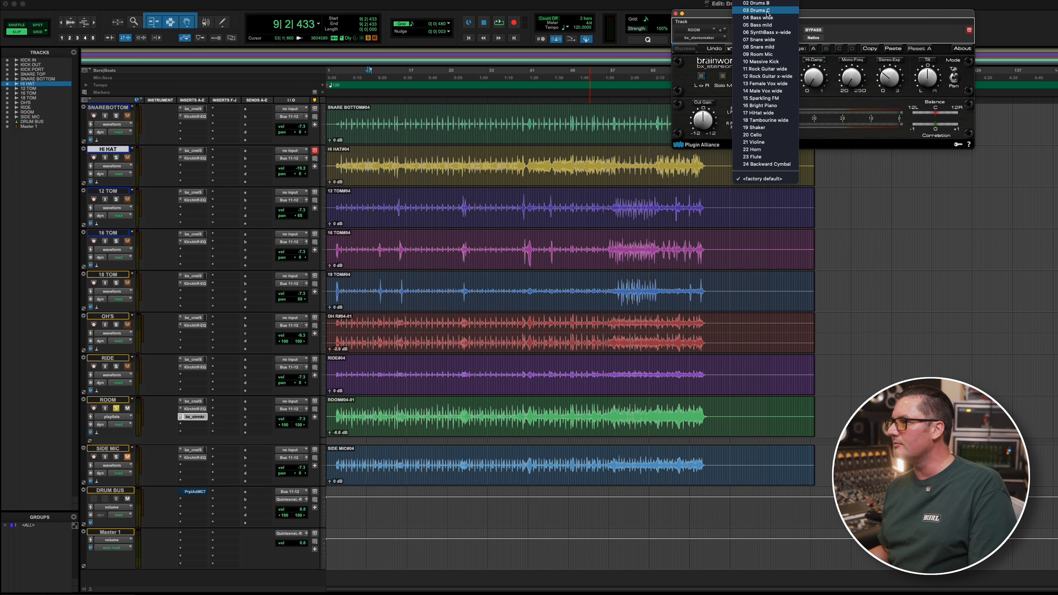
click(768, 10)
key(space)
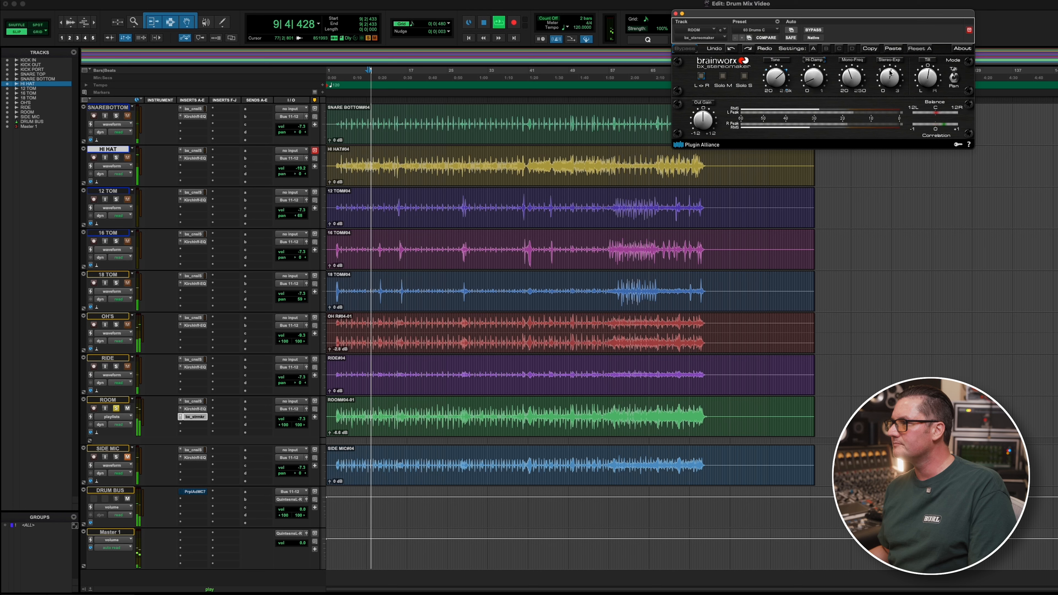
- Compare the ROOM track with its three insert plug-ins bypassed and active during playback
click(676, 13)
click(195, 402)
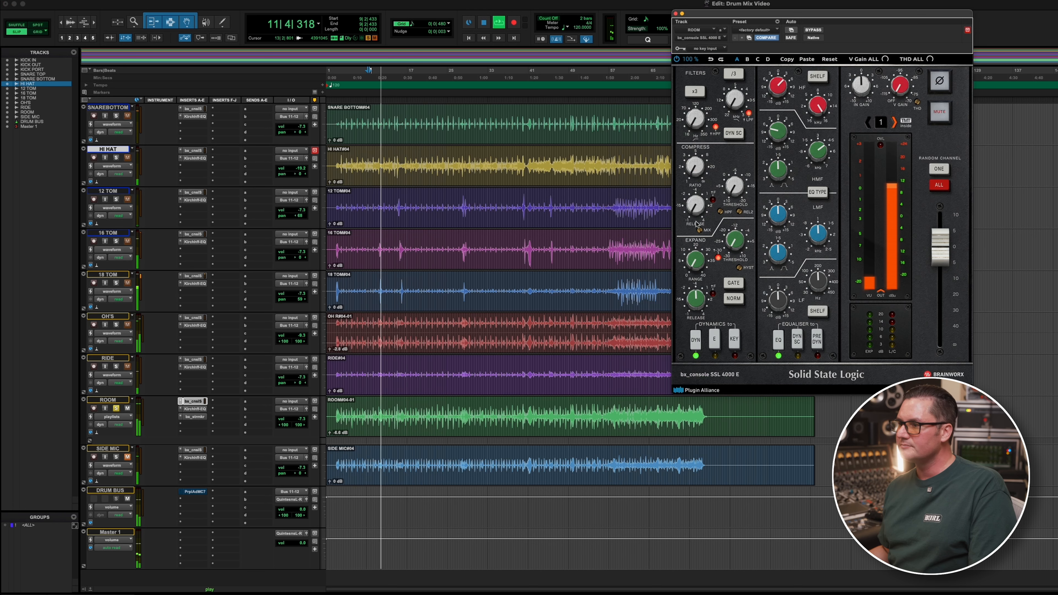
super+click(194, 402)
super+click(194, 409)
super+click(194, 417)
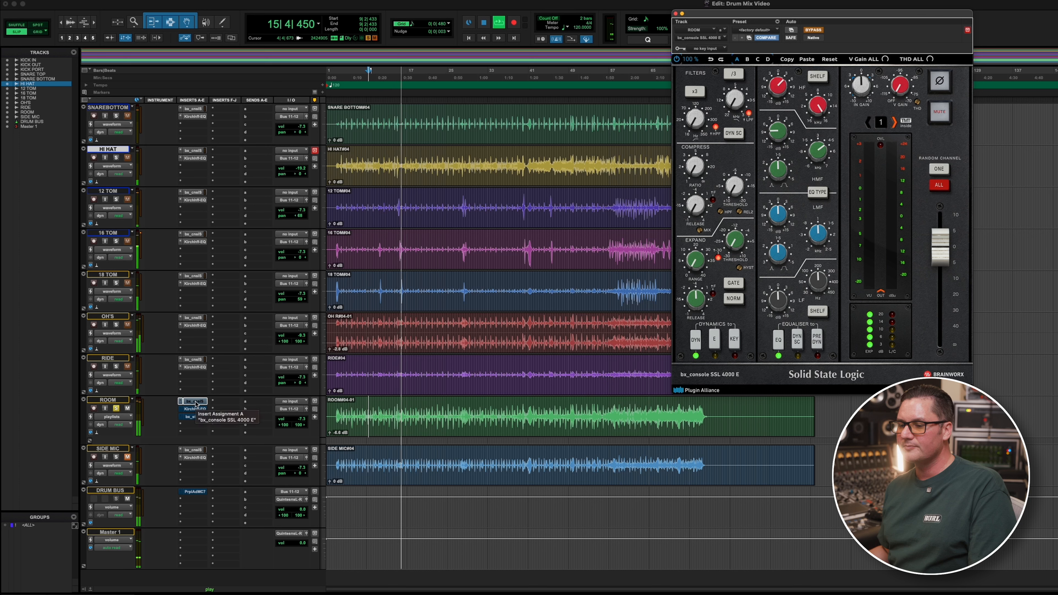
super+click(195, 401)
super+click(194, 409)
super+click(194, 416)
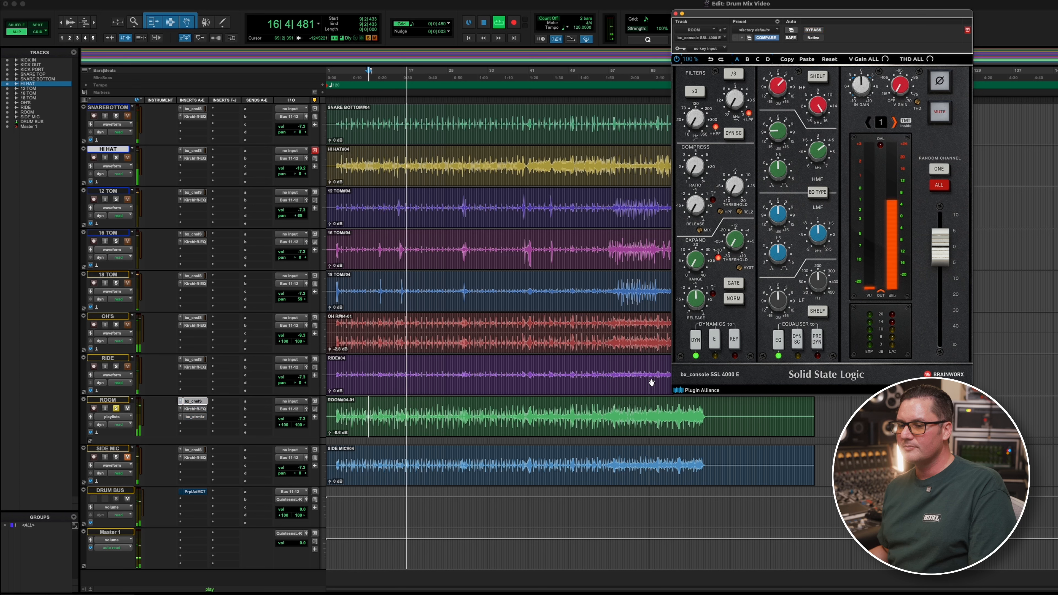
key(space)
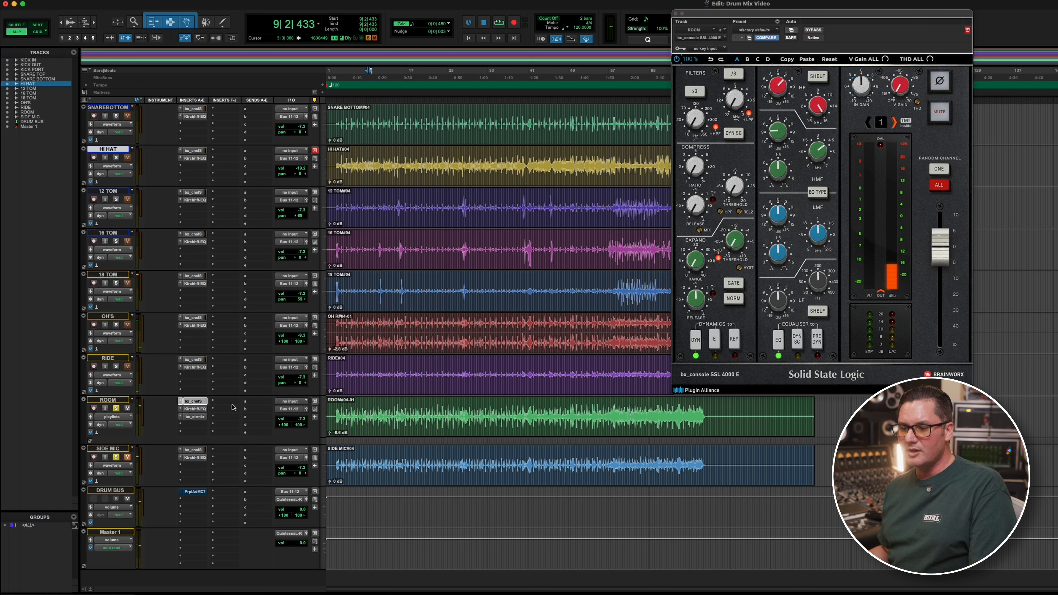
- Copy the ROOM track's insert plug-ins to SIDE MIC and audition SIDE MIC soloed with its SSL channel strip open
drag(195, 404, 200, 454)
drag(194, 417, 198, 431)
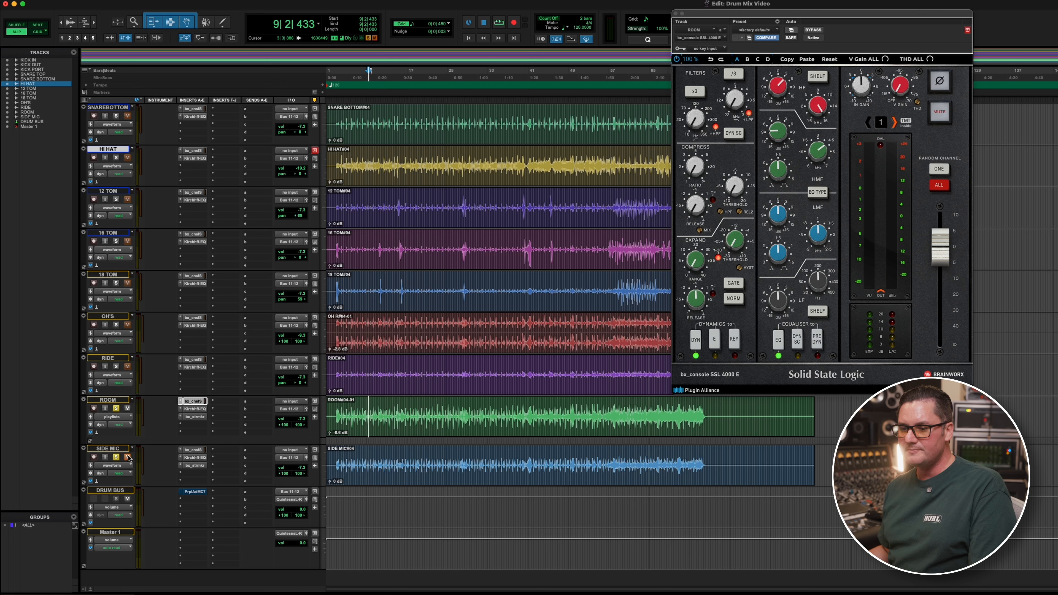
click(117, 410)
key(space)
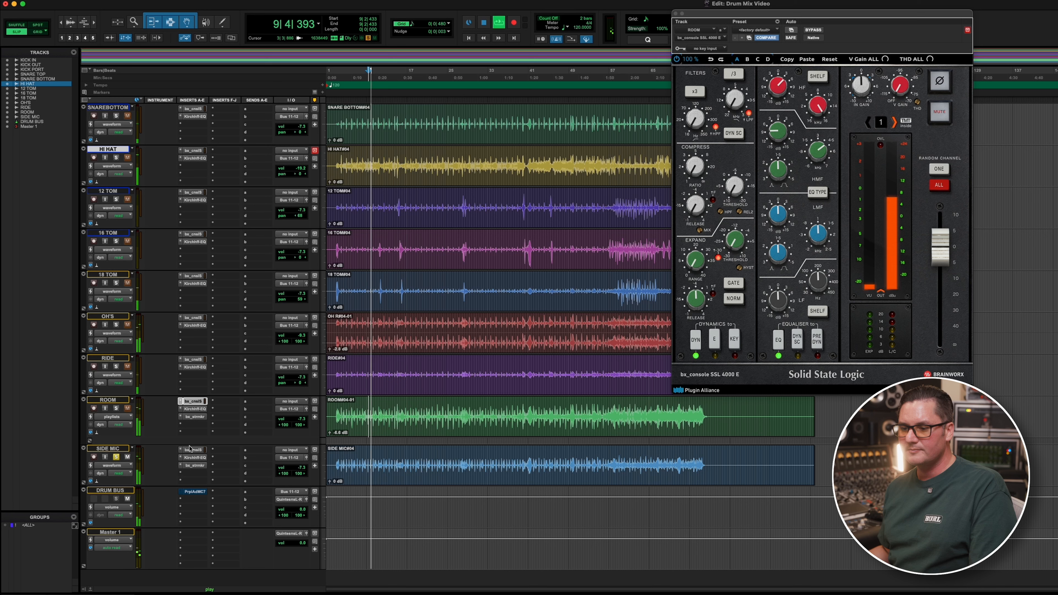
click(194, 450)
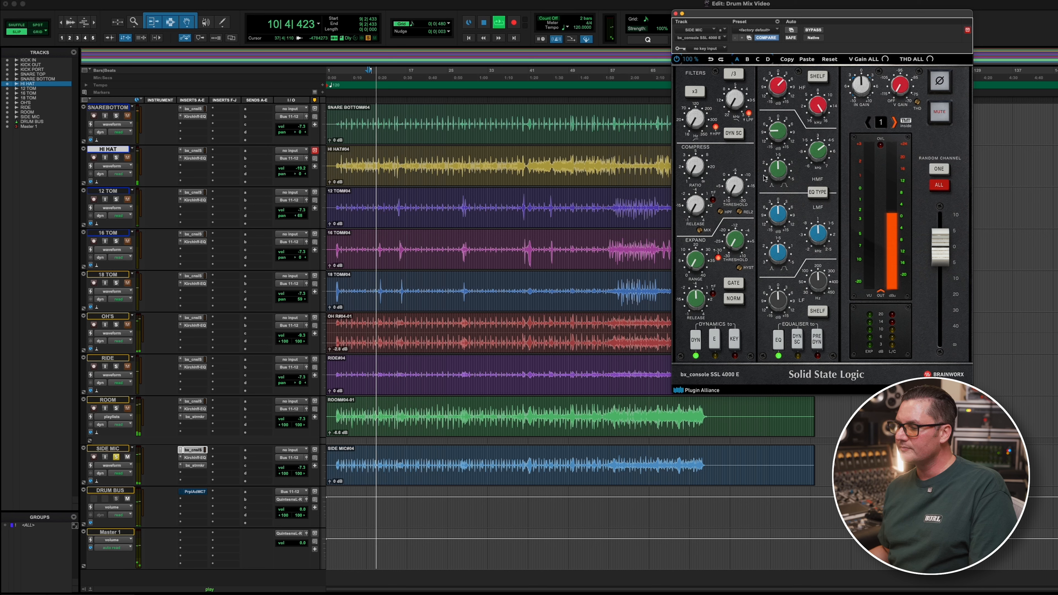
key(space)
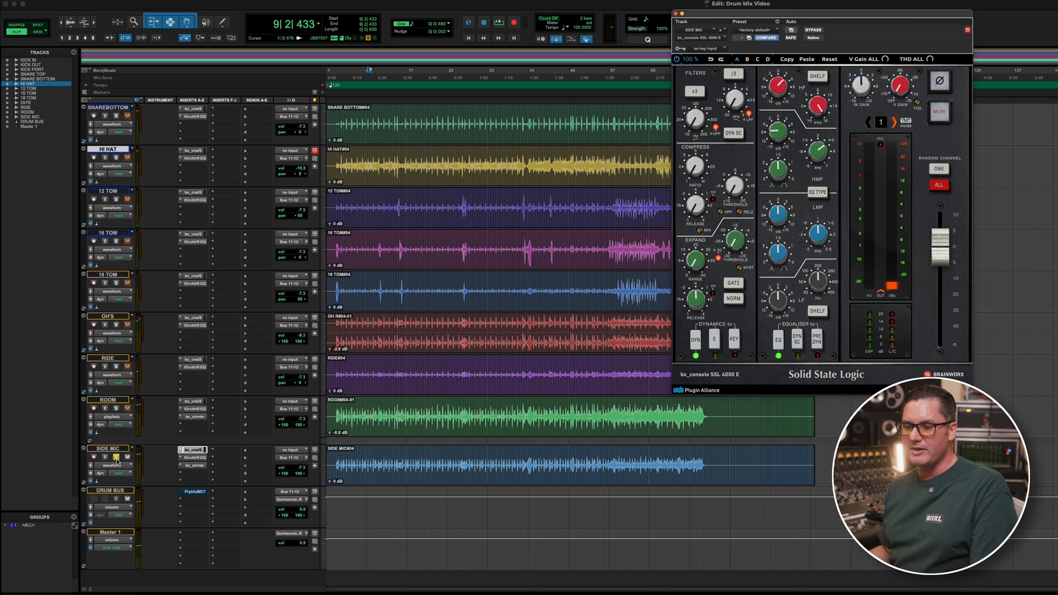
- Clear the solos, unmute the drum tracks except the muted ROOM and SIDE MIC, and play from around bar 4
drag(379, 460, 455, 462)
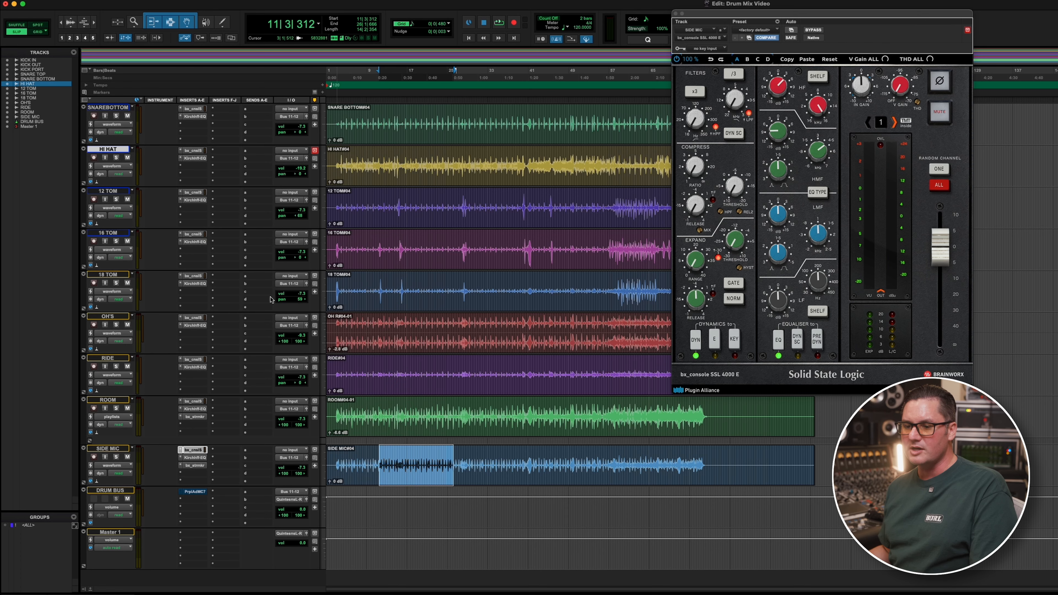
scroll(250, 354, down, 3)
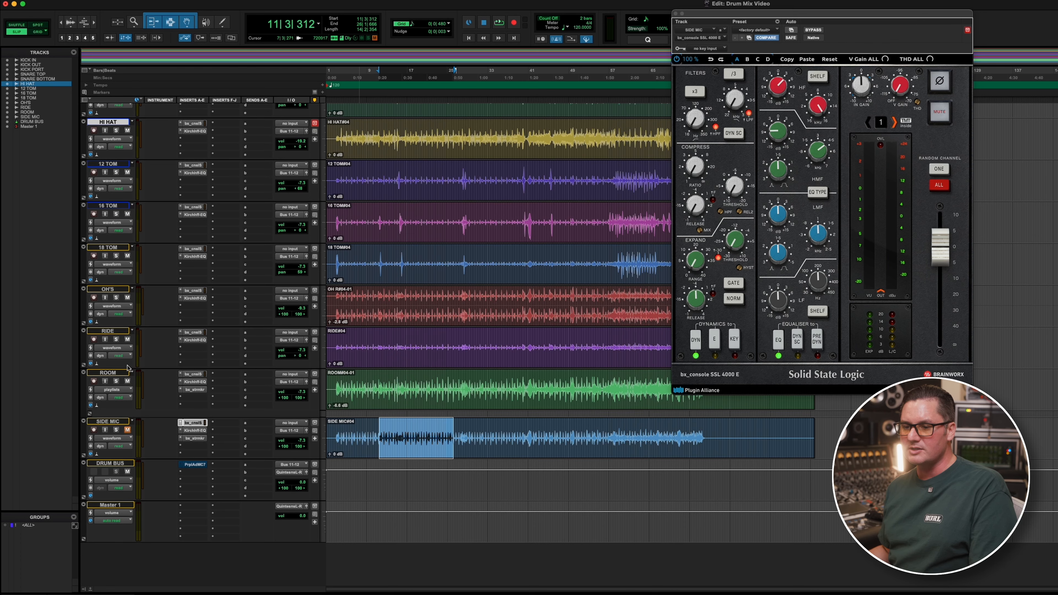
scroll(437, 303, up, 10)
click(343, 159)
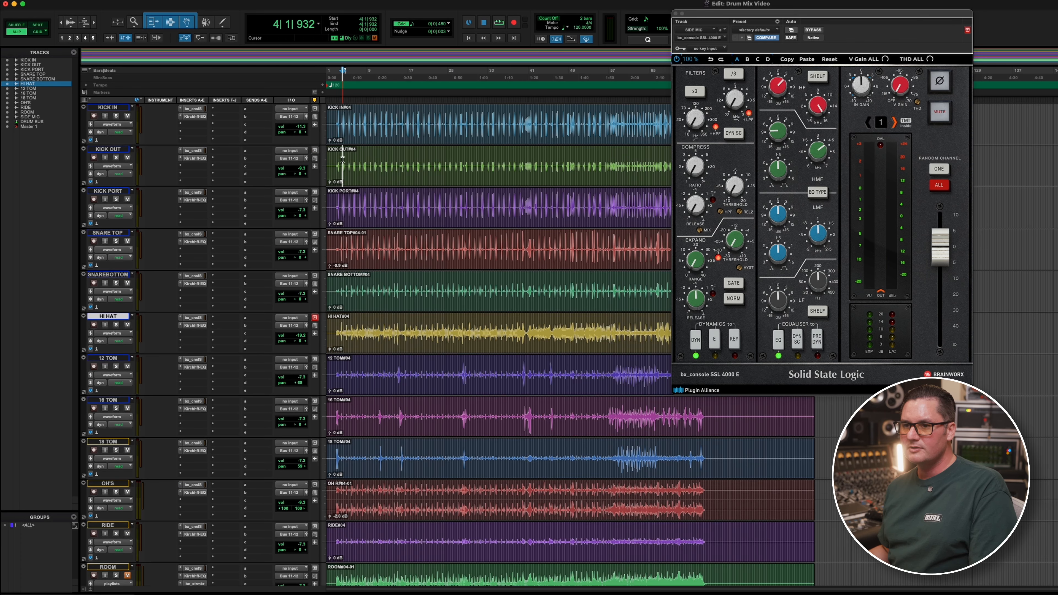
scroll(432, 236, down, 5)
key(space)
scroll(420, 219, up, 5)
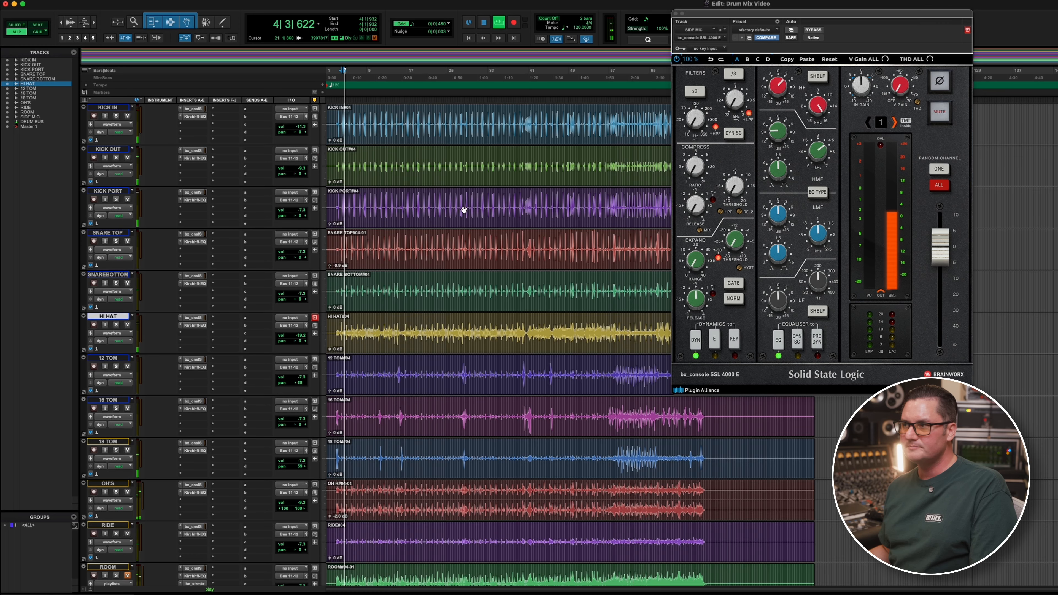
- Close the plug-in window and raise the SNARE TOP volume to -3.4 dB
click(676, 13)
drag(301, 252, 301, 249)
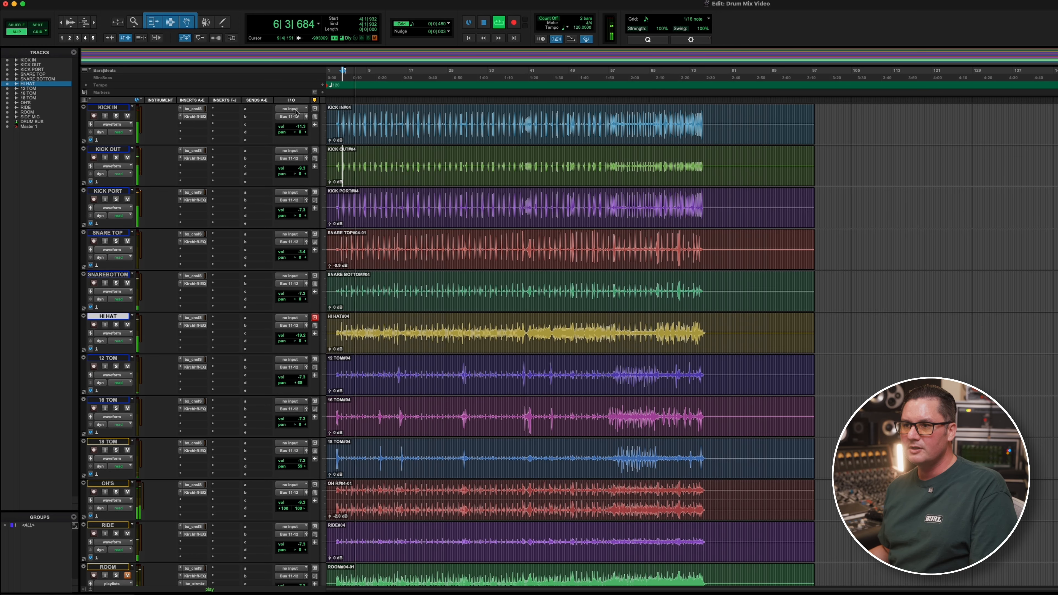
- Group the KICK IN, KICK OUT and KICK PORT tracks as a Mix/Edit group named KICKS
click(116, 107)
shift+click(108, 191)
key(super+g)
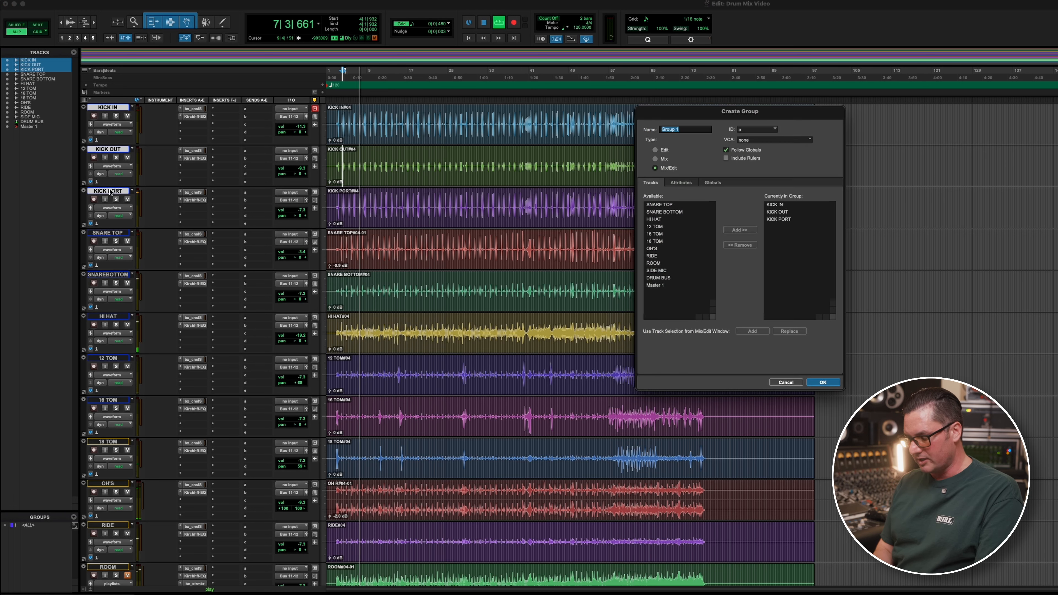
text(KICKS)
key(Return)
- Lower the KICKS group until KICK PORT is at -11.2 dB, and set the OH'S volume to -11.2 dB
click(301, 169)
drag(302, 170, 302, 174)
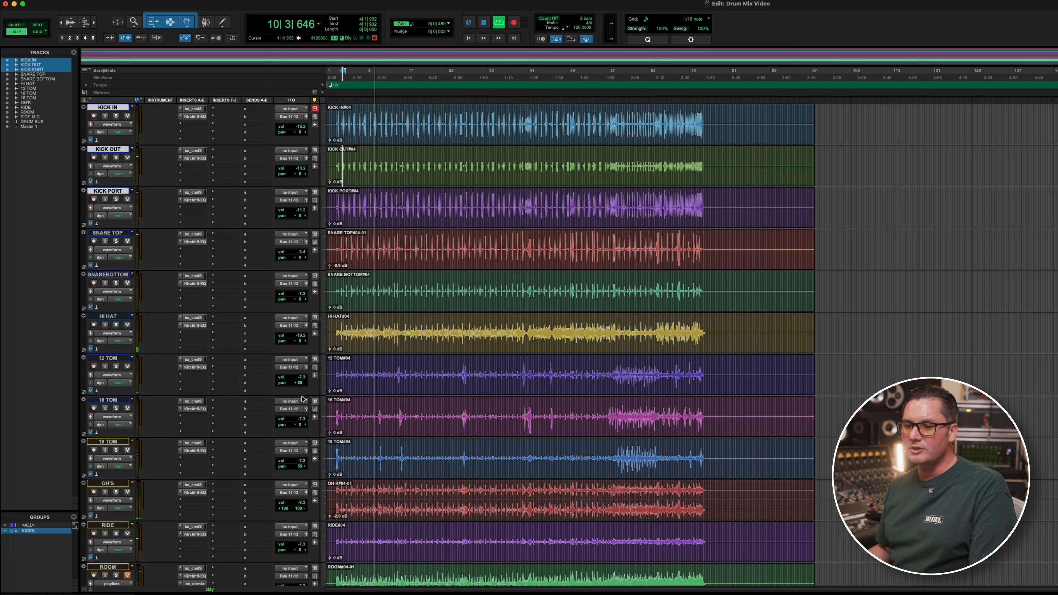
drag(302, 502, 303, 505)
- Mute the HI HAT and OH'S tracks and lower the HI HAT volume to -22.8 dB
click(127, 324)
click(128, 491)
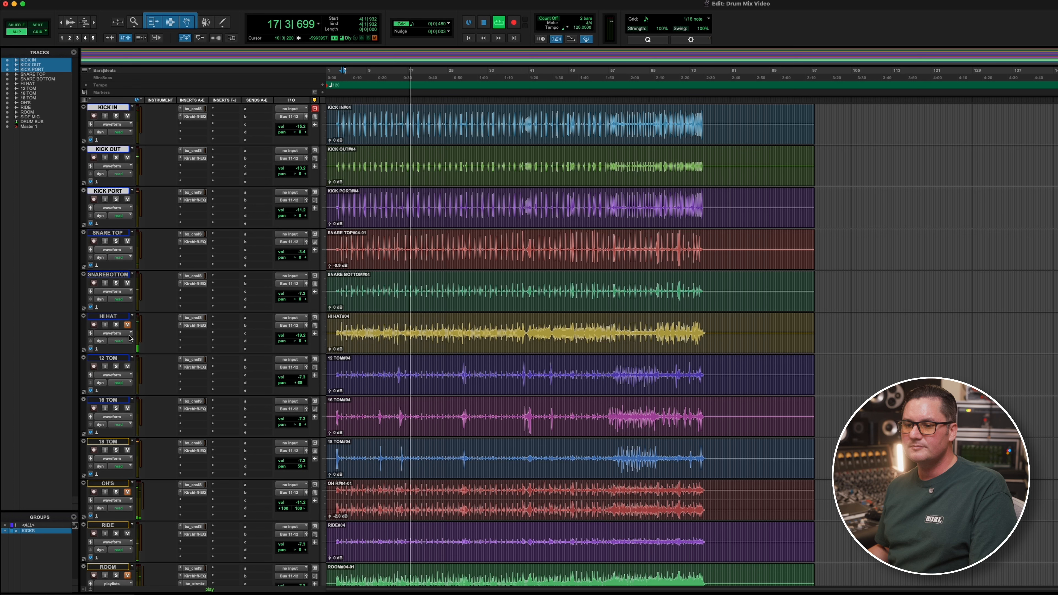
drag(305, 336, 304, 339)
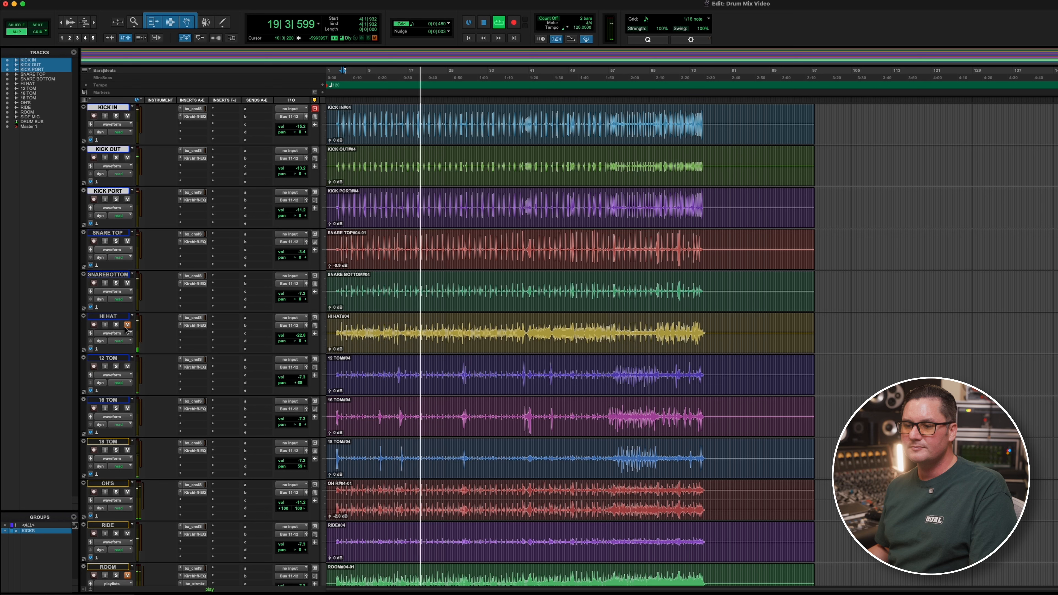
- Raise the HI HAT volume to -20.8 dB and place the playback start near the beginning of the drum recording
drag(299, 335, 299, 339)
key(space)
click(346, 199)
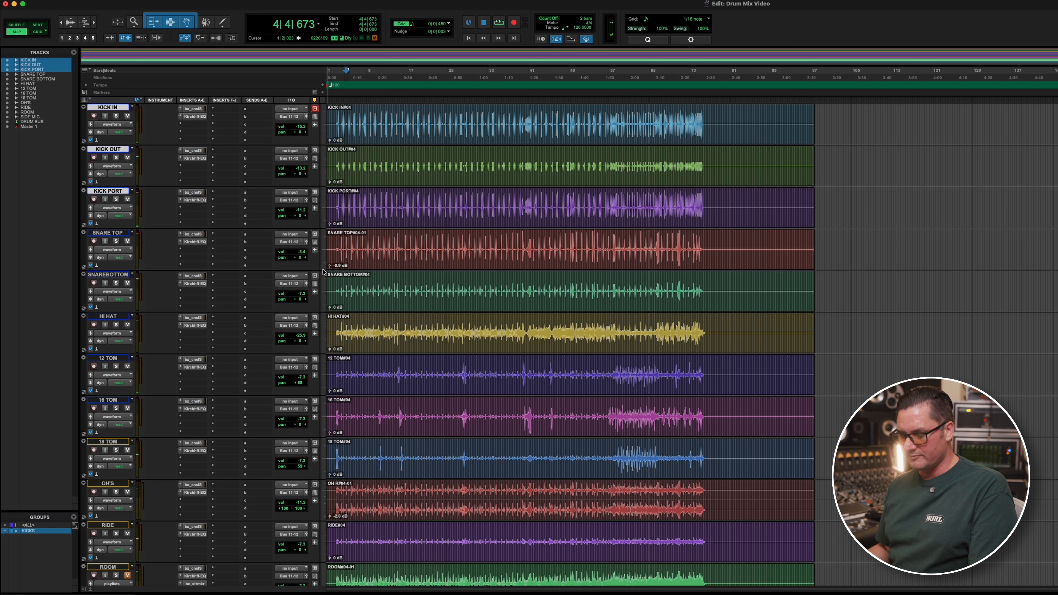
- Solo the SNARE TOP track and listen to it from just before its first main hit
key(super+bracketright)
key(super+bracketright)
key(super+bracketright)
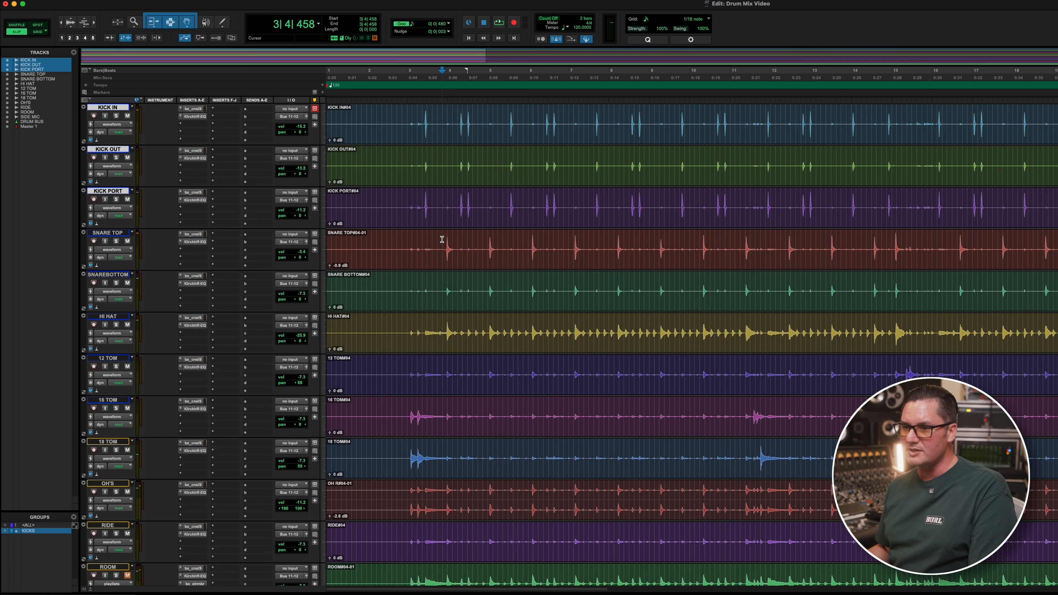
key(super+bracketleft)
click(116, 241)
key(space)
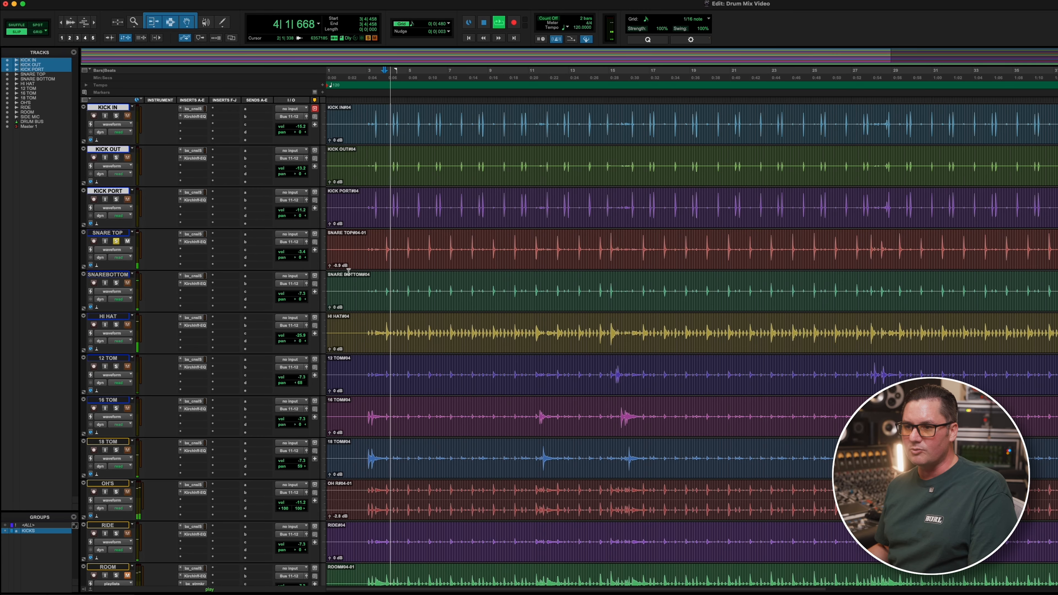
key(space)
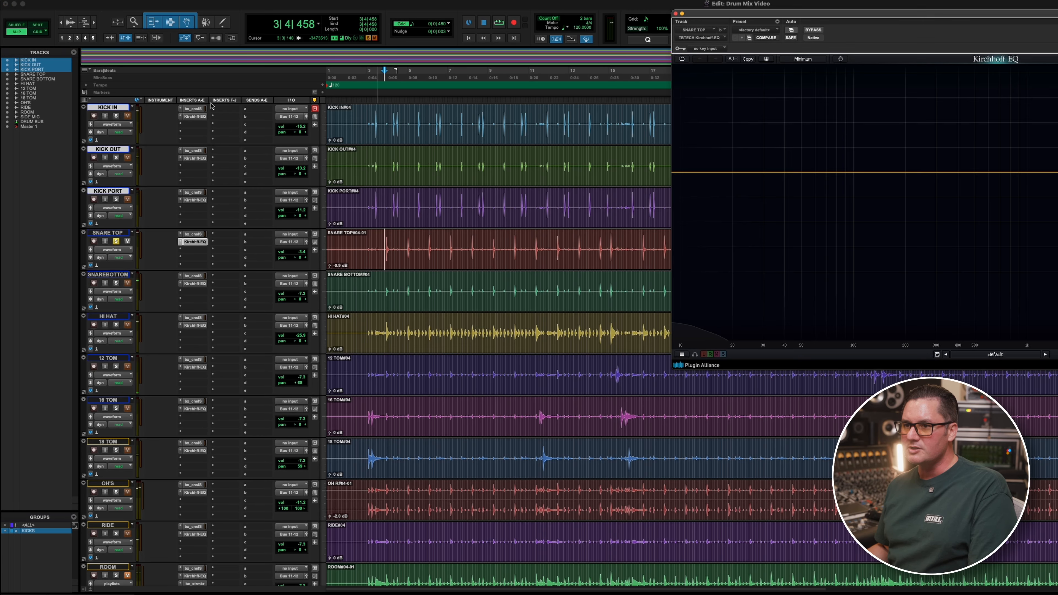
- Open the Kirchhoff EQ on SNARE TOP and add a flat low shelf band at about 34 Hz
click(198, 201)
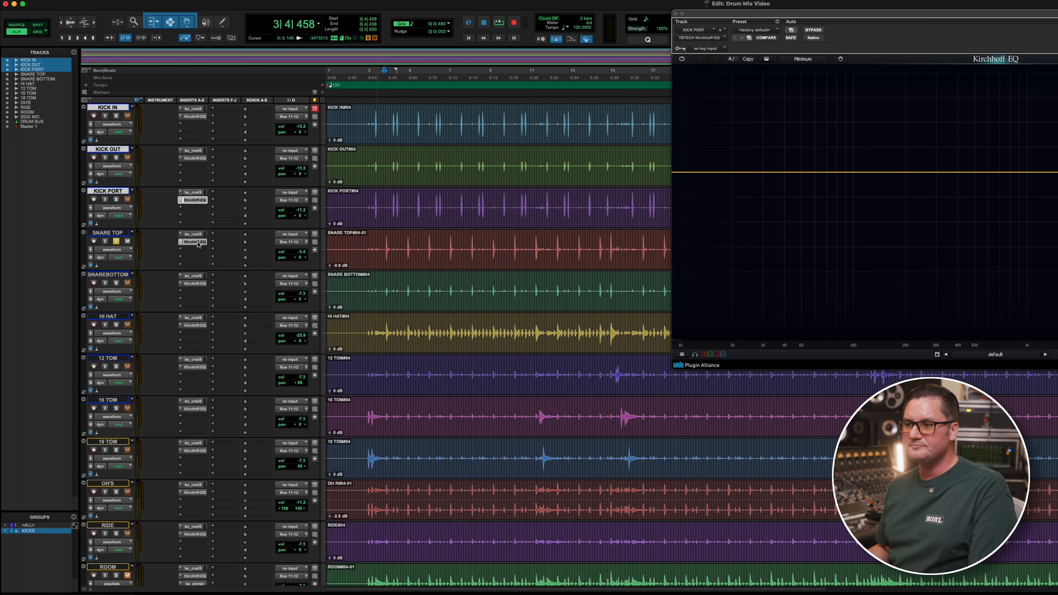
drag(870, 15, 608, 41)
key(space)
double_click(470, 196)
key(space)
drag(470, 196, 447, 197)
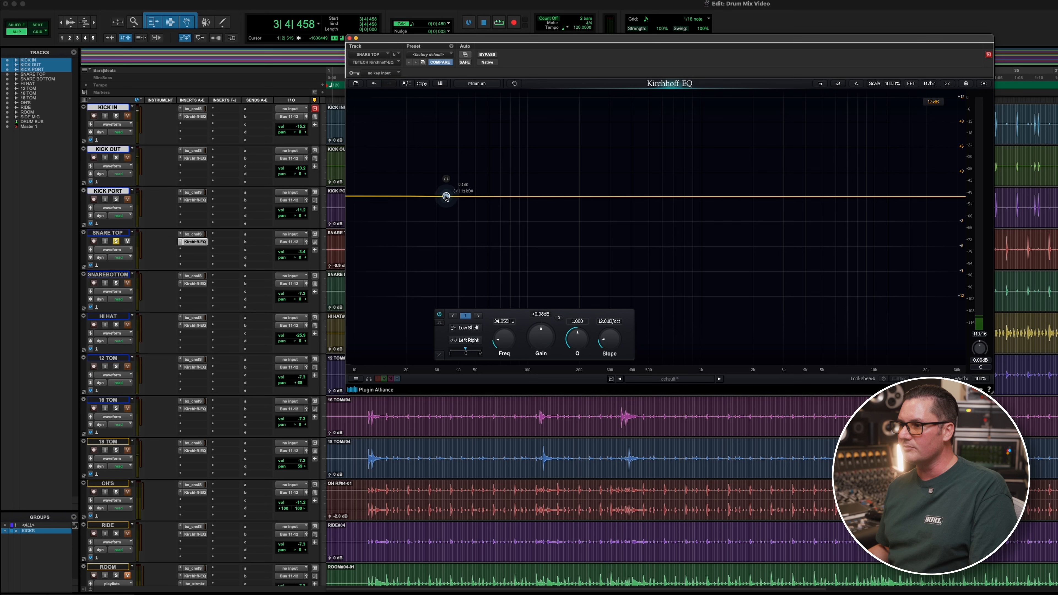
- Add a narrow bell band with a Q of 34.24 and a 12 dB boost to the SNARE TOP EQ
drag(516, 197, 503, 95)
scroll(544, 179, up, 10)
key(space)
key(space)
drag(491, 42, 502, 342)
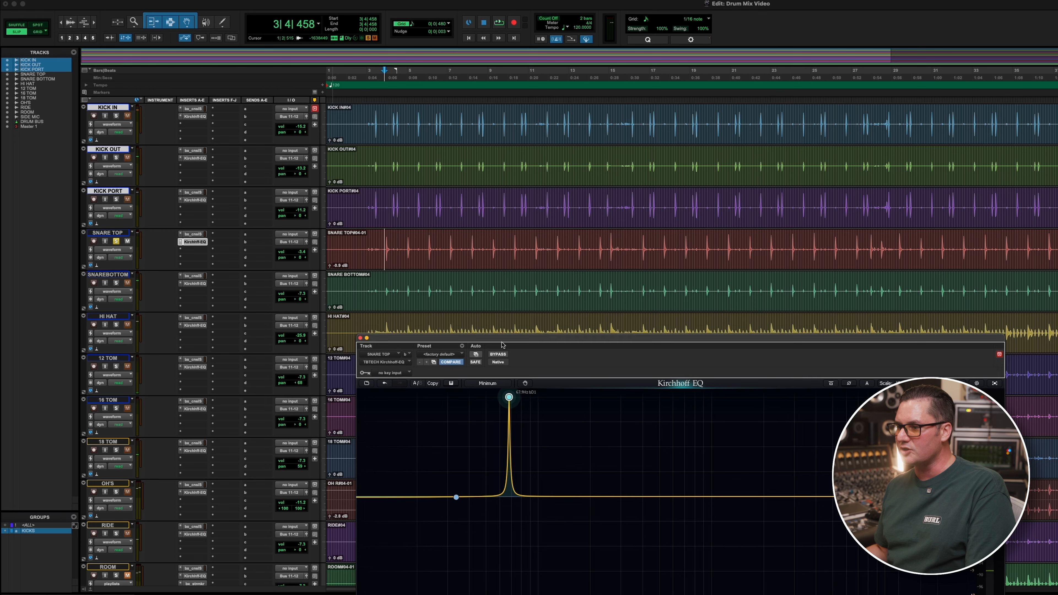
- Select the first main snare hit on the SNARE TOP track and play that selection in a loop
click(387, 240)
key(t)
key(t)
key(t)
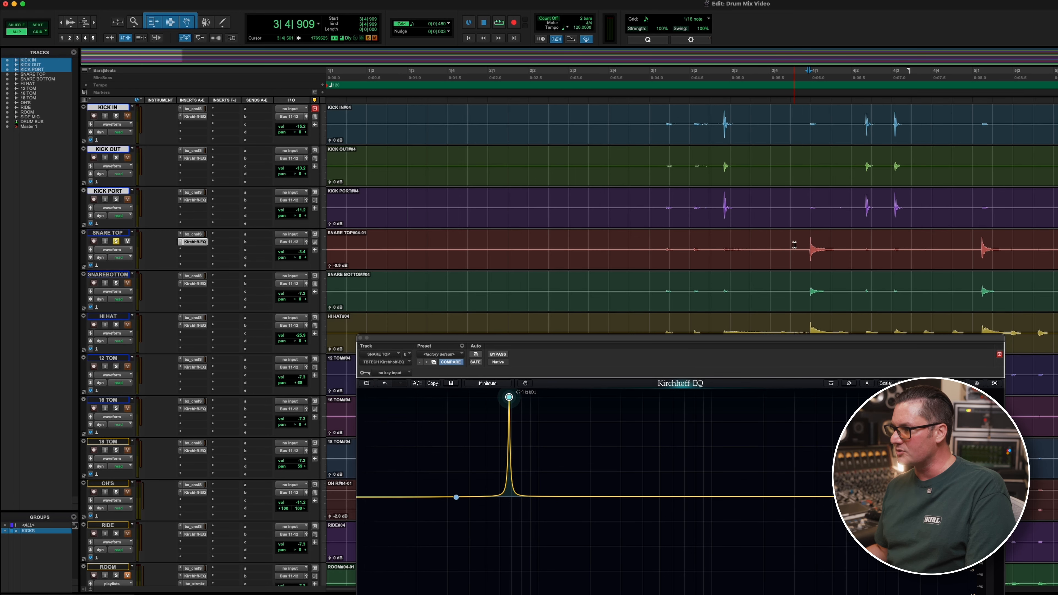
drag(794, 245, 895, 250)
key(space)
drag(737, 339, 815, 107)
drag(587, 162, 608, 335)
key(space)
drag(846, 243, 794, 246)
key(space)
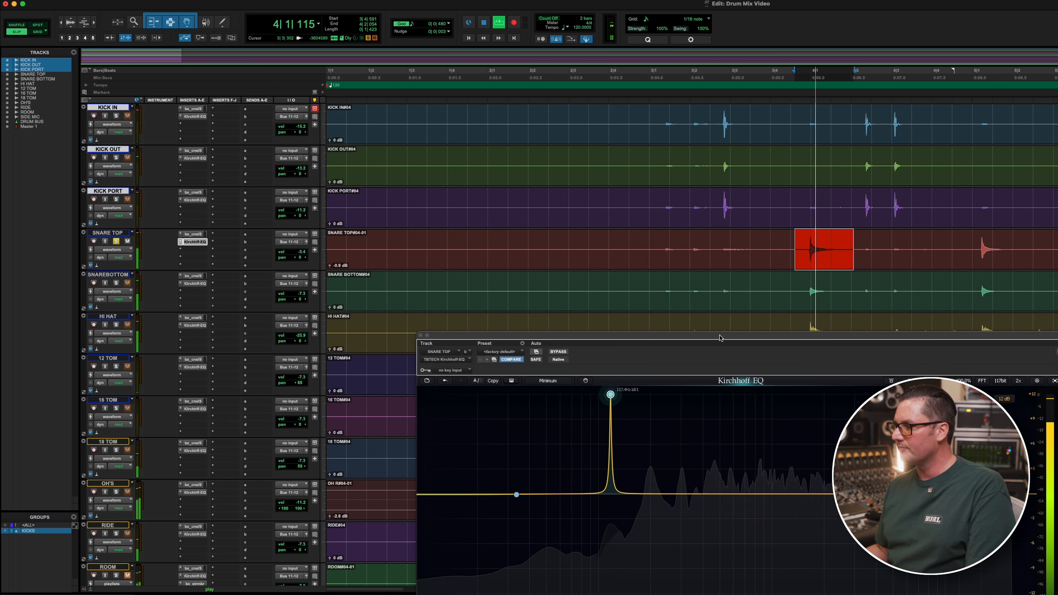
- Sweep the boosted bell band to about 260 Hz and cut it to about -6.6 dB
drag(720, 336, 741, 70)
drag(632, 129, 655, 93)
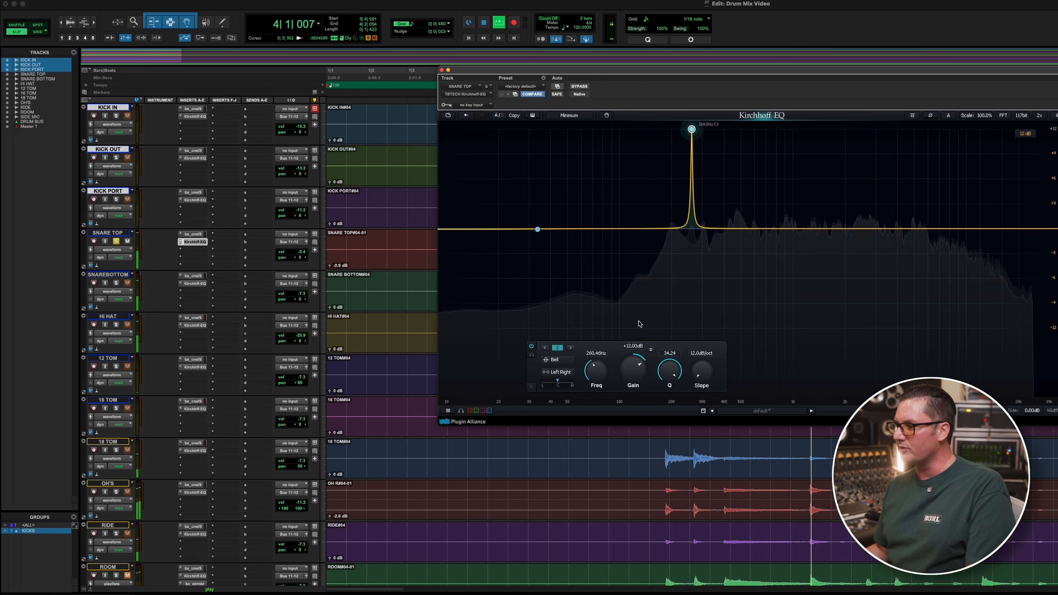
drag(692, 129, 692, 277)
drag(632, 397, 632, 400)
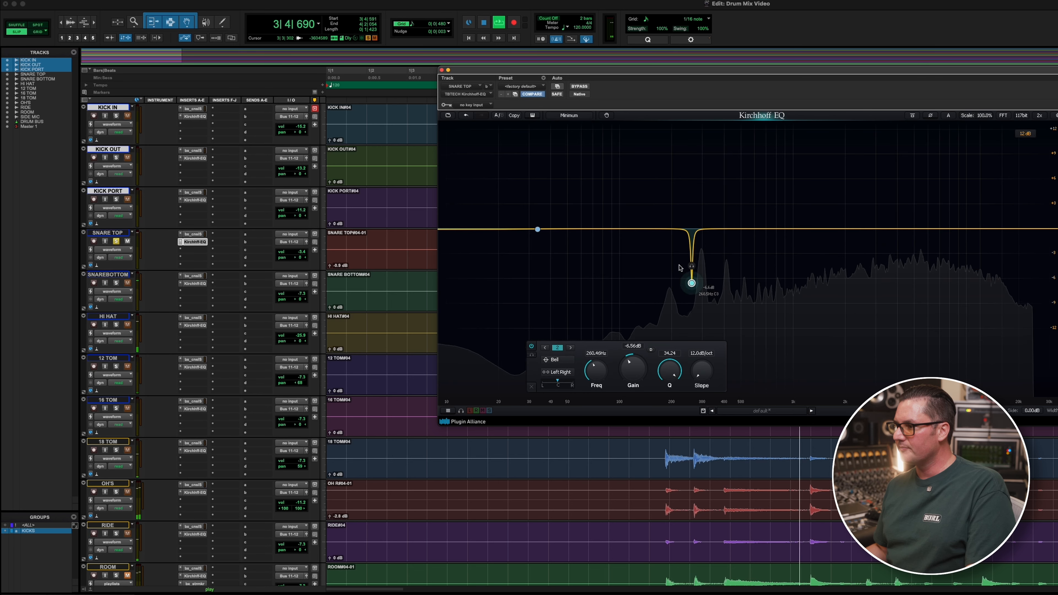
- Add a bell band with a Q of 40 at about 211 Hz and cut it to about -6.8 dB
key(space)
drag(657, 230, 670, 104)
scroll(664, 163, up, 5)
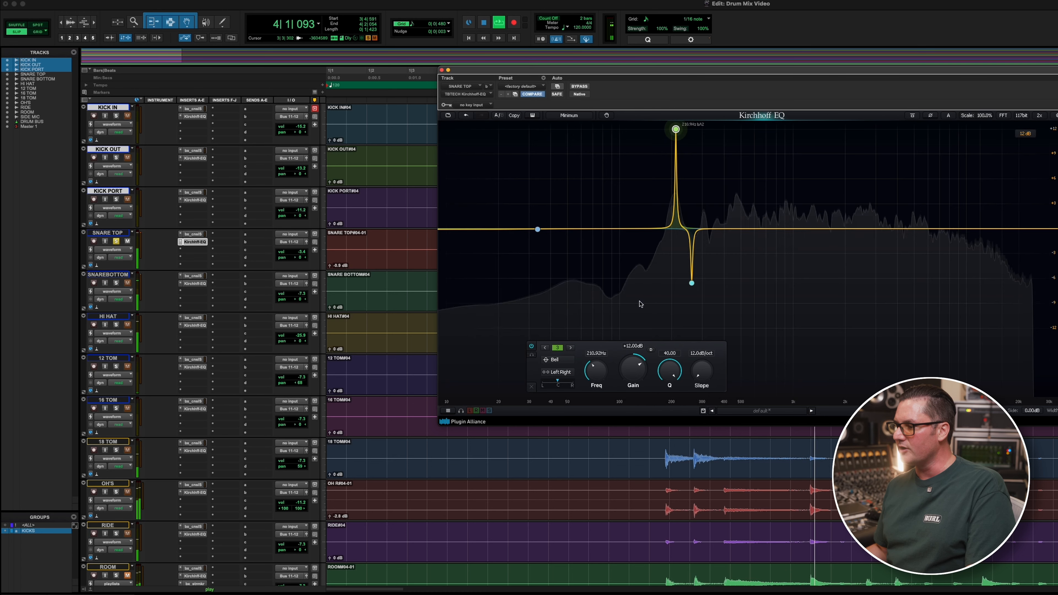
drag(633, 368, 628, 399)
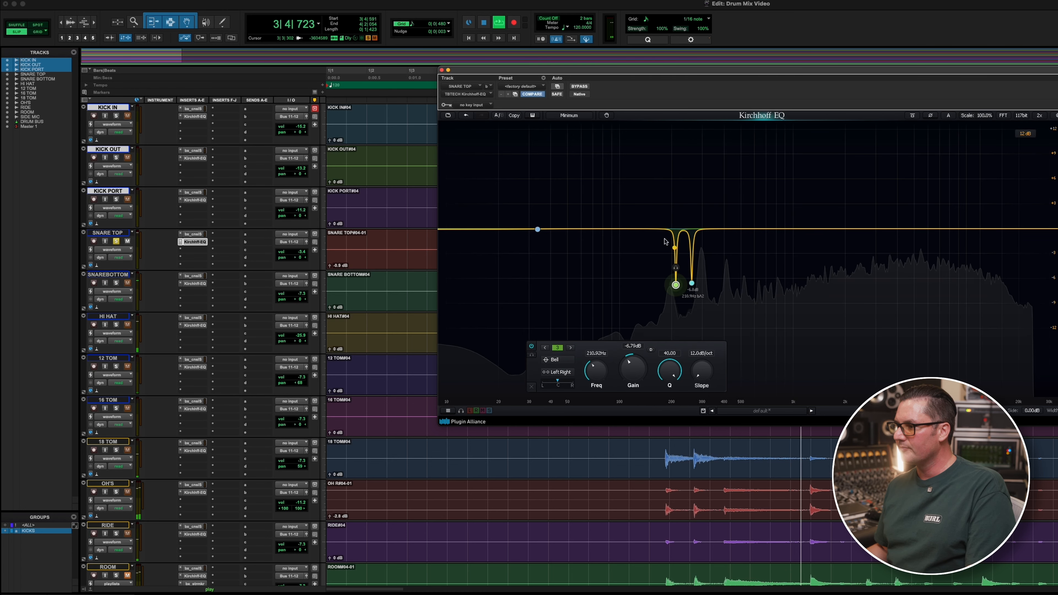
- Add two bell cuts with a Q of 40 to the SNARE TOP EQ, near 199 Hz and 224 Hz
drag(649, 229, 650, 130)
scroll(654, 164, up, 10)
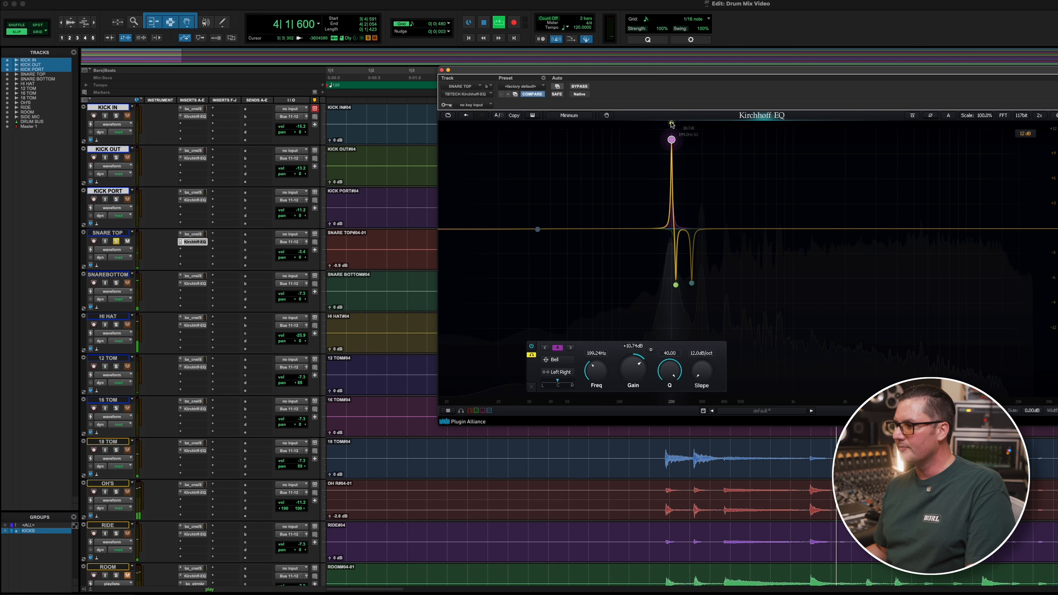
drag(672, 125, 672, 125)
drag(634, 369, 635, 389)
drag(656, 229, 680, 288)
scroll(657, 198, up, 10)
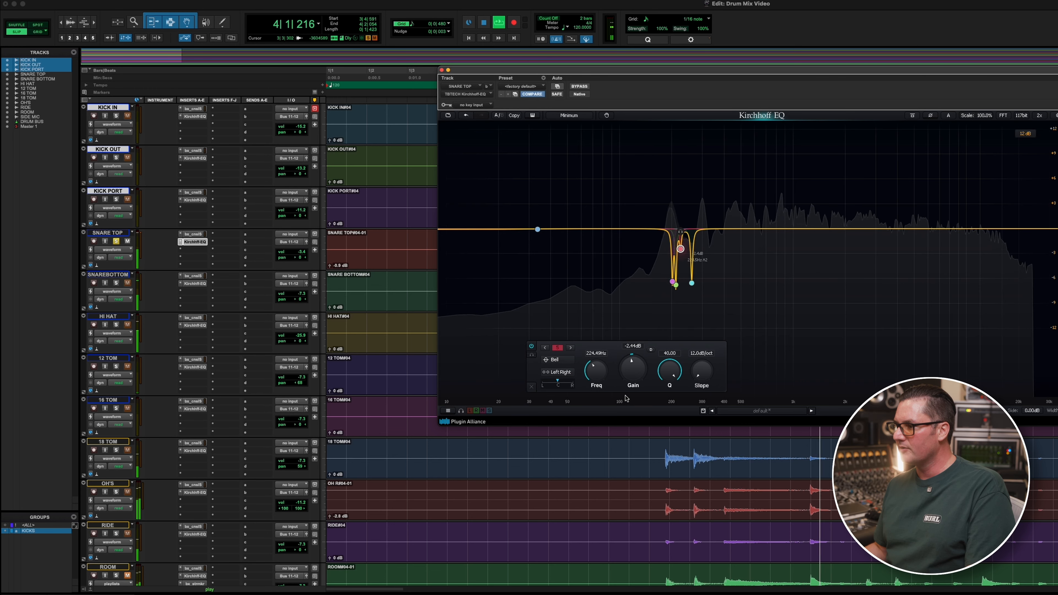
- Add a bell band with a Q of 40 at about 279 Hz and cut it to about -6.6 dB
drag(658, 236, 678, 124)
scroll(723, 162, up, 10)
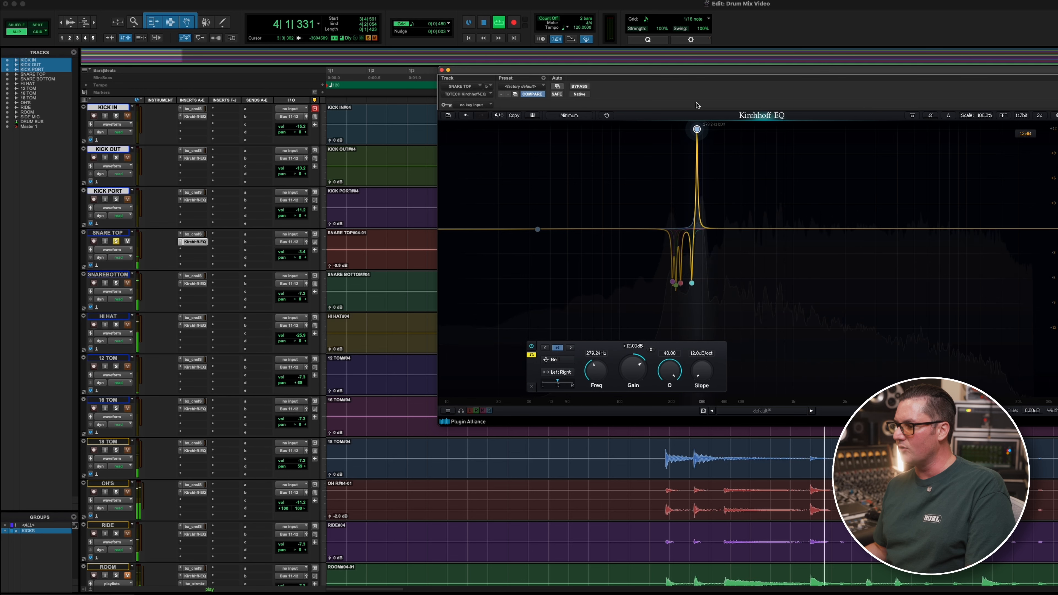
drag(696, 129, 696, 283)
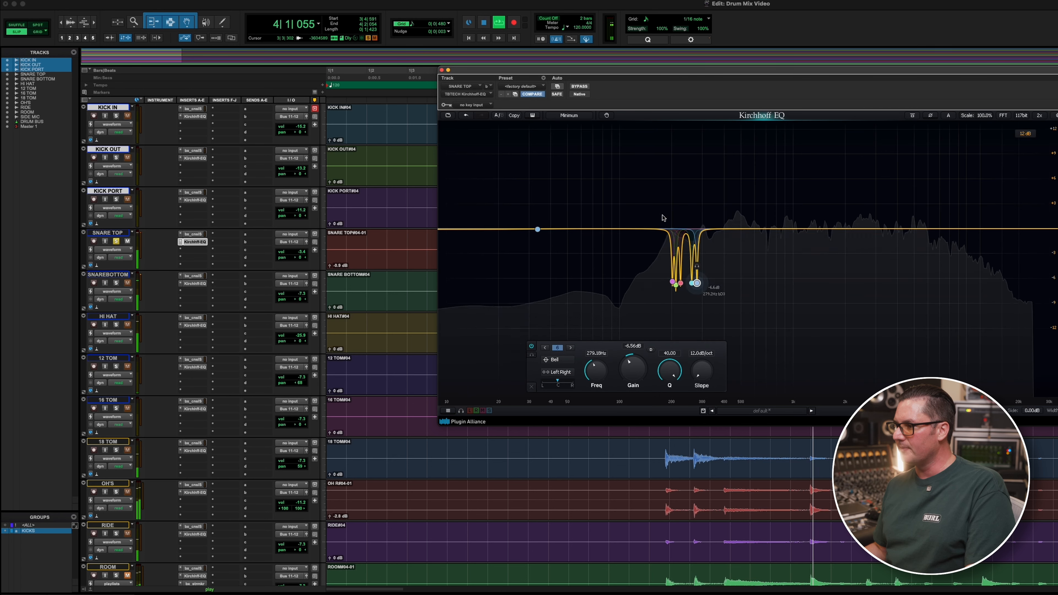
- Sweep a new narrow bell band to about 309 Hz with a Q of 37.17 and turn it into a cut
key(space)
drag(712, 229, 703, 122)
key(space)
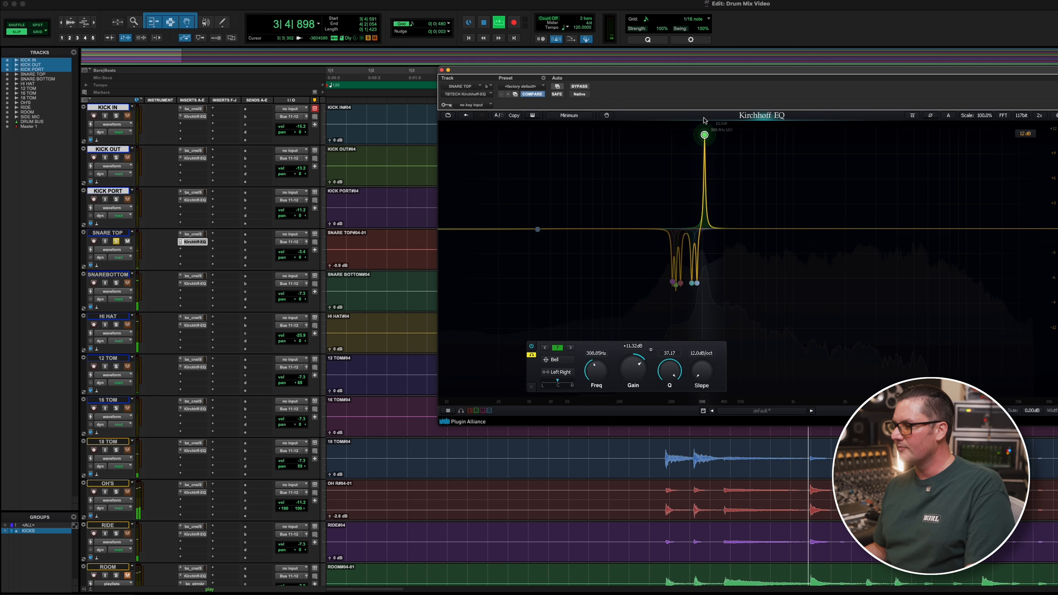
drag(703, 120, 704, 267)
- Sweep a new bell band with a Q of 40 to about 376 Hz and turn it into a deep cut
drag(652, 229, 705, 110)
scroll(726, 176, up, 10)
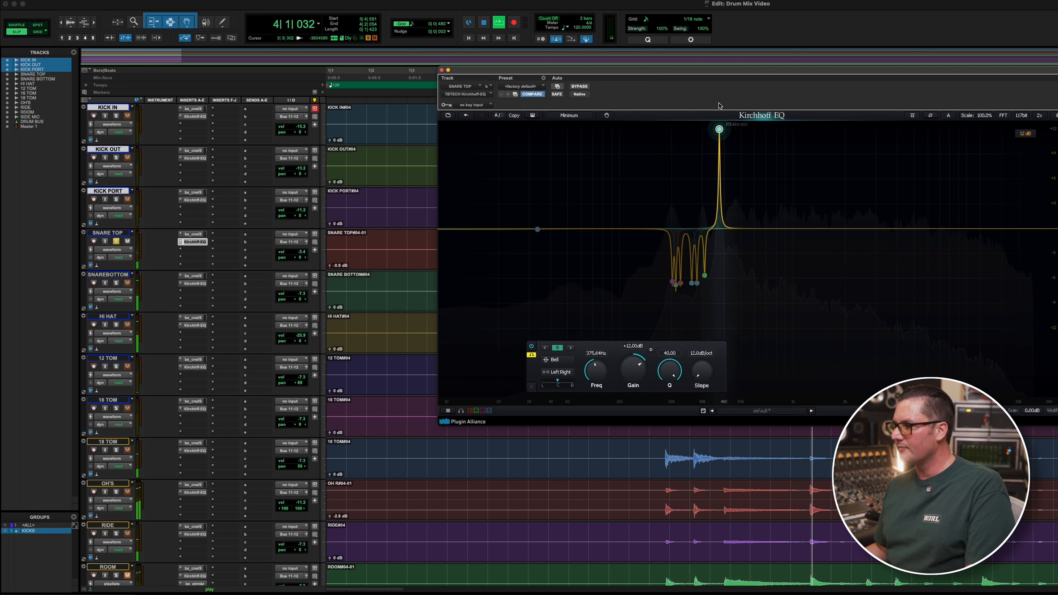
drag(718, 128, 719, 300)
- Add two bell cuts with a Q of 40, near 418 Hz at about -8.4 dB and 439 Hz at about -9 dB
drag(647, 229, 727, 108)
scroll(703, 191, up, 10)
key(space)
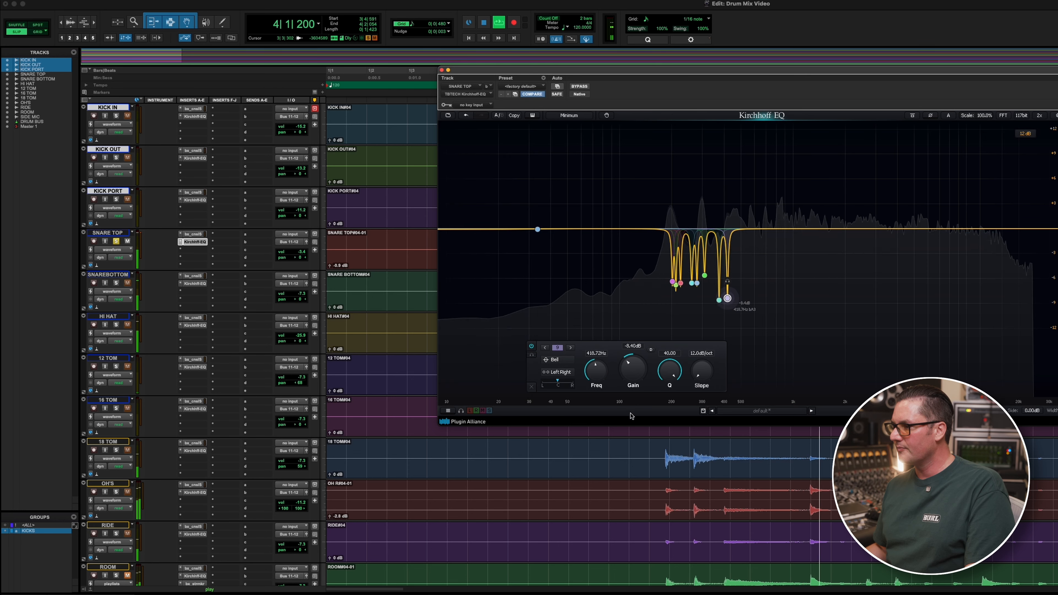
drag(631, 230, 728, 110)
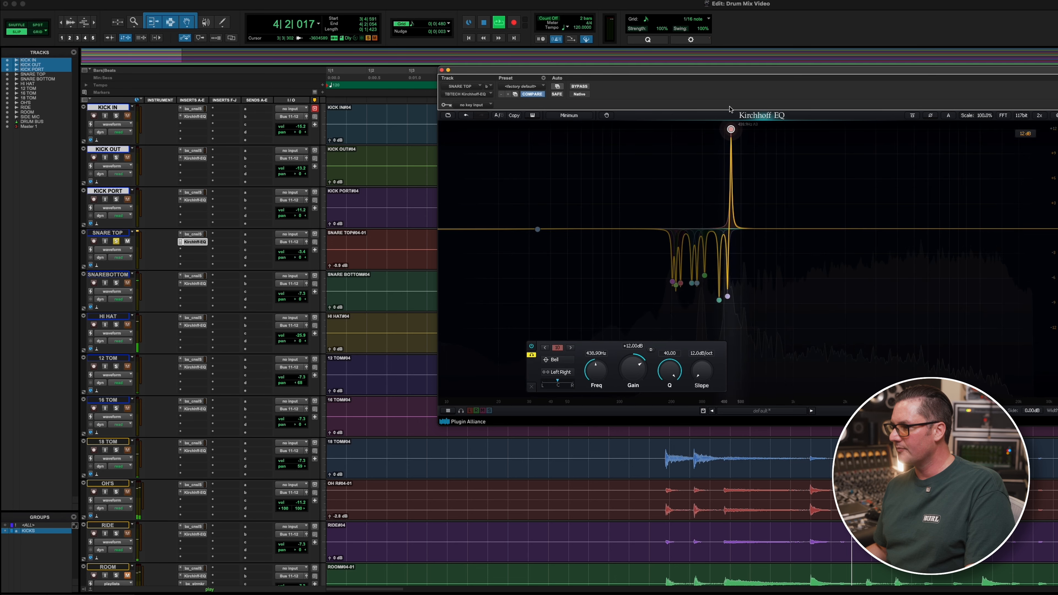
drag(634, 371, 631, 405)
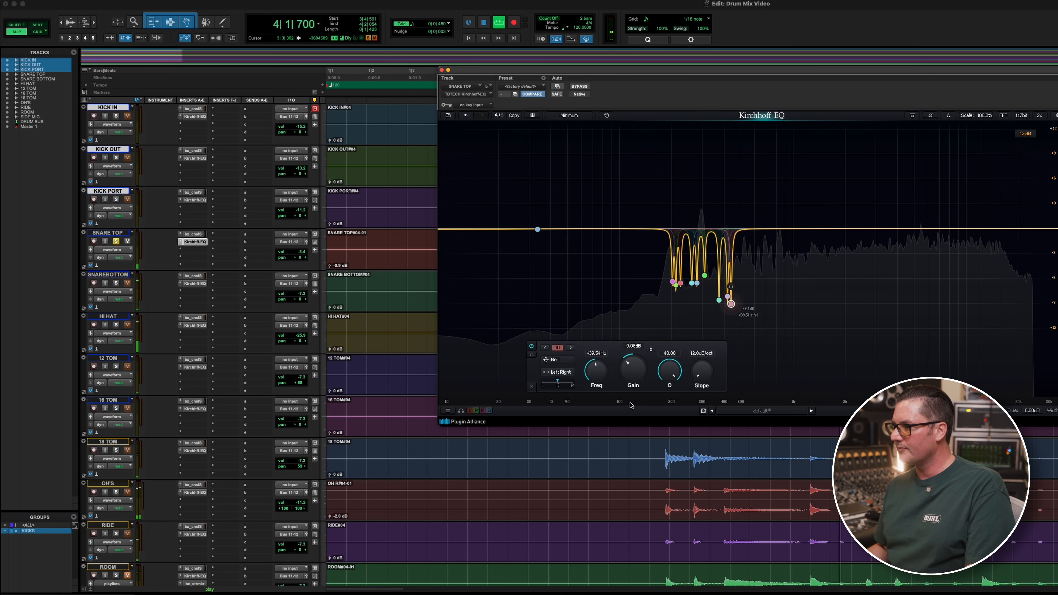
- Sweep a new bell band to about 491 Hz, narrow it to a Q of 36.79 and turn it into a cut
drag(622, 230, 753, 138)
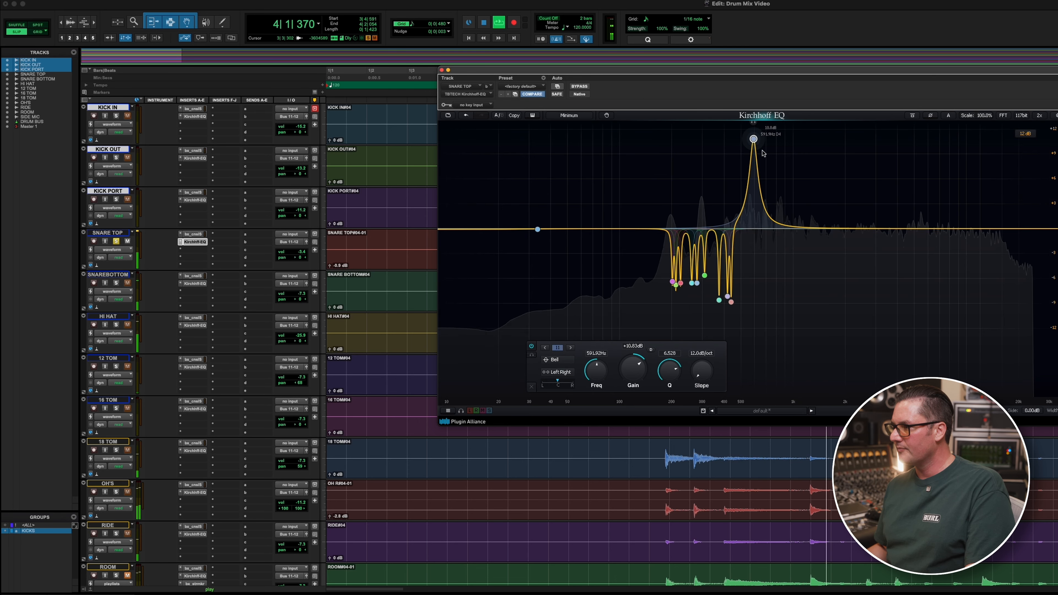
drag(754, 197, 755, 251)
drag(754, 139, 745, 158)
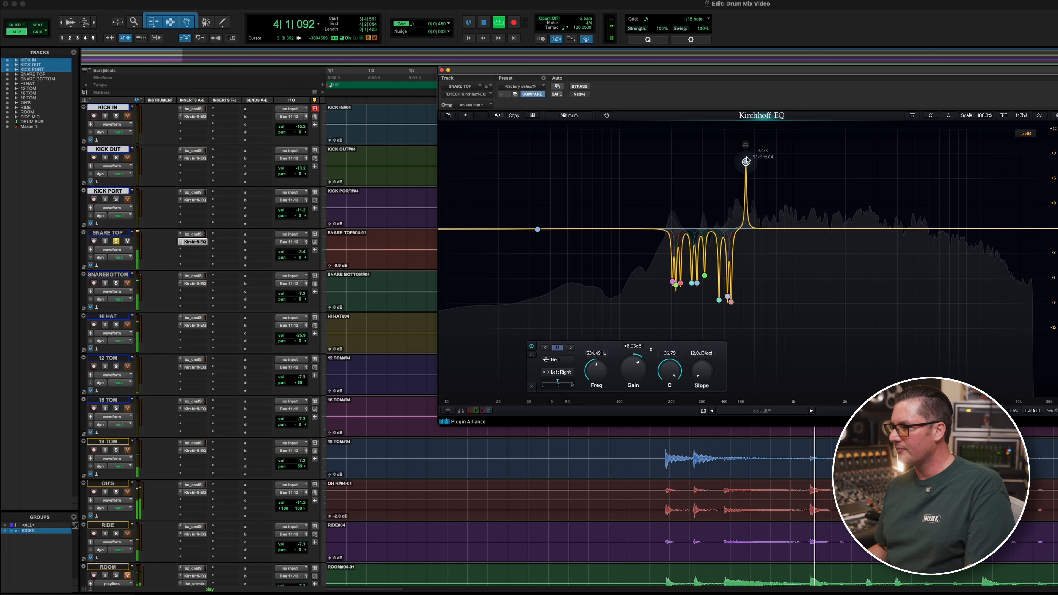
click(744, 141)
drag(741, 117, 740, 117)
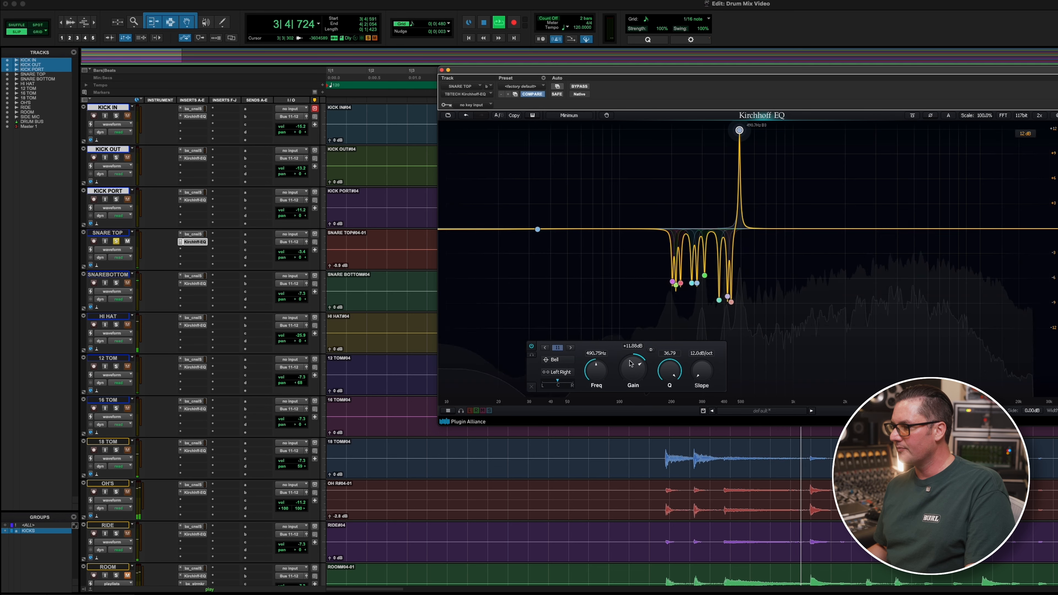
drag(634, 368, 632, 404)
- Add a bell band, narrow it to a Q of 40, sweep it to about 672 Hz and turn it into a cut
drag(763, 230, 774, 129)
key(space)
key(space)
key(space)
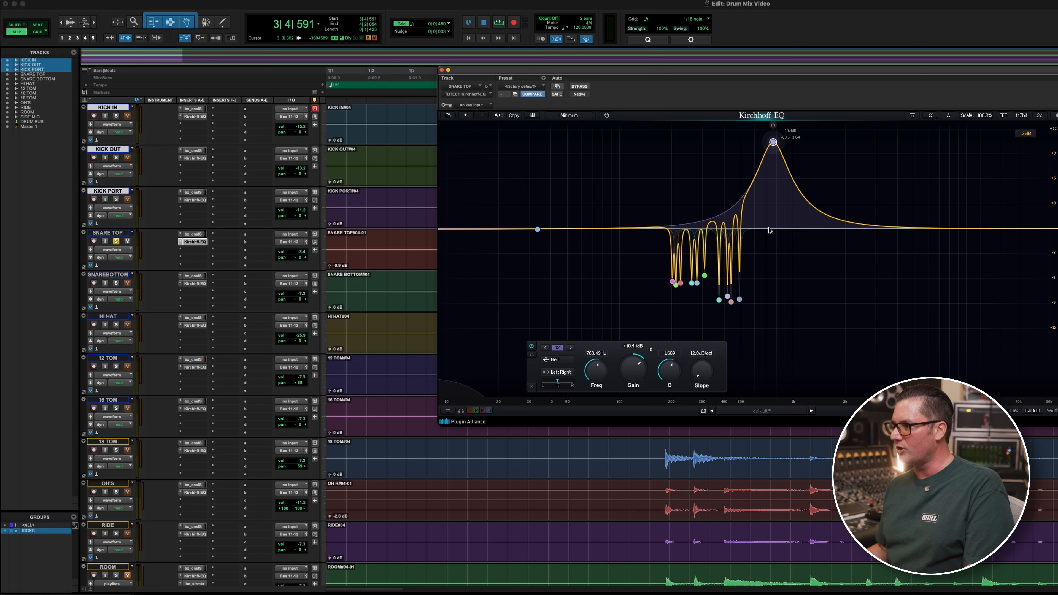
drag(771, 242, 773, 201)
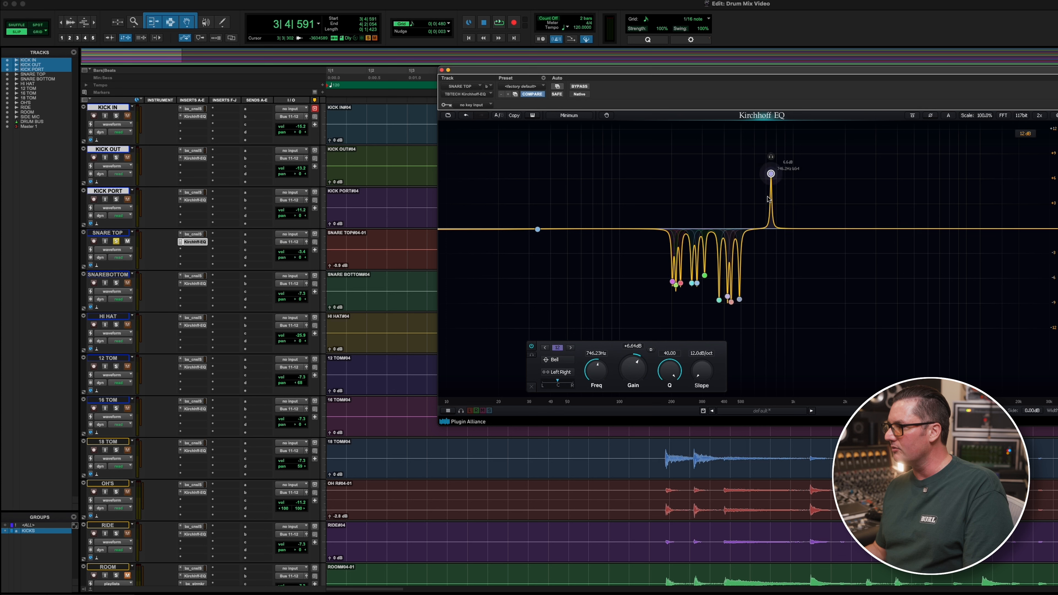
key(space)
drag(768, 162, 763, 304)
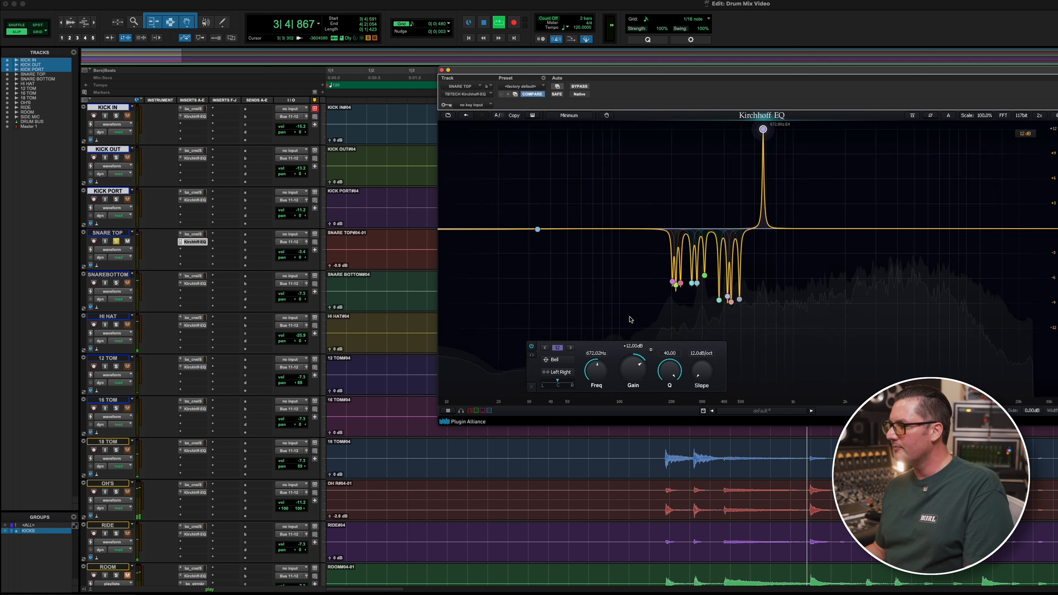
drag(634, 403, 635, 401)
- Add a bell band with a Q of 40, sweep it to about 800 Hz and turn it into a cut
double_click(787, 169)
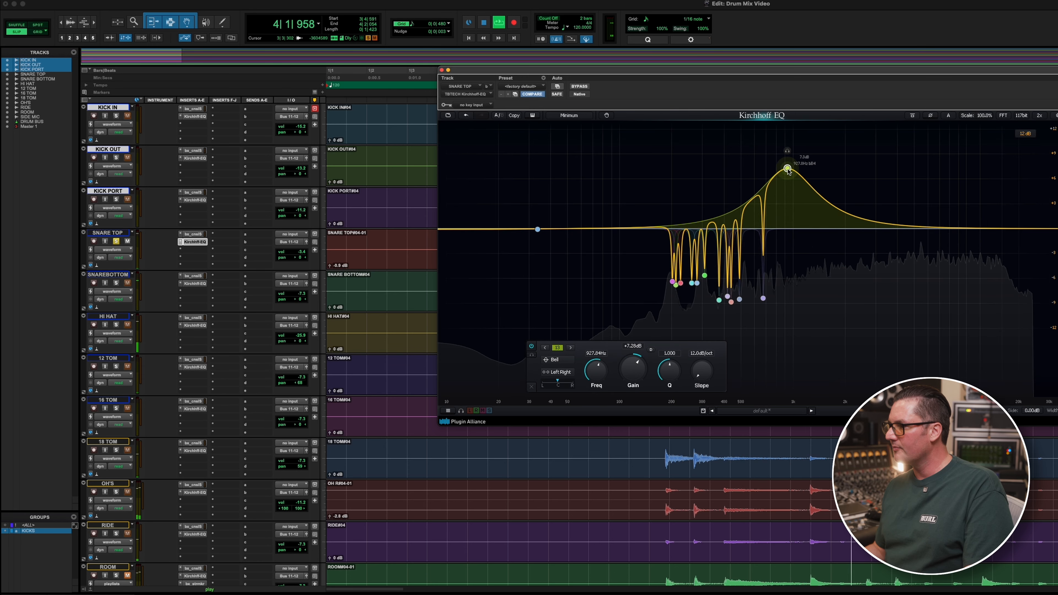
scroll(793, 209, up, 10)
drag(787, 169, 772, 98)
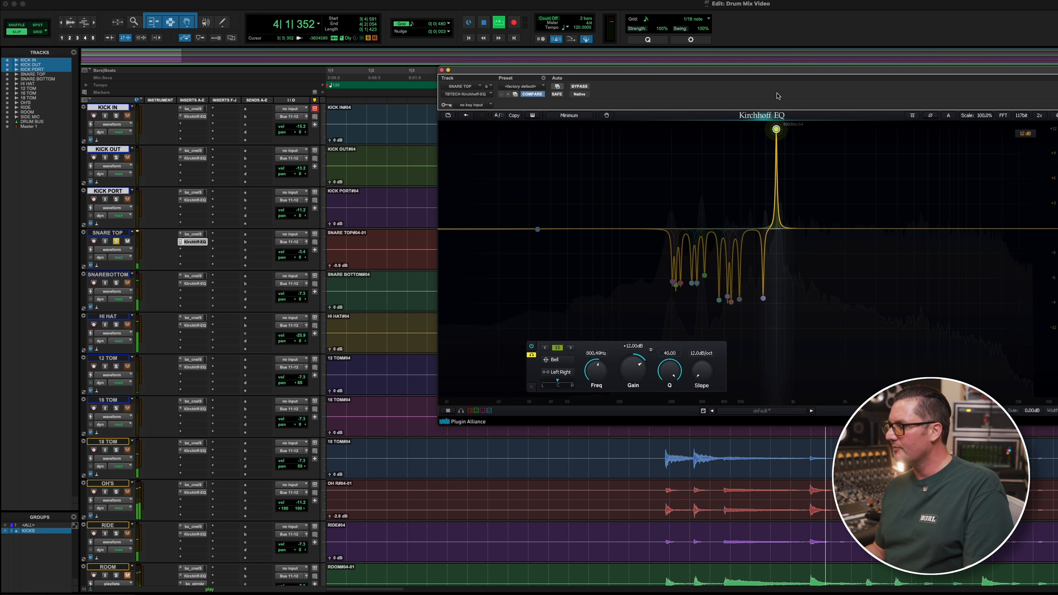
drag(776, 129, 776, 300)
- Add a bell band with a Q of 40, sweep it to about 918 Hz and cut it to about -7.5 dB
key(space)
double_click(797, 180)
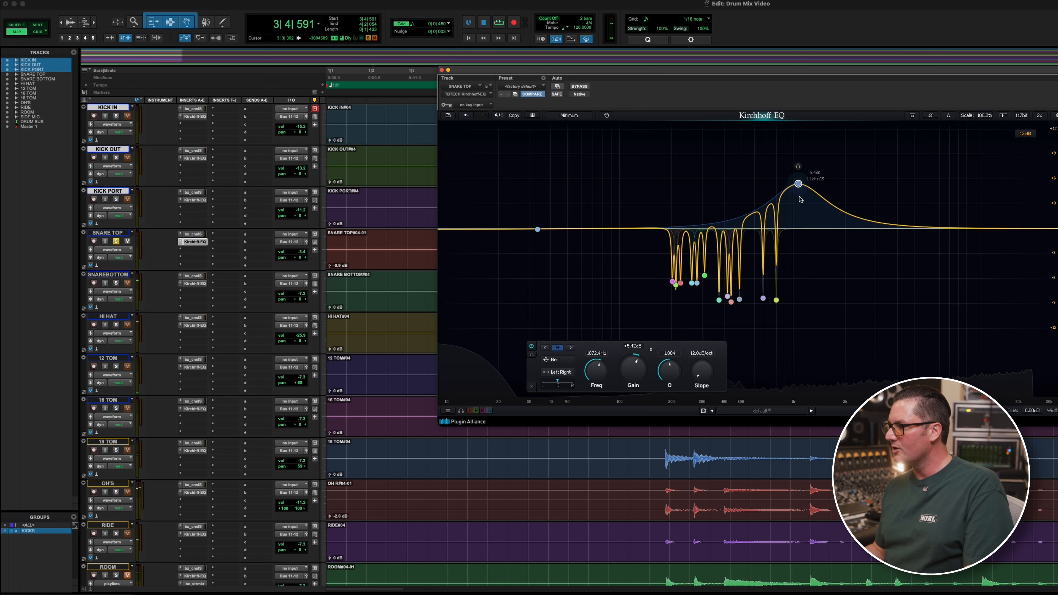
scroll(798, 215, up, 10)
drag(800, 164, 783, 146)
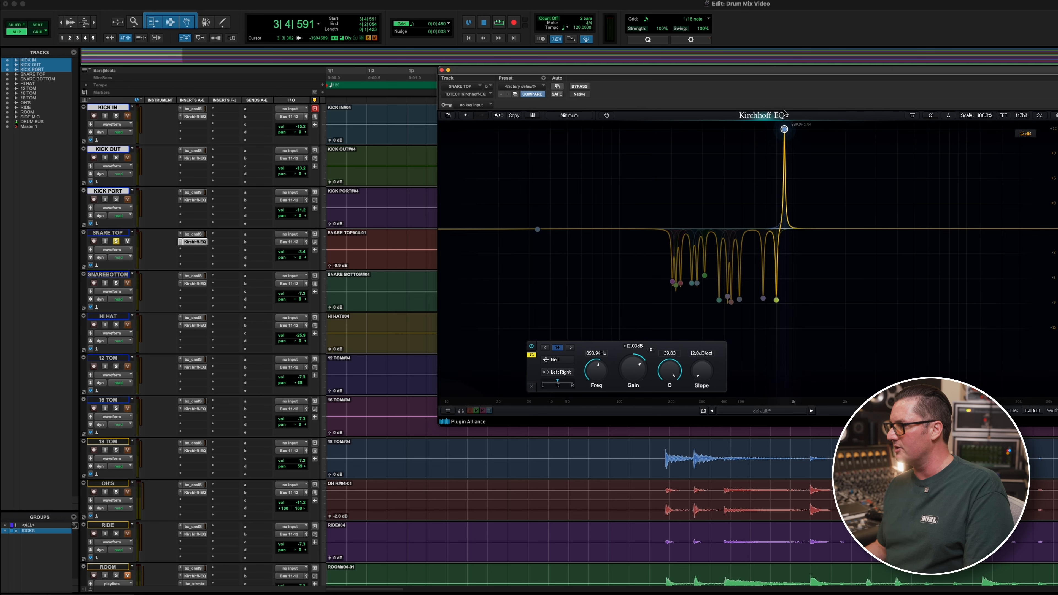
key(space)
drag(785, 108, 786, 291)
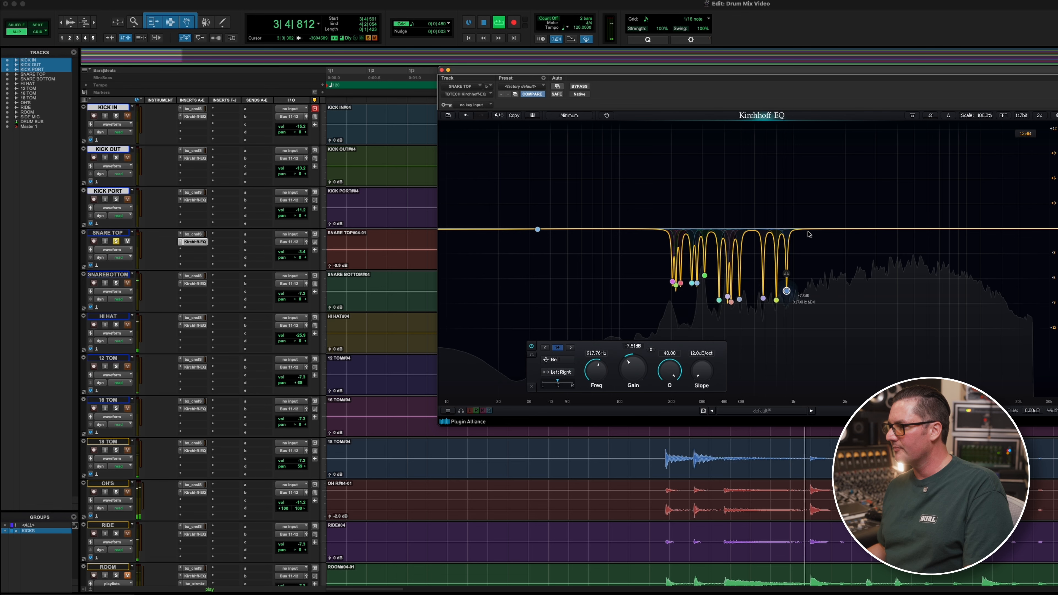
- Sweep a new narrow bell band to about 1028 Hz with a Q of 37.33 and turn it into a cut
drag(808, 230, 797, 104)
key(space)
scroll(806, 184, up, 10)
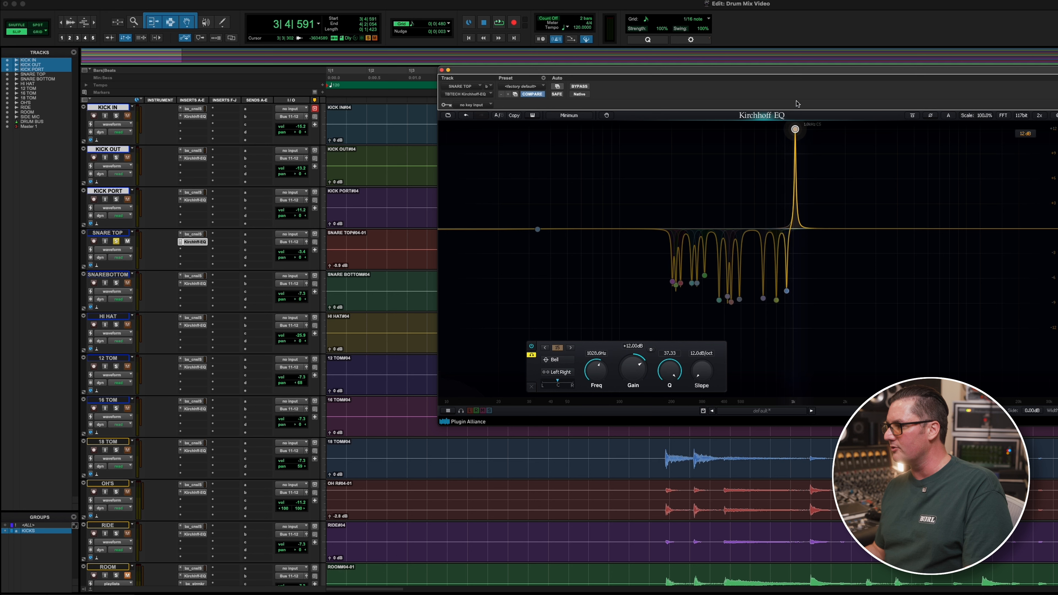
drag(797, 104, 795, 277)
- Add a bell band with a Q of 35.75 at about 1100 Hz and cut it to about -7.9 dB
key(space)
drag(827, 222, 802, 111)
key(space)
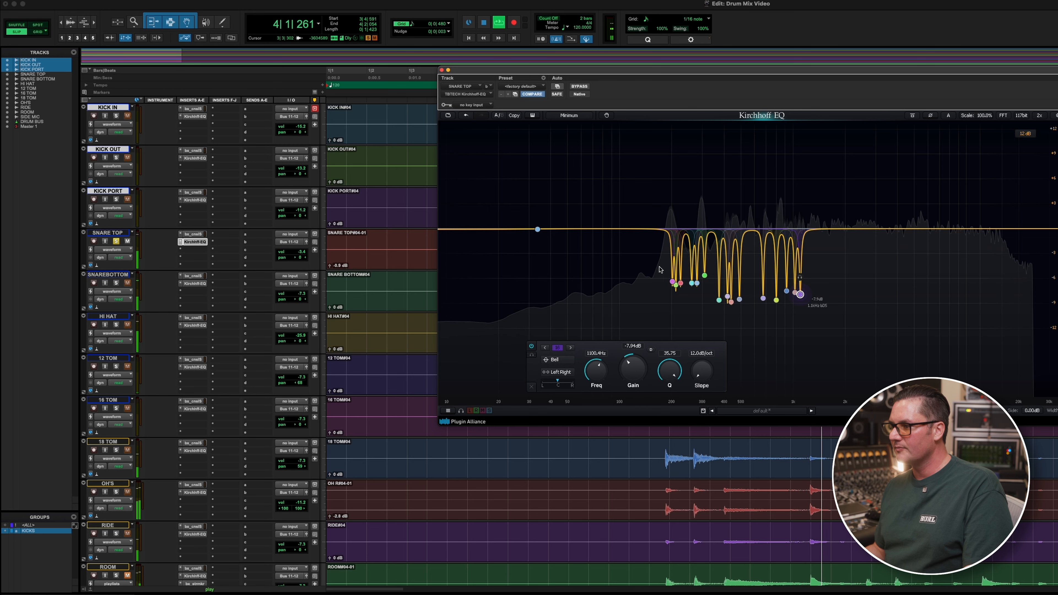
- Select all the notch bands, deepen them together until the 1100 Hz band sits at about -11.15 dB, and close the EQ
key(space)
drag(593, 256, 865, 322)
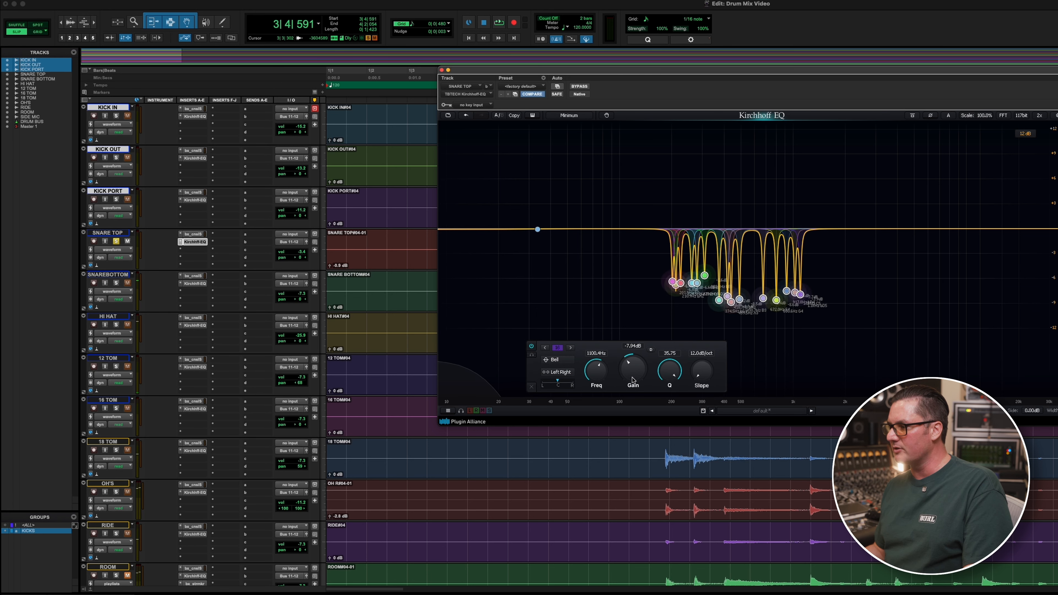
key(space)
mouse_move(641, 378)
mouse_down()
mouse_move(634, 392)
mouse_move(629, 333)
mouse_move(629, 377)
mouse_up()
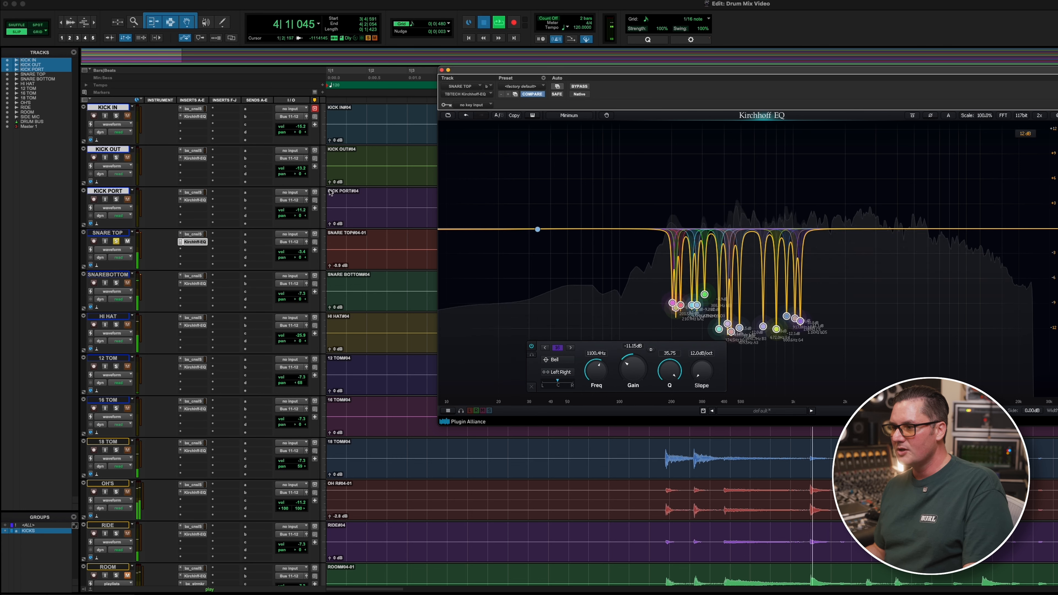
key(space)
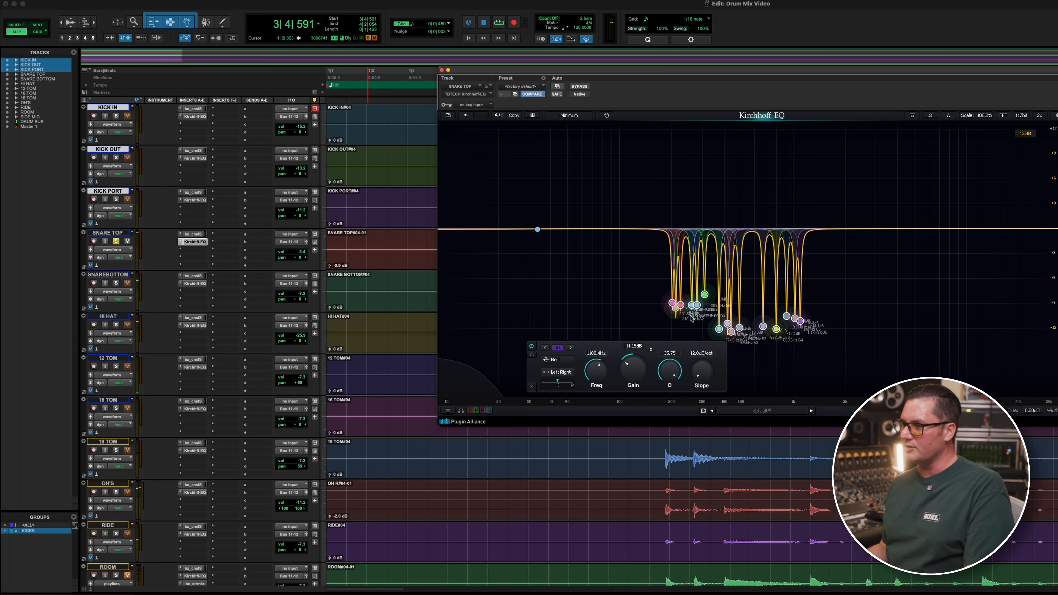
drag(604, 70, 568, 63)
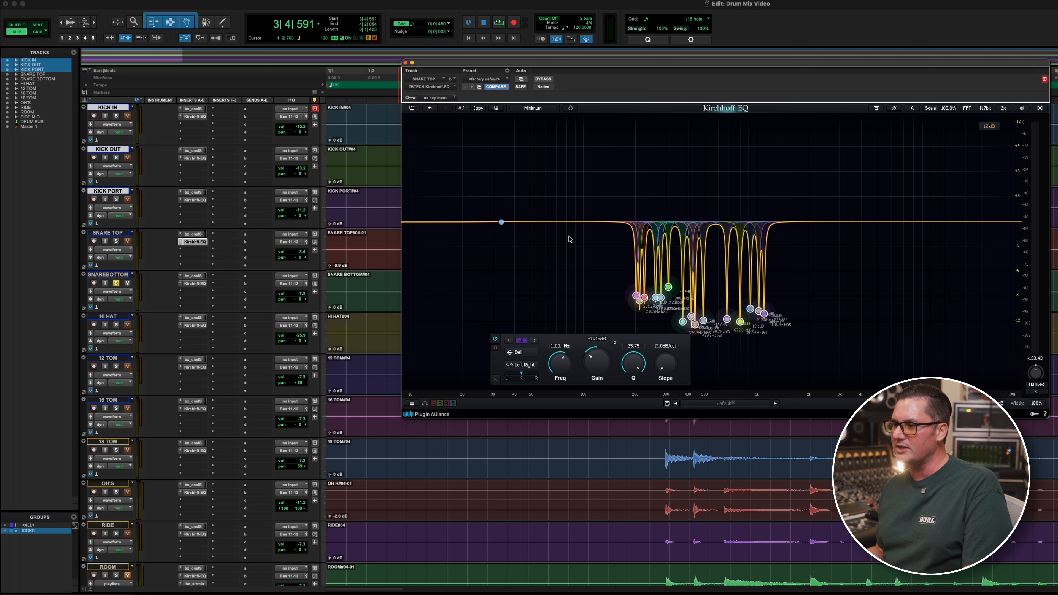
click(406, 63)
key(space)
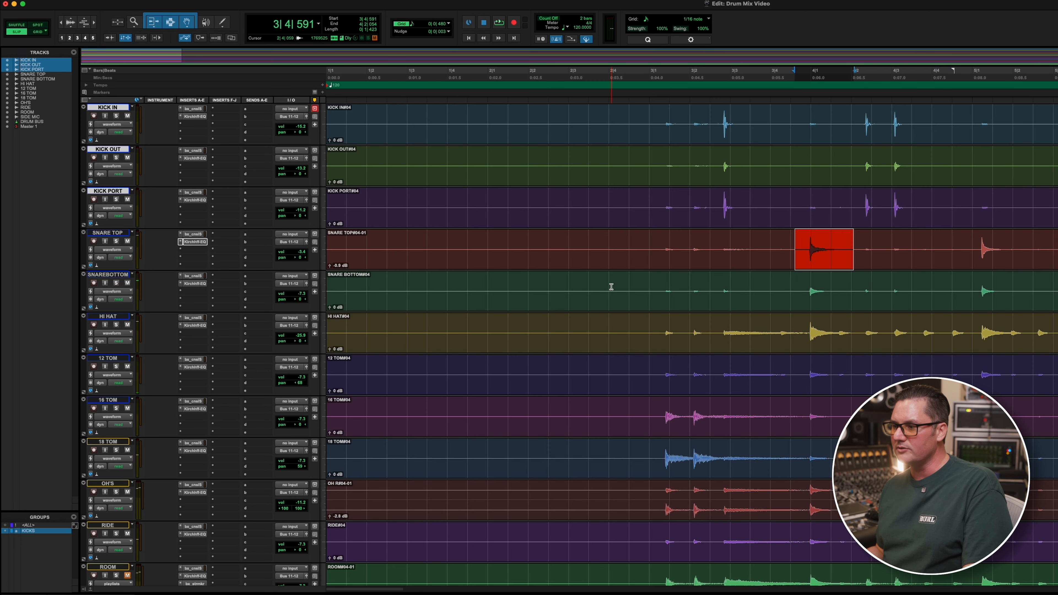
- Play back the full kit and set SNARE TOP to -7.3 dB and SNARE BOTTOM to -17.8 dB
click(610, 293)
key(space)
drag(303, 255, 302, 256)
key(r)
key(r)
key(r)
key(r)
key(t)
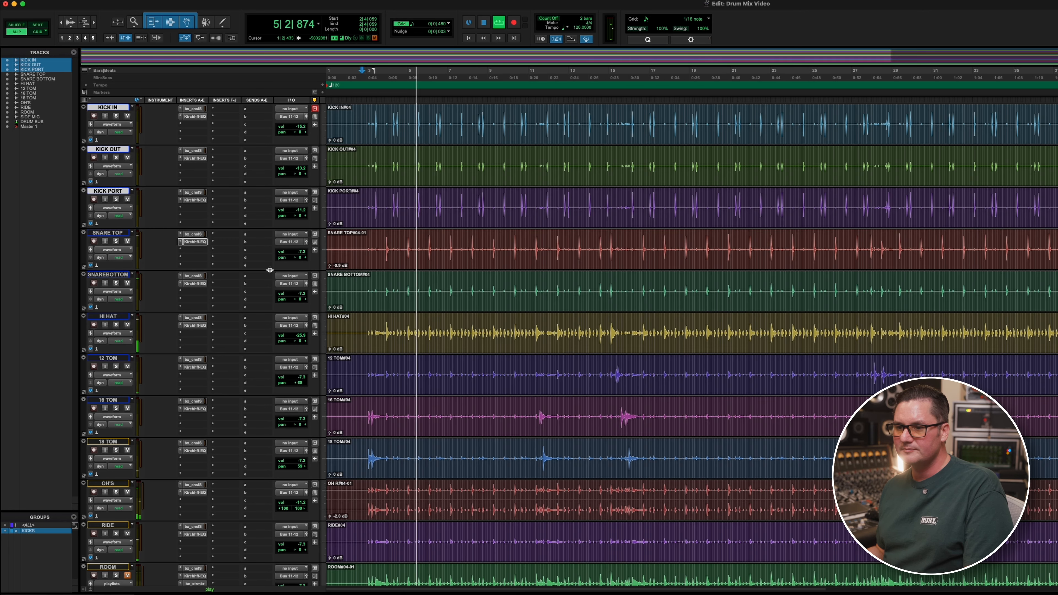
drag(301, 293, 303, 303)
key(space)
- Select the SNARE TOP track and rebalance the snares, setting SNARE TOP to -12.6 dB and SNARE BOTTOM to -13.1 dB
click(107, 233)
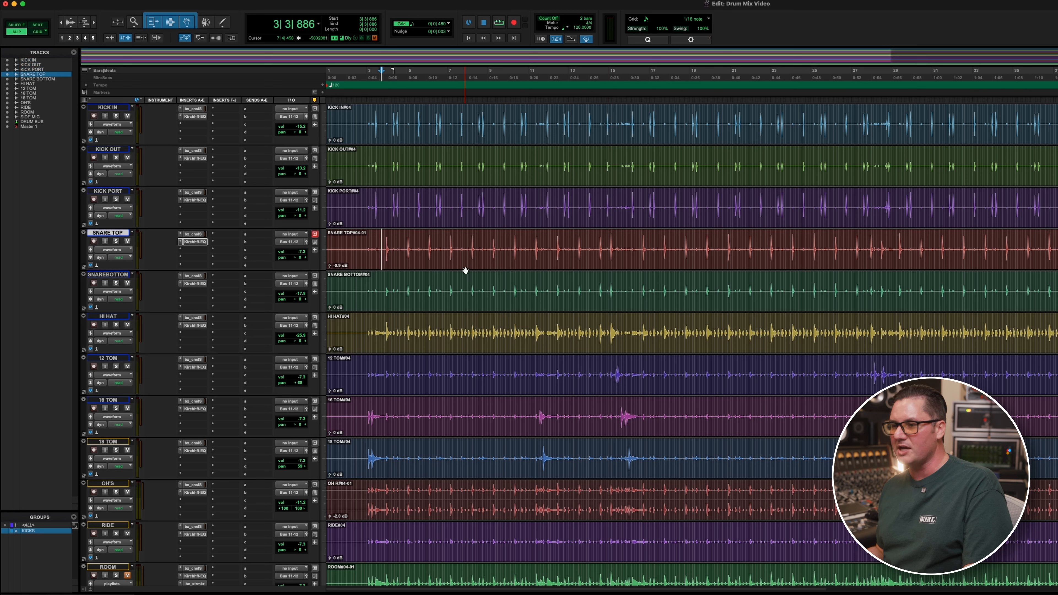
key(space)
mouse_move(301, 295)
mouse_down()
mouse_move(302, 288)
mouse_move(301, 308)
mouse_up()
key(space)
key(space)
drag(303, 252, 304, 255)
key(space)
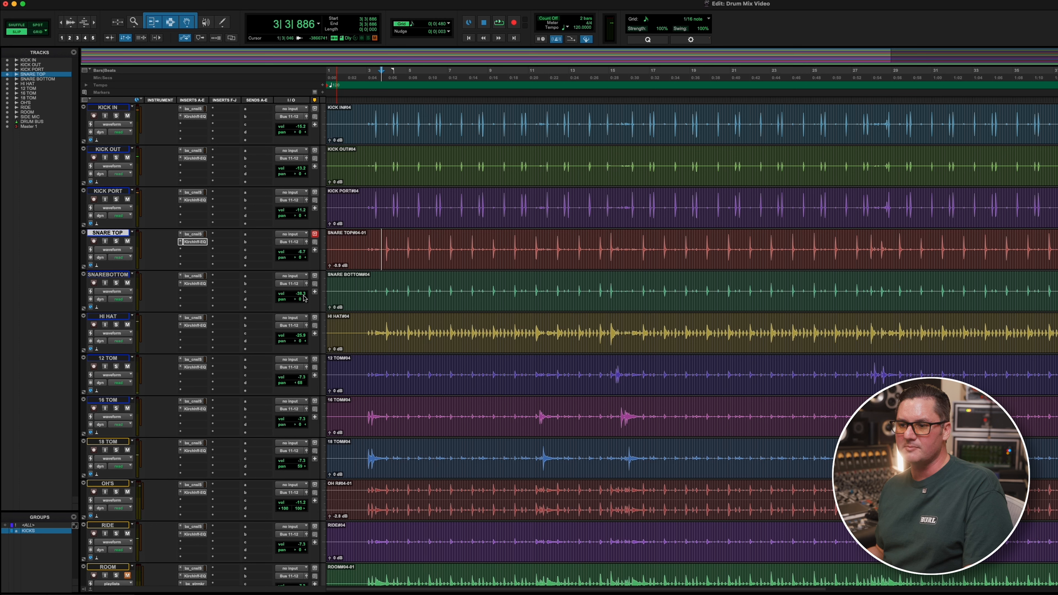
drag(304, 297, 302, 292)
key(space)
drag(302, 251, 302, 255)
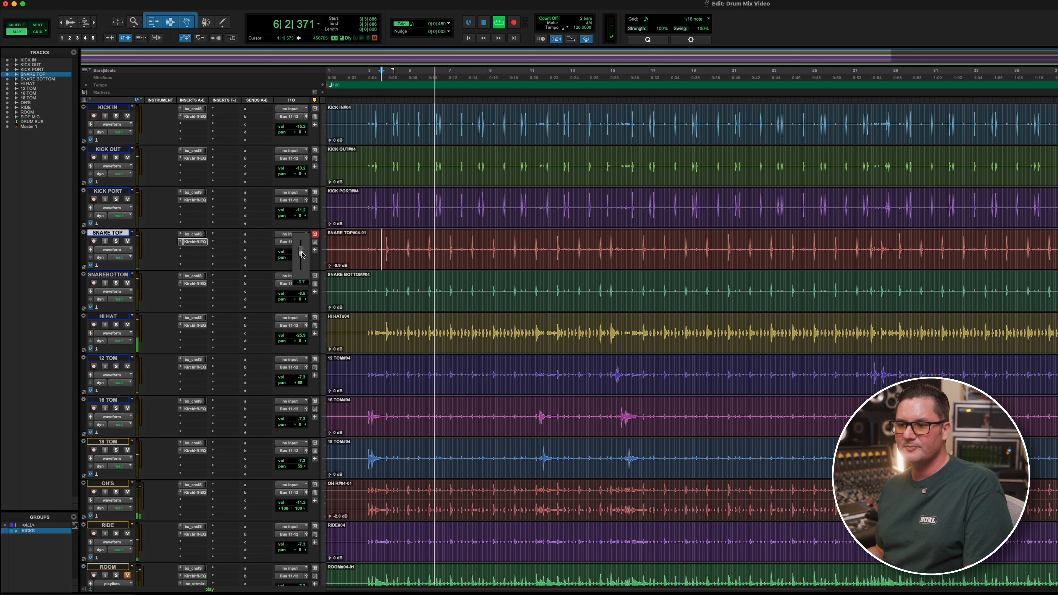
drag(303, 255, 303, 300)
key(space)
- Solo the HI HAT track and lower its level during playback
key(space)
drag(302, 336, 302, 339)
key(space)
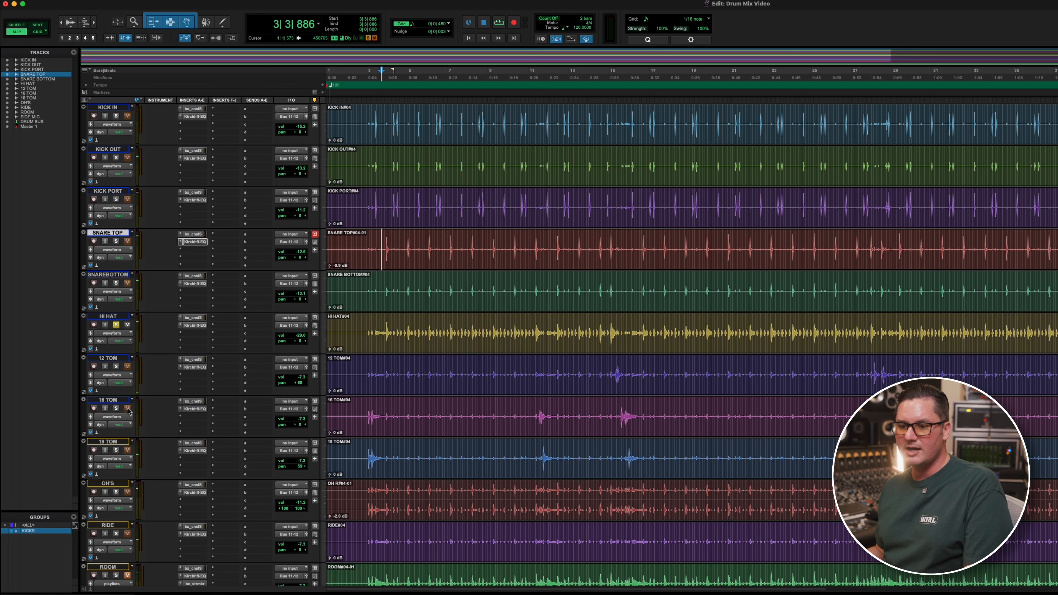
- Unsolo the HI HAT, audition the tom fill around bar 15 and lower the tom levels, with 12 TOM at -15.8 dB
key(space)
scroll(584, 292, down, 5)
key(space)
drag(603, 182, 662, 267)
key(space)
click(116, 130)
drag(301, 182, 303, 190)
key(space)
drag(638, 179, 606, 180)
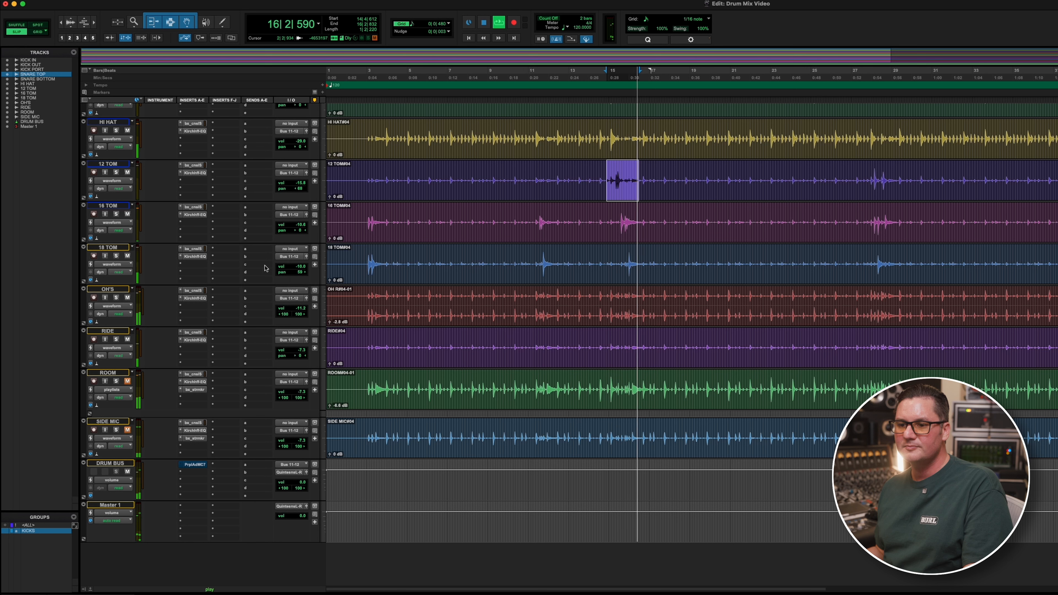
key(space)
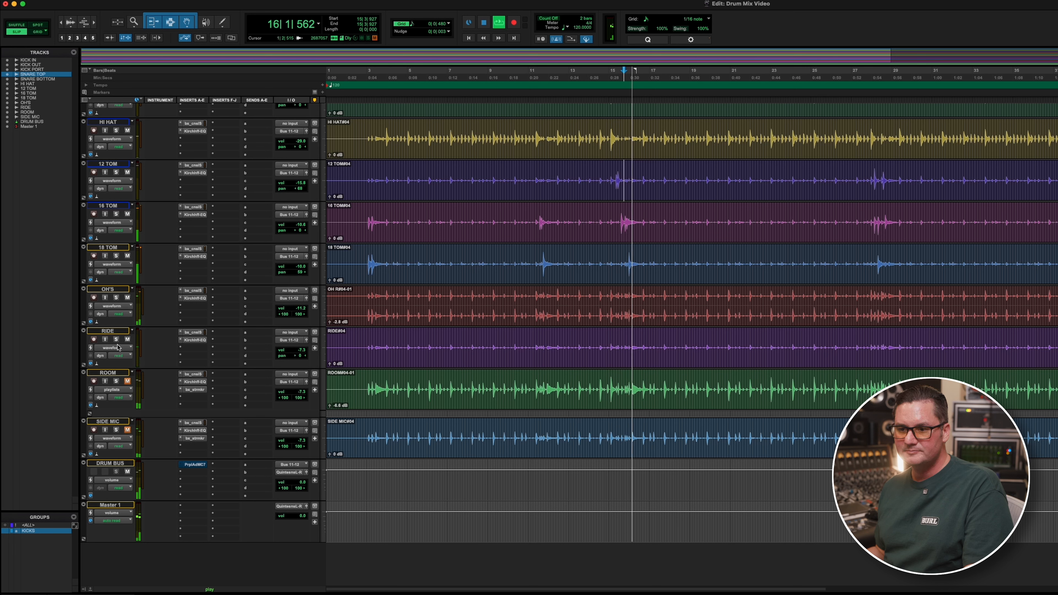
- Compare the kit with the RIDE track muted and soloed, and set its level to about -9.9 dB
click(127, 339)
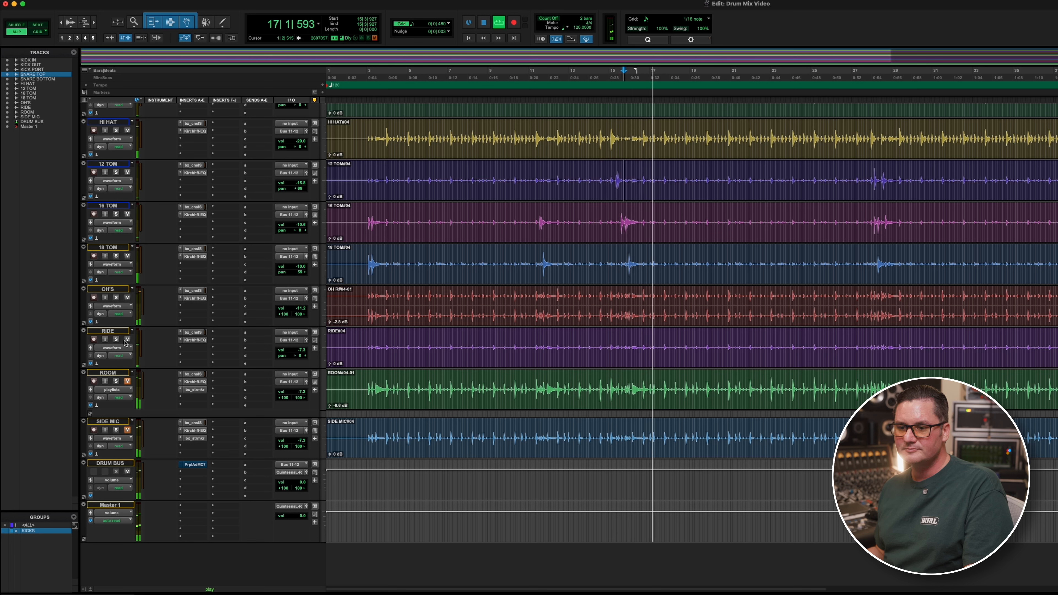
click(127, 339)
click(116, 339)
click(117, 340)
drag(298, 350, 299, 385)
key(space)
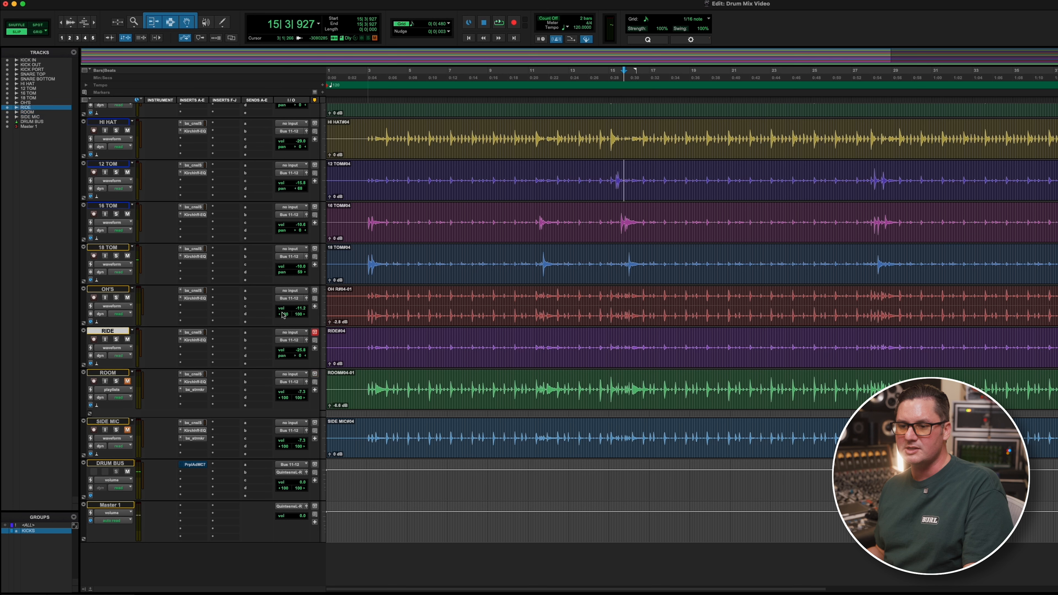
key(space)
mouse_move(301, 352)
mouse_down()
mouse_move(303, 343)
mouse_move(299, 377)
mouse_move(300, 355)
mouse_up()
click(116, 340)
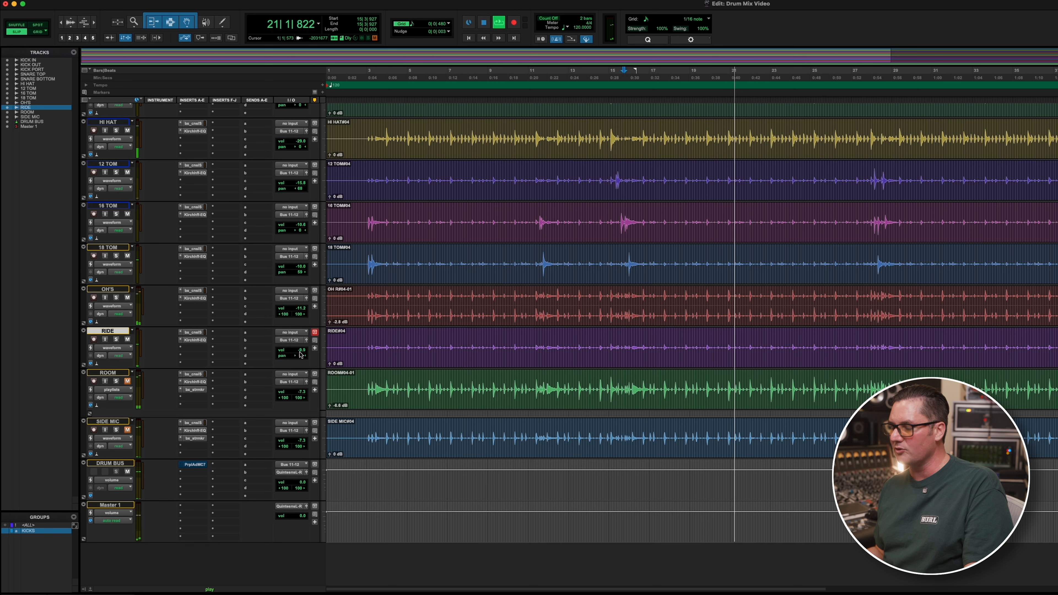
- Unmute and solo the ROOM track and lower its level to -13.2 dB
click(116, 381)
drag(301, 392, 300, 396)
key(space)
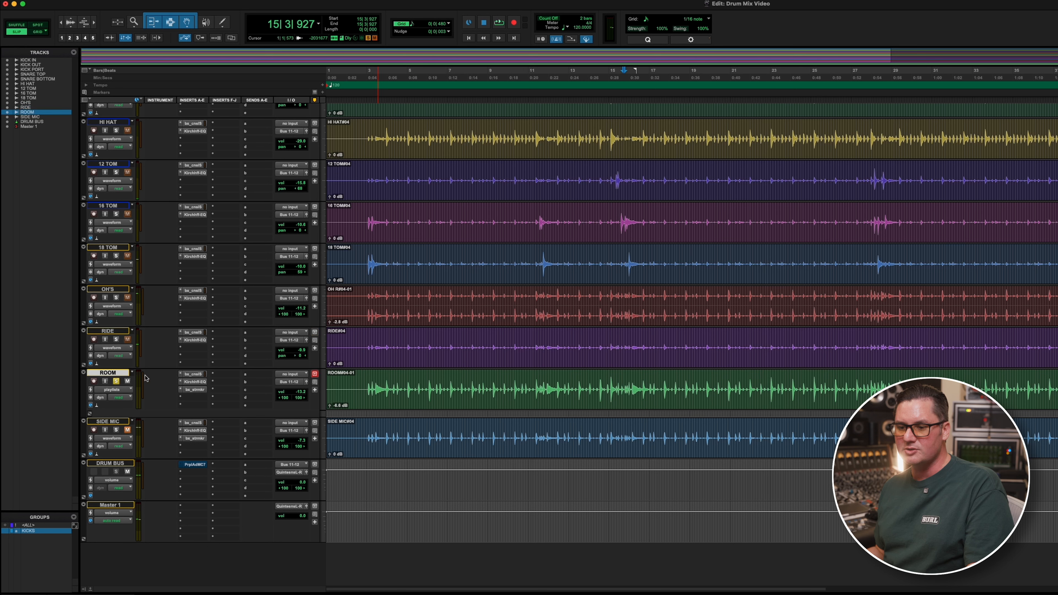
- Create one stereo Aux Input track directly below the SIDE MIC track
click(116, 422)
key(shift+super+n)
click(649, 208)
click(649, 215)
click(706, 208)
click(705, 215)
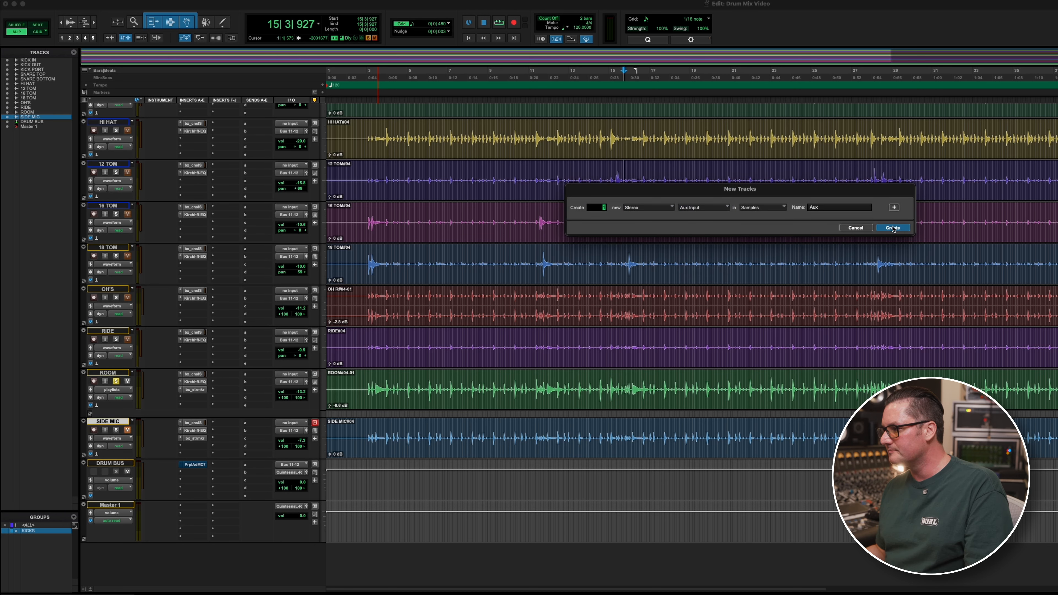
key(Return)
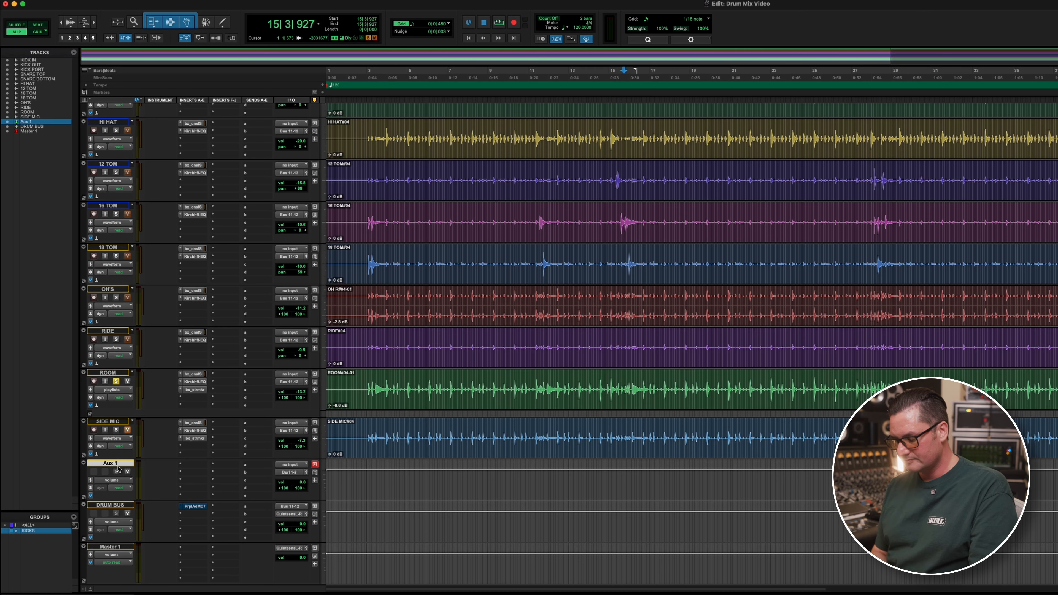
- Rename the new aux track as DRUM VERB
key(r)
key(m)
key(space)
key(b)
key(space)
double_click(117, 466)
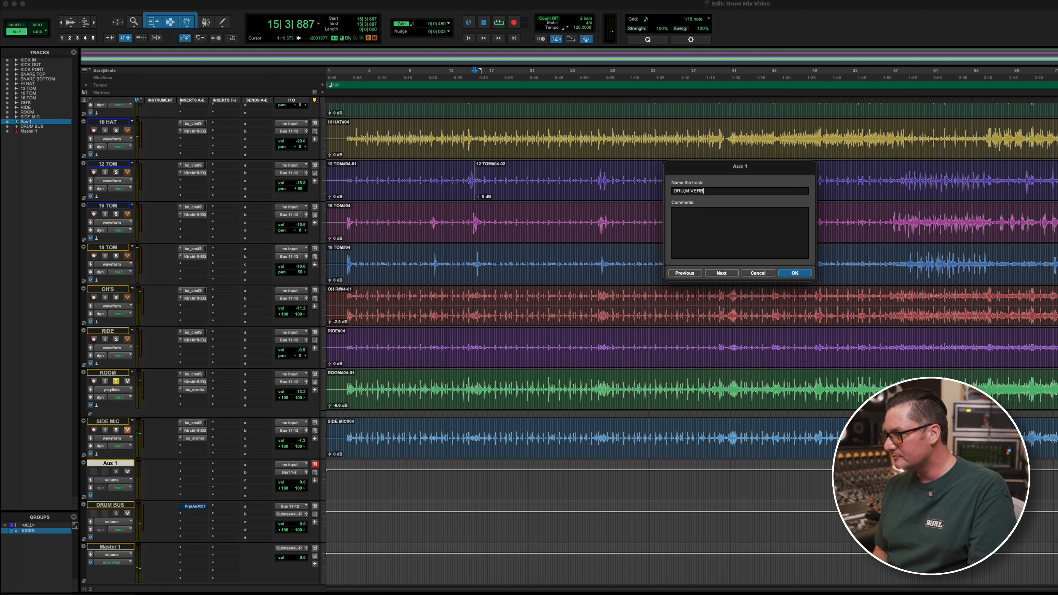
text(DRUM VER)
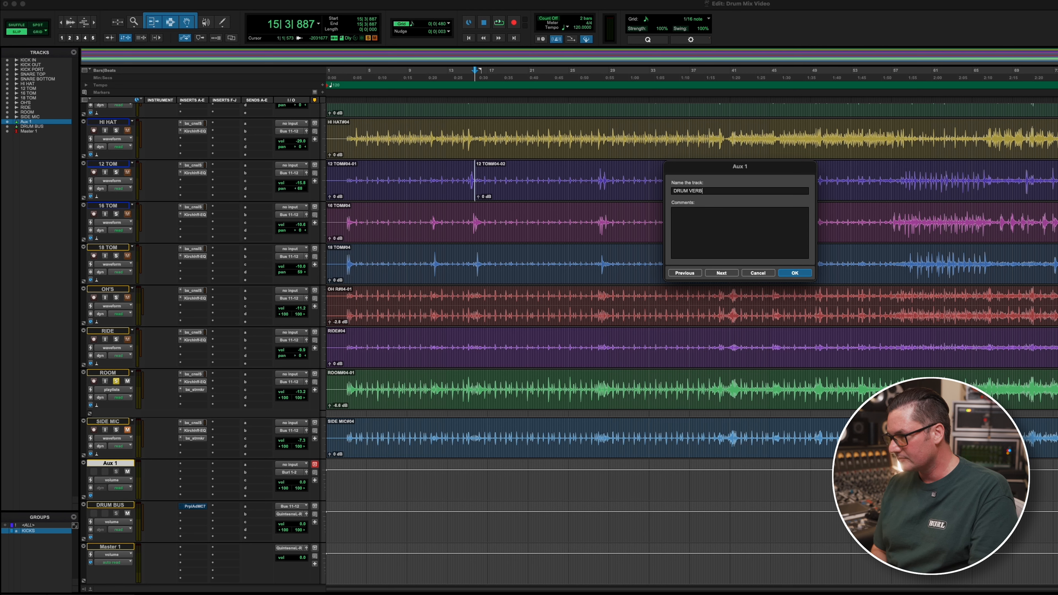
text(B)
key(Return)
- Set the DRUM VERB track's input to Bus 9-10
click(297, 466)
mouse_move(300, 472)
click(348, 504)
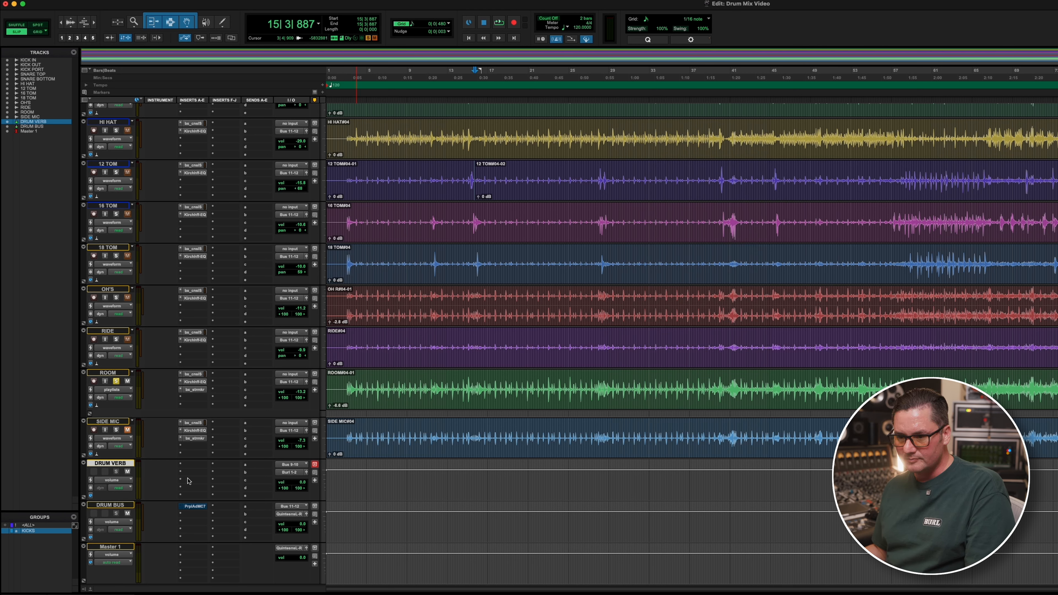
- Browse the multichannel plug-ins for the DRUM VERB track's first insert without choosing one, and delete the track
click(197, 467)
mouse_move(233, 465)
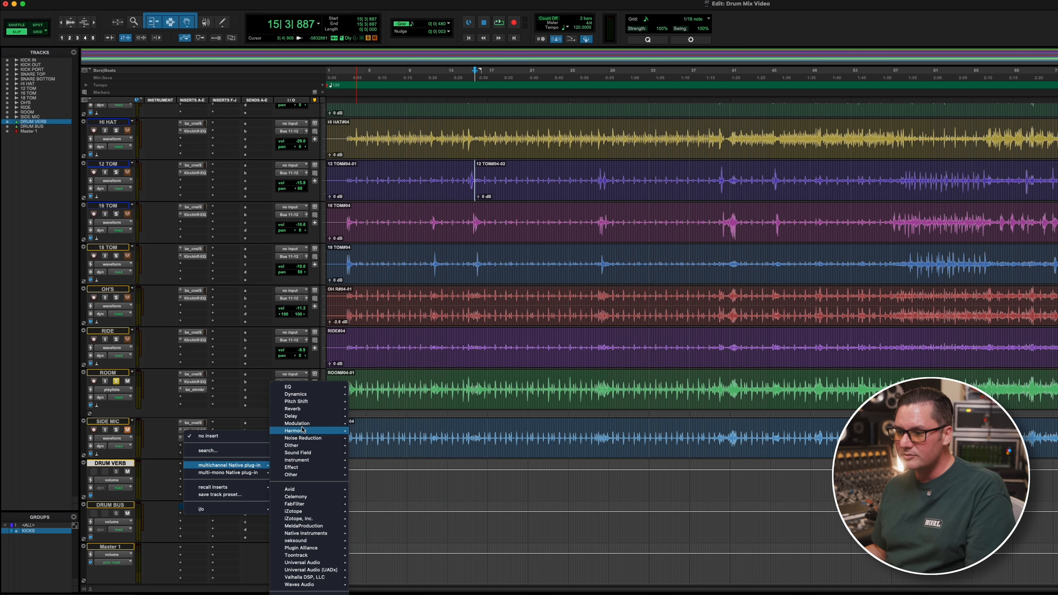
mouse_move(302, 410)
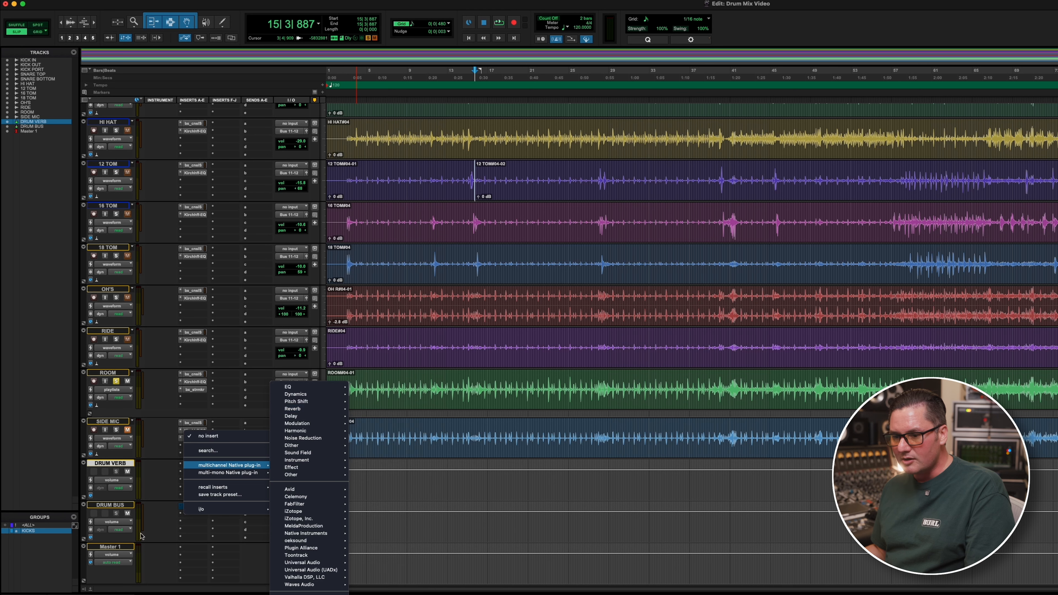
key(Escape)
right_click(117, 463)
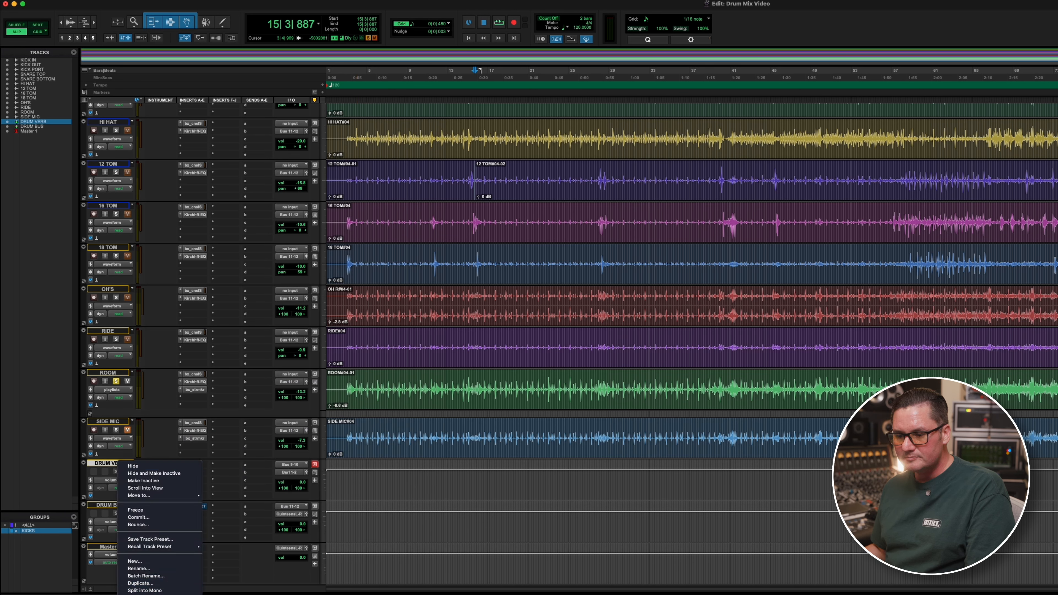
click(146, 578)
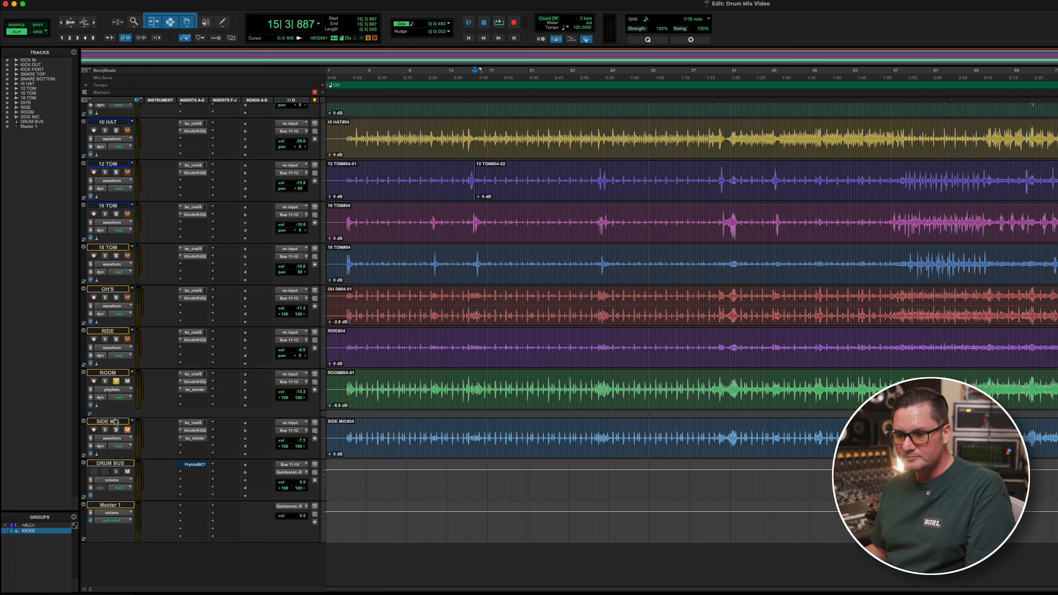
- Create one stereo Aux Input track below SIDE MIC and name it DRUM VERB
key(super+shift+n)
click(649, 207)
click(641, 215)
click(713, 208)
click(709, 215)
key(Return)
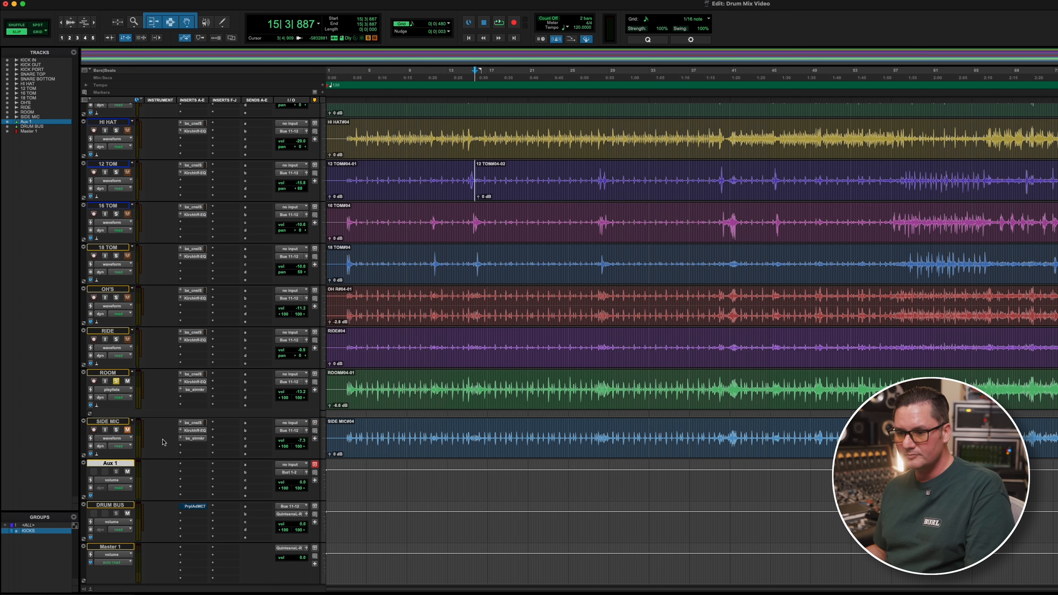
double_click(114, 465)
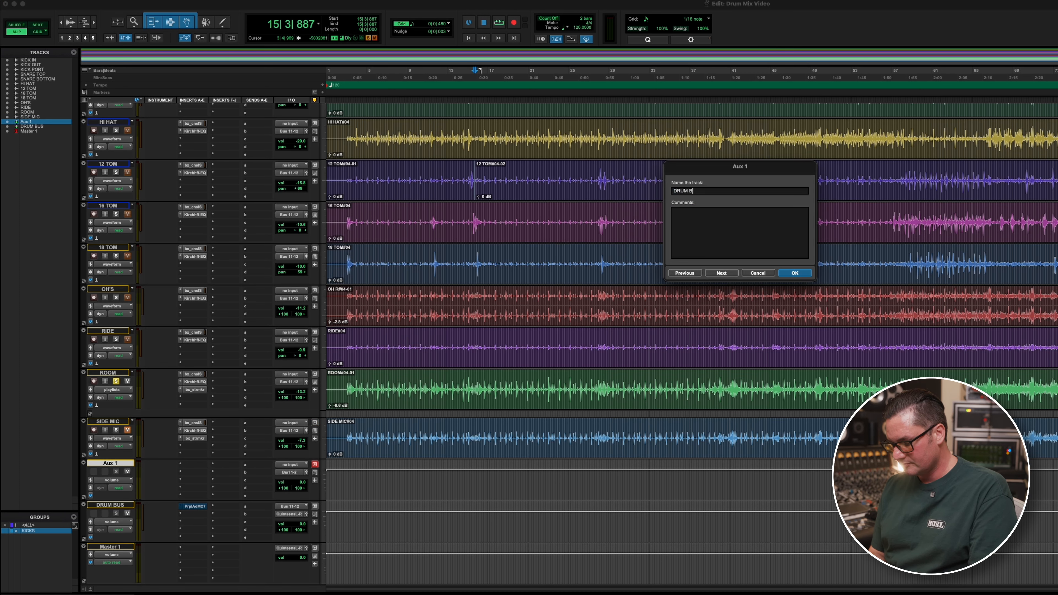
key(Return)
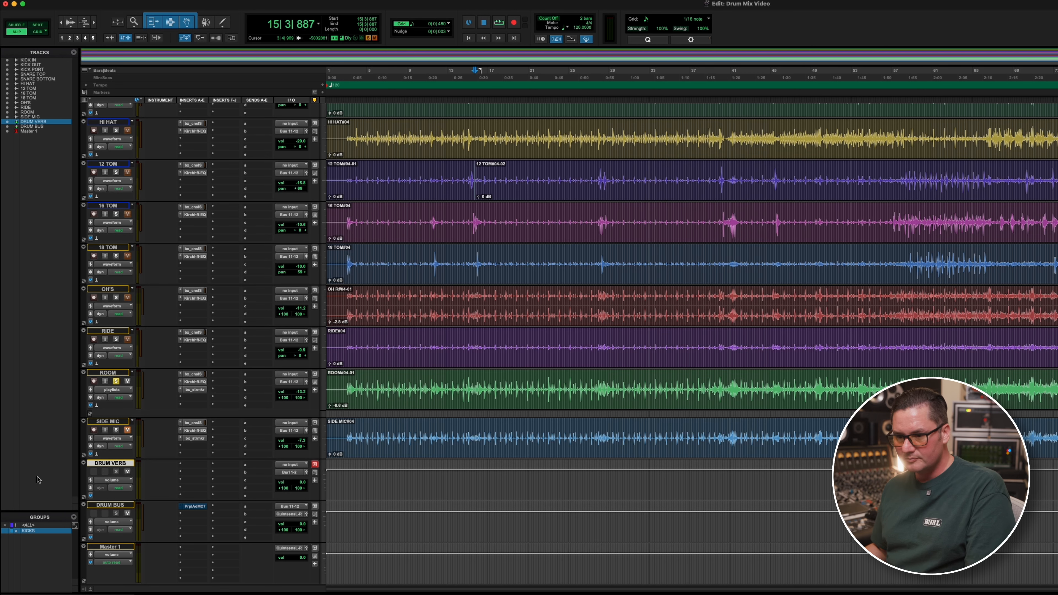
- Insert the stereo ValhallaVintageVerb plug-in in the first insert slot of the DRUM VERB track
click(181, 463)
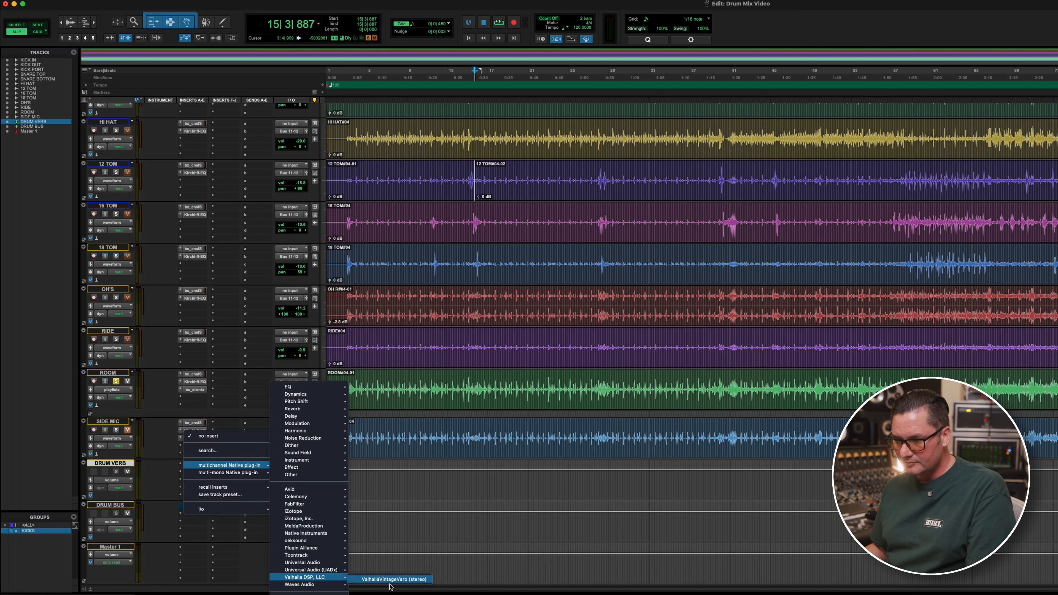
click(390, 583)
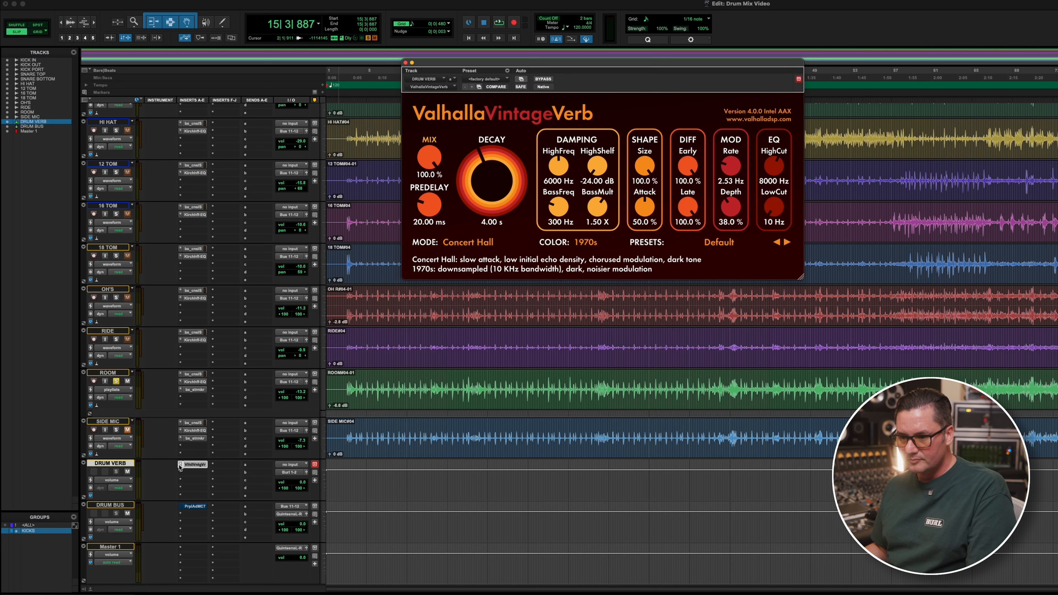
click(180, 465)
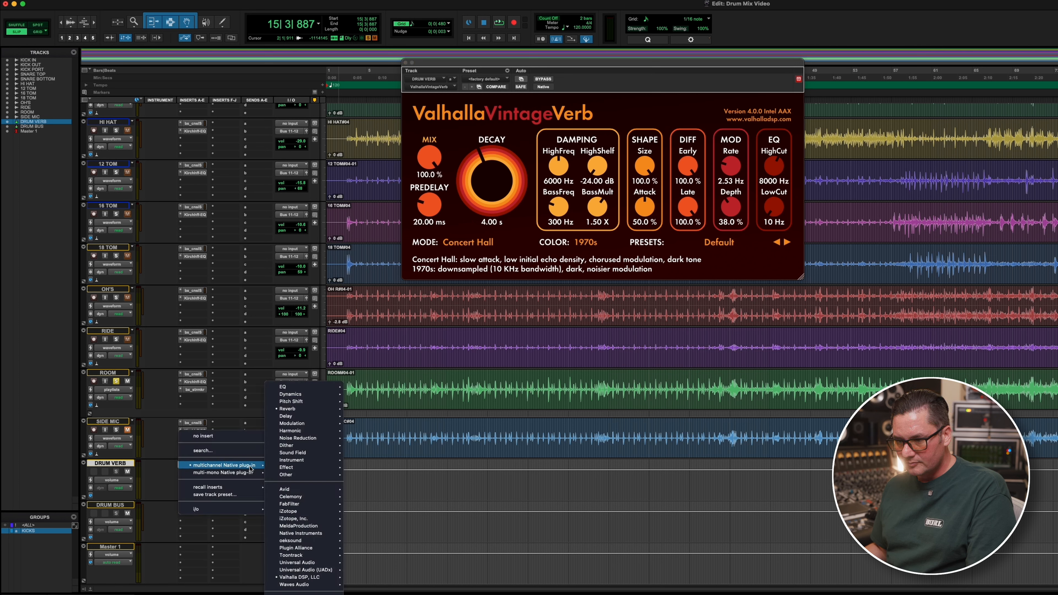
mouse_move(326, 578)
click(366, 579)
key(space)
key(space)
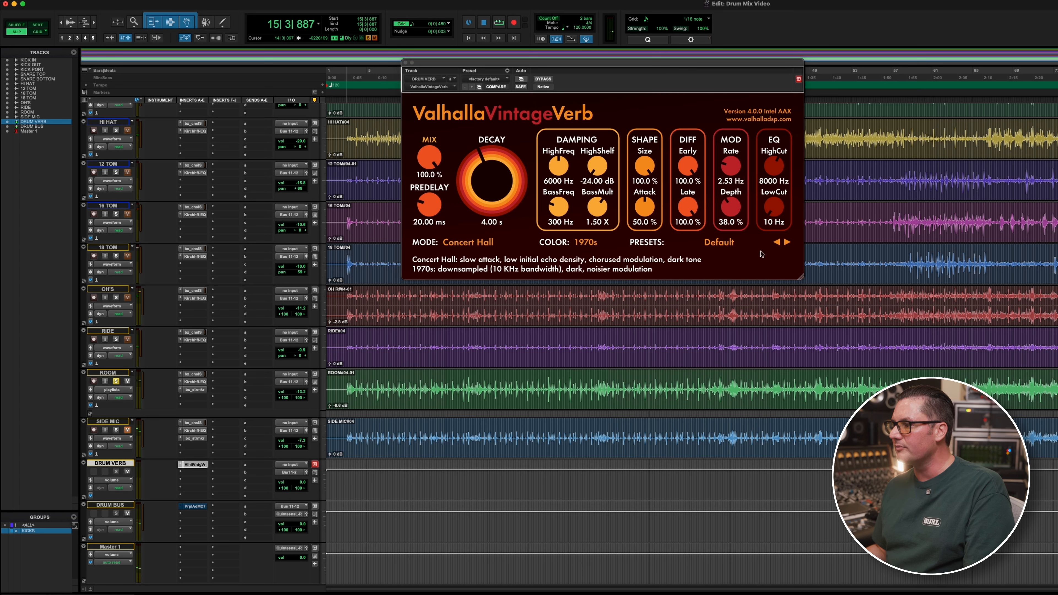
- Load the Bright Hall preset from the Halls category in ValhallaVintageVerb
click(731, 243)
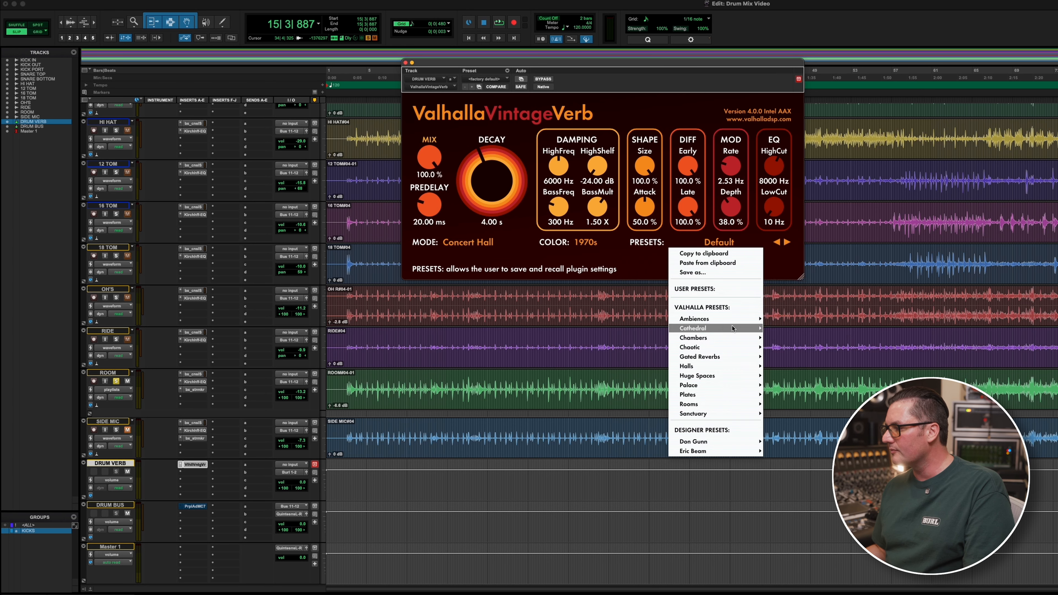
mouse_move(696, 366)
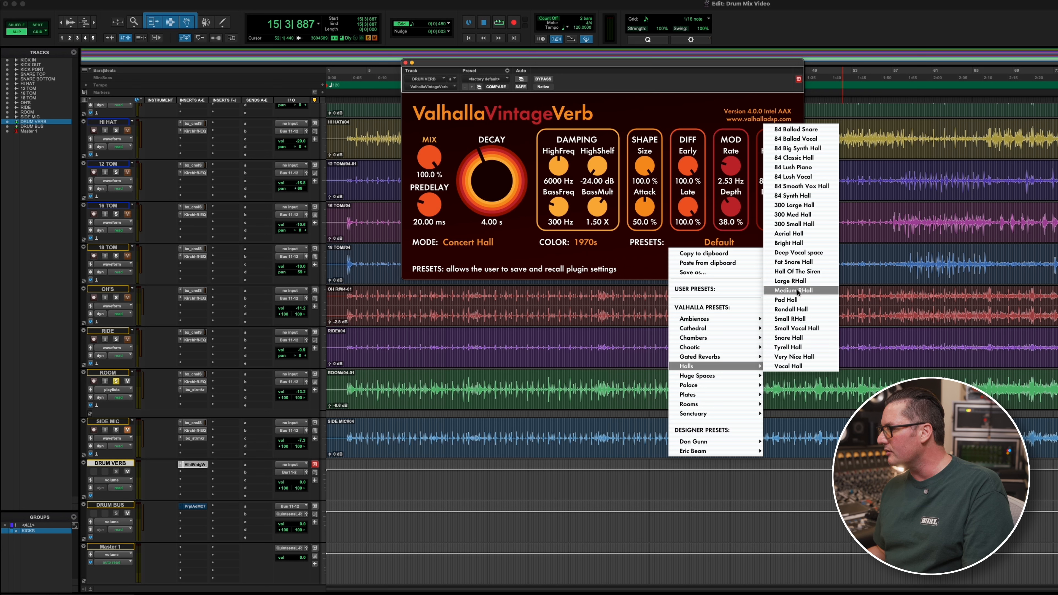
click(802, 246)
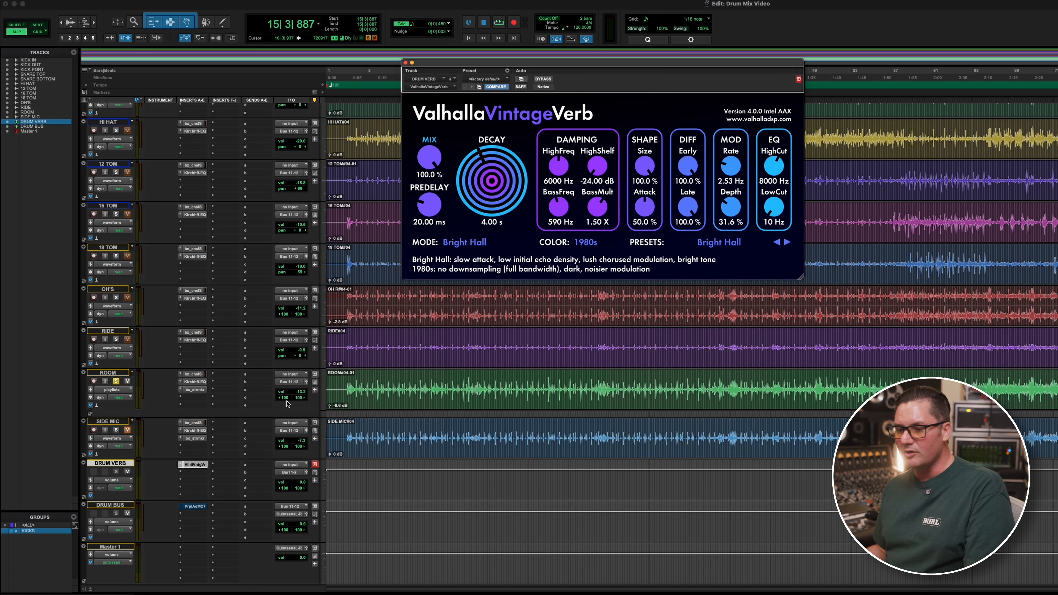
click(252, 341)
mouse_move(268, 378)
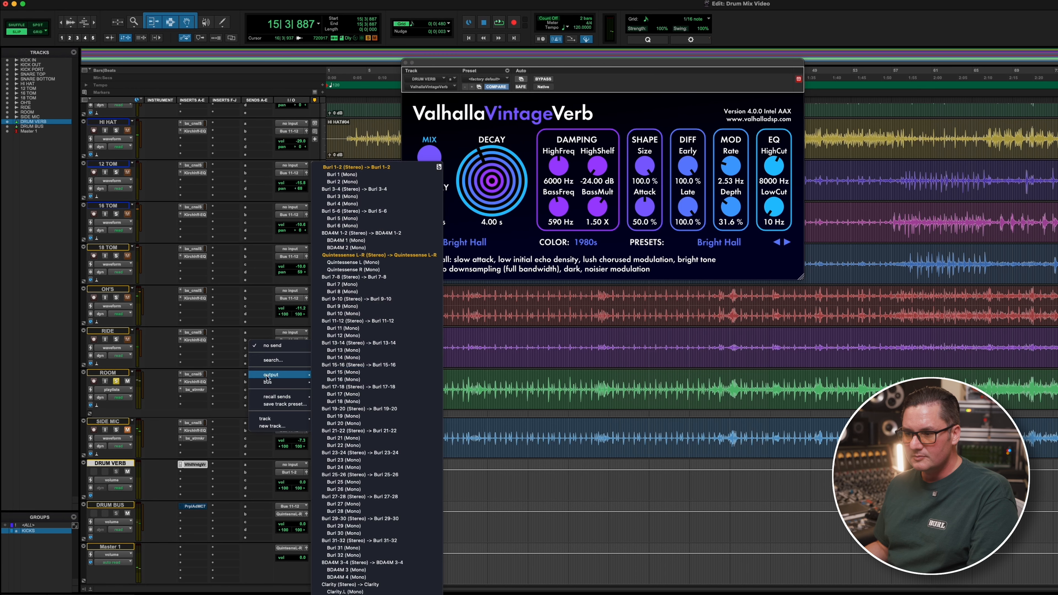
click(107, 373)
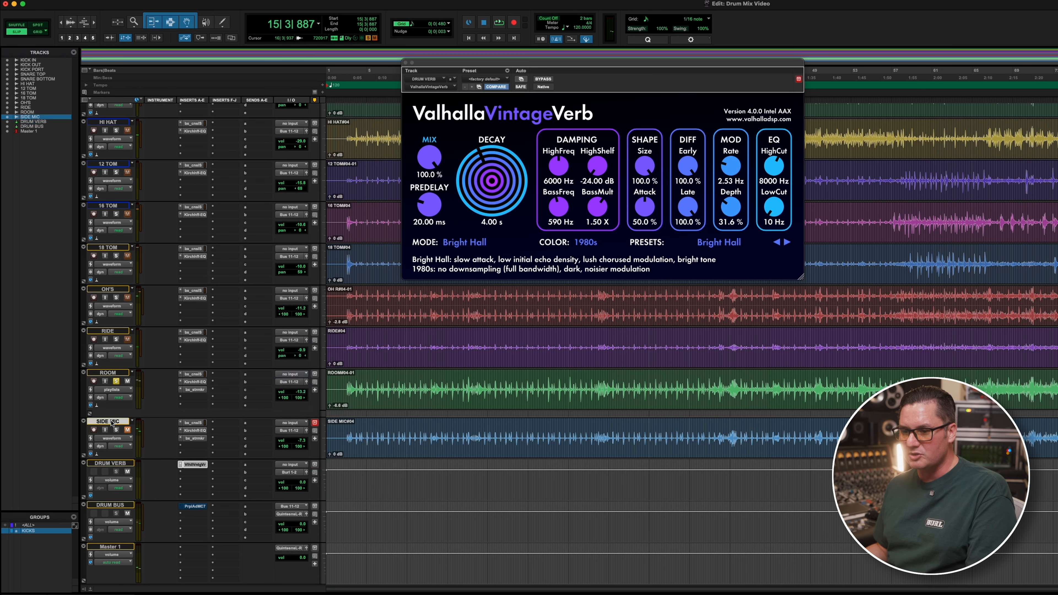
click(109, 373)
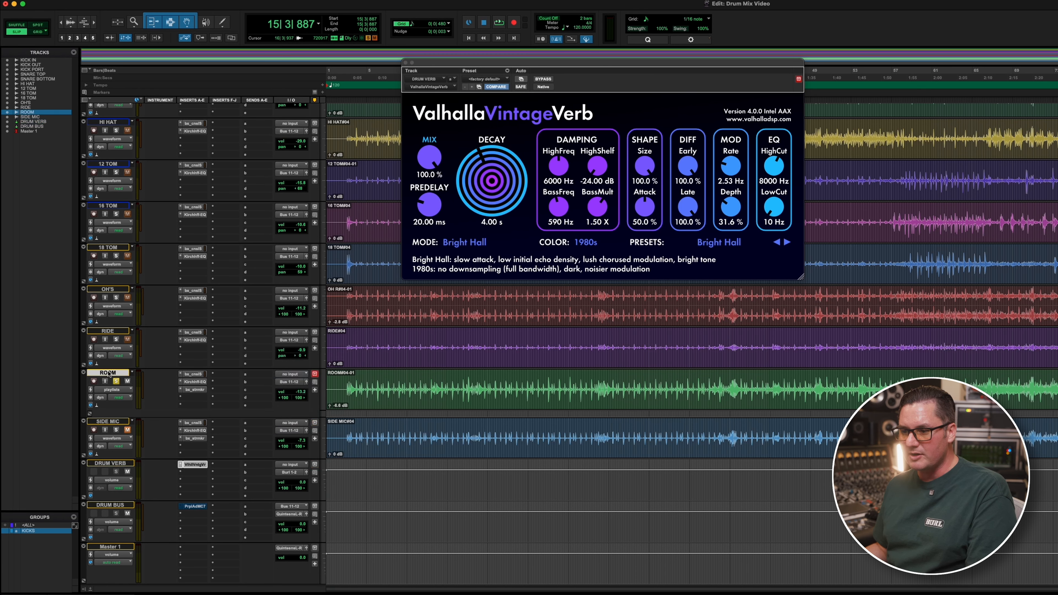
click(262, 379)
mouse_move(268, 383)
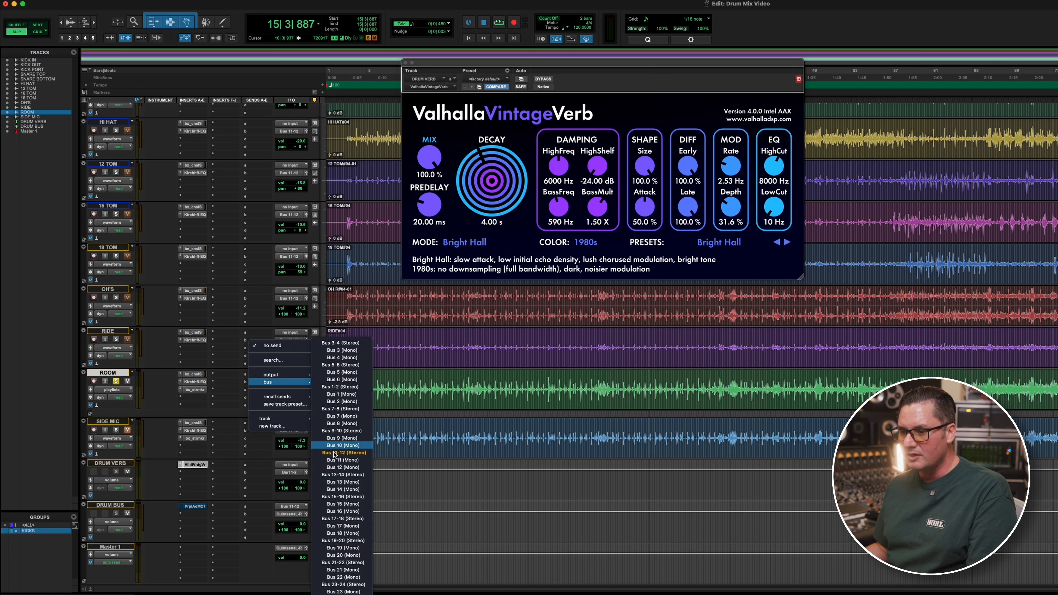
click(155, 434)
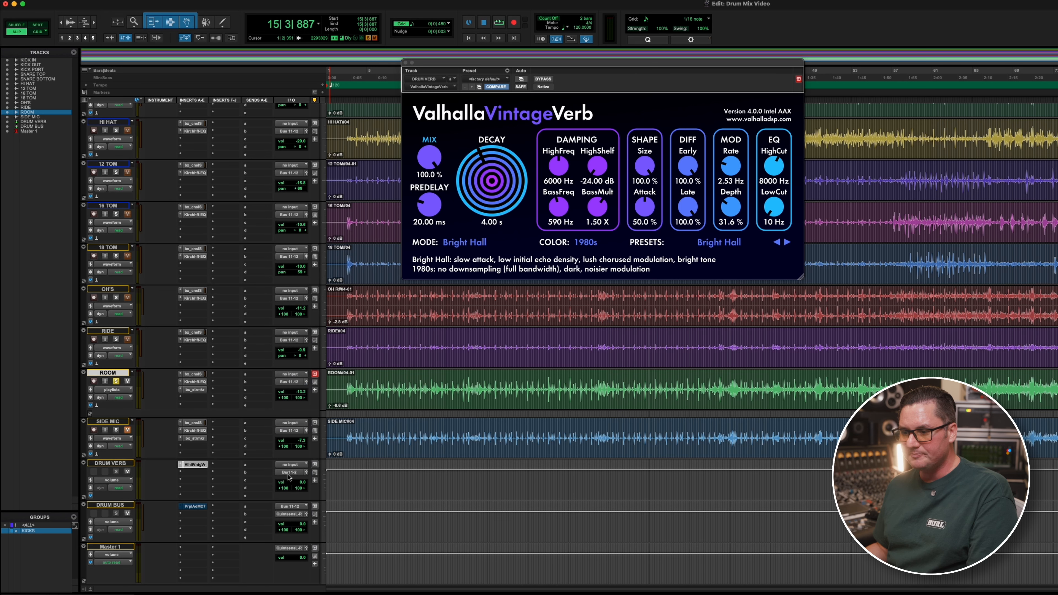
- Set the DRUM VERB track's input to Bus 9-10 (Stereo) and assign the ROOM track's first send to the same bus
click(290, 465)
mouse_move(296, 473)
click(348, 504)
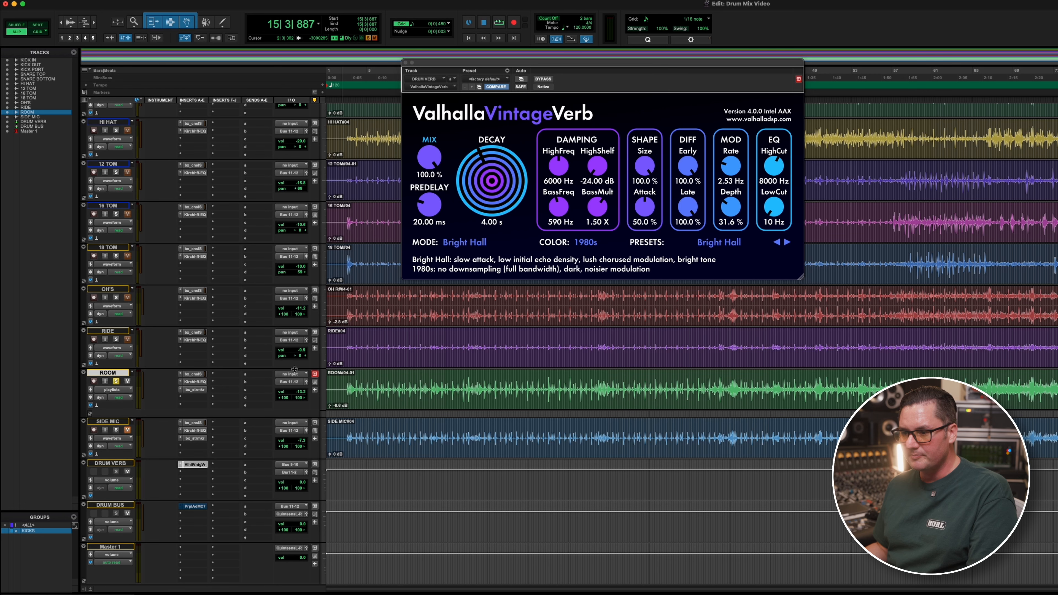
click(262, 378)
mouse_move(281, 385)
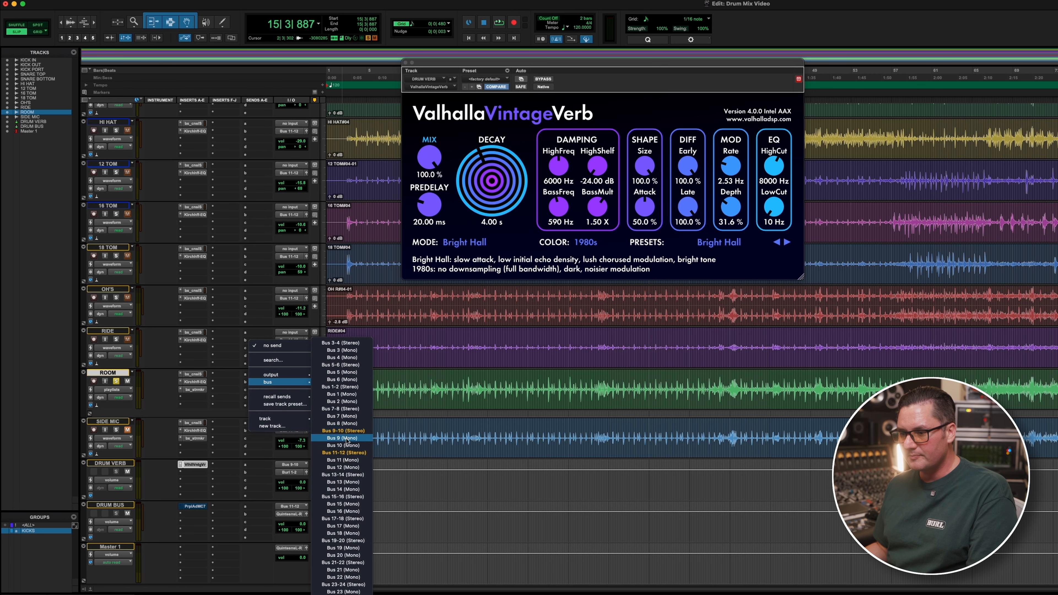
click(344, 430)
scroll(303, 461, down, 1)
- Route the DRUM VERB track's output to Bus 11-12 (Stereo)
click(294, 461)
mouse_move(302, 467)
click(356, 452)
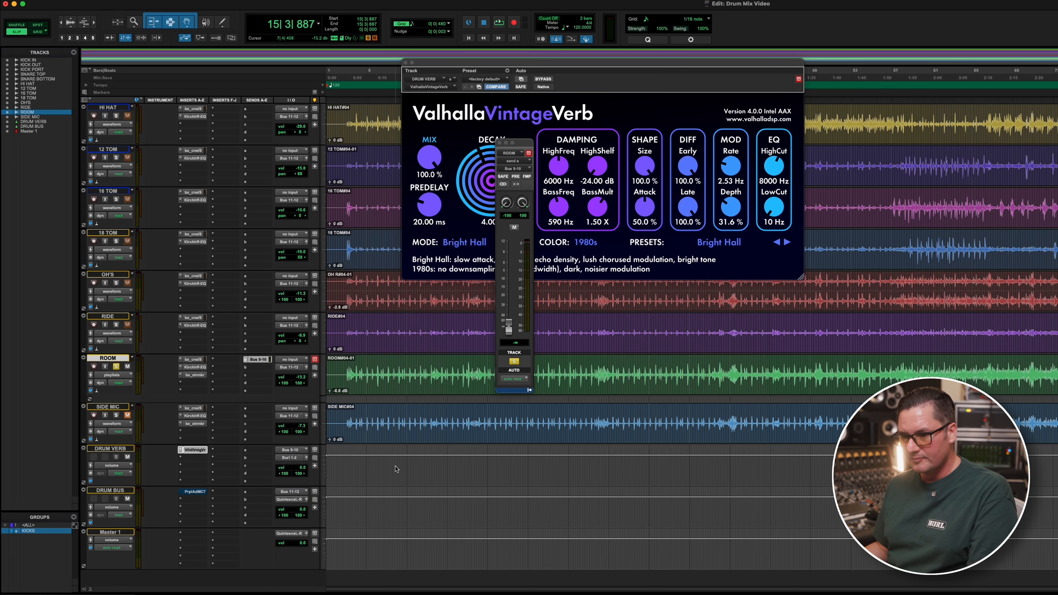
- Raise the ROOM send to -14.5 dB during playback, and add the same Bus 9-10 send to the SIDE MIC track
key(space)
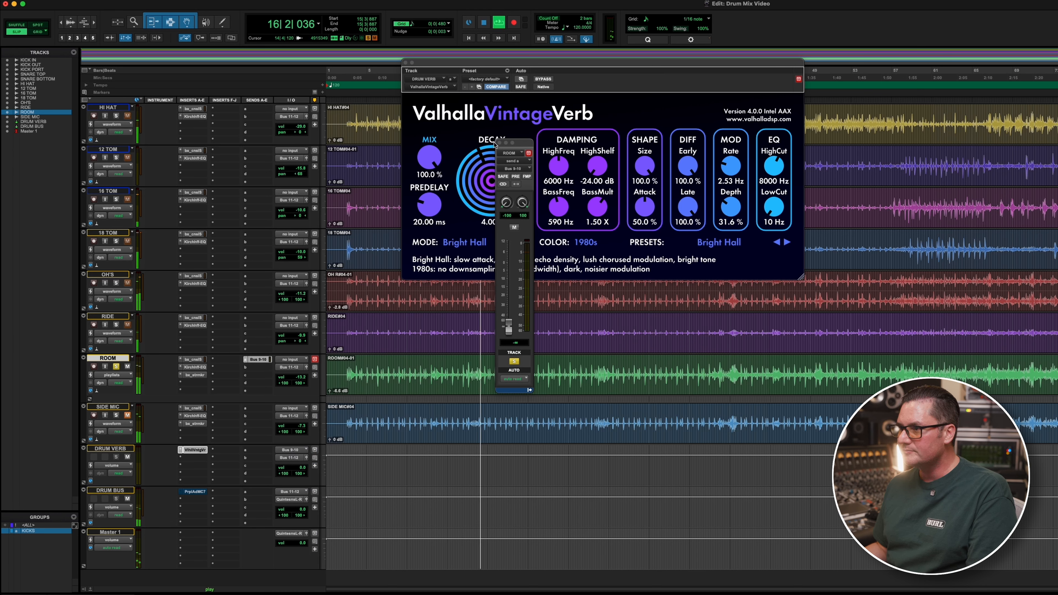
drag(509, 327, 510, 271)
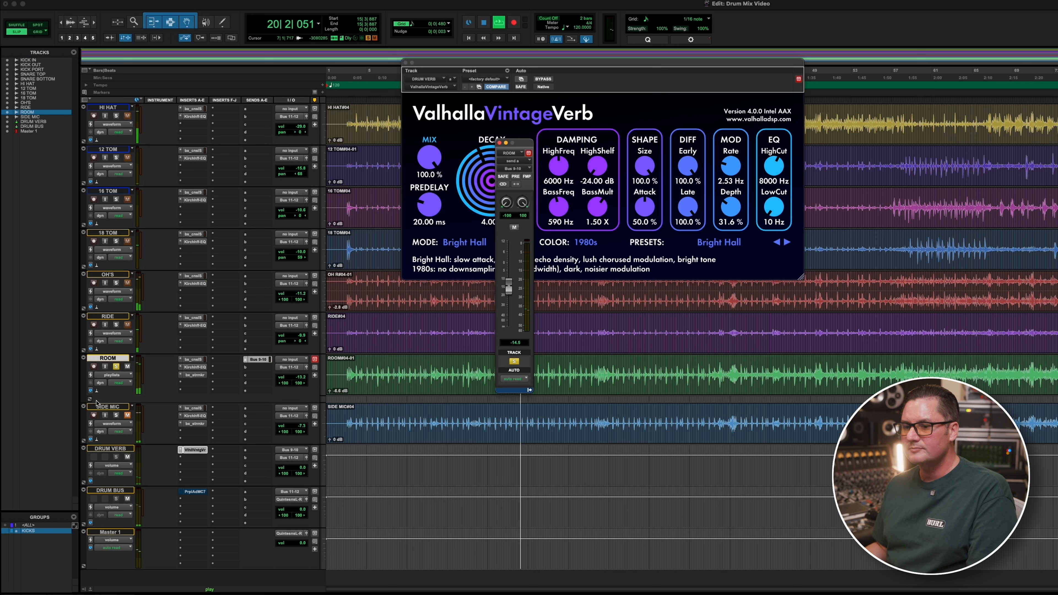
click(116, 416)
key(space)
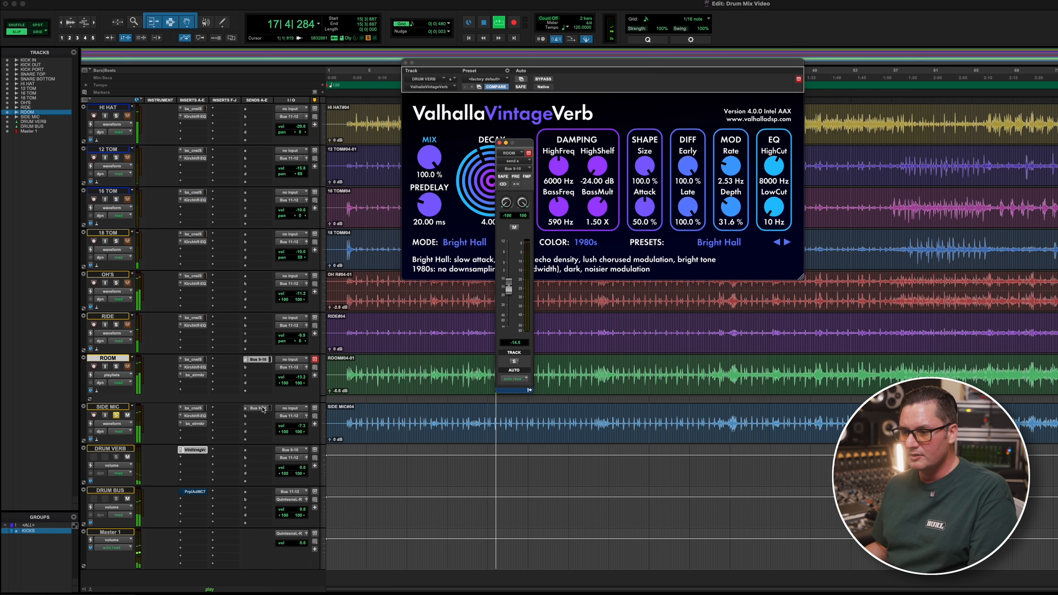
click(499, 143)
key(space)
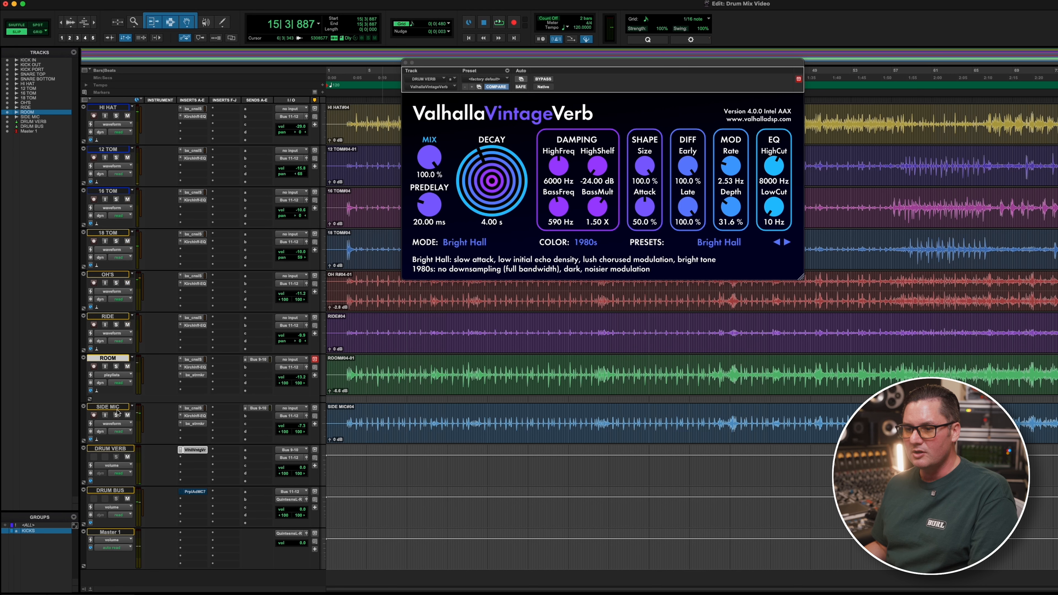
- Return the ROOM track to its playlists view and mute the RIDE, ROOM and SIDE MIC tracks for playback
drag(131, 375, 124, 353)
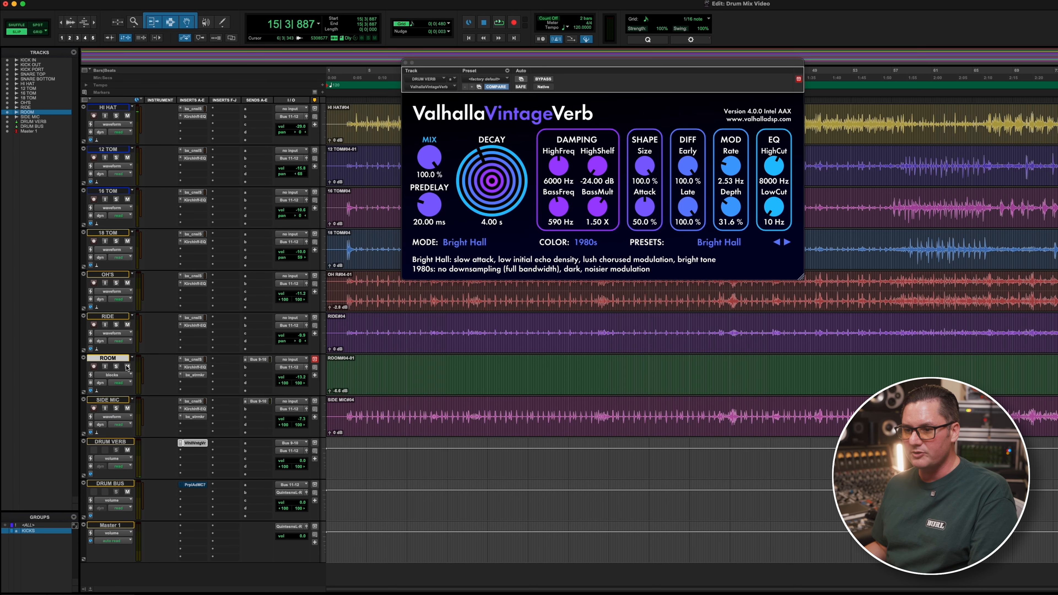
click(127, 374)
click(122, 386)
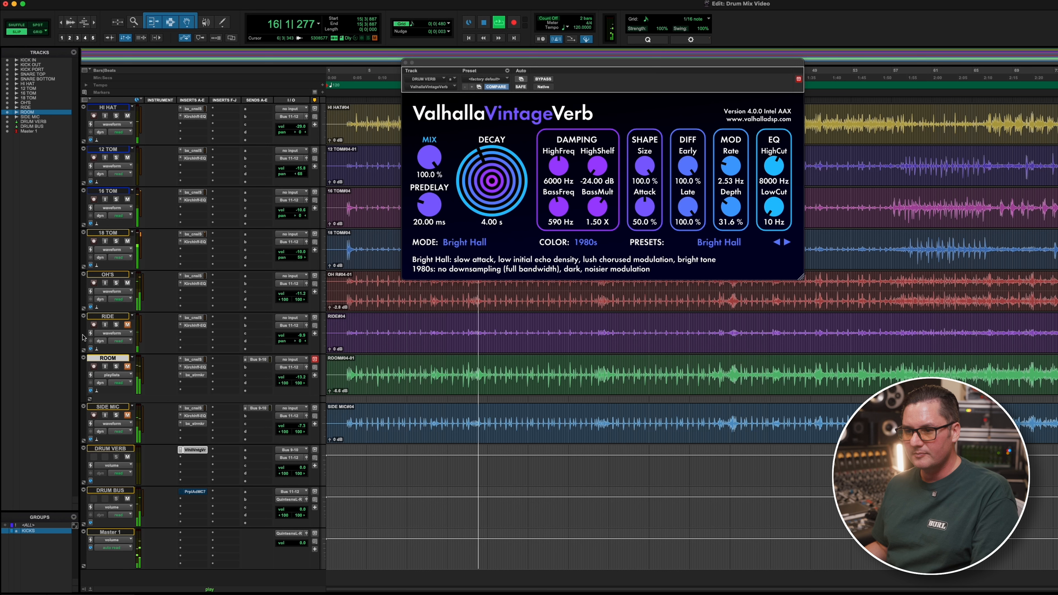
- Copy the ROOM track's Bus 9-10 send to the unmuted RIDE track and lower the RIDE volume
drag(260, 362, 258, 319)
drag(300, 335, 304, 339)
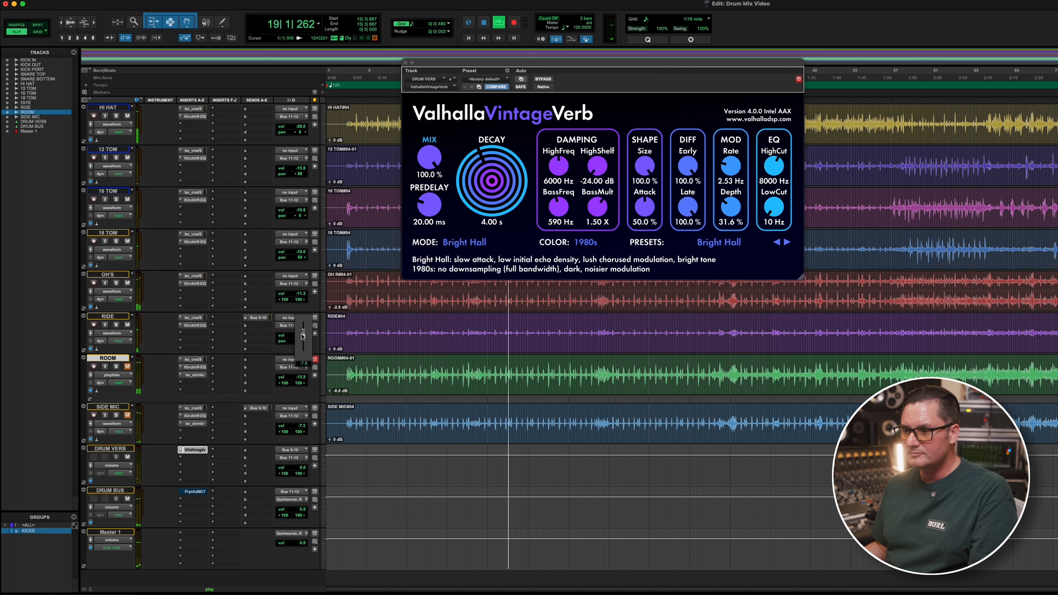
drag(302, 341, 302, 343)
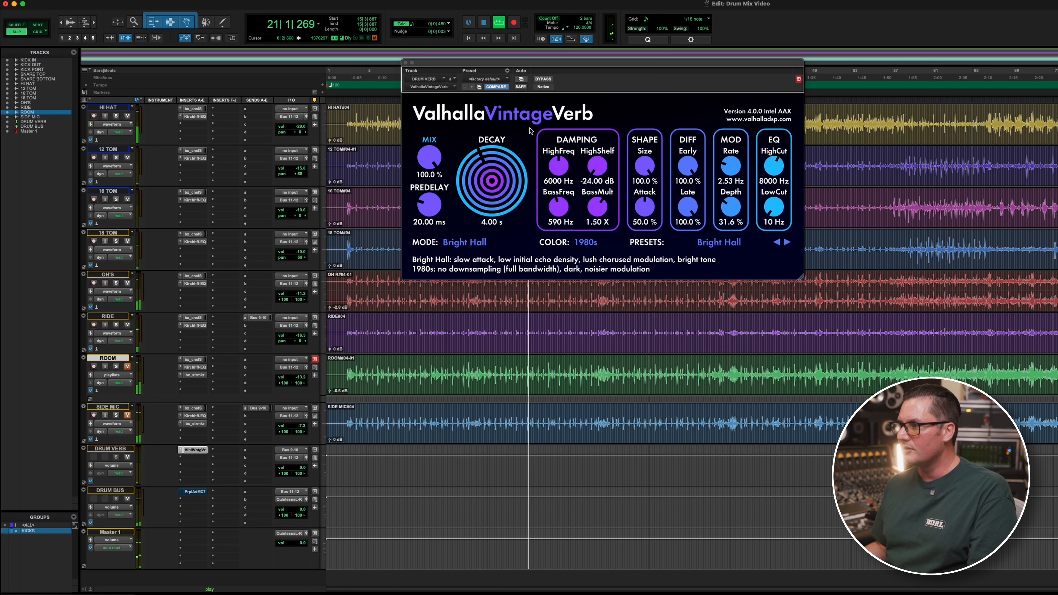
- Shorten the decay of ValhallaVintageVerb to 2.08 s
drag(483, 171, 484, 177)
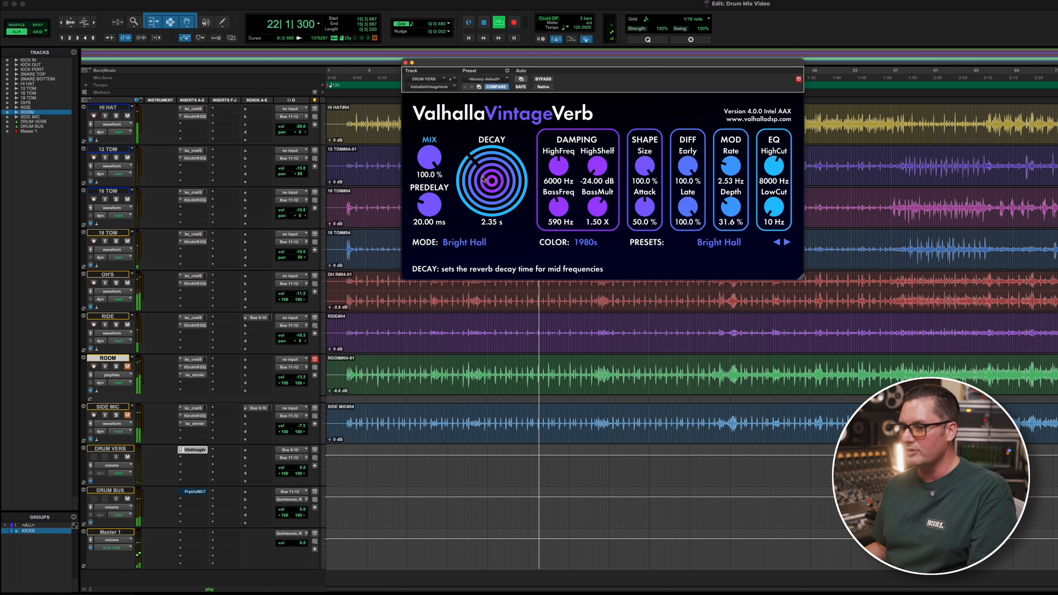
drag(484, 181, 484, 180)
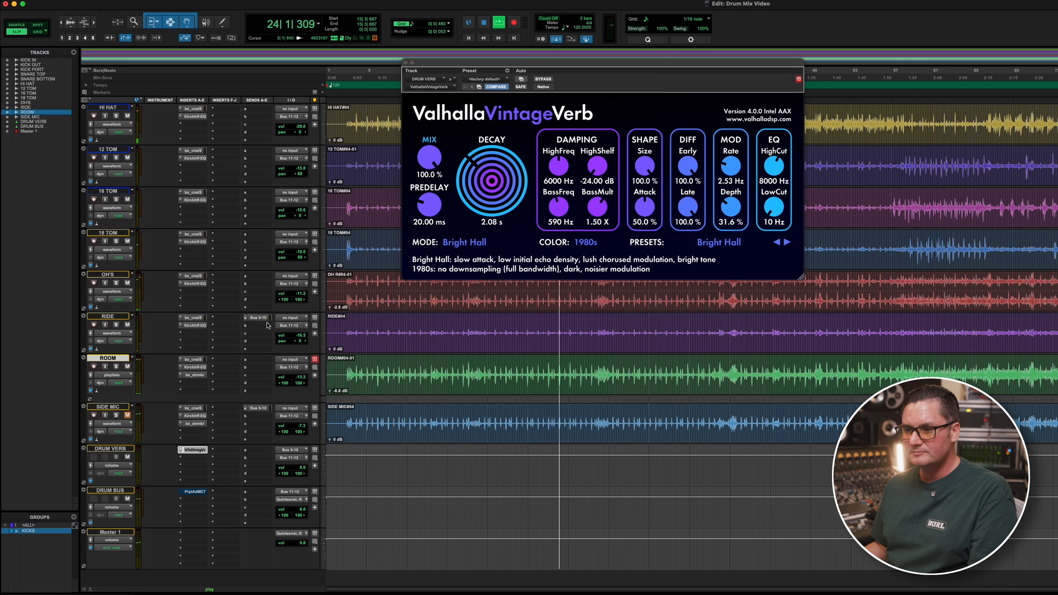
- Lower the volumes of the ROOM and SIDE MIC tracks during playback, and stop playback
drag(296, 376, 300, 383)
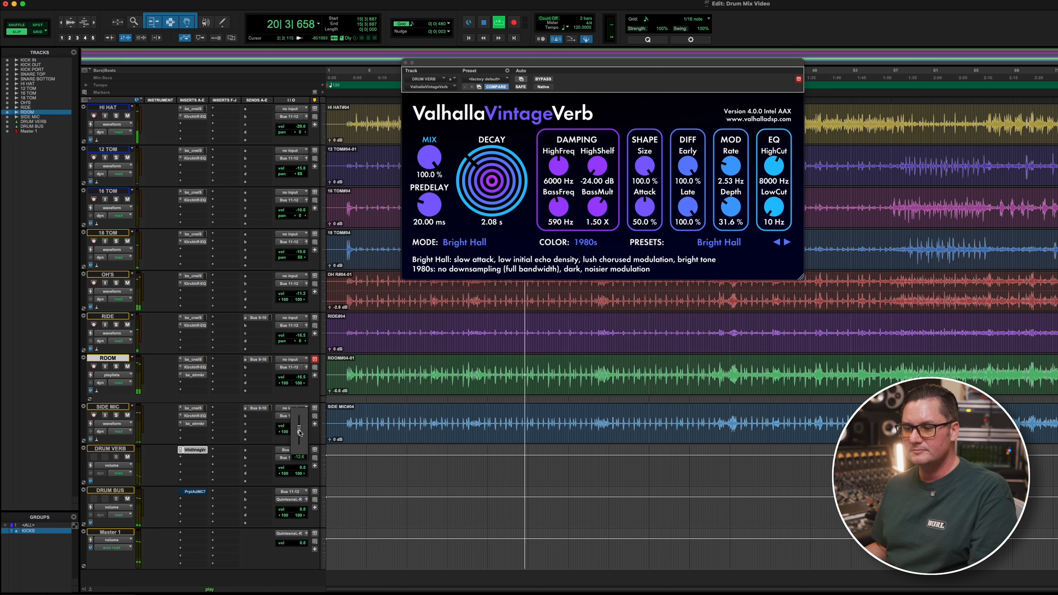
key(space)
- Insert the stereo TBTECH Kirchhoff-EQ in the DRUM VERB track's second insert slot, after the reverb
click(193, 431)
mouse_move(234, 458)
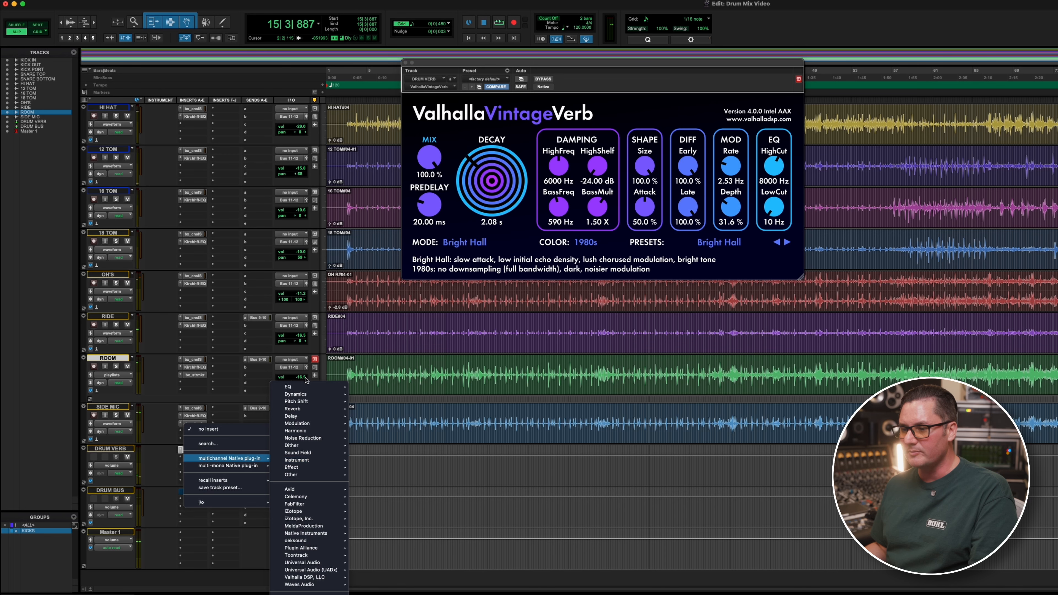
mouse_move(310, 386)
scroll(410, 380, down, 10)
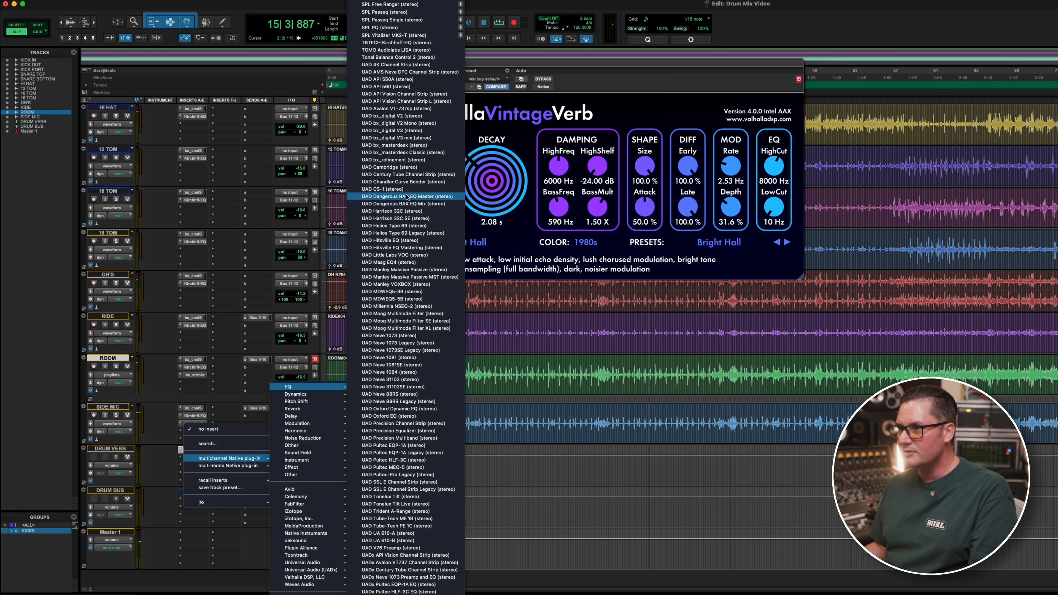
scroll(409, 189, up, 2)
click(407, 69)
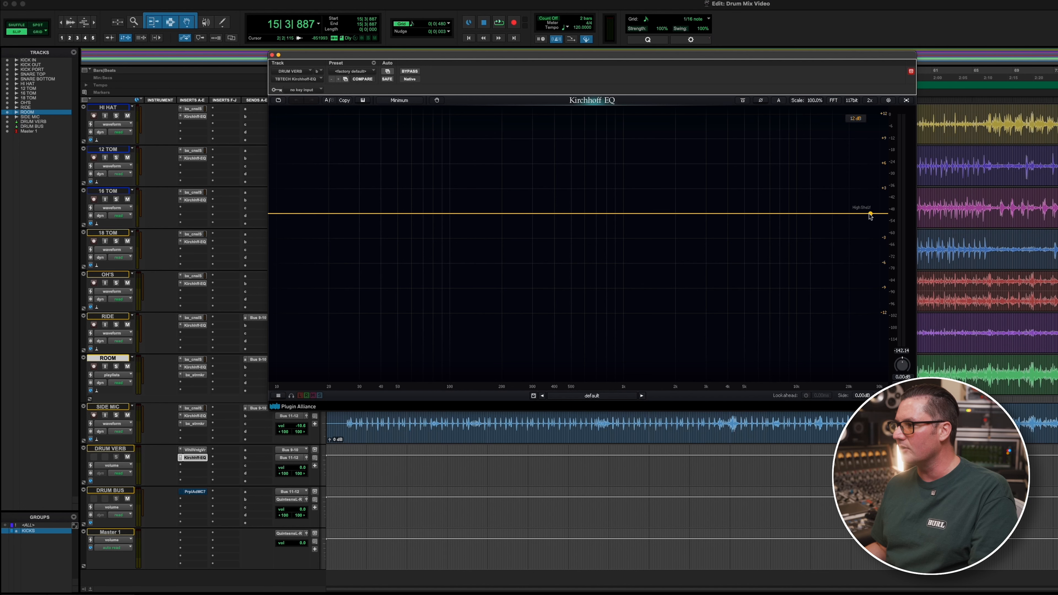
- Create a -12 dB high shelf at about 2965 Hz in the DRUM VERB track's Kirchhoff-EQ, and audition it
drag(878, 214, 705, 312)
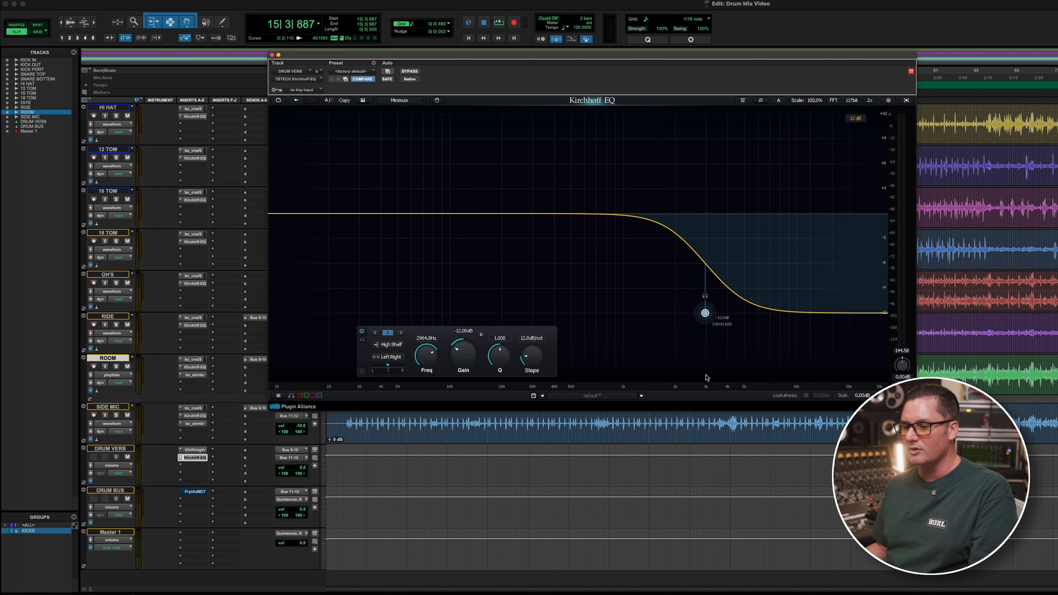
drag(434, 55, 402, 28)
key(space)
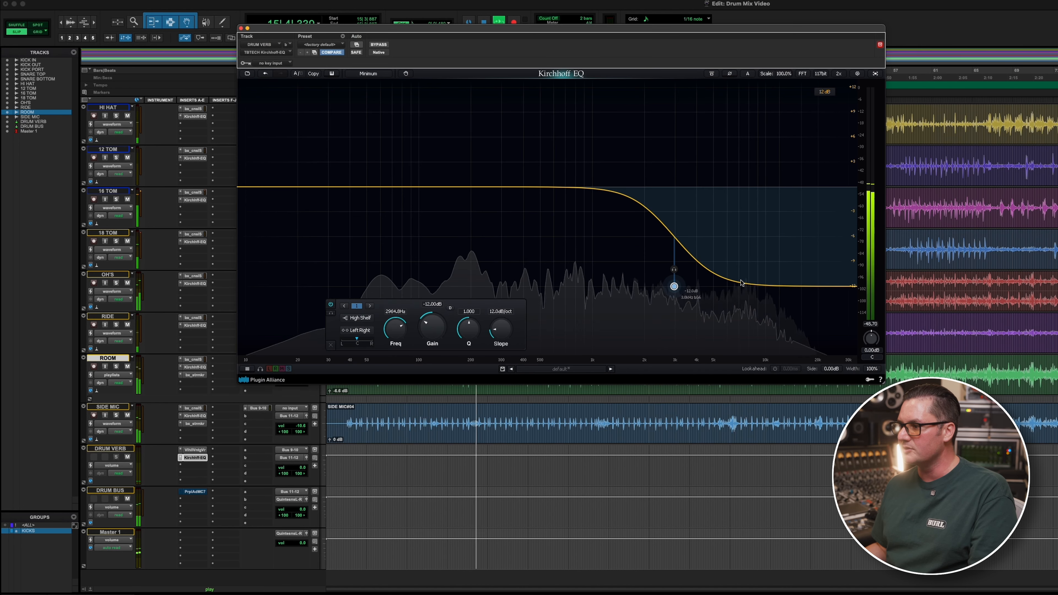
key(space)
- Lower the DRUM VERB high shelf's frequency to about 1780 Hz during playback, and close the EQ window
click(194, 449)
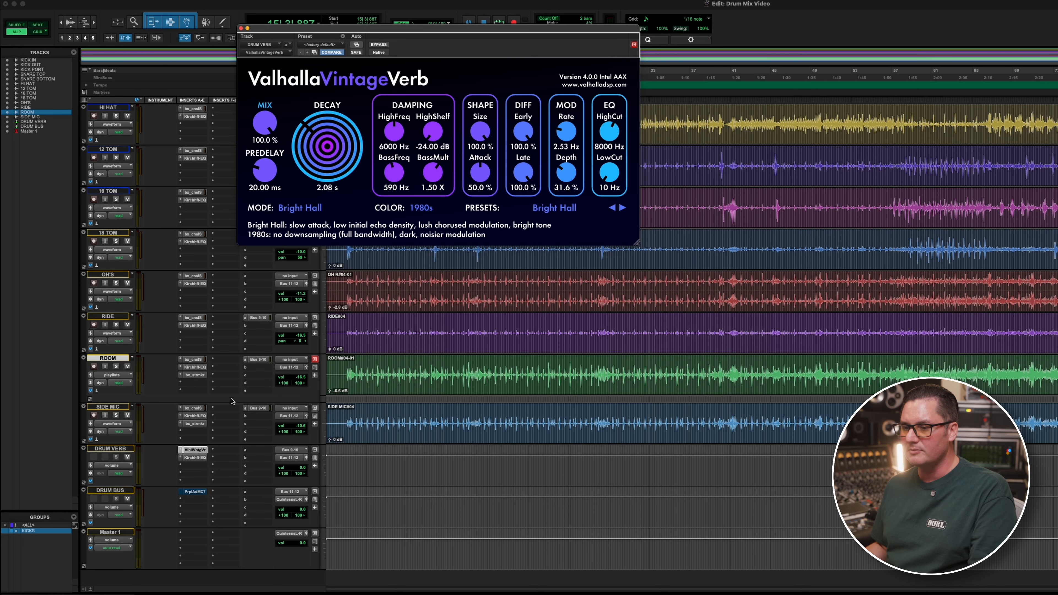
click(241, 28)
key(space)
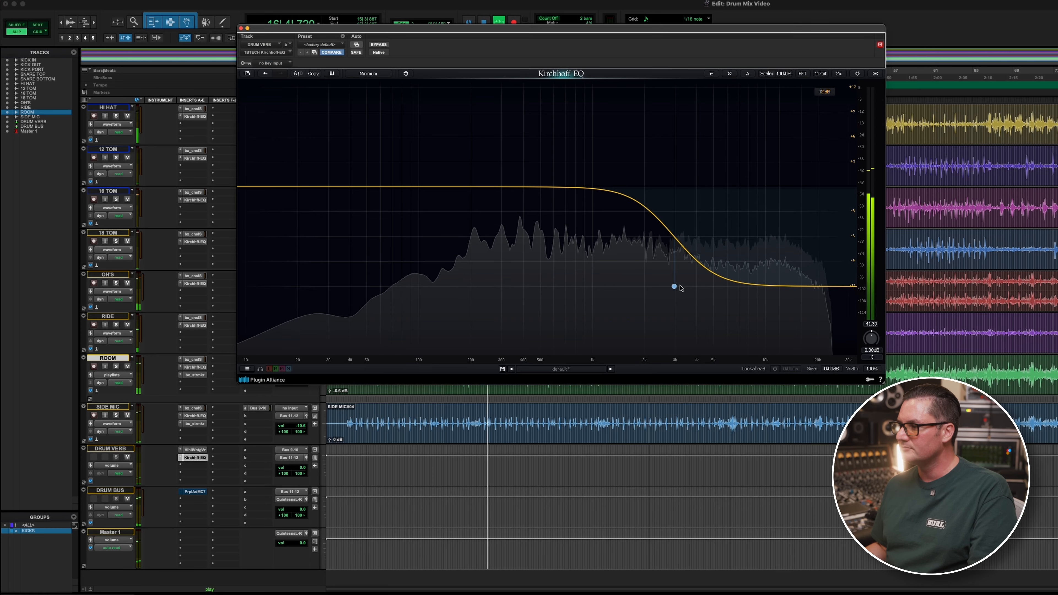
drag(675, 287, 633, 296)
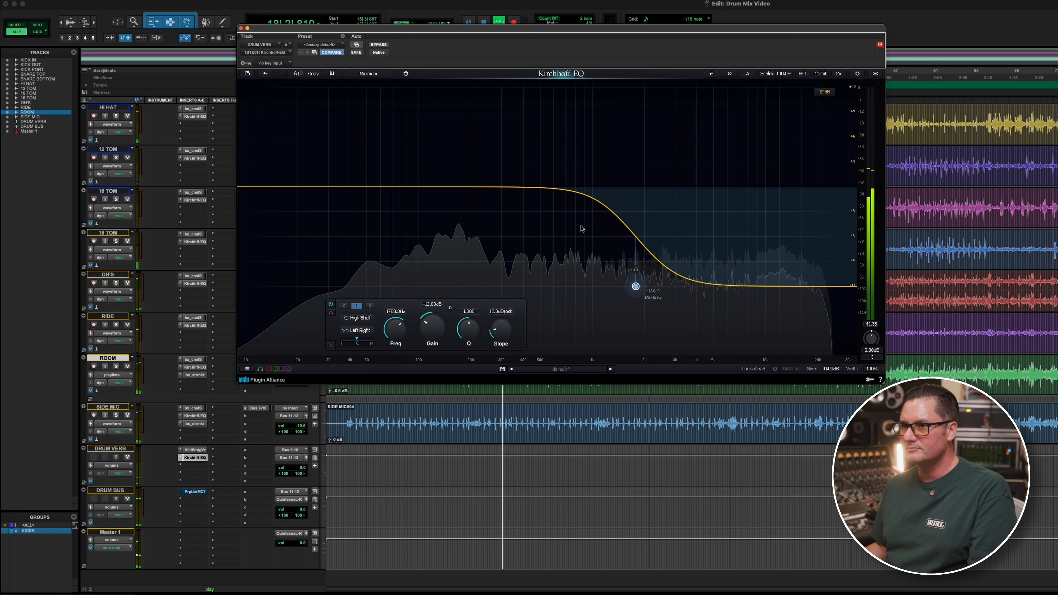
key(super+w)
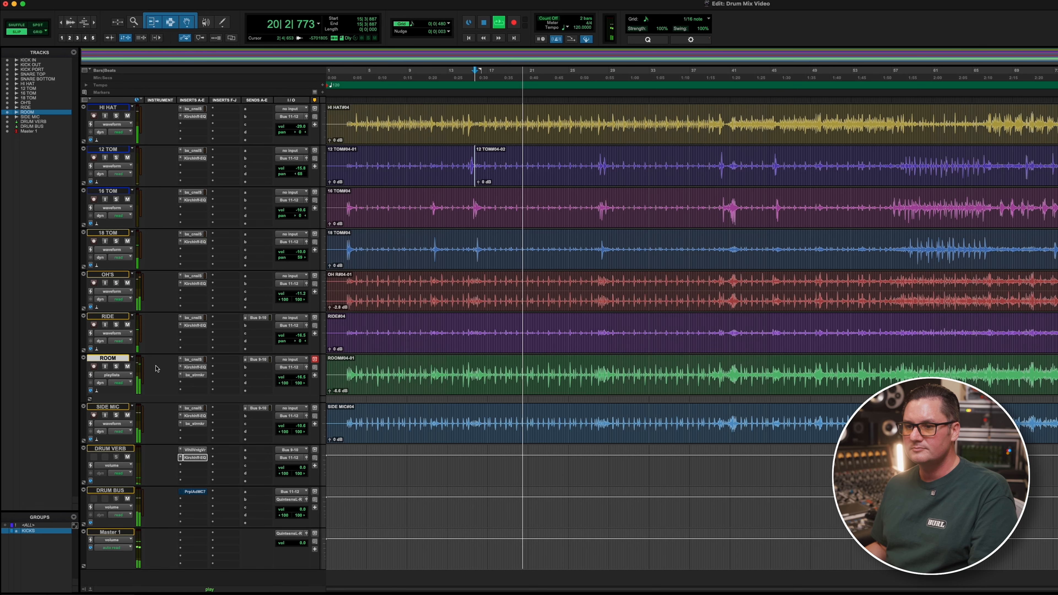
- Play the drum mix from bar 56, where the busier tom section begins
scroll(503, 340, up, 5)
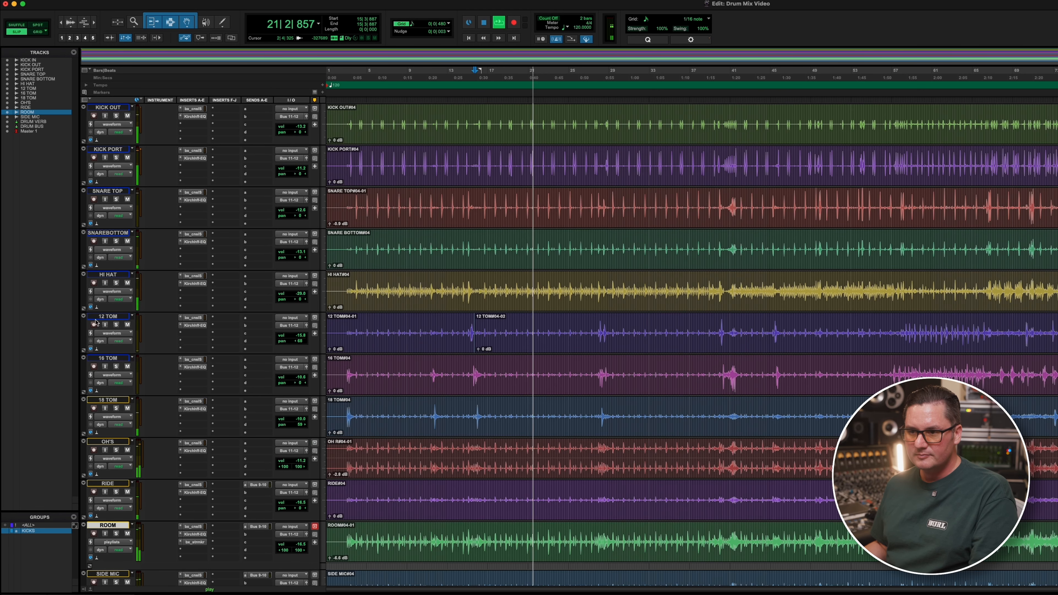
scroll(515, 310, up, 1)
key(space)
click(889, 367)
key(space)
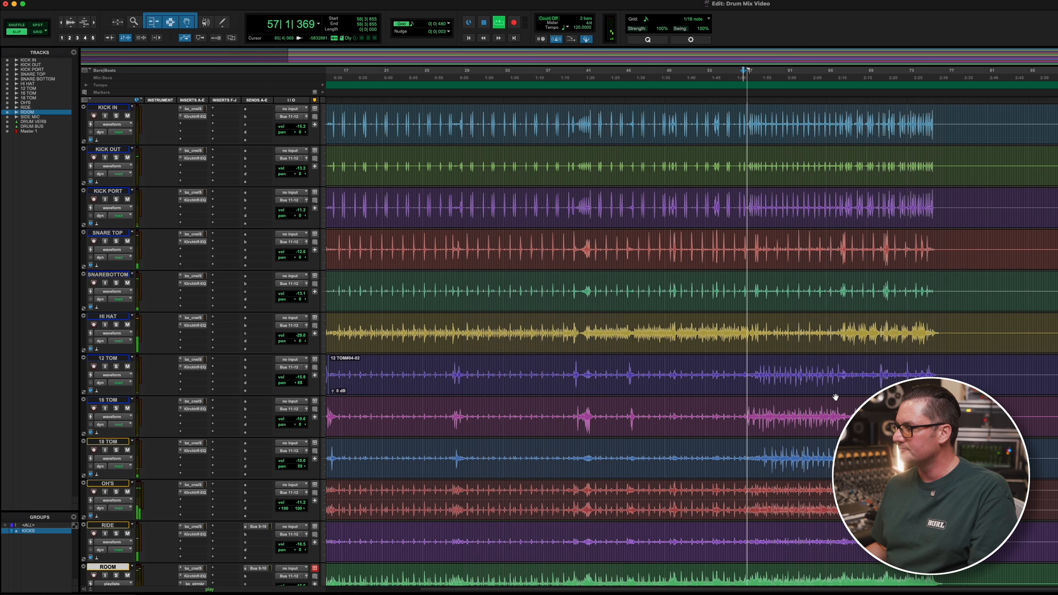
- Lower the SIDE MIC track's volume to about -15 dB while the tom section plays
scroll(340, 385, down, 5)
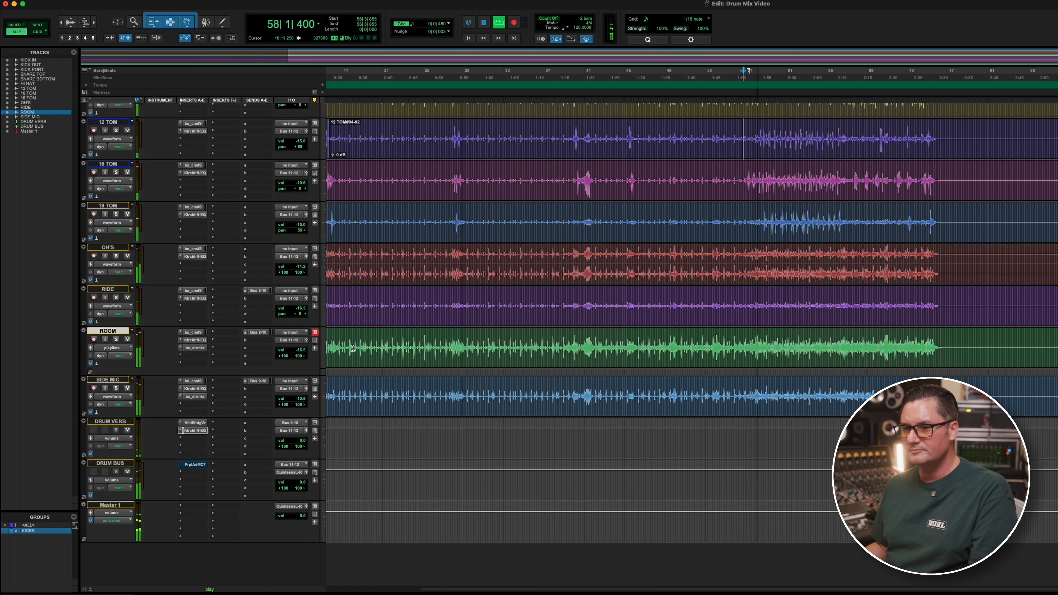
scroll(383, 344, up, 1)
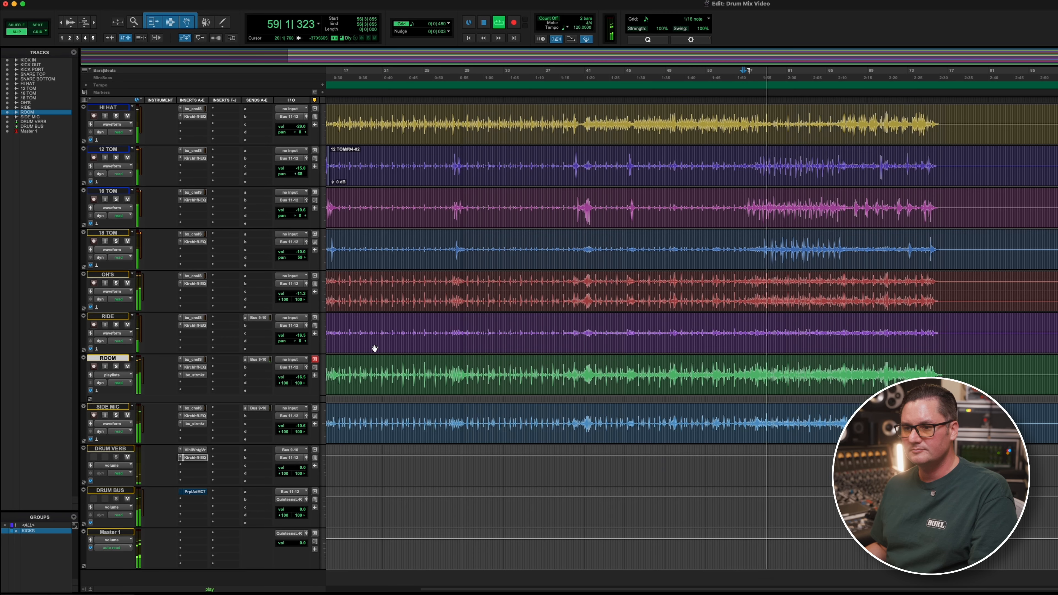
scroll(378, 344, up, 3)
scroll(374, 332, down, 2)
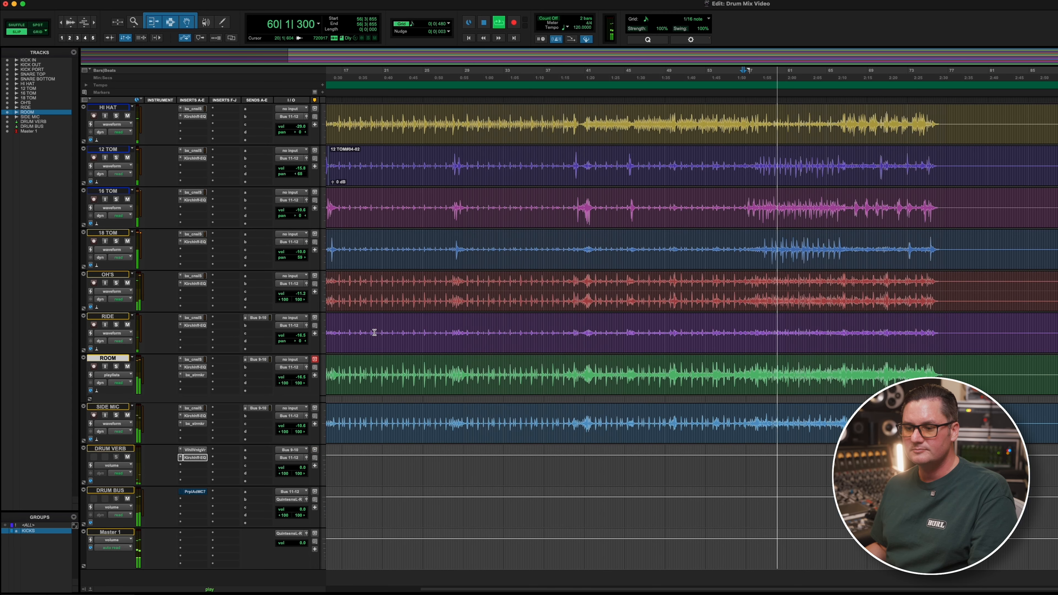
drag(305, 428, 305, 435)
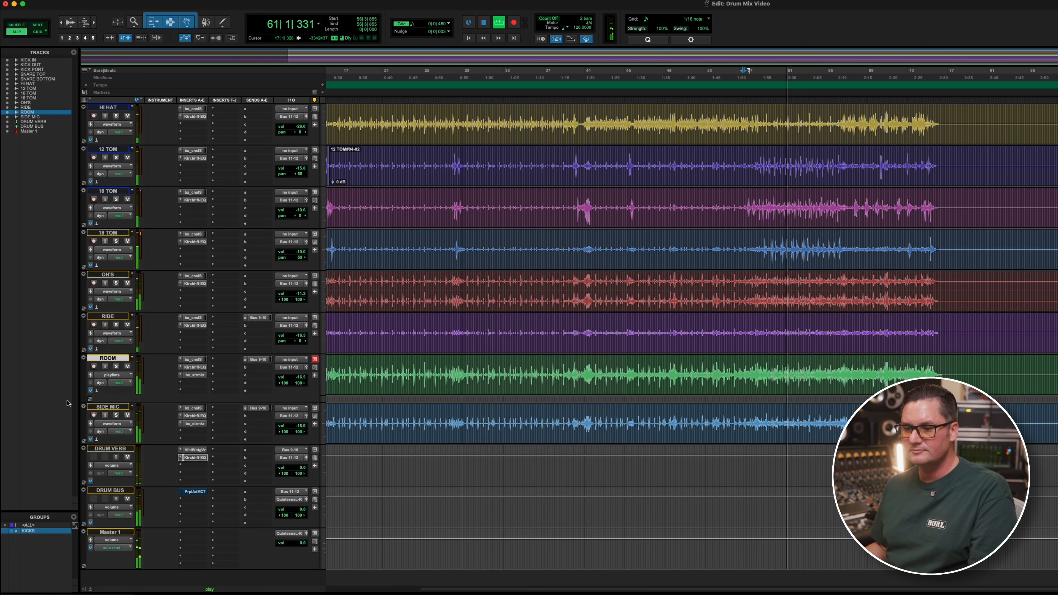
- Mute the SIDE MIC, ROOM and RIDE tracks, and stop playback
click(127, 415)
click(128, 367)
click(127, 325)
key(space)
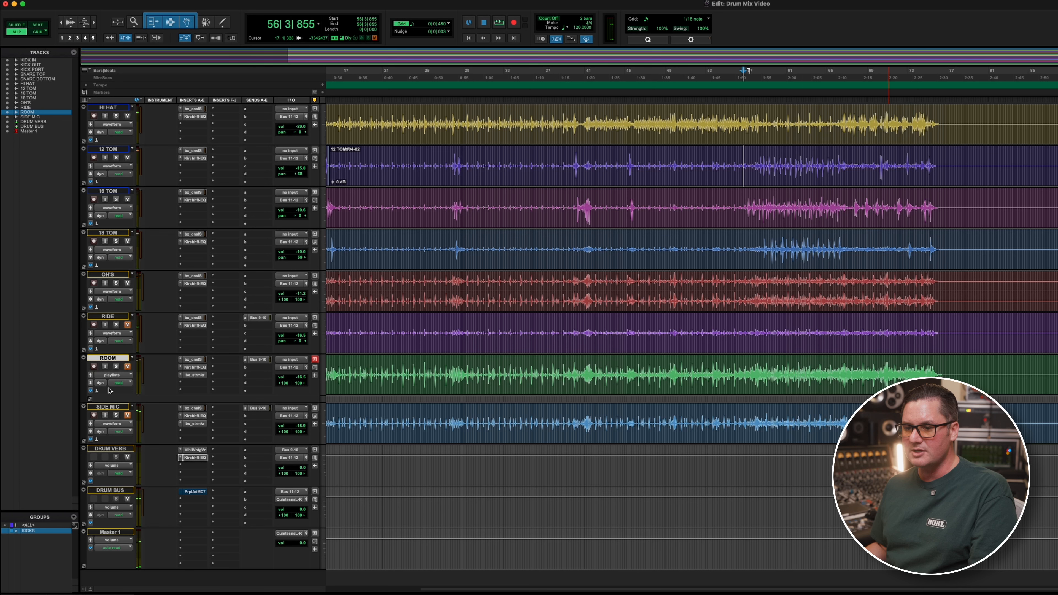
- Play the tom section and unmute the RIDE, ROOM and SIDE MIC tracks, briefly toggling solo on SIDE MIC
key(space)
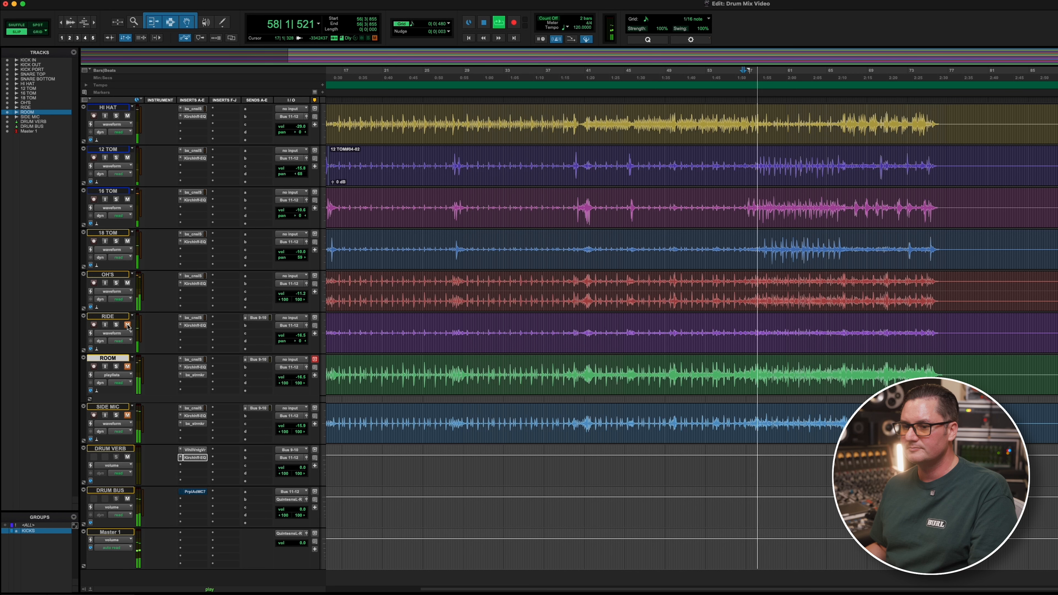
click(127, 324)
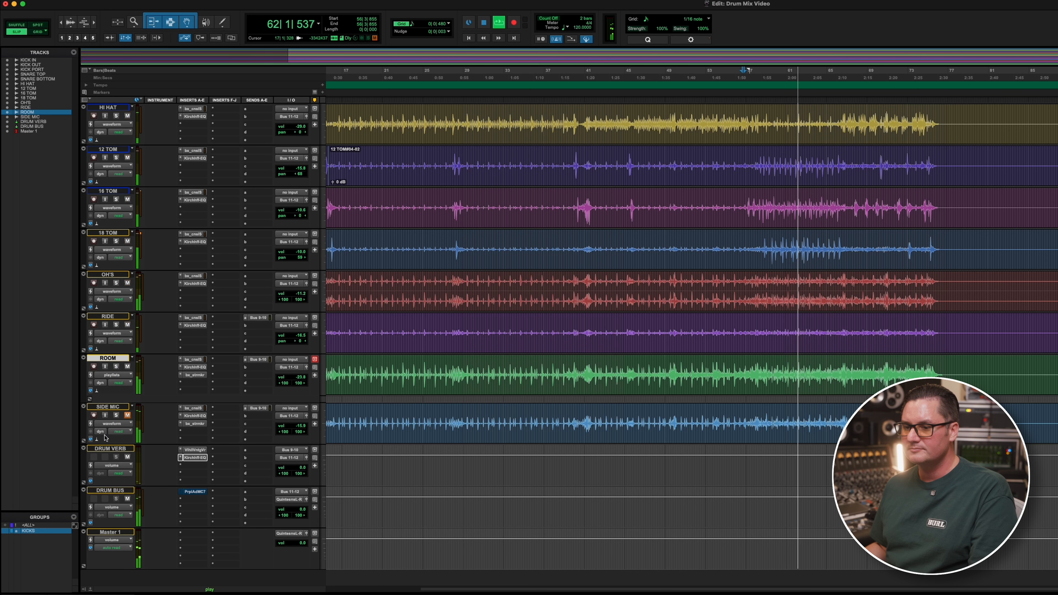
click(128, 415)
click(116, 416)
click(116, 416)
- Lower the SIDE MIC volume slightly and the RIDE volume to about -19.1 dB, and stop playback
drag(298, 427, 298, 431)
drag(300, 336, 300, 340)
key(space)
- Add a Bus 9-10 send to SNARE TOP and set its level to about -13.4 dB while playing from bar 19
scroll(318, 277, up, 5)
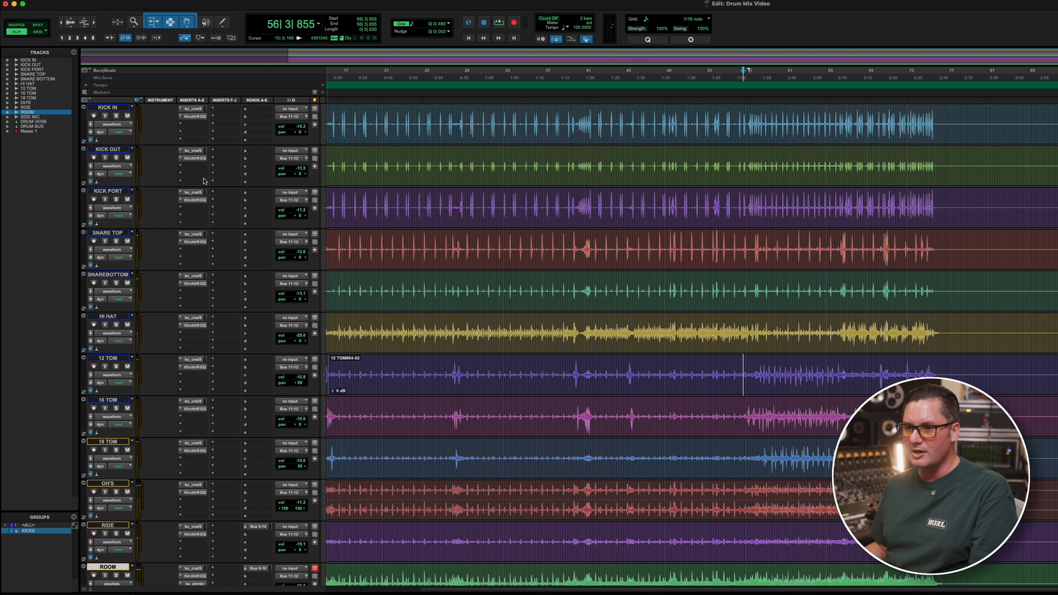
click(259, 234)
mouse_move(306, 245)
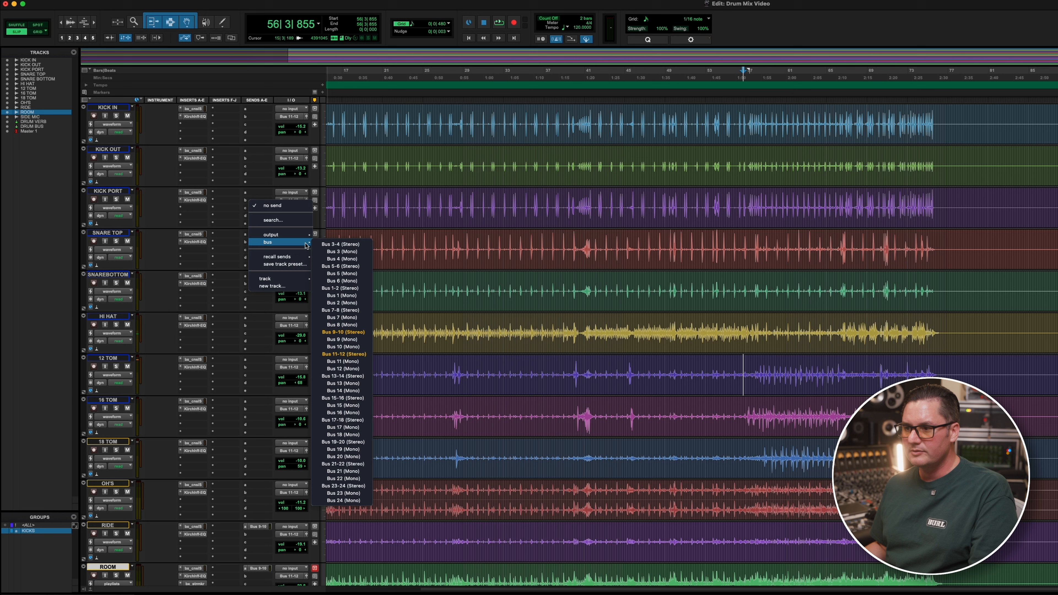
click(336, 332)
key(space)
drag(508, 320, 508, 271)
click(367, 262)
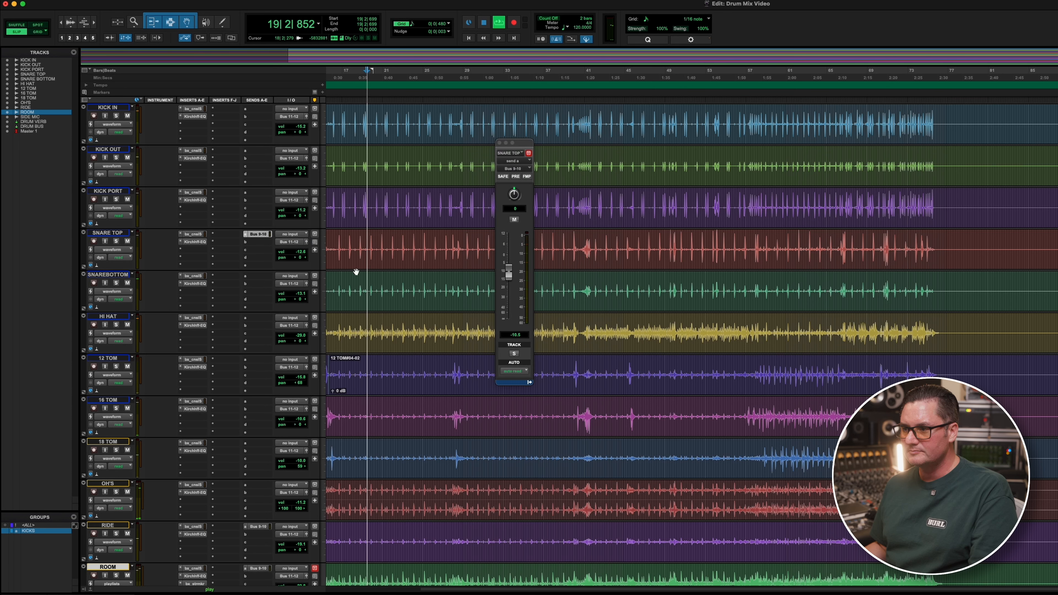
drag(509, 275, 508, 281)
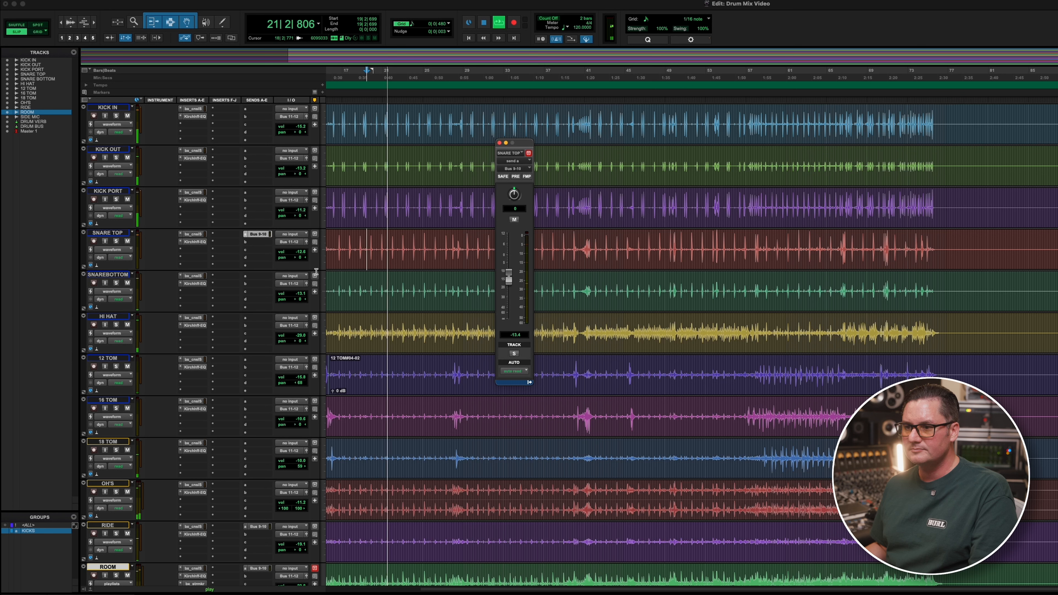
- Copy the SNARE TOP send to the SNAREBOTTOM track, close the send window and stop playback
drag(258, 234, 259, 276)
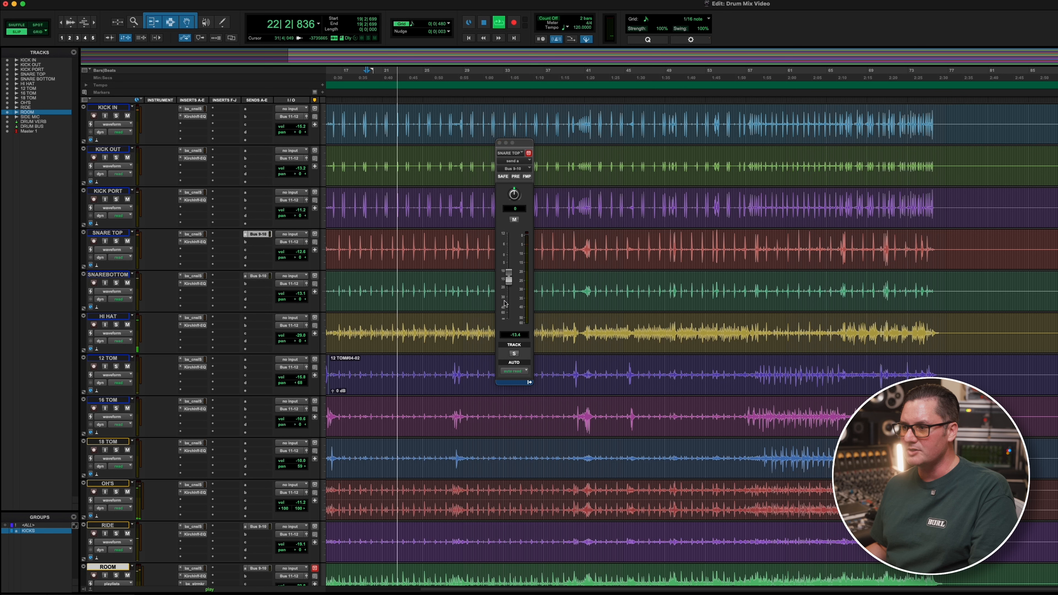
click(499, 143)
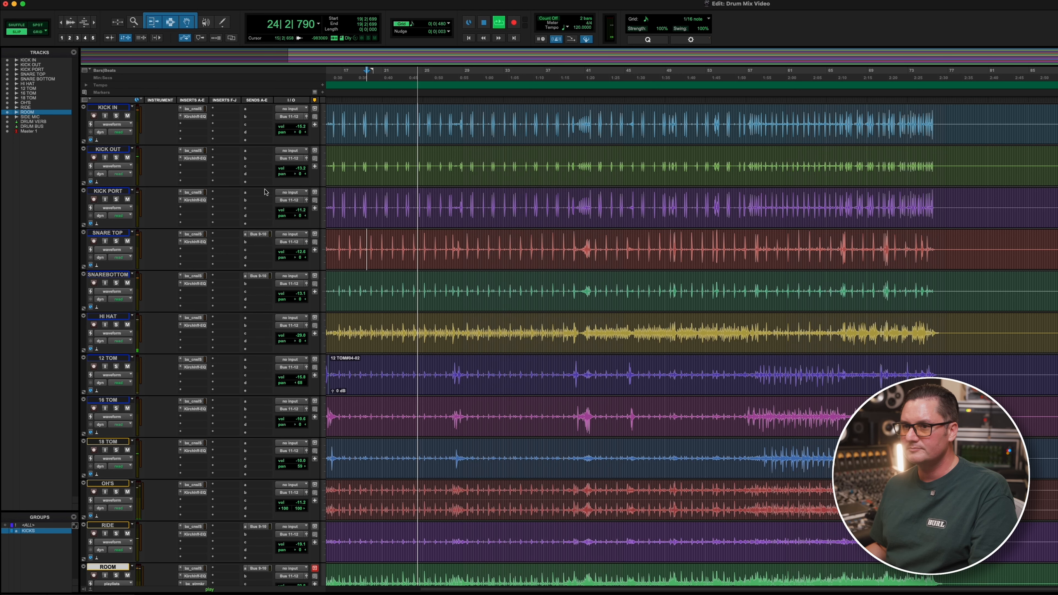
key(space)
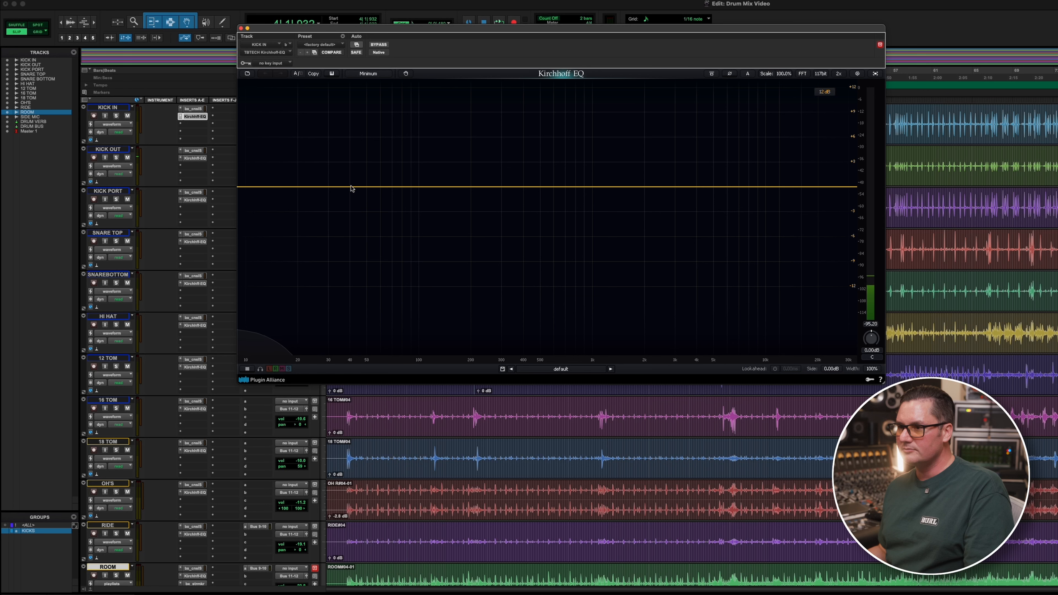
- Add a bell boost of about 4.8 dB at 71 Hz to the KICK IN EQ, and play the track with solo
drag(351, 189, 393, 147)
key(space)
click(115, 116)
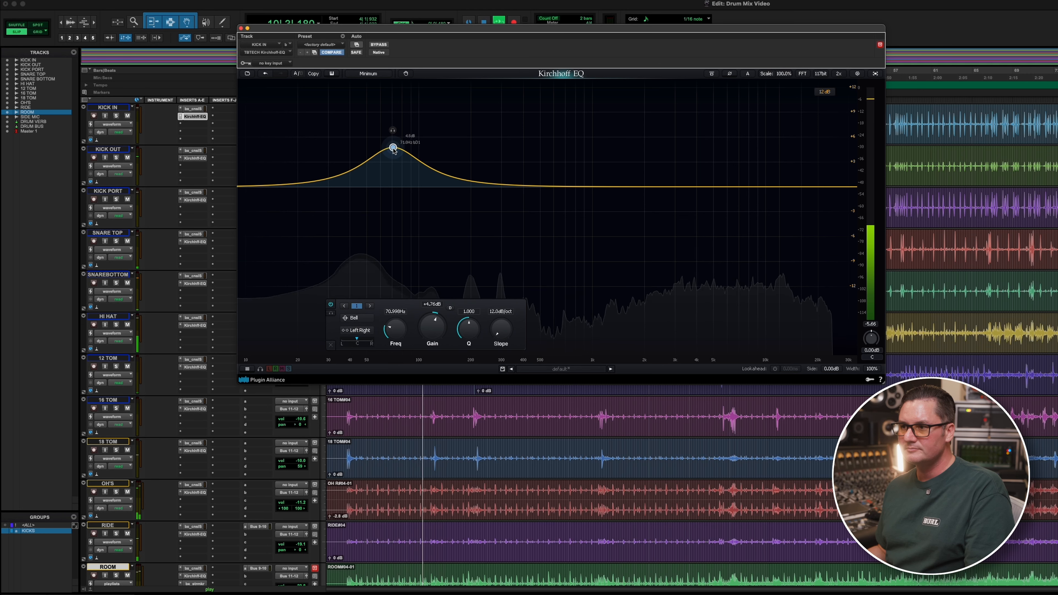
- Add a low-frequency bell boost to the KICK OUT EQ and adjust its Q during playback
click(195, 158)
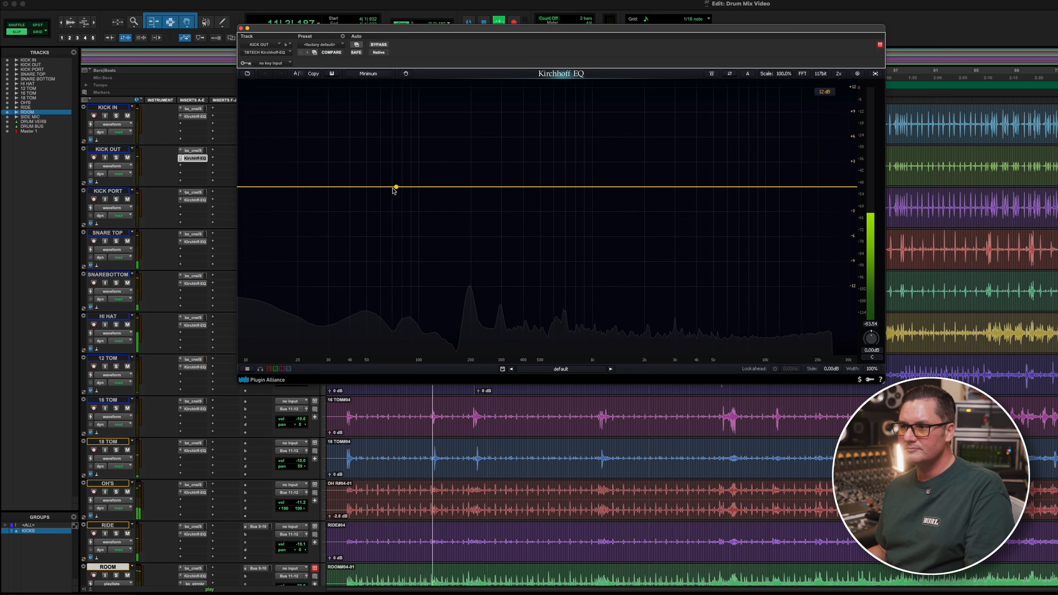
drag(385, 189, 390, 152)
scroll(390, 152, up, 2)
- Refine the KICK IN EQ bell to about 66 Hz, +5.1 dB and Q 1.26, and close the EQ window
click(204, 118)
scroll(389, 152, up, 5)
drag(389, 152, 387, 145)
scroll(387, 144, down, 3)
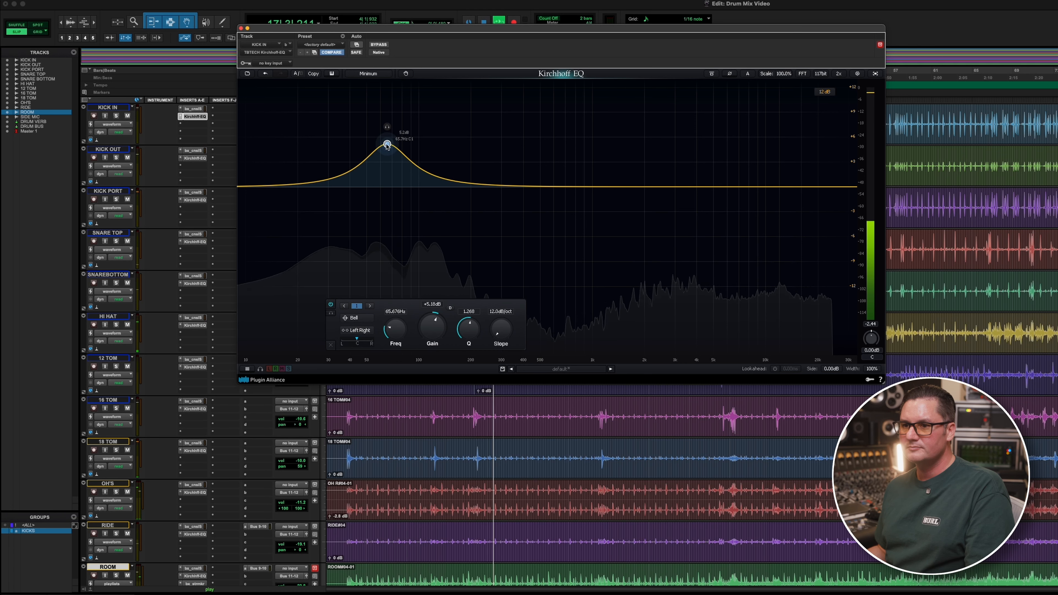
click(241, 28)
- Check the SNARE TOP EQ, and cut about 4.5 dB at 4645 Hz in the SNAREBOTTOM EQ with that track temporarily soloed
click(194, 242)
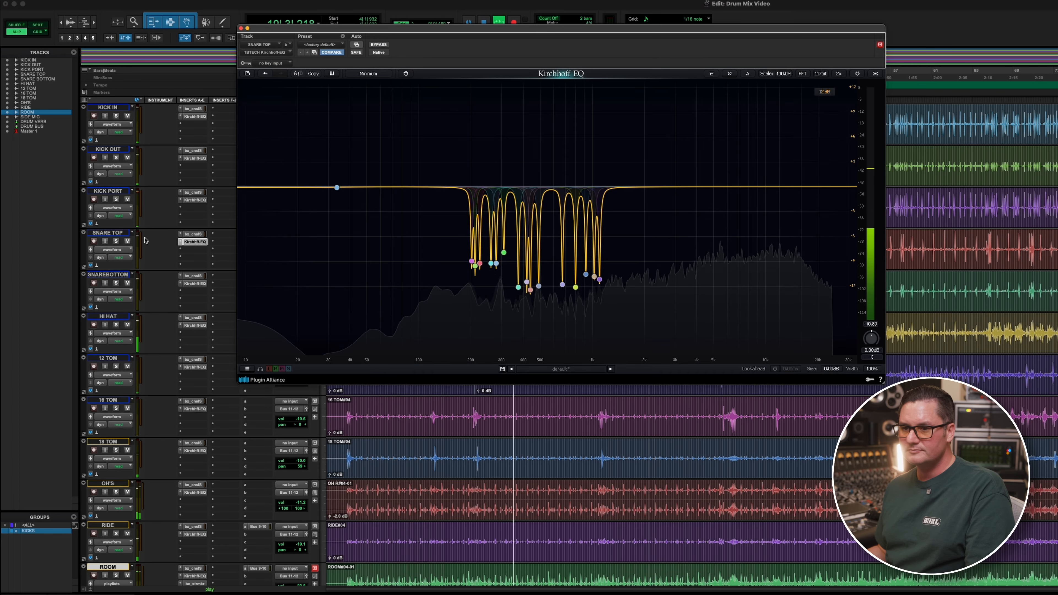
click(194, 284)
click(117, 282)
double_click(712, 190)
drag(712, 191, 708, 225)
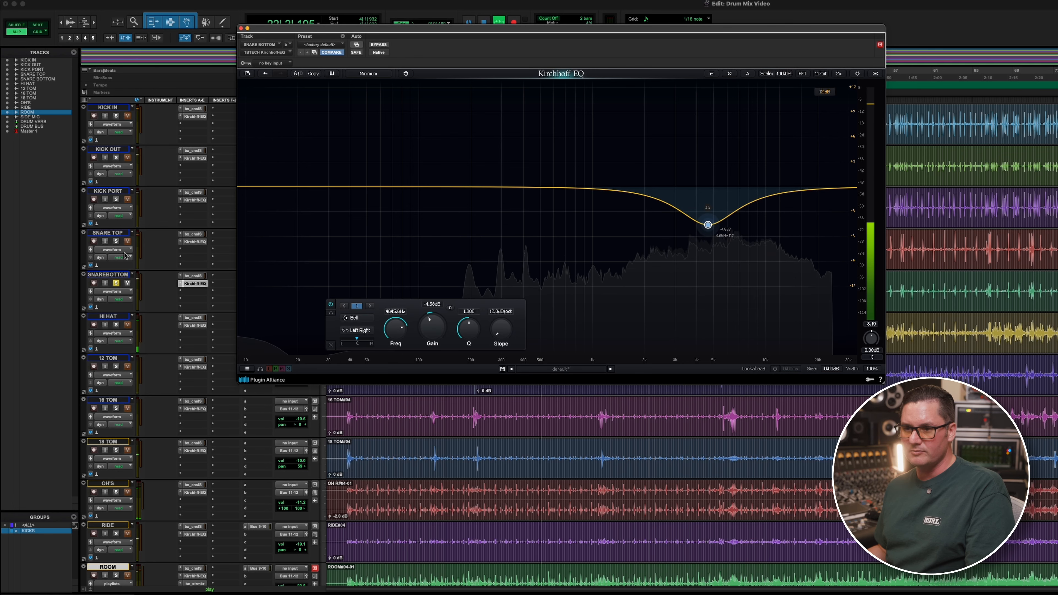
click(116, 283)
- Solo HI HAT and add a high shelf boost of about 6.9 dB at 8021 Hz to its EQ
click(116, 325)
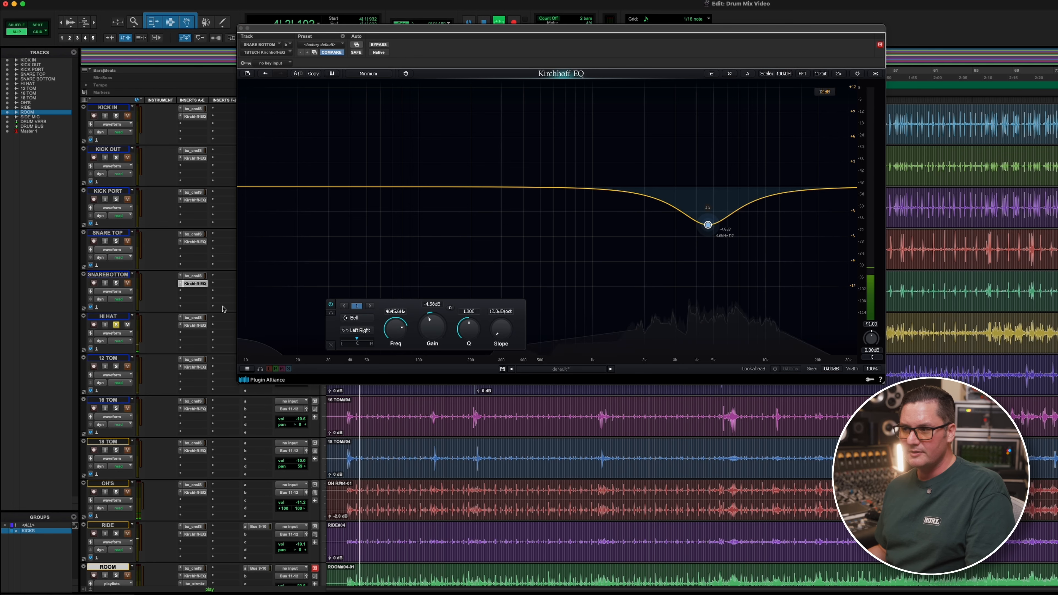
click(193, 326)
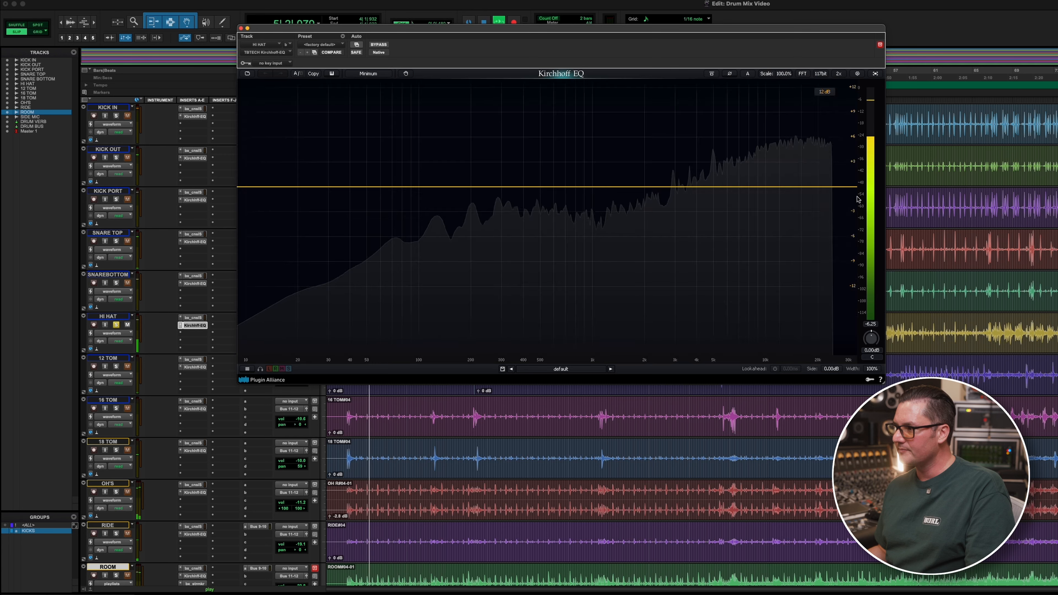
drag(834, 186, 749, 129)
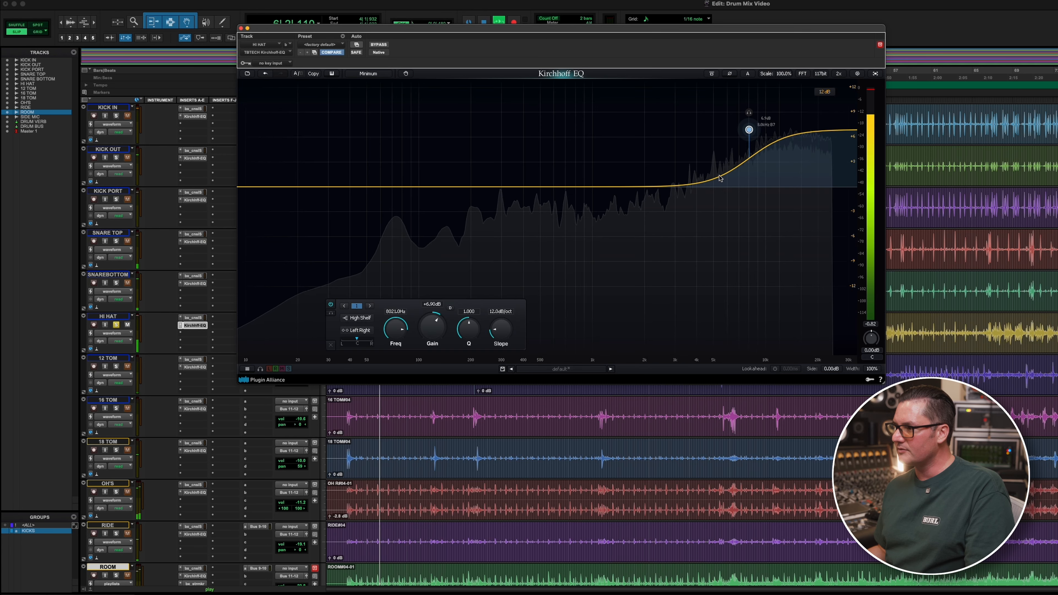
- Add HI HAT bell cuts of about -4.2 dB at 3548 Hz and -6.4 dB at 7042 Hz, and unsolo the track
drag(687, 186, 741, 241)
scroll(726, 217, up, 5)
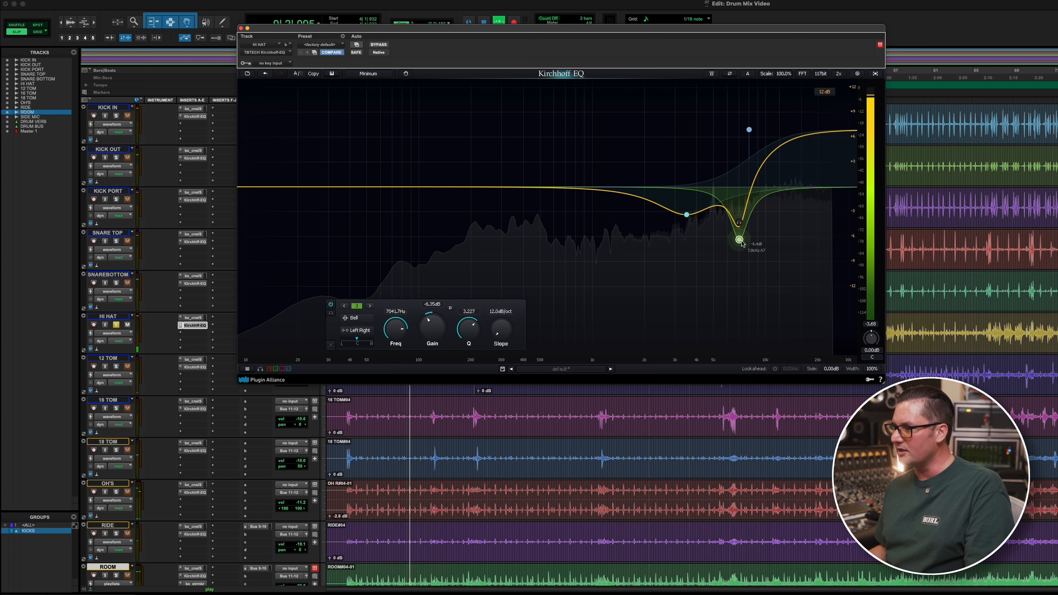
drag(687, 215, 690, 223)
click(116, 324)
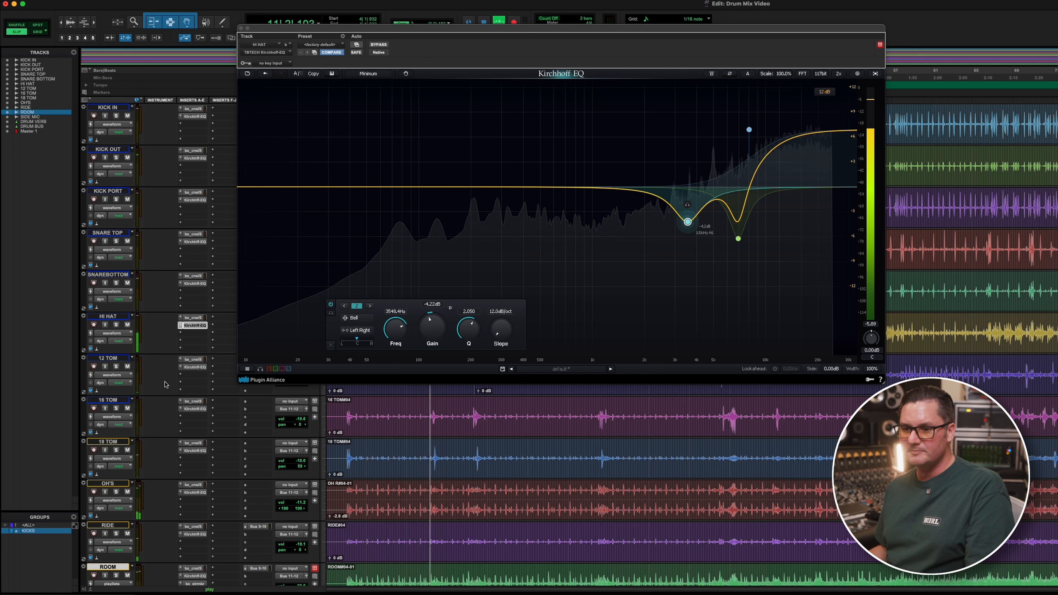
- Add a bell boost of about 2.7 dB at 137 Hz to the 12 TOM EQ while replaying the tom hit near bar 15
drag(493, 29, 632, 41)
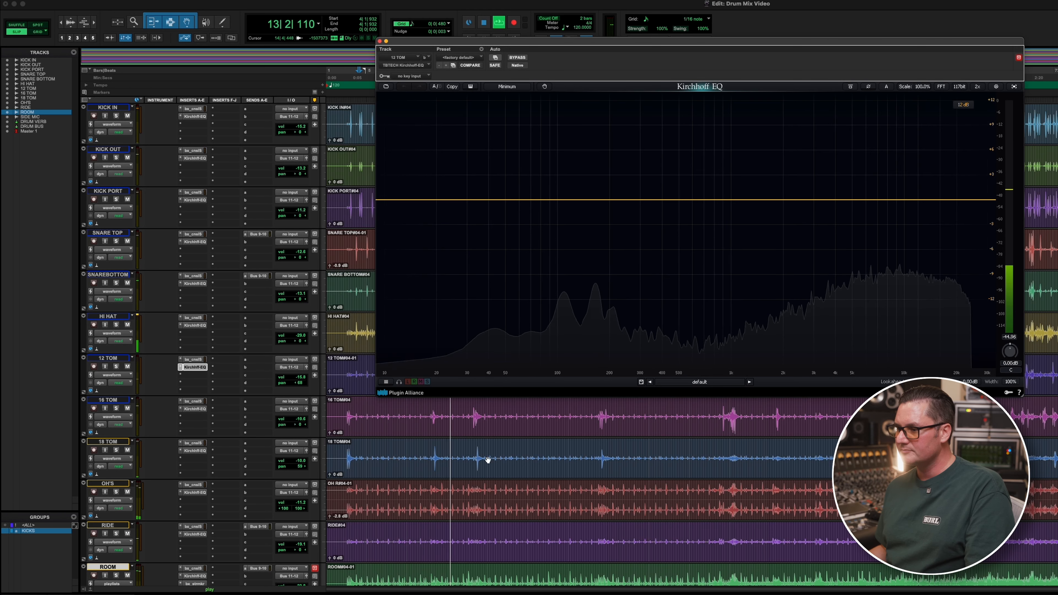
click(469, 416)
drag(550, 199, 570, 165)
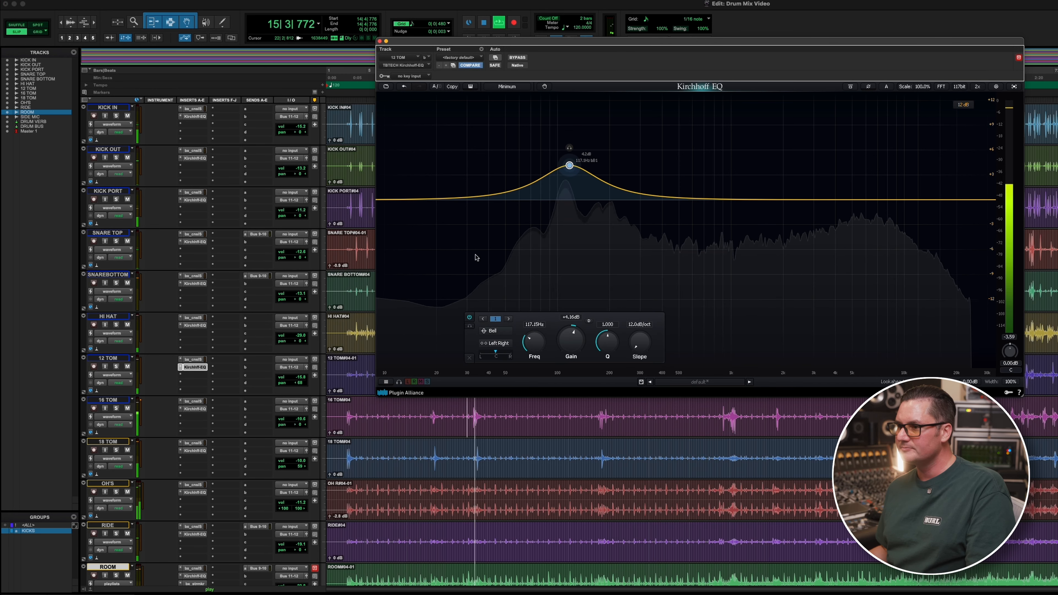
drag(569, 166, 581, 178)
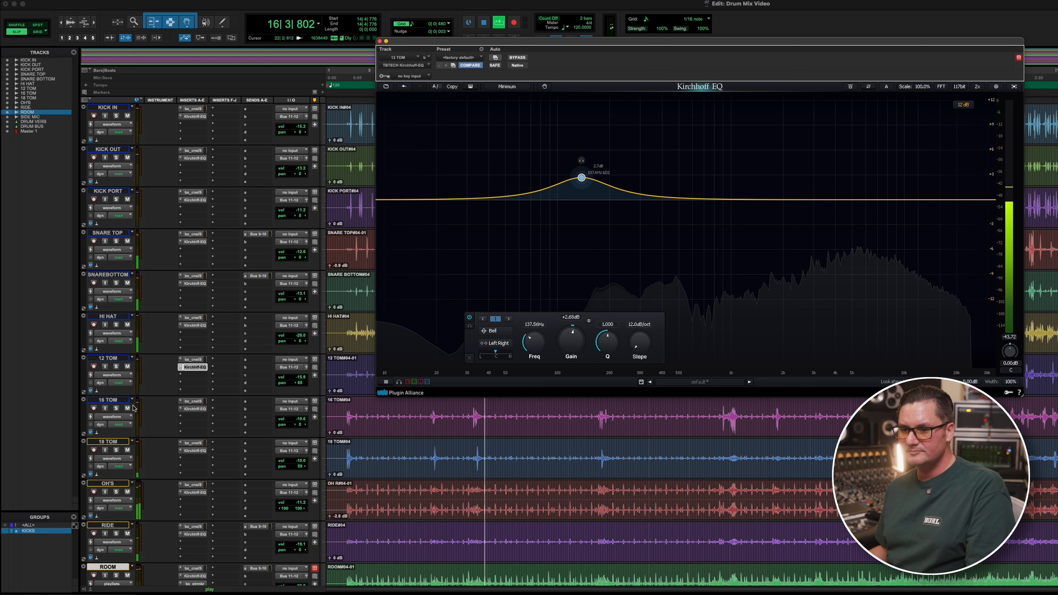
click(470, 415)
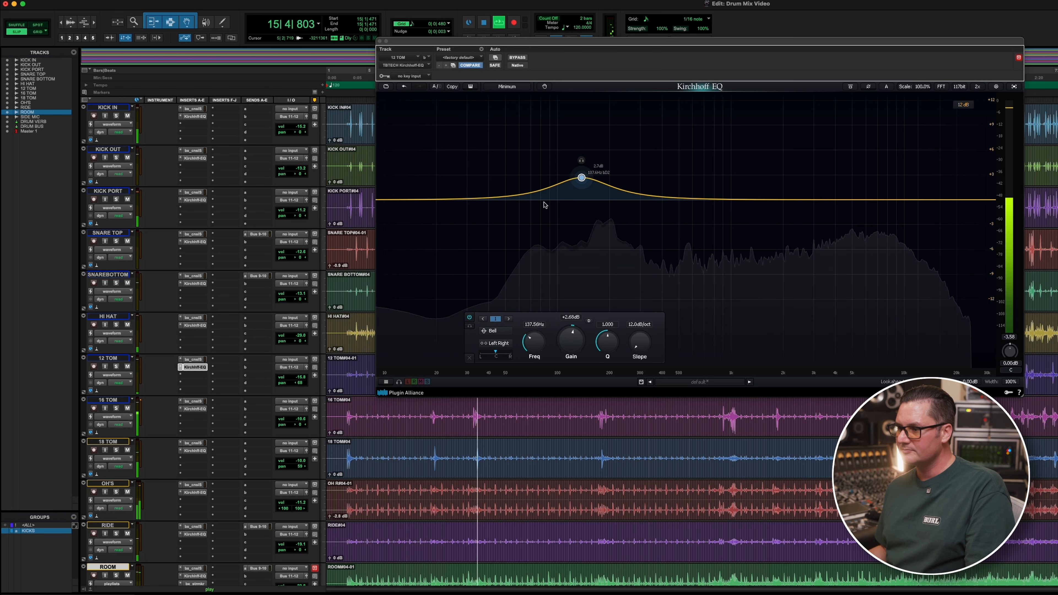
- Stop playback, add a 12 TOM bell cut of about -3.5 dB at 309 Hz, and move the low boost slightly lower and louder
key(space)
drag(642, 199, 645, 225)
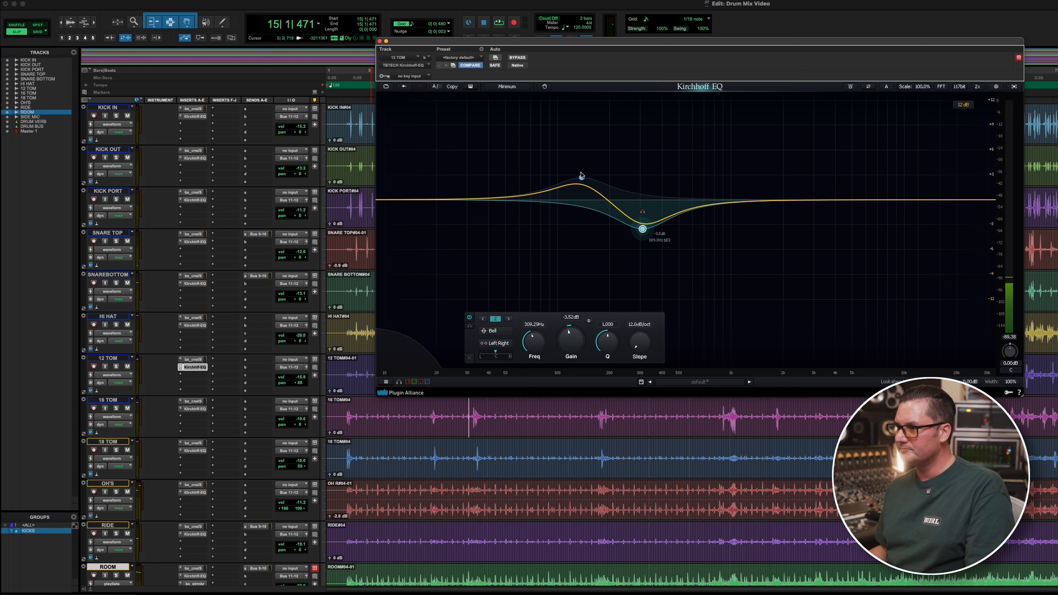
drag(581, 177, 574, 172)
- Add a wide 12 TOM bell boost of about 3.4 dB at 3861 Hz with Q 0.541 during playback
key(space)
drag(856, 196, 832, 171)
scroll(844, 164, down, 5)
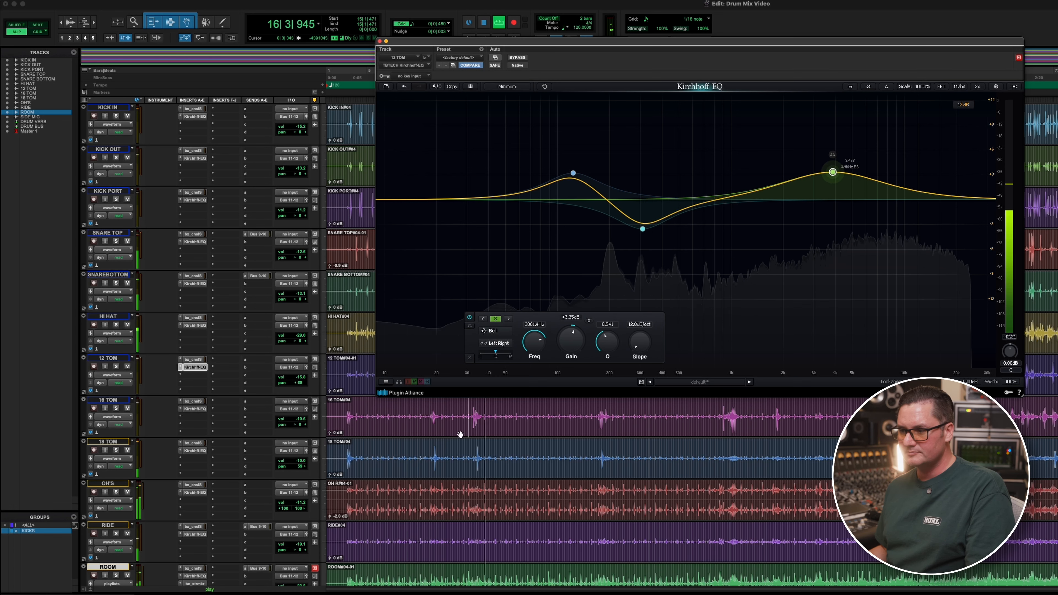
- Play from bar 57 with 12 TOM, 16 TOM and 18 TOM soloed, and check the 12 TOM SSL 4000 E channel strip
click(897, 450)
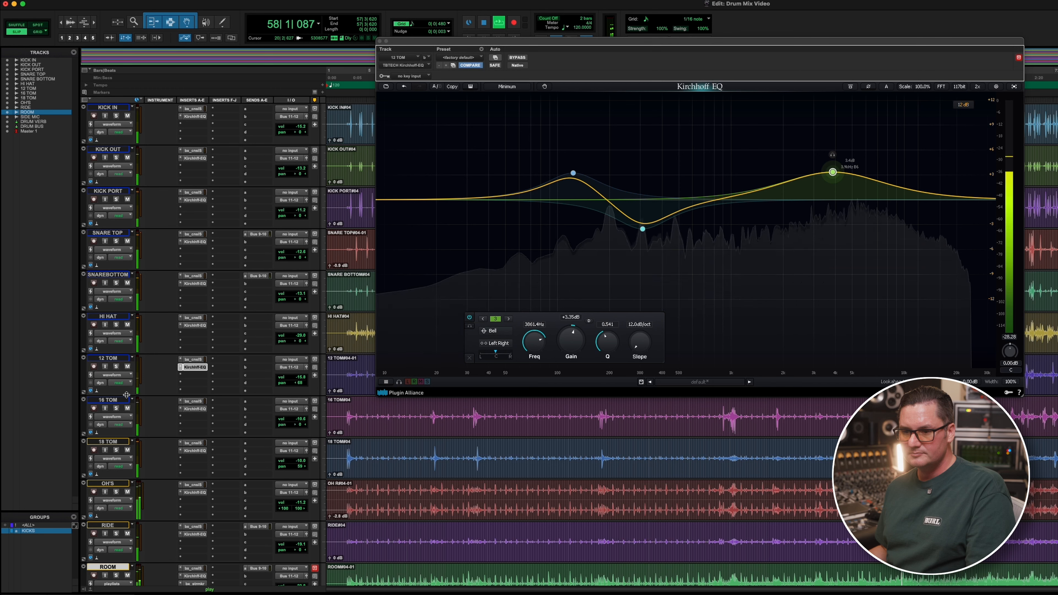
click(116, 408)
click(115, 367)
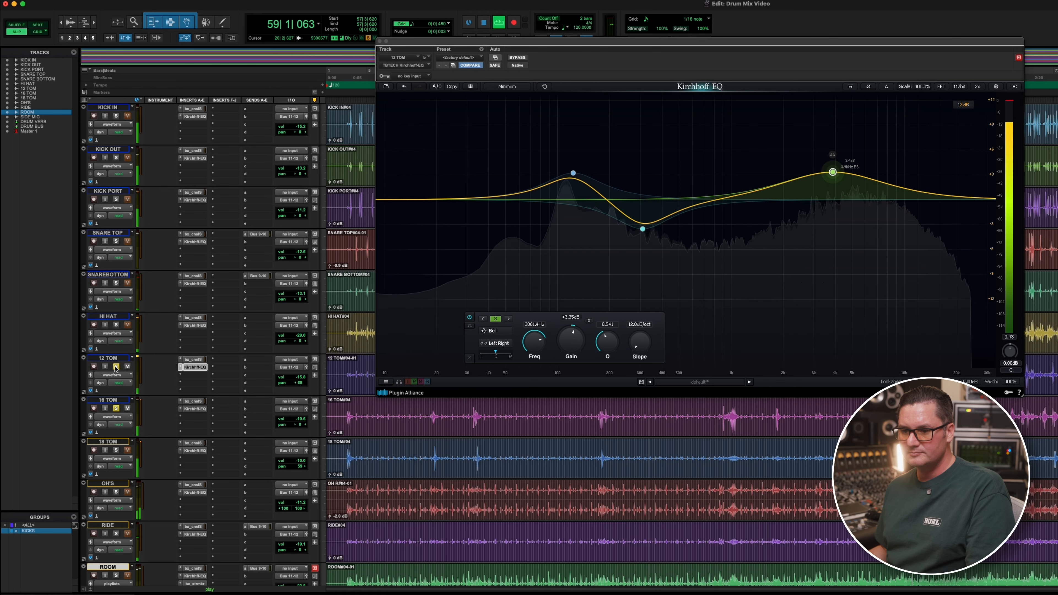
click(116, 450)
click(193, 360)
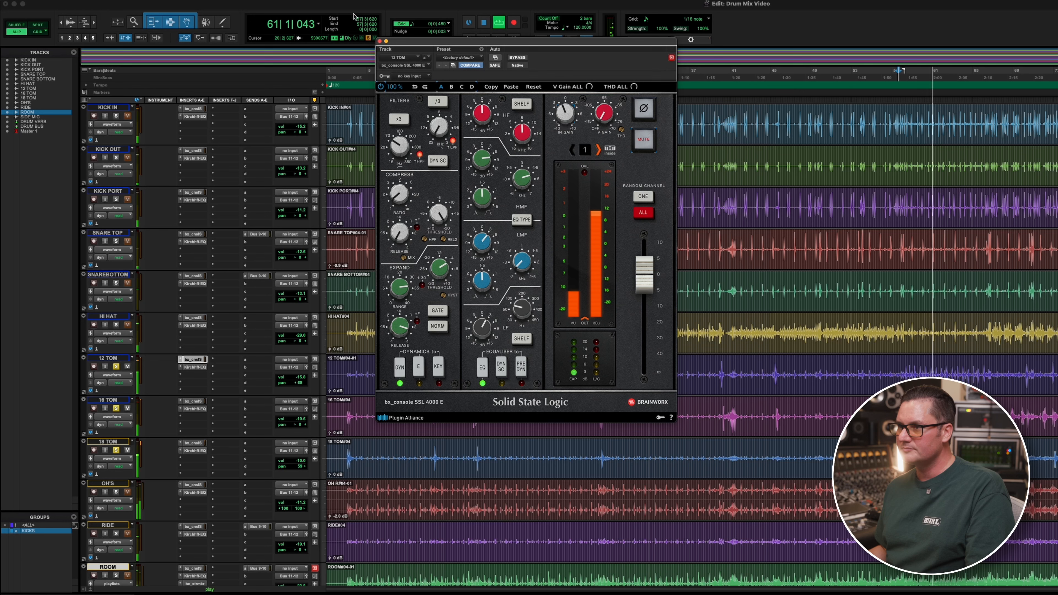
click(379, 41)
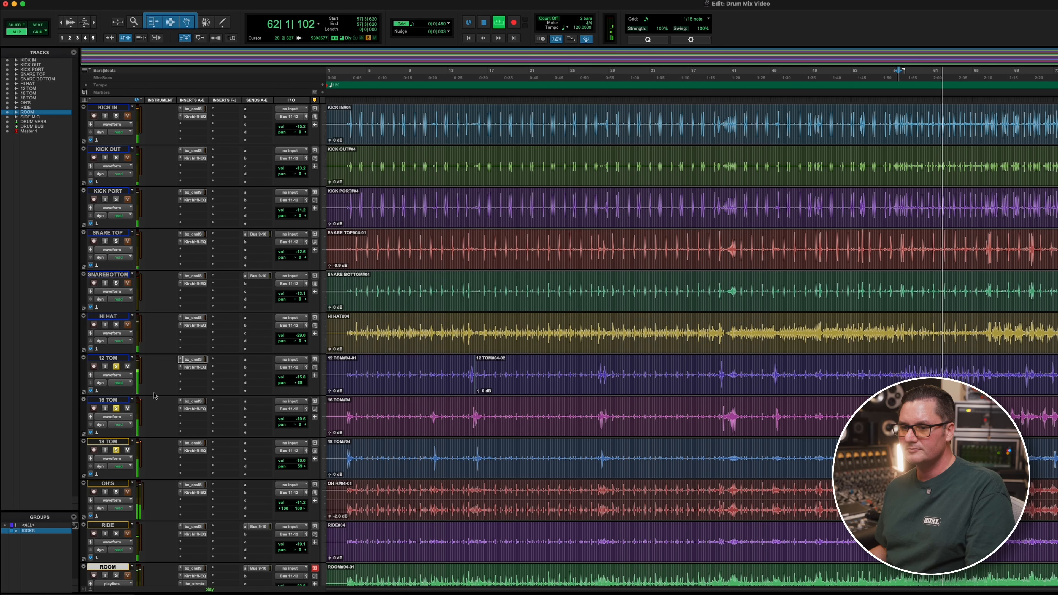
- Add a wide bell cut of about -1.7 dB at 307 Hz to the 16 TOM EQ, and resume playback
click(196, 410)
key(space)
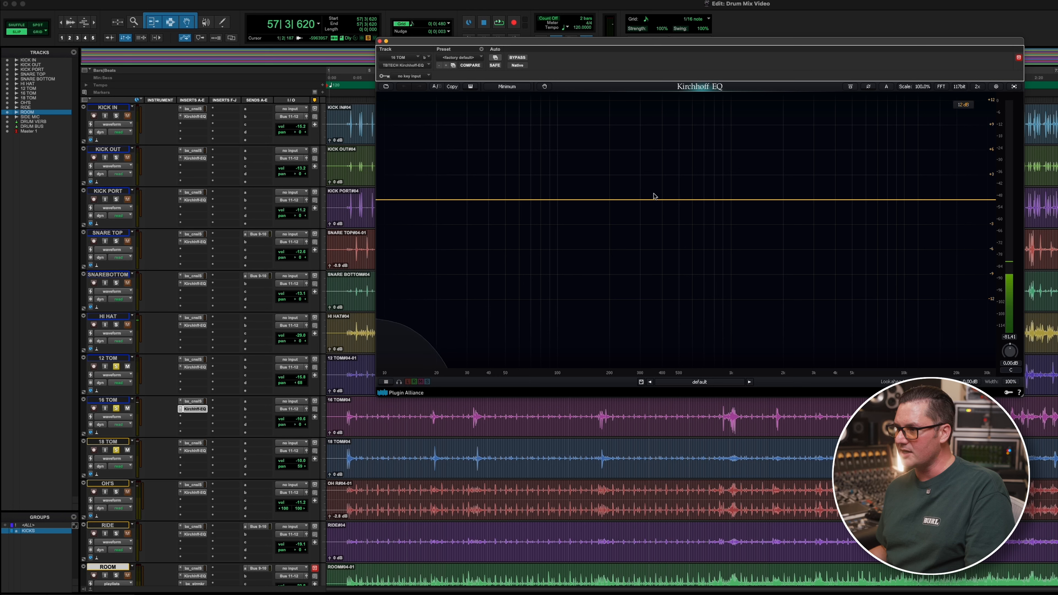
drag(644, 203, 645, 219)
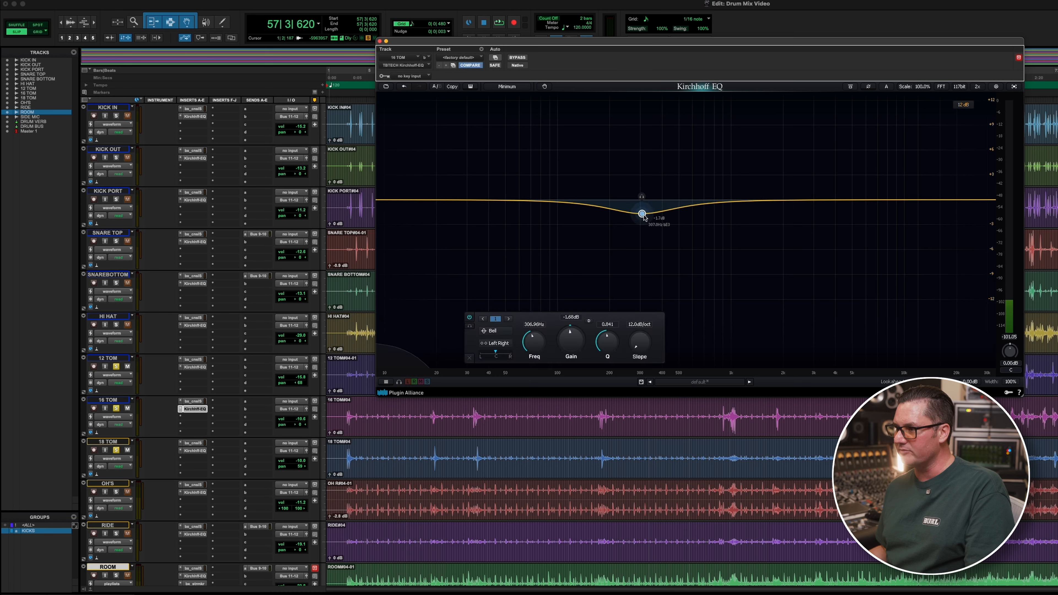
key(space)
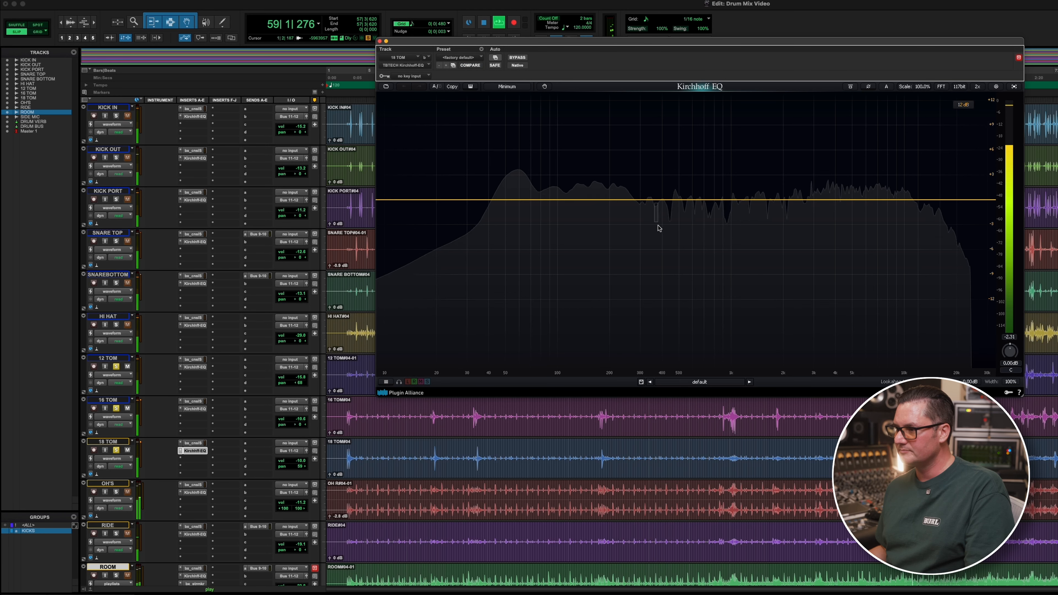
- Add a bell cut of about -4.6 dB at 361 Hz with Q 1.488 to the 18 TOM EQ, auditioning the band in isolation
drag(646, 200, 645, 225)
scroll(645, 225, up, 5)
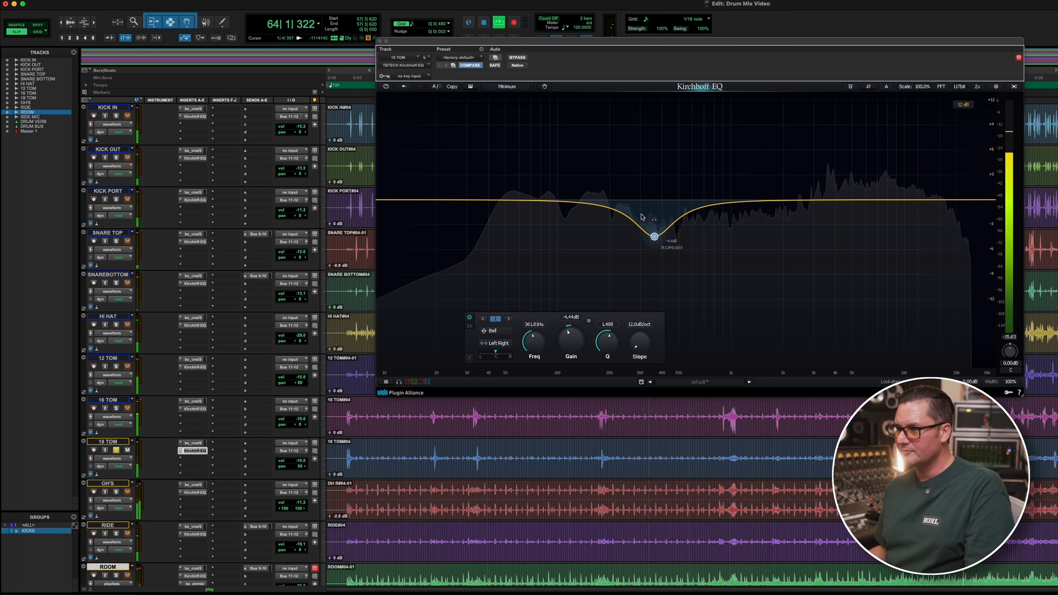
click(654, 220)
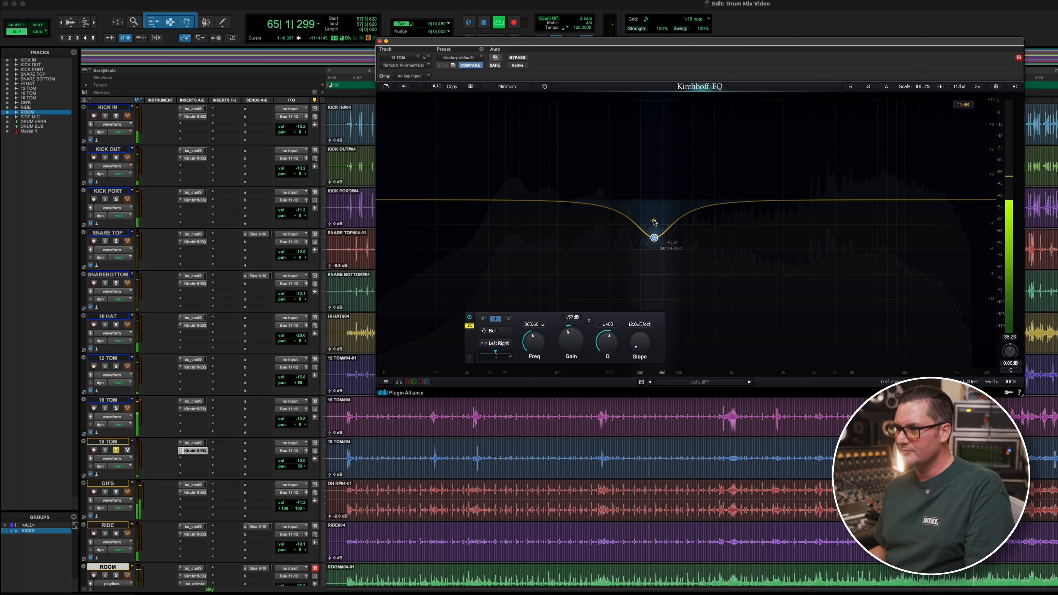
click(654, 221)
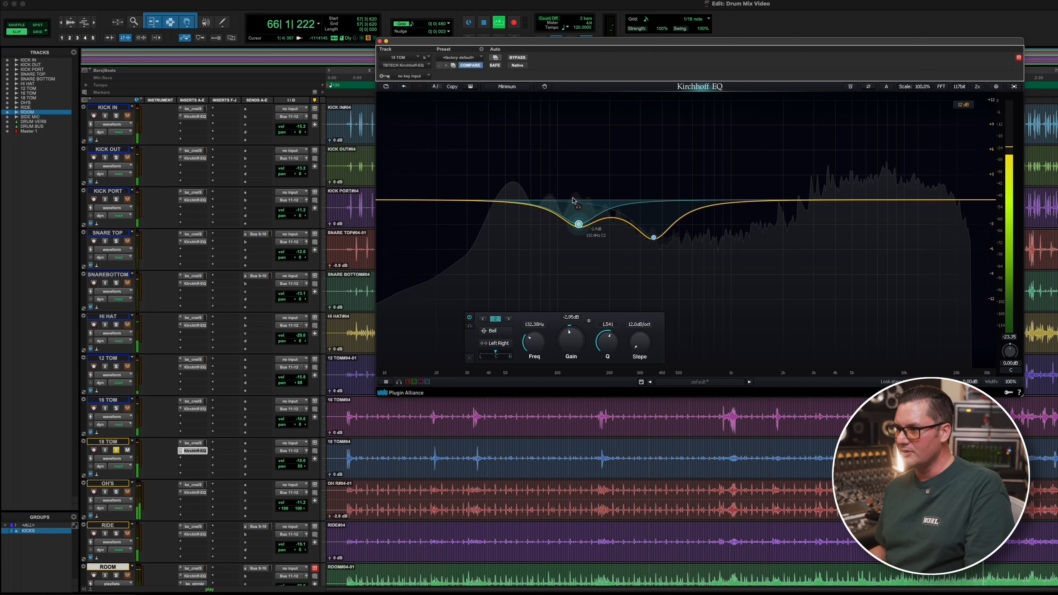
- Shape a second bell cut on the 18 TOM EQ around 176 Hz with Q 1.595, auditioning the band in isolation and replaying it
click(579, 208)
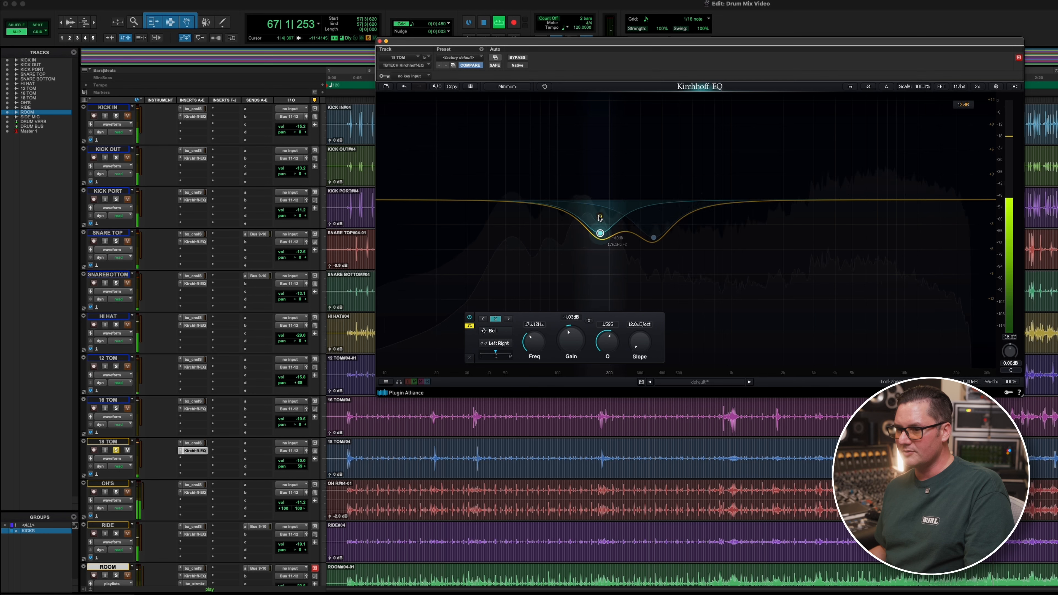
drag(601, 218, 605, 207)
key(space)
key(space)
key(space)
- Check the 18 TOM SSL 4000 E channel strip during playback, unsolo 18 TOM, and close the strip
click(193, 442)
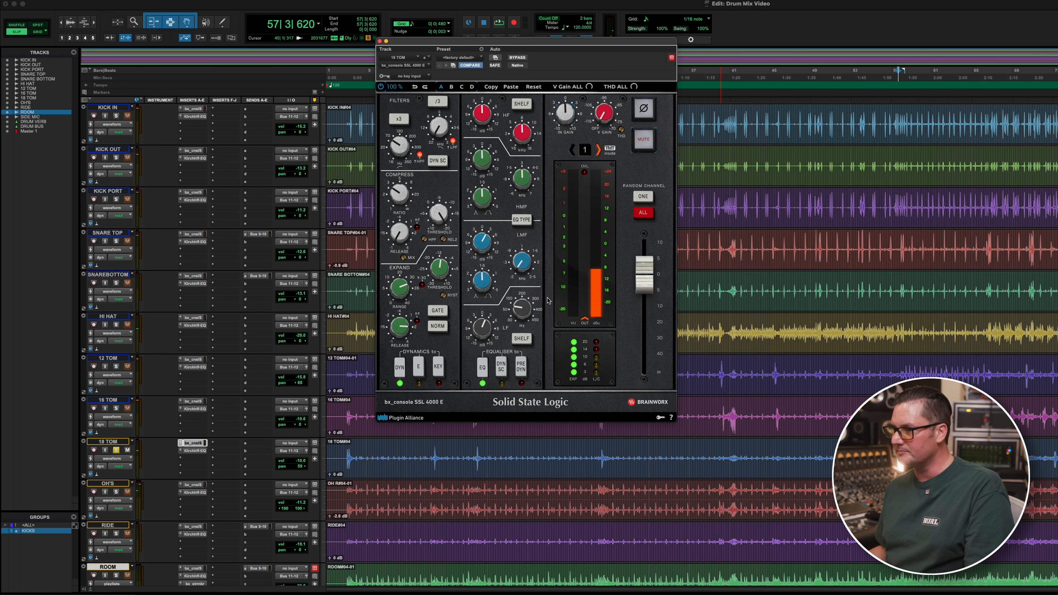
key(space)
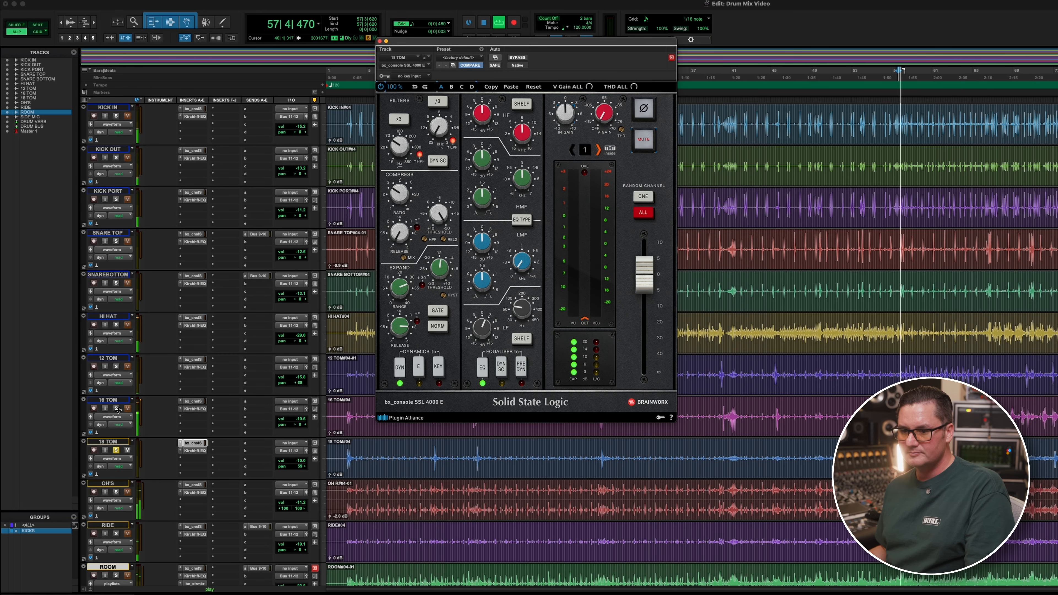
click(118, 450)
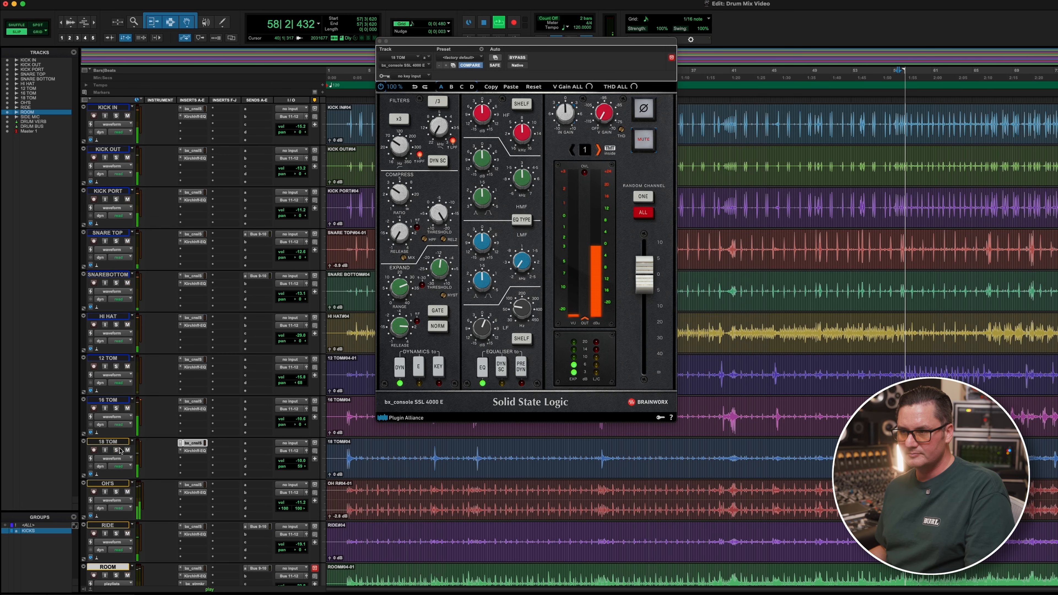
click(380, 41)
- Listen to the full drum mix from bar 57 with no tracks soloed
scroll(417, 417, down, 10)
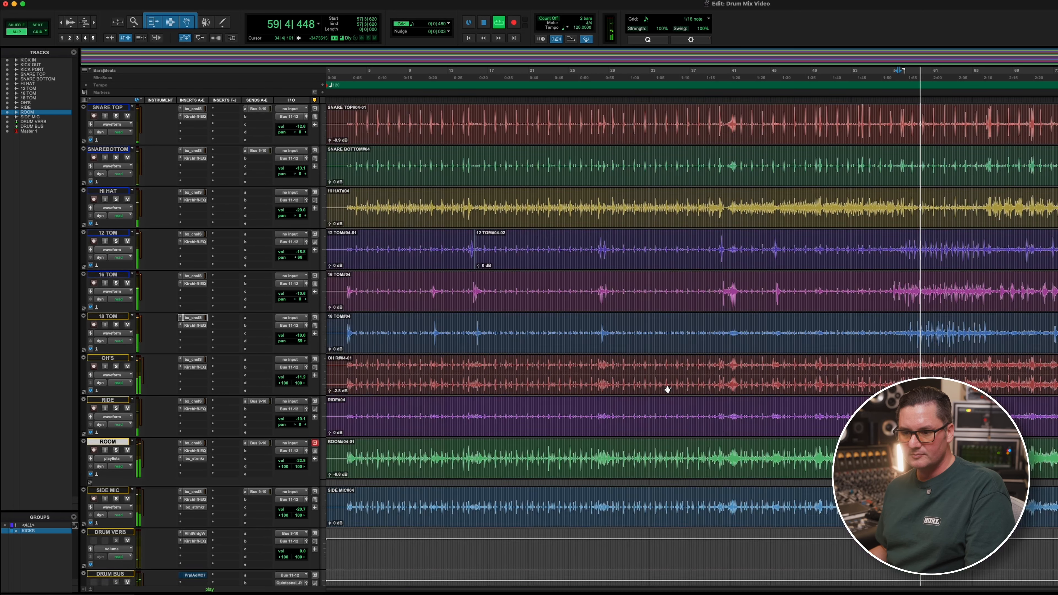
key(space)
key(space)
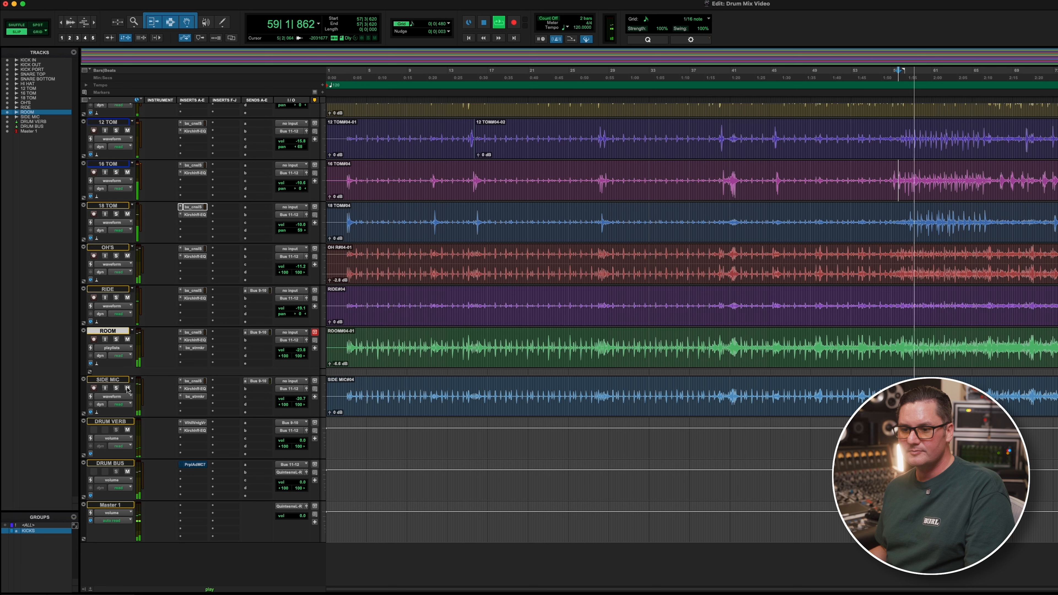
key(space)
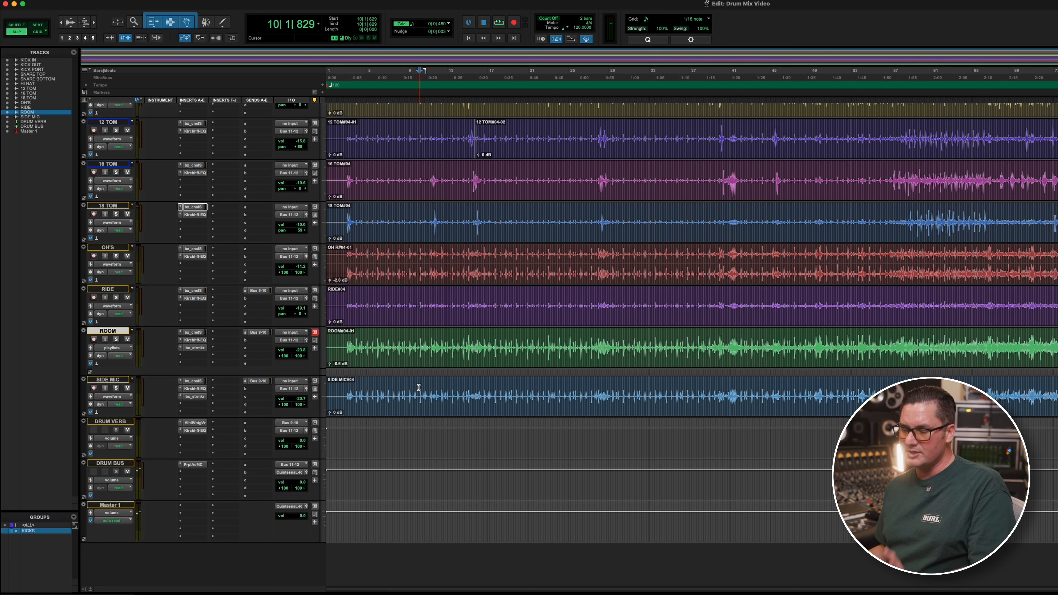
- Extend the start of the second 12 TOM clip back to bar 1 so it replaces the first clip
click(517, 143)
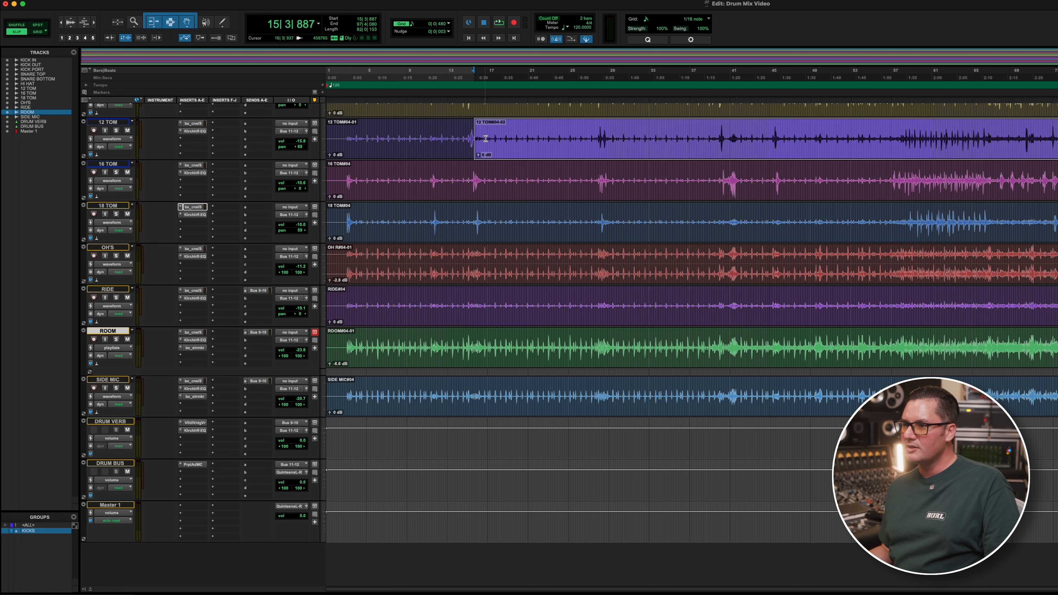
drag(478, 140, 221, 136)
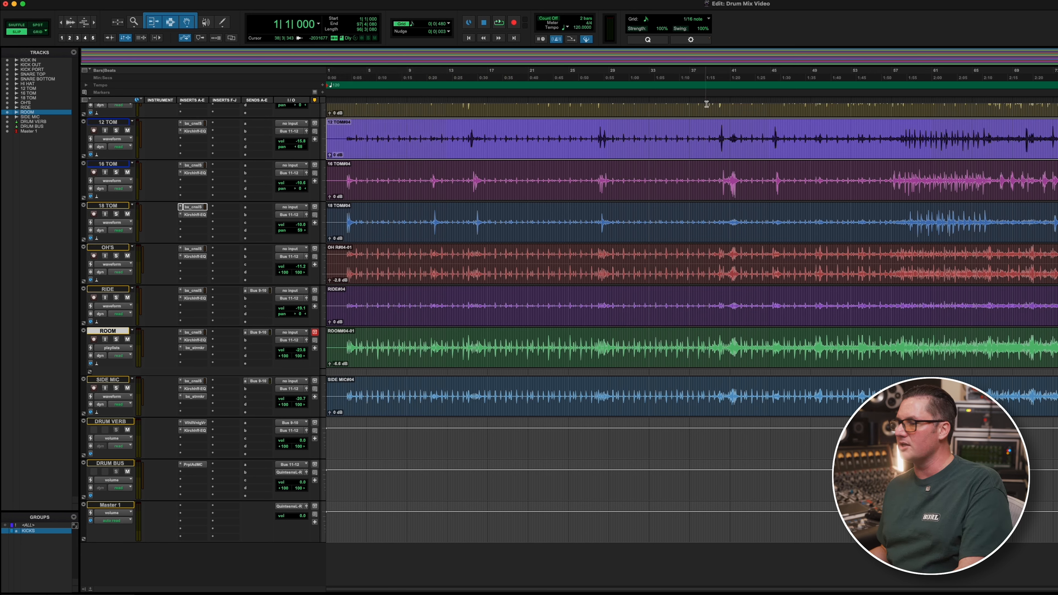
click(463, 130)
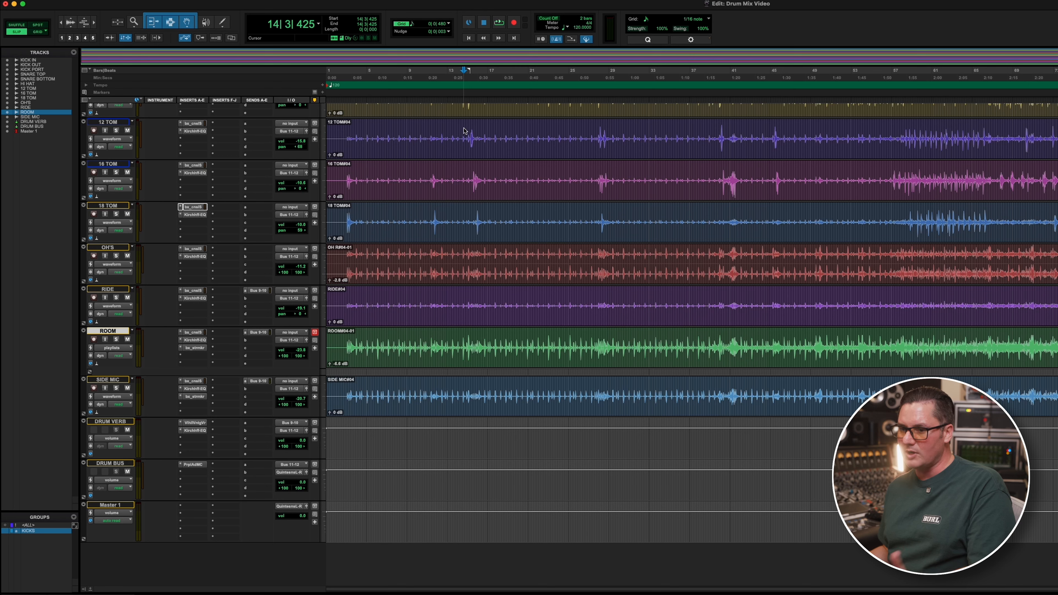
- Play the mix from bar 3, open the DRUM BUS Purple Audio MC77 limiter, and listen with it bypassed
scroll(442, 286, up, 5)
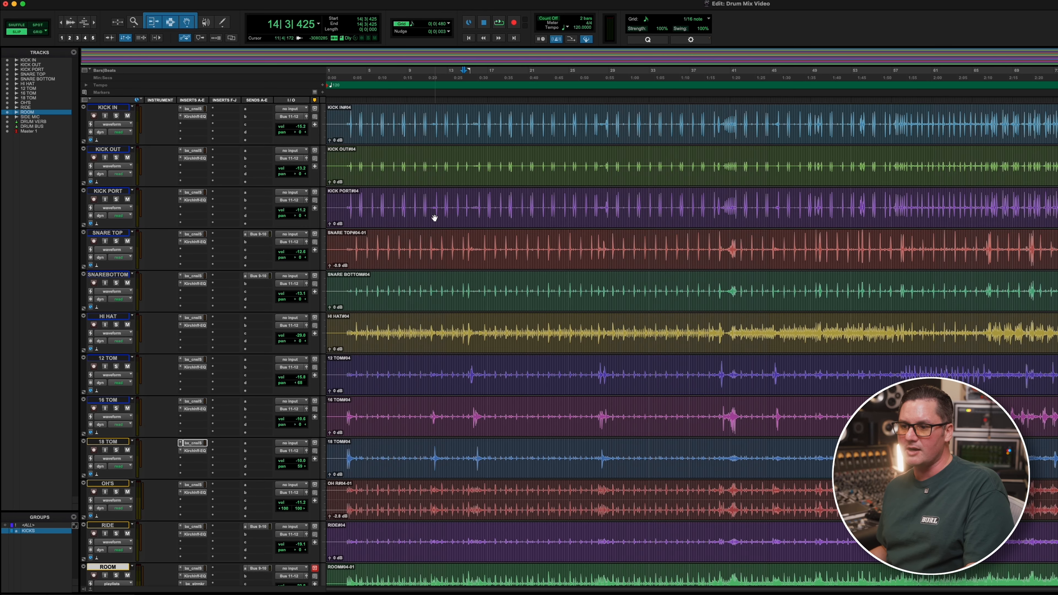
scroll(382, 303, down, 5)
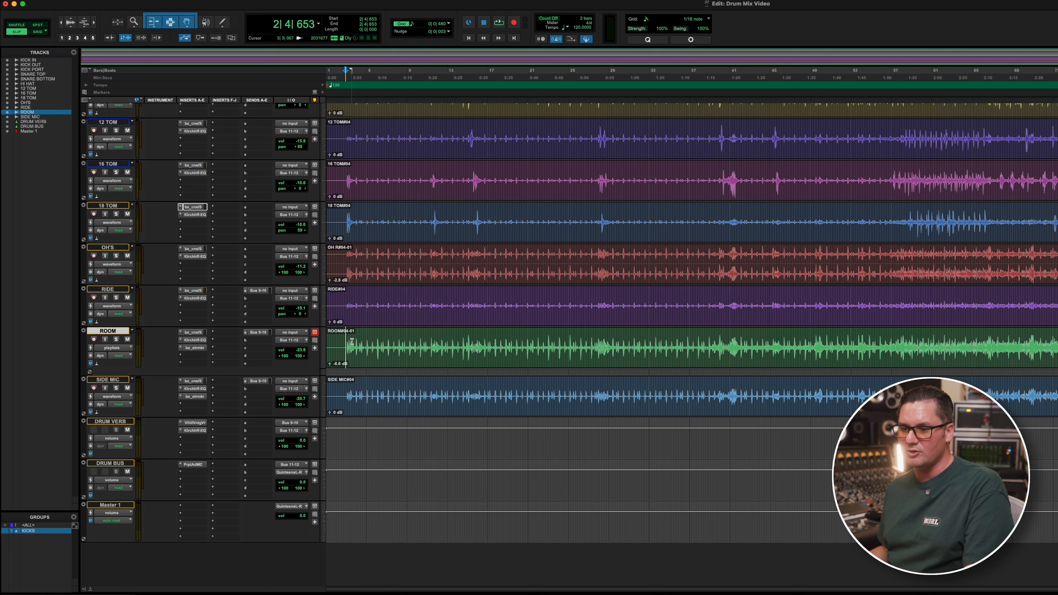
key(space)
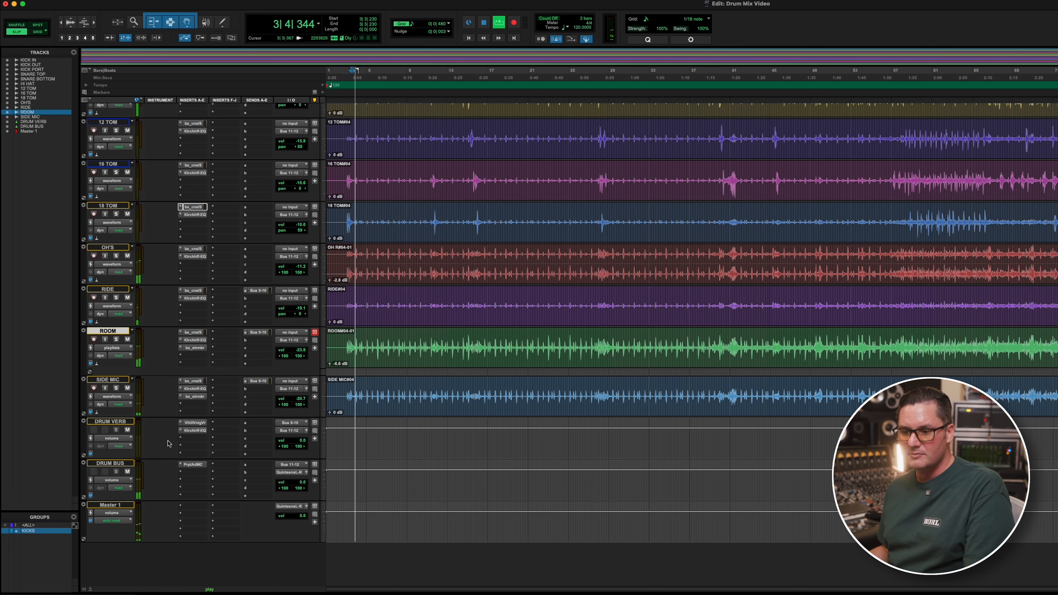
click(187, 465)
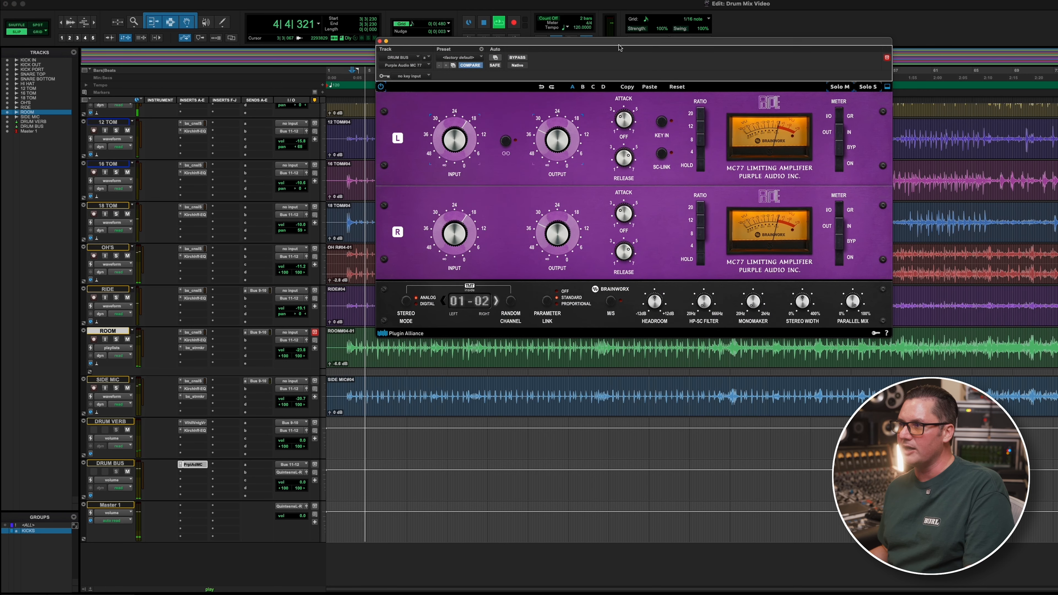
drag(574, 39, 504, 39)
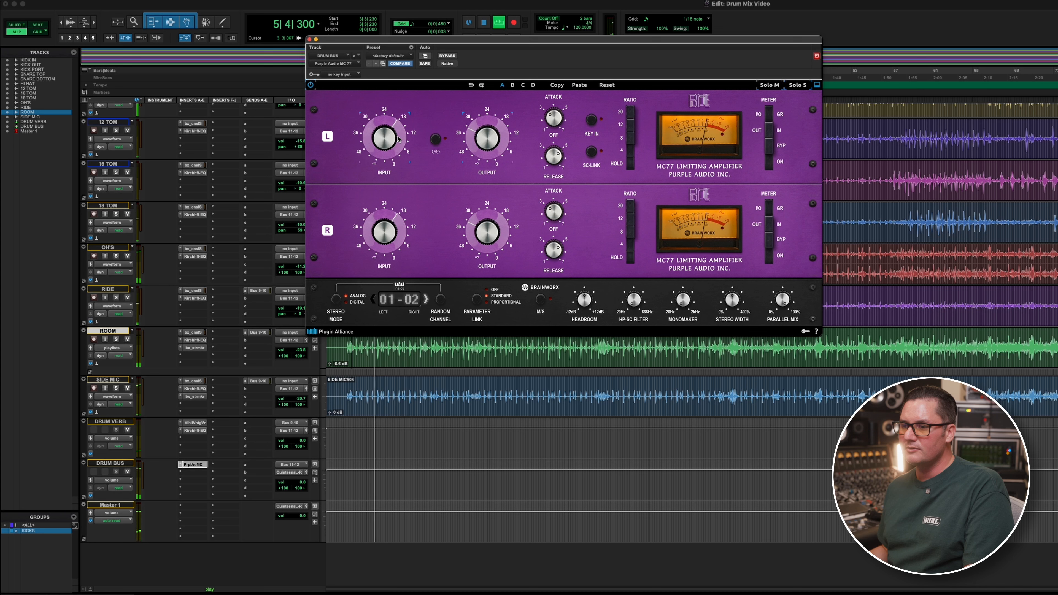
click(450, 56)
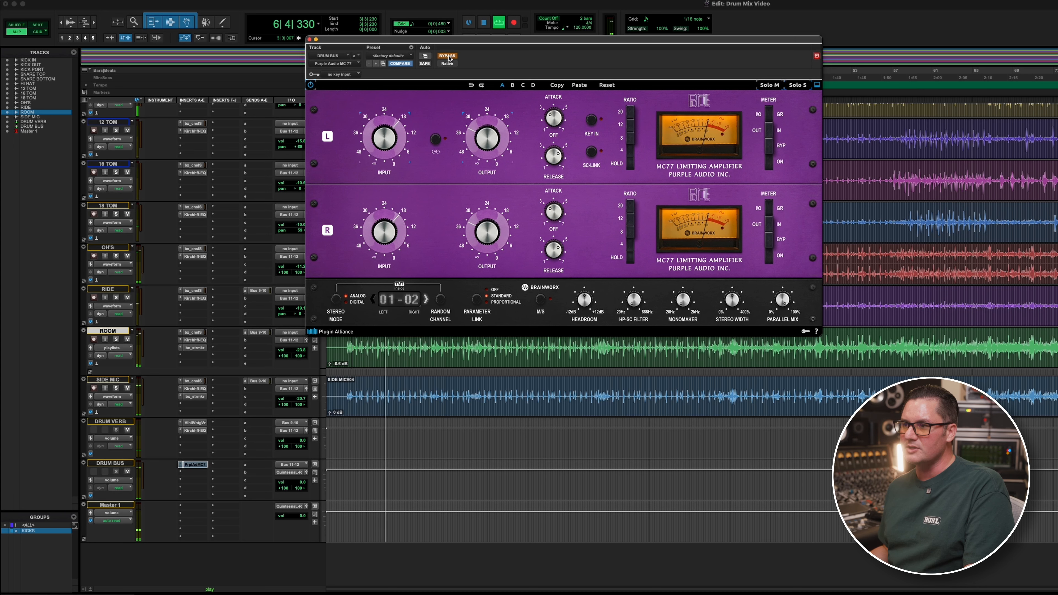
key(space)
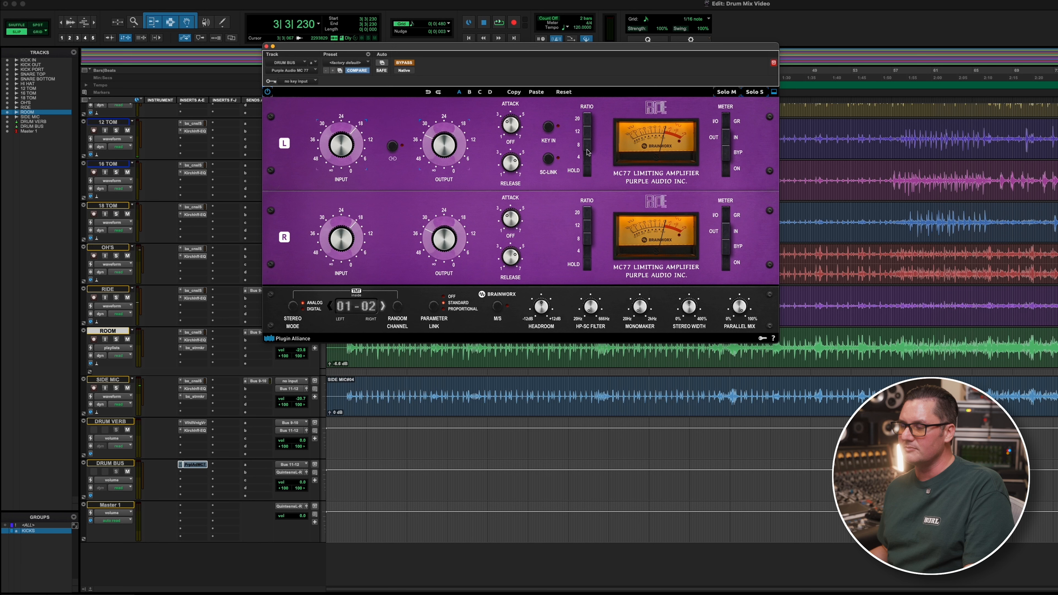
- Compare the drum mix from bar 3 with the DRUM BUS MC77 bypassed and active
drag(544, 51, 570, 42)
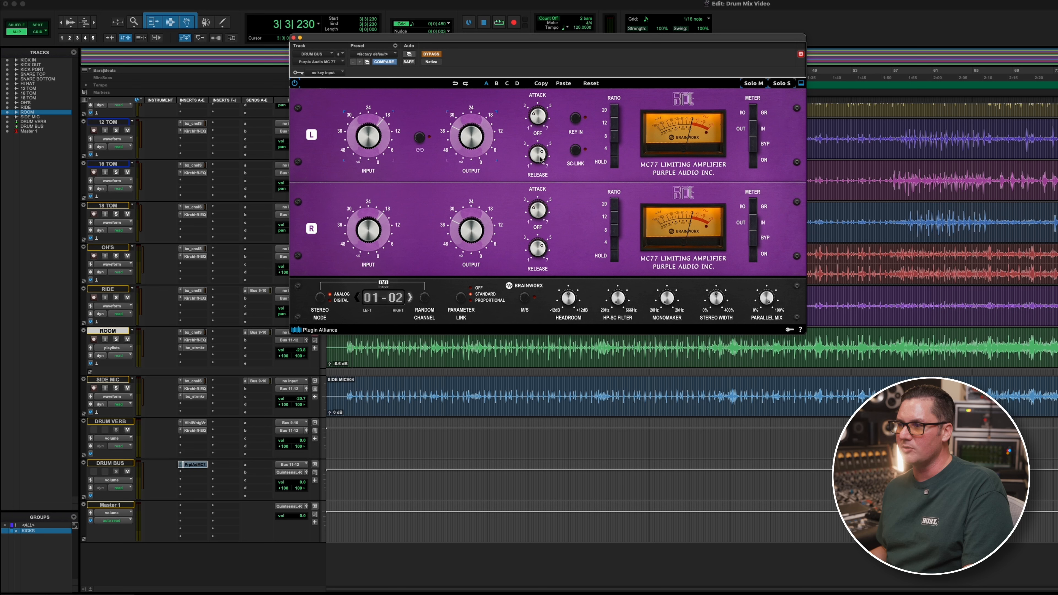
key(space)
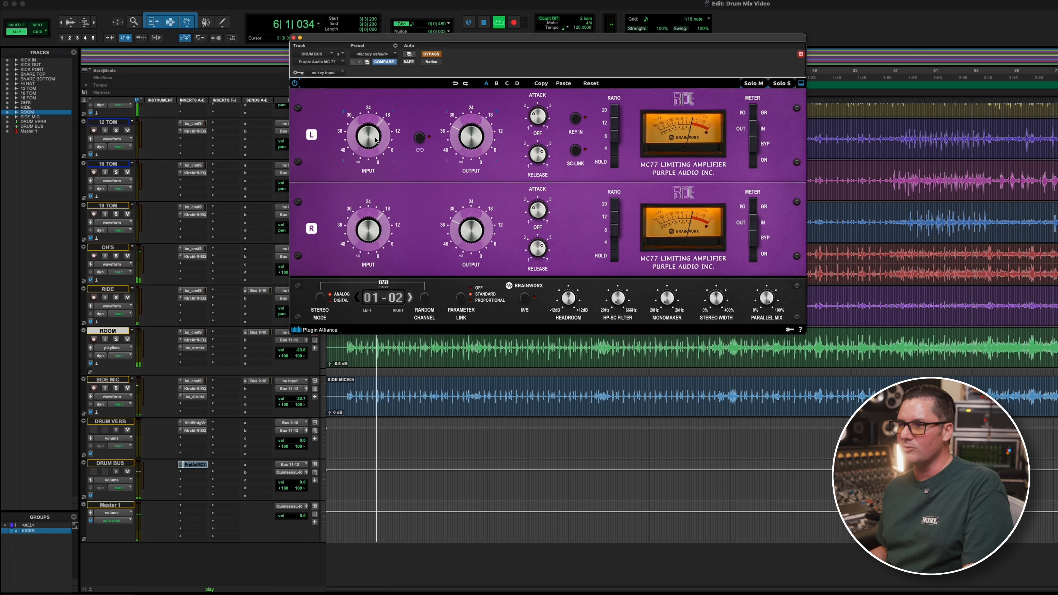
key(space)
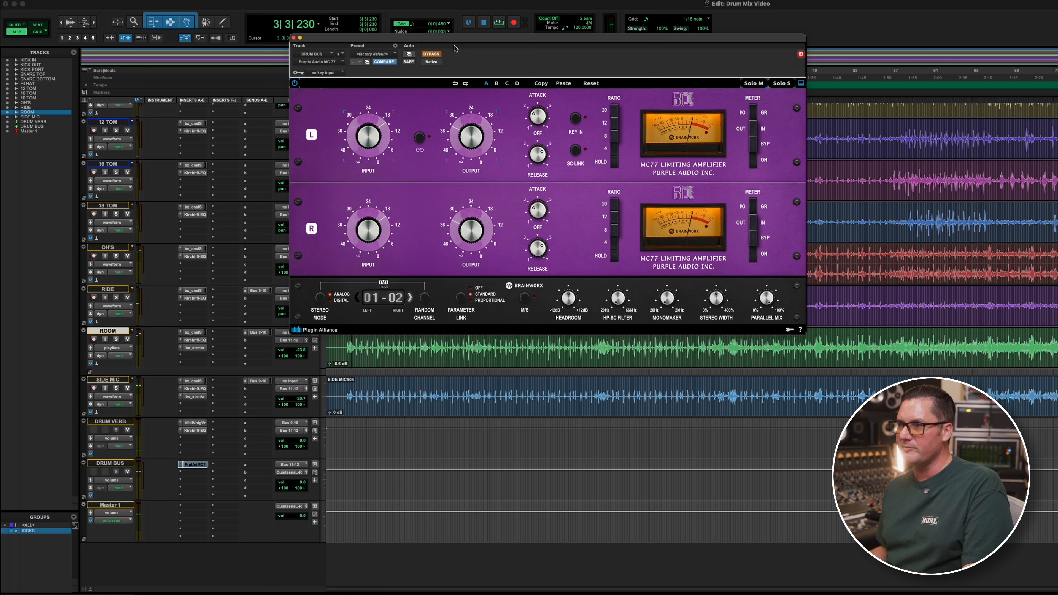
key(space)
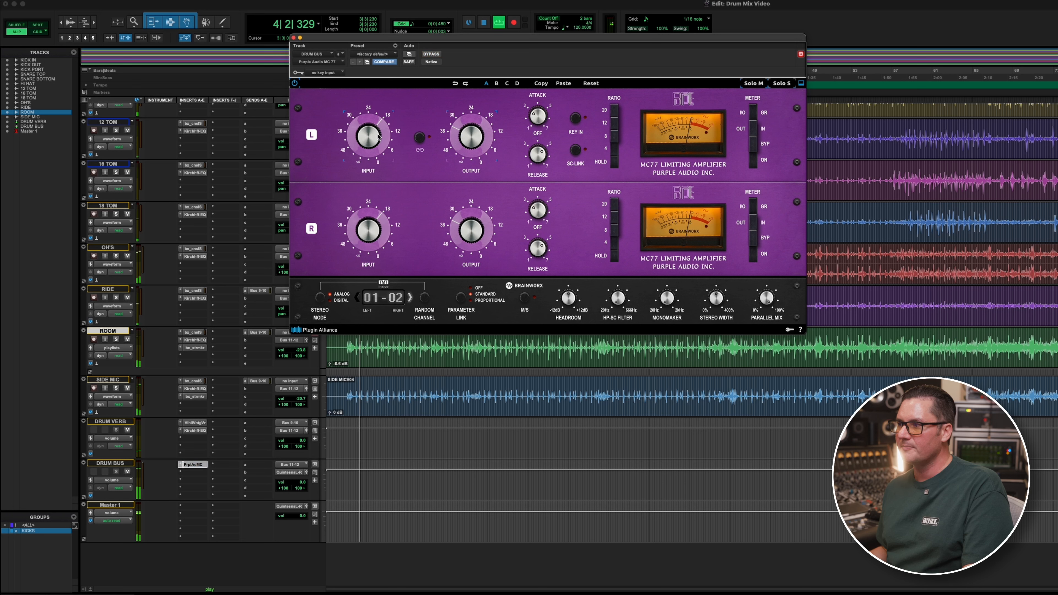
key(space)
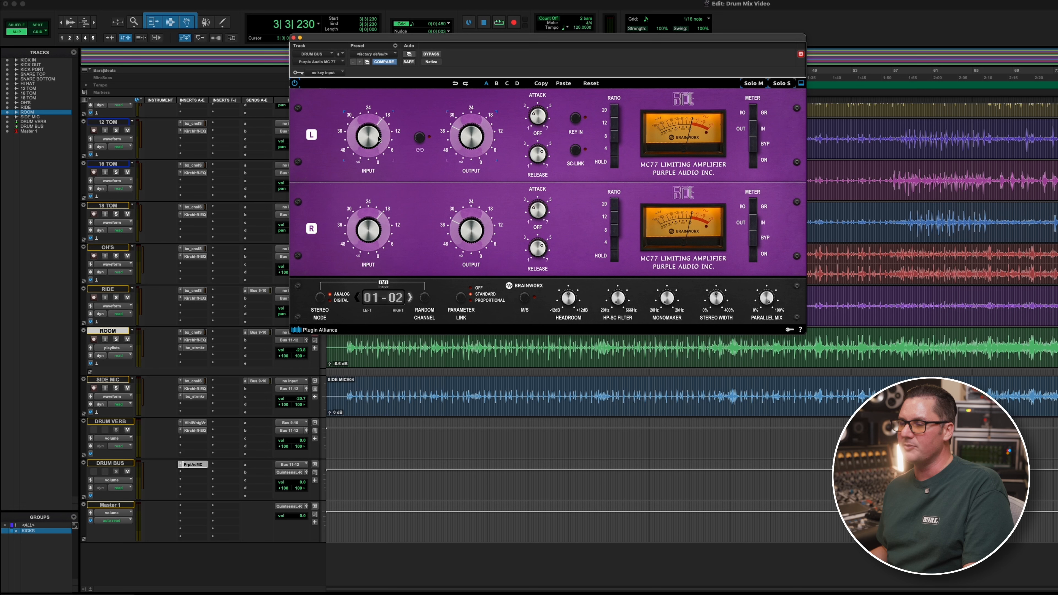
- Adjust the DRUM BUS MC77 input level during playback from bar 3, checking the drum bus and master meters
drag(353, 45, 470, 107)
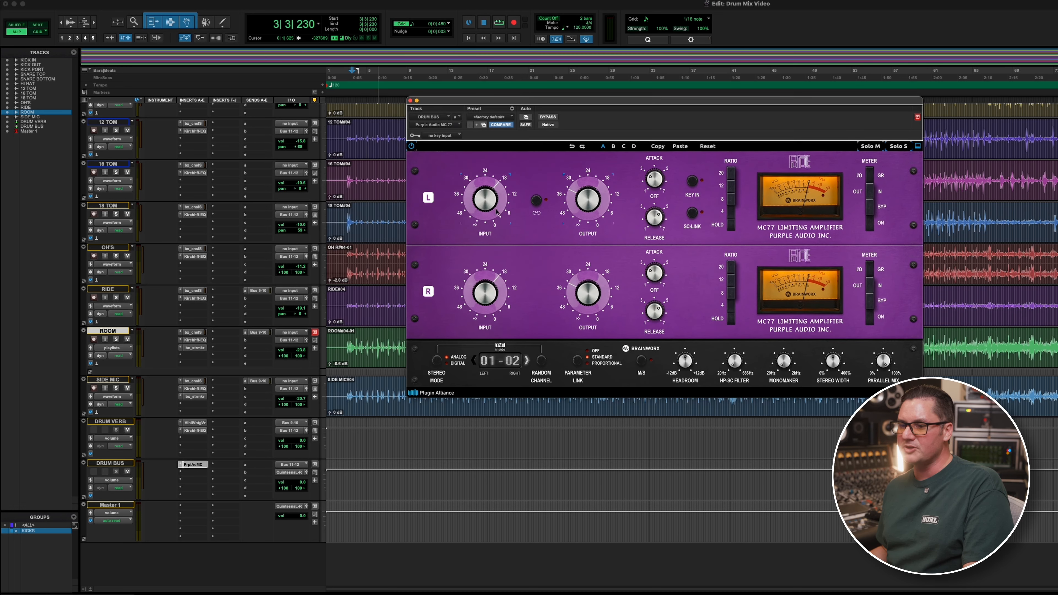
scroll(271, 193, up, 5)
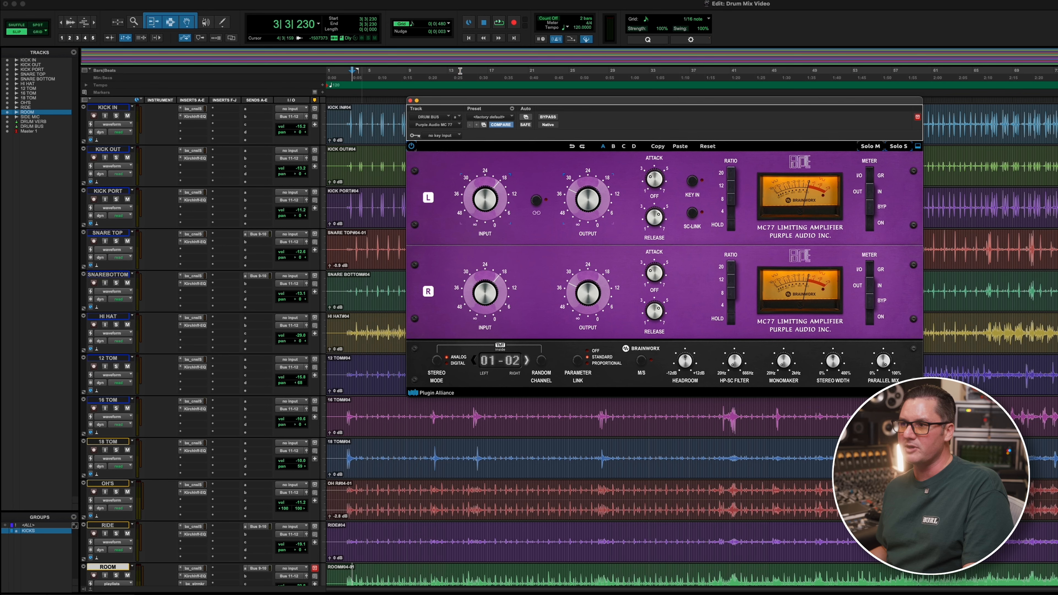
drag(498, 103, 457, 88)
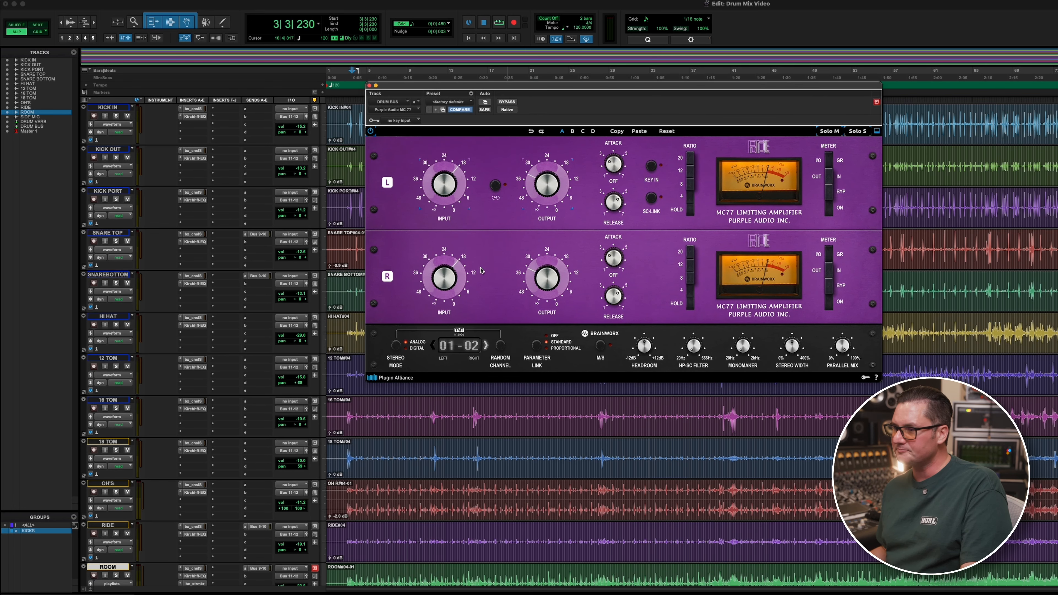
key(space)
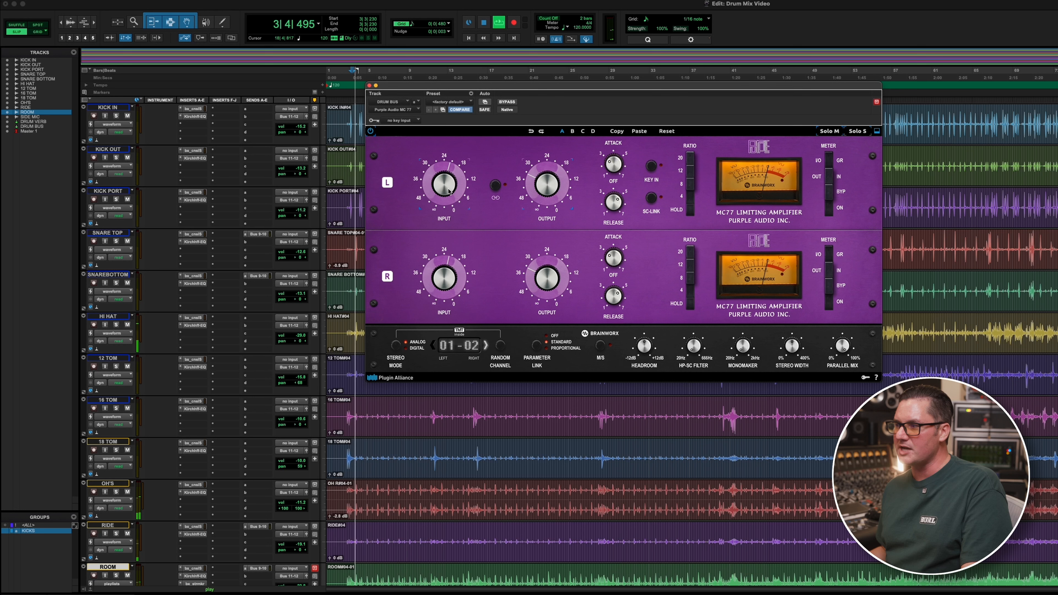
drag(449, 178, 448, 187)
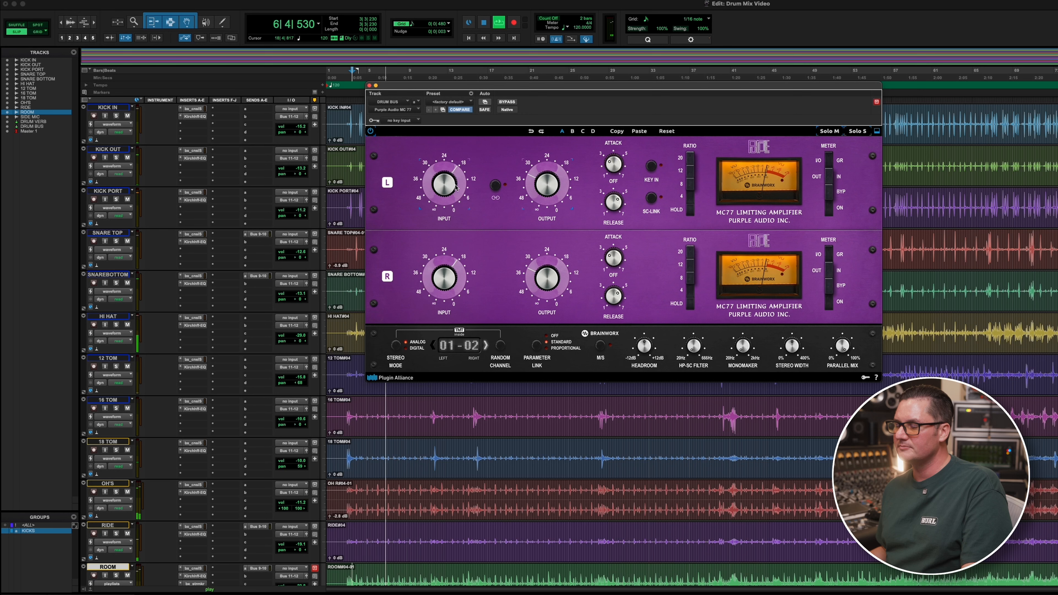
scroll(357, 267, down, 5)
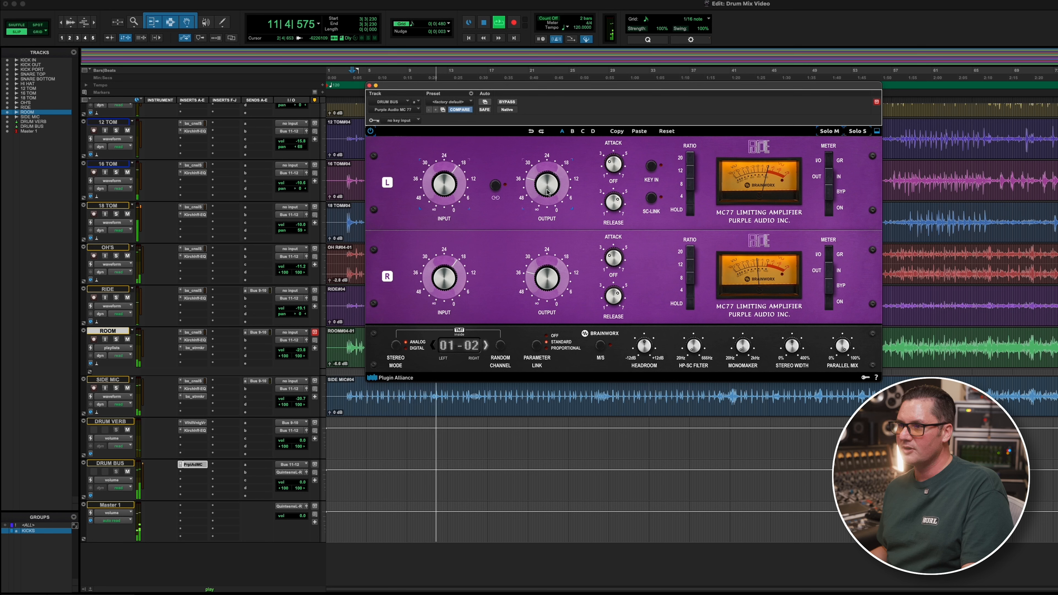
key(space)
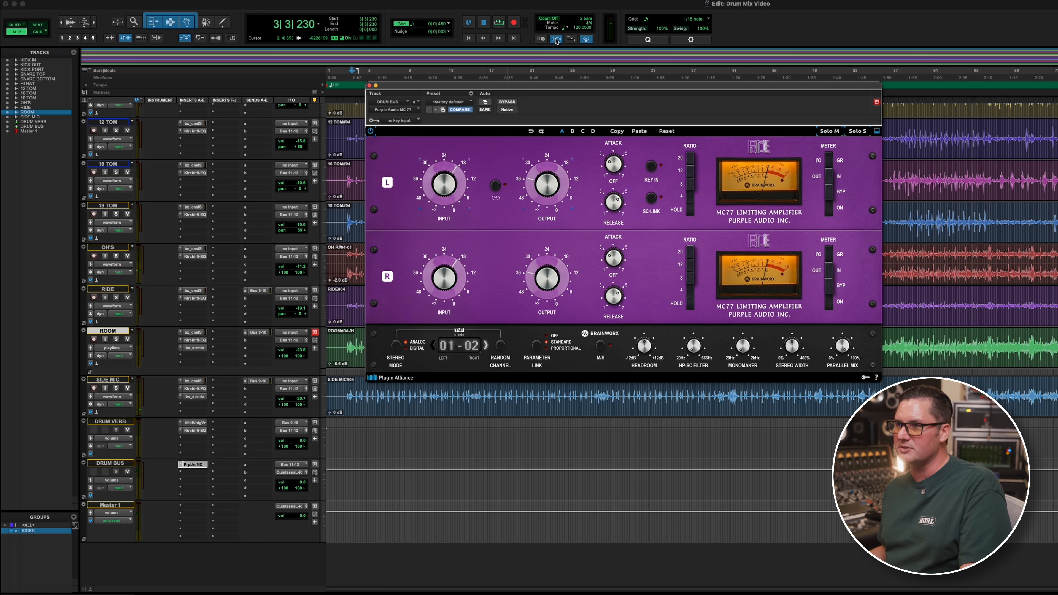
- Toggle the DRUM BUS MC77 bypass on and off during playback to compare the adjusted limiting with the unprocessed drums
drag(528, 91, 517, 43)
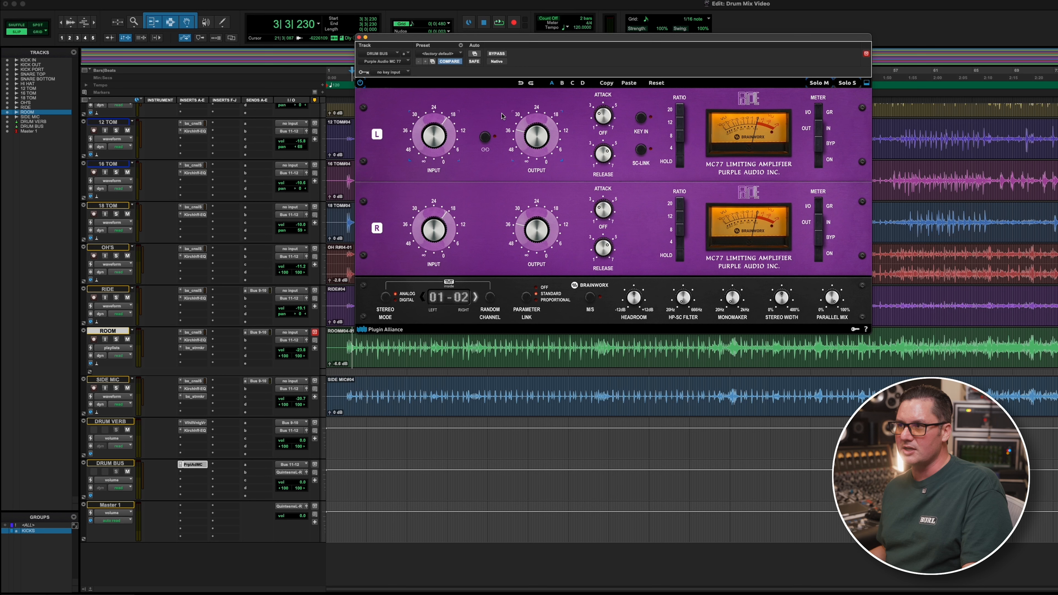
click(497, 54)
key(space)
click(497, 54)
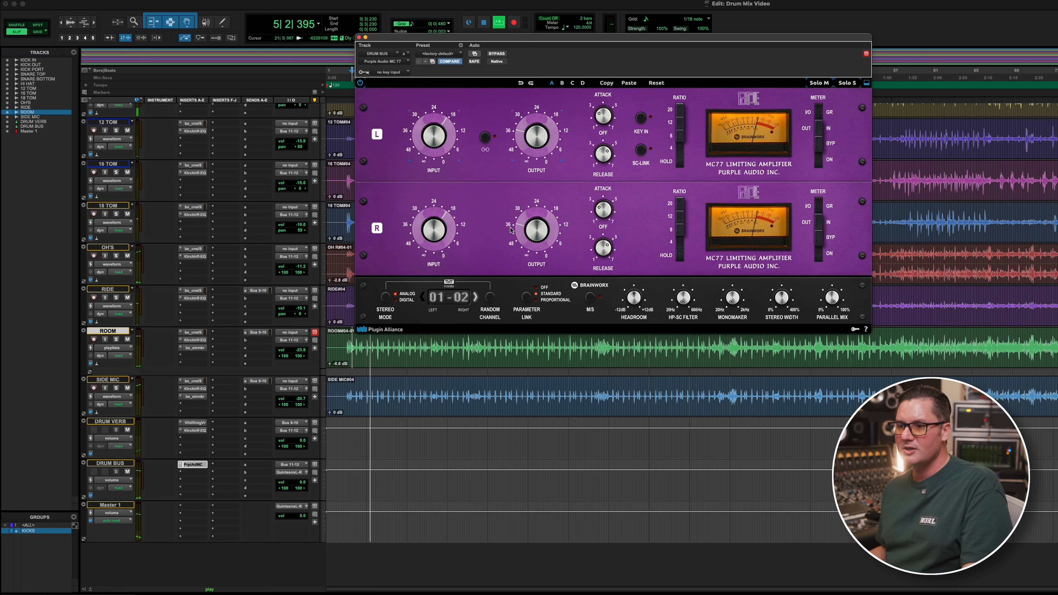
key(space)
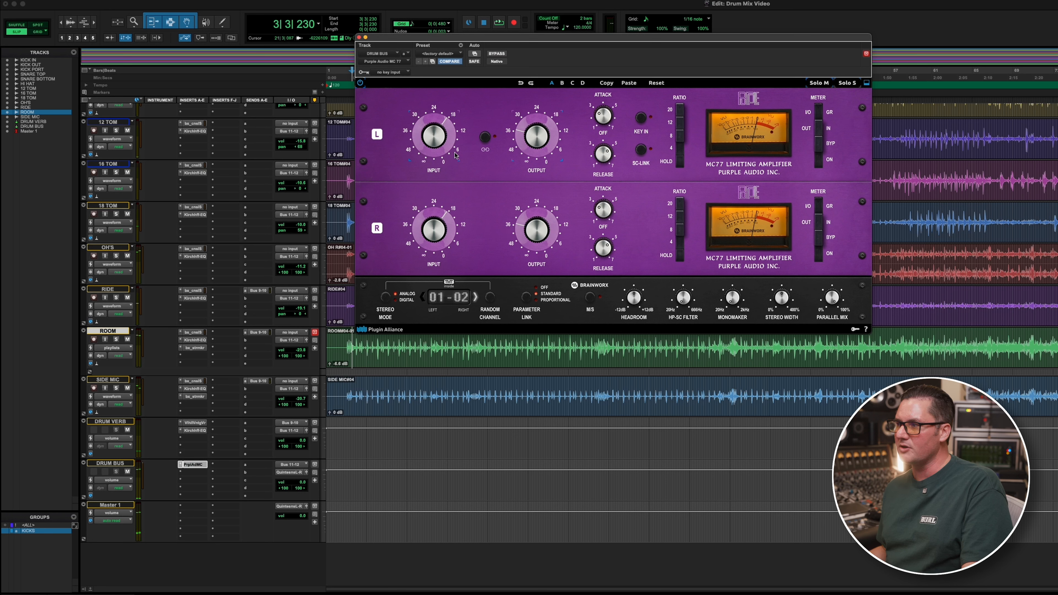
- Fine-tune the DRUM BUS MC77 input level, replay from bar 3, and move the plug-in window clear of the track controls
drag(436, 144, 440, 141)
key(space)
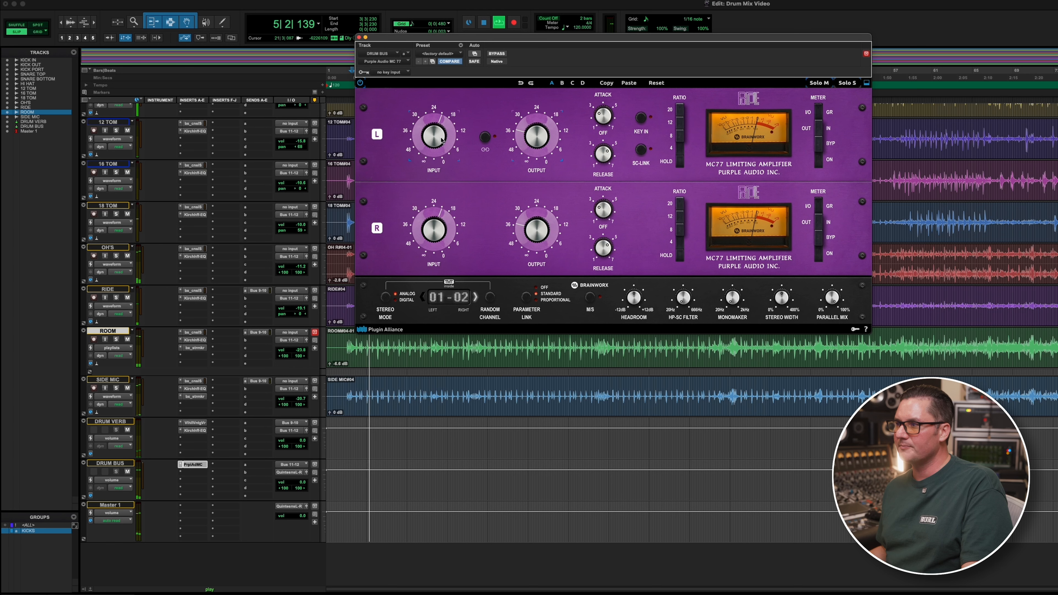
key(space)
drag(444, 40, 560, 63)
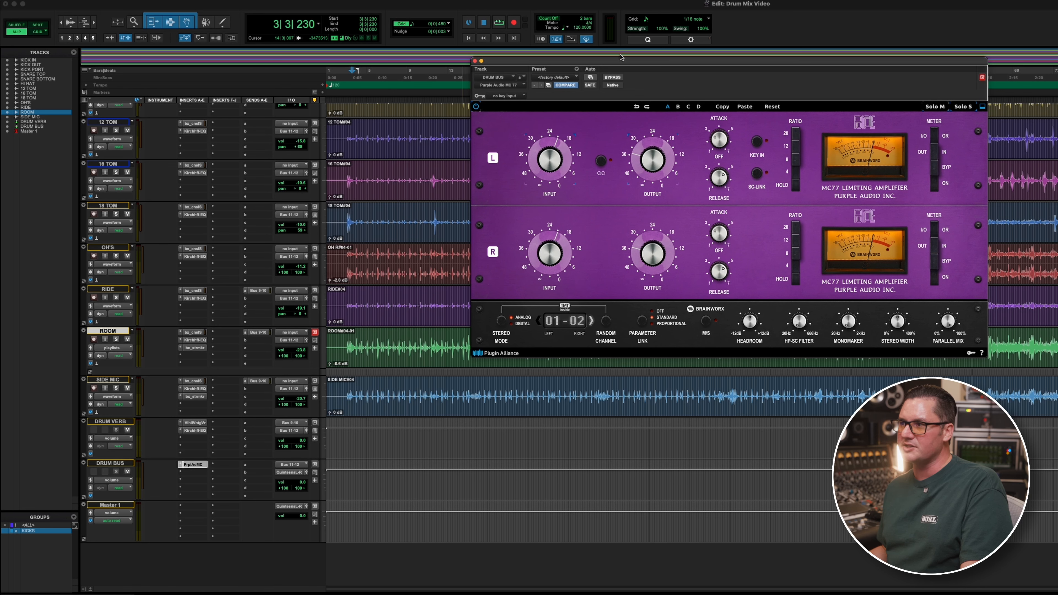
mouse_move(632, 63)
mouse_down()
mouse_move(606, 34)
mouse_move(671, 46)
mouse_move(645, 95)
mouse_move(626, 77)
mouse_up()
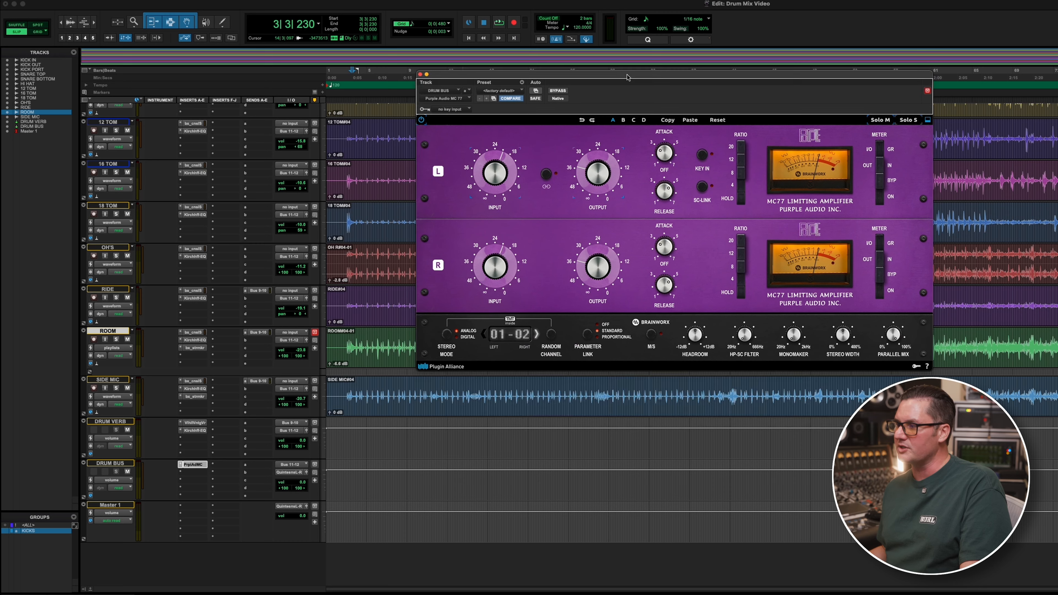
- Close the MC77 window and insert the stereo Shadow Hills Class A Mastering Comp in the DRUM BUS's second insert slot
click(420, 74)
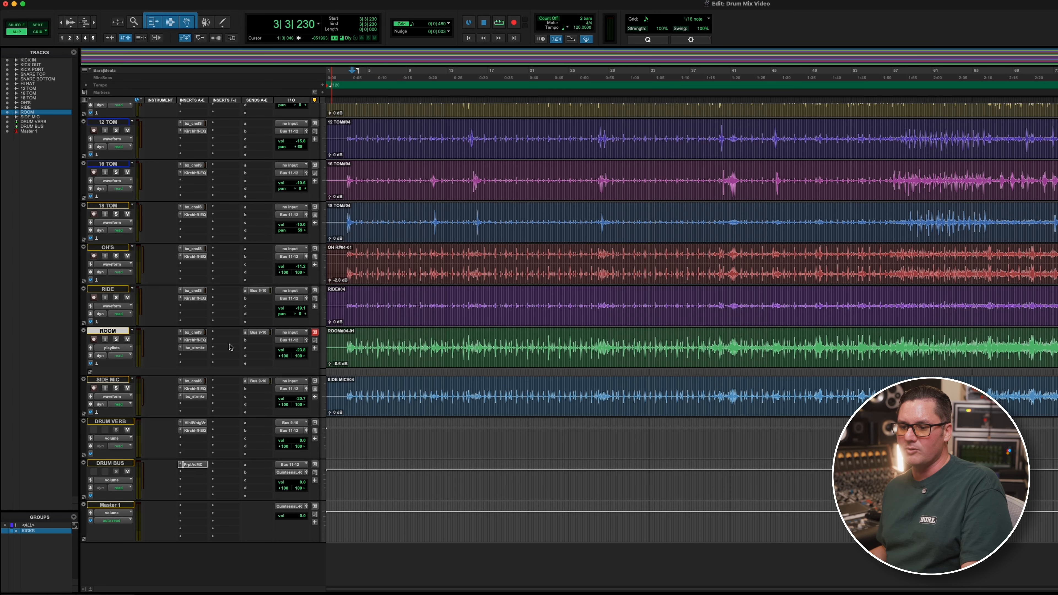
click(188, 473)
mouse_move(230, 472)
mouse_move(295, 393)
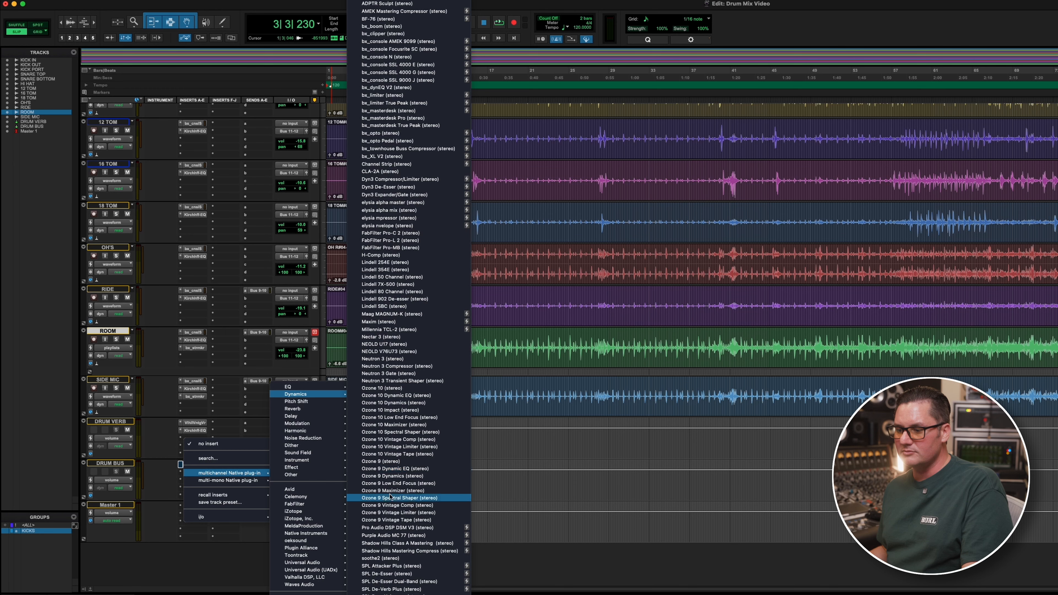
click(393, 535)
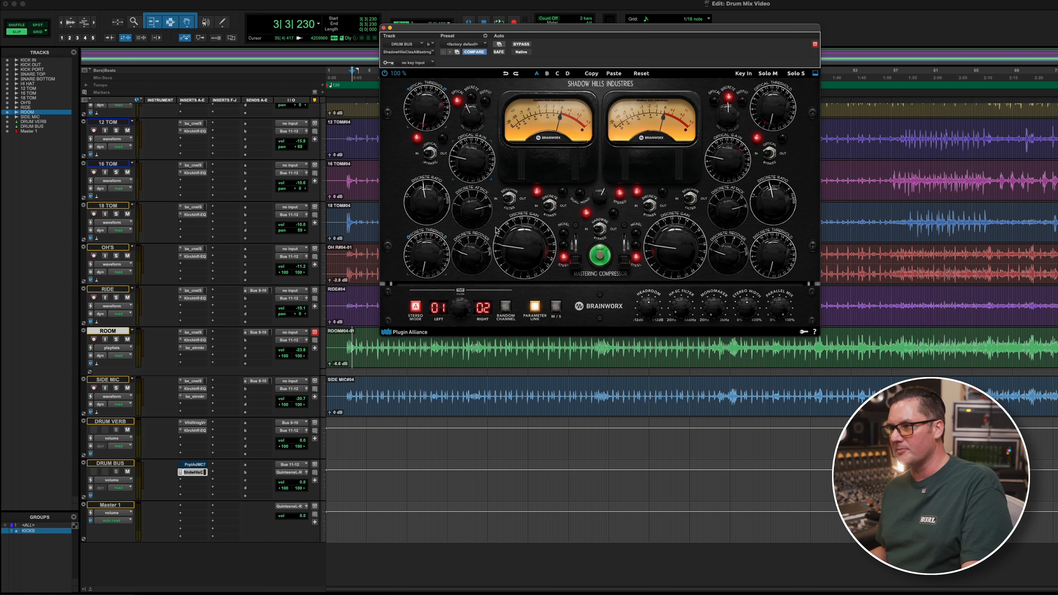
- Adjust the Shadow Hills compressor's discrete recover and threshold during playback, bypass its optical section, and change the left meter selection
key(space)
drag(467, 213, 465, 263)
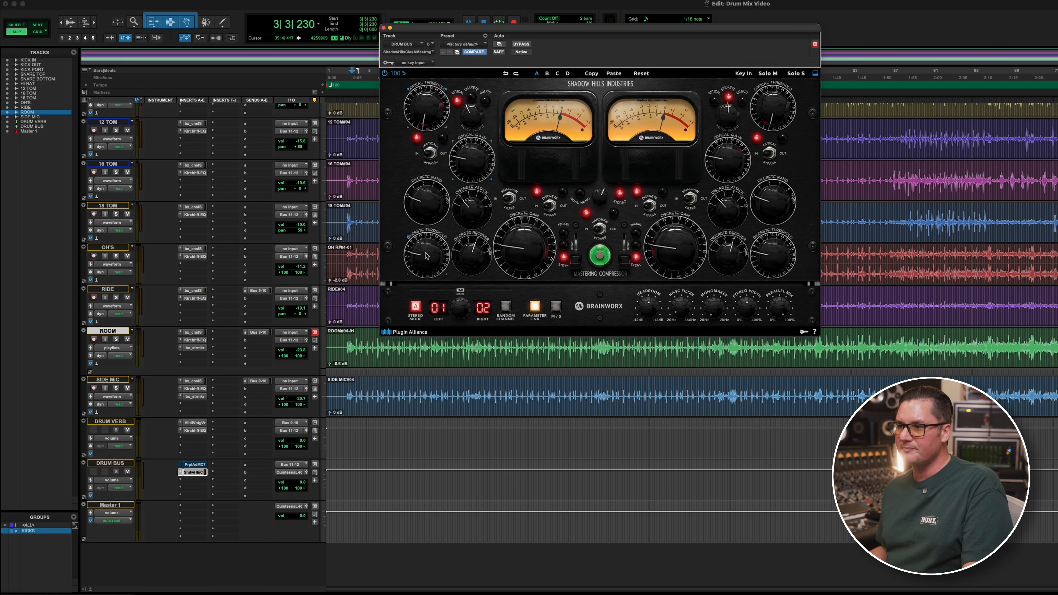
click(430, 154)
key(space)
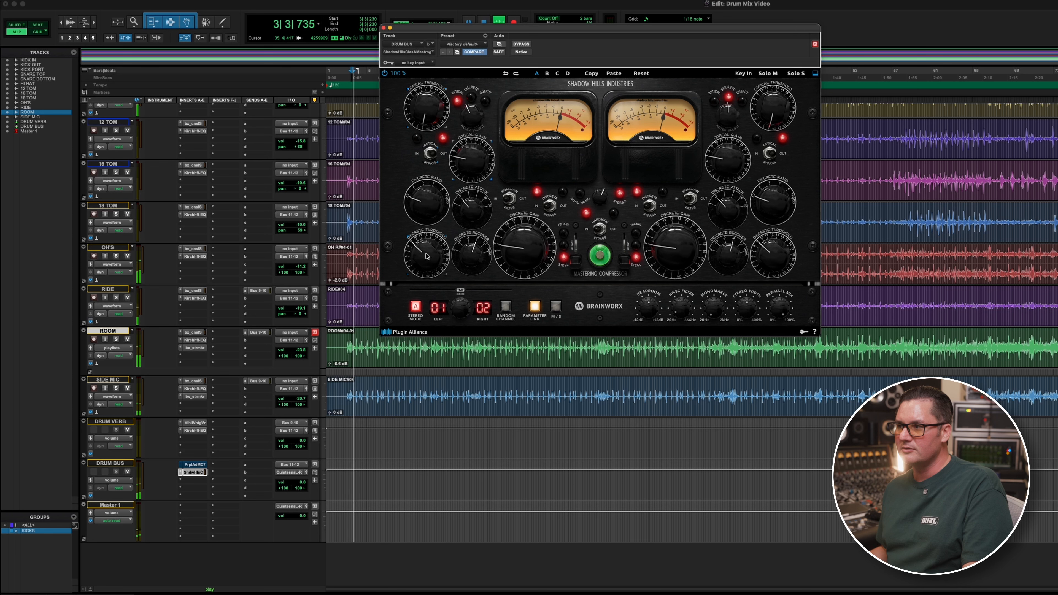
drag(427, 247, 427, 239)
click(471, 98)
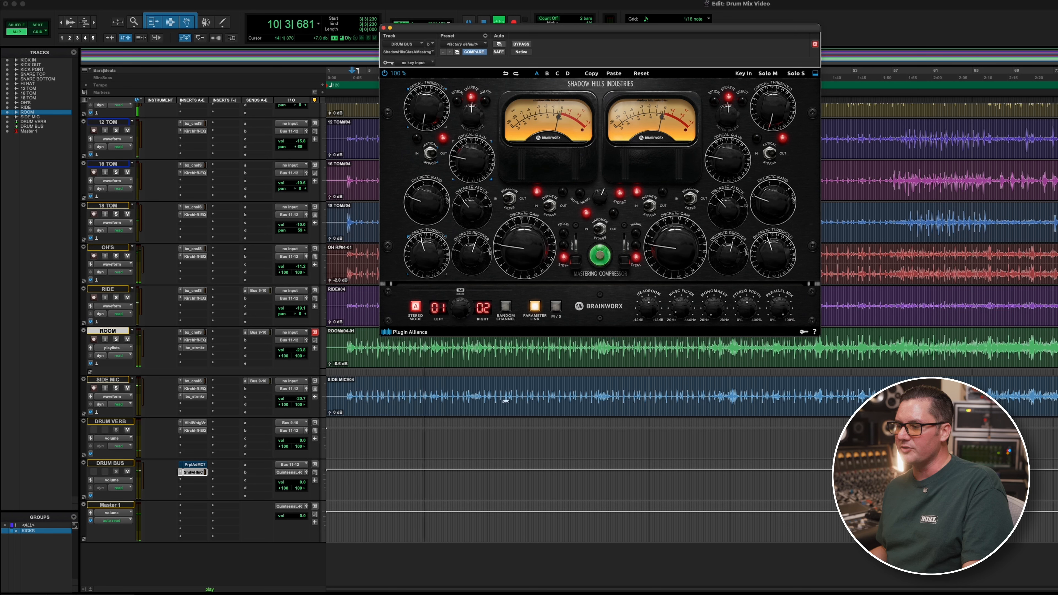
- Compare the drums with the Shadow Hills compressor active and bypassed, leave it bypassed with the MC77 active, and close its window
super+click(194, 472)
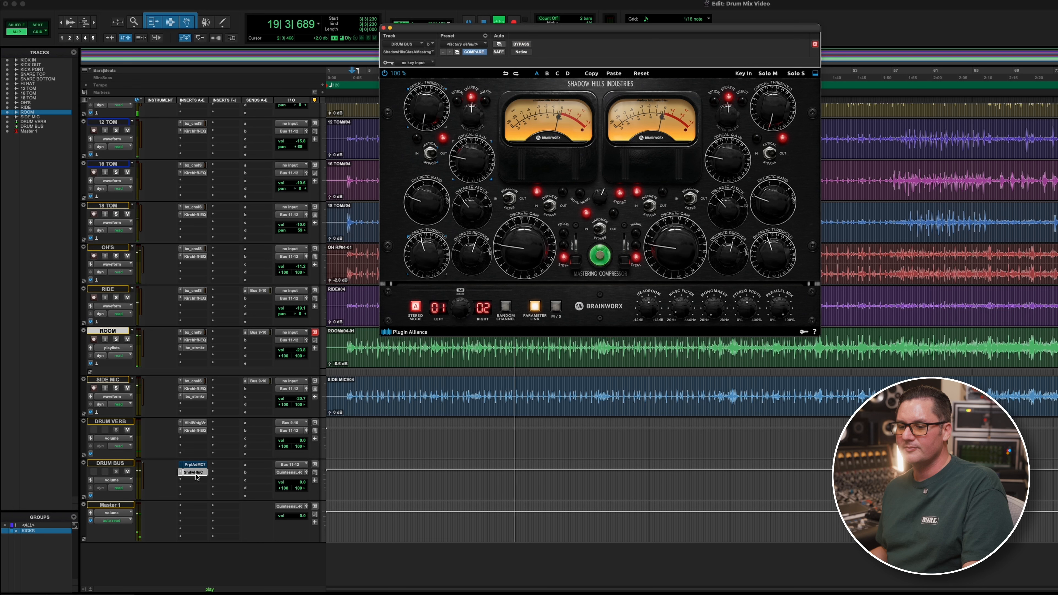
super+click(196, 474)
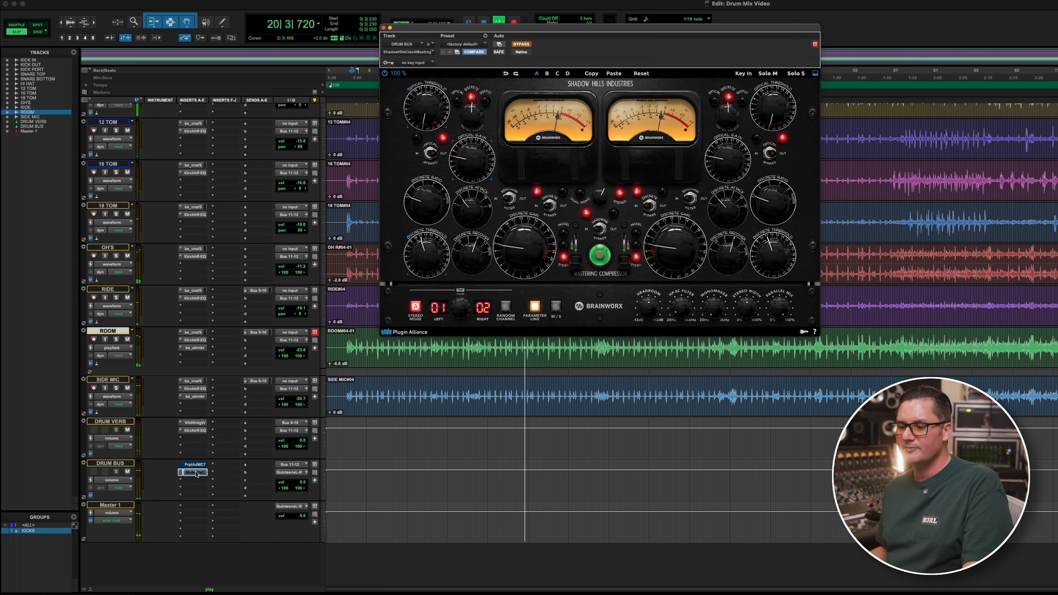
key(space)
click(194, 465)
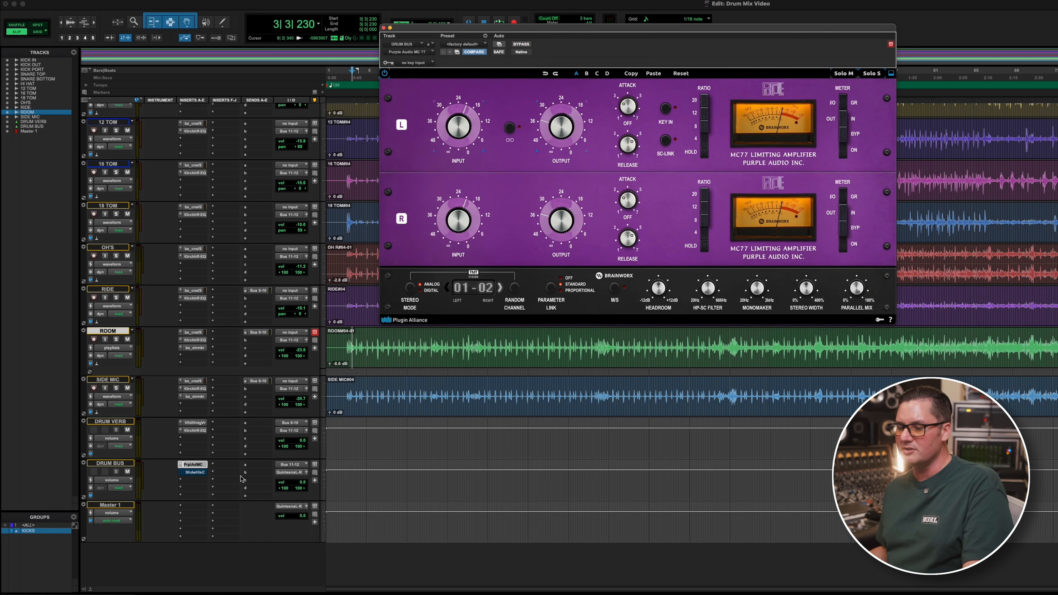
click(196, 473)
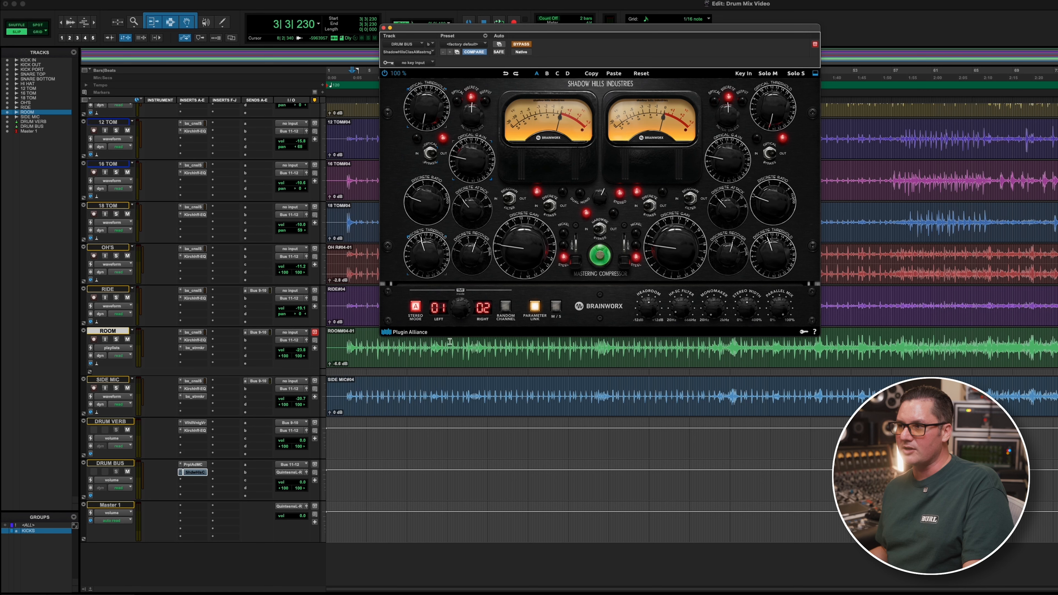
click(384, 27)
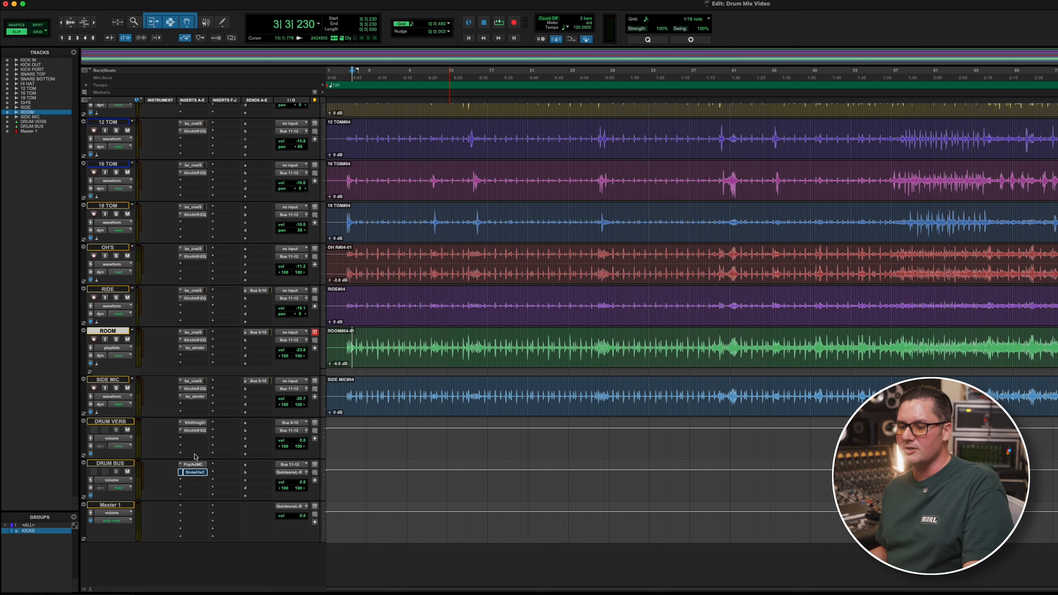
- Place the playback cursor at 3|1|430, just before the first drum hits on the kick tracks
scroll(217, 171, up, 6)
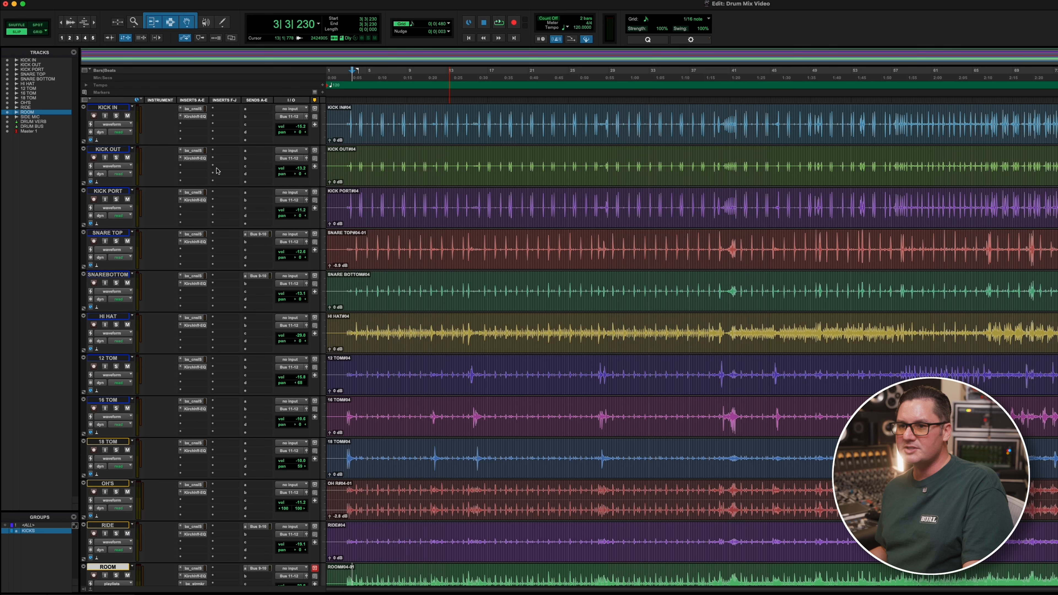
key(t)
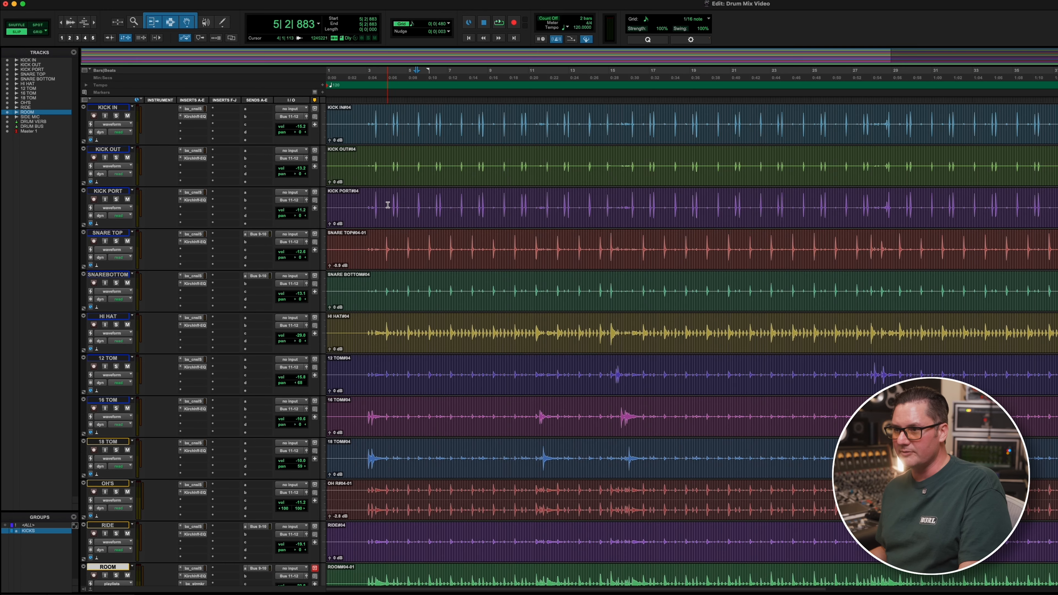
click(373, 161)
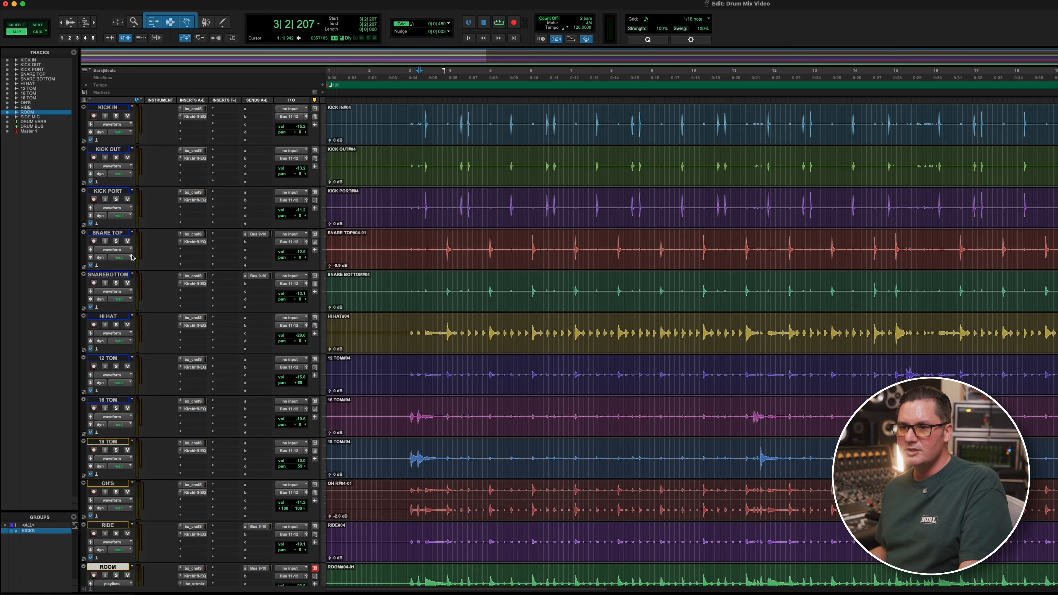
click(369, 119)
key(t)
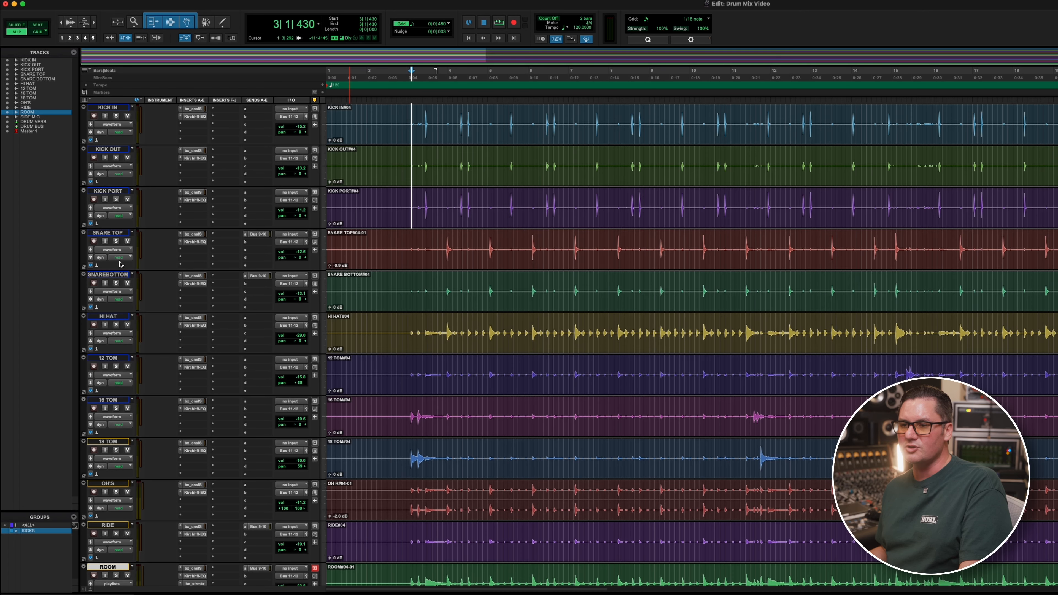
- Open the bx_console SSL 4000 E on KICK IN, move its window clear, and play the soloed kick tracks
click(197, 109)
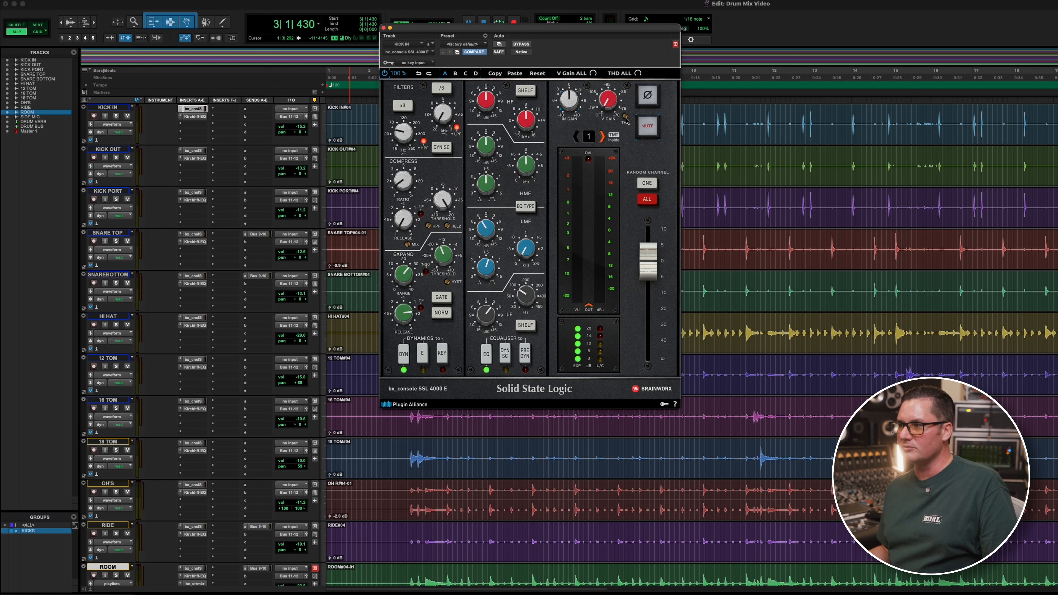
drag(595, 35, 700, 90)
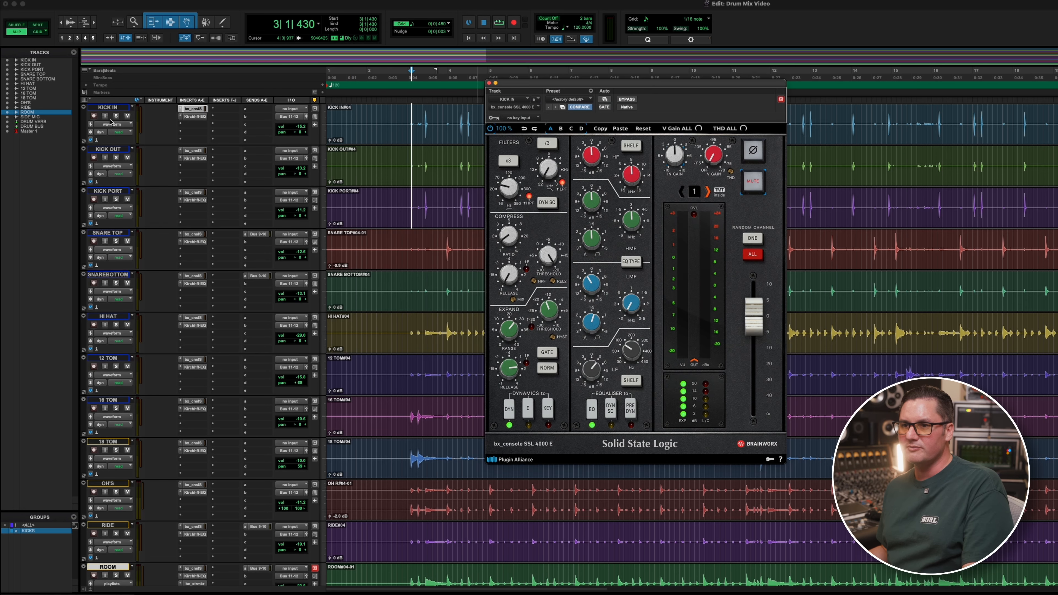
key(space)
key(space)
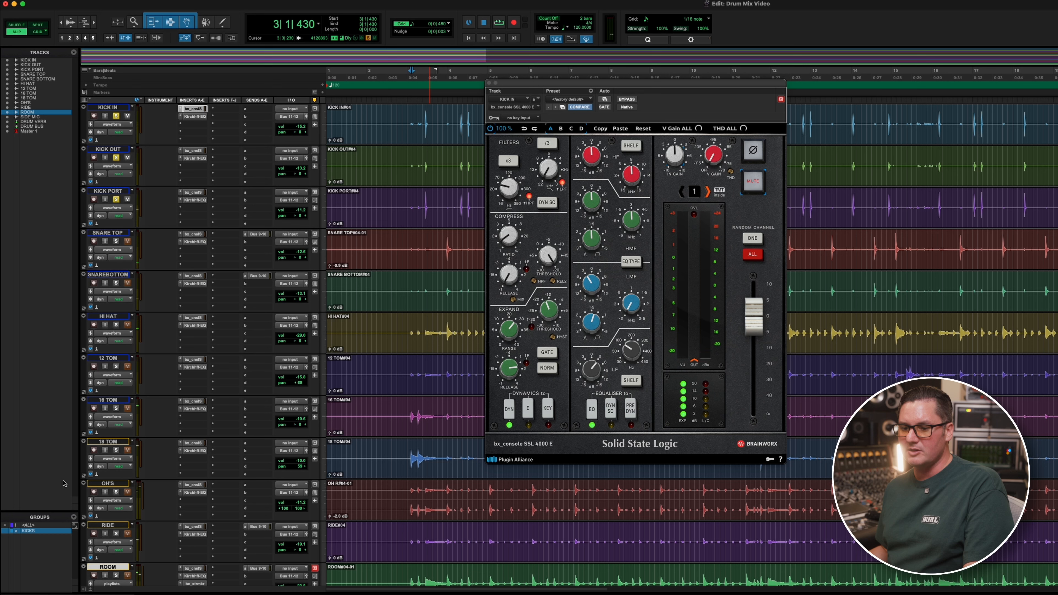
- Disable the KICKS group, solo only KICK PORT, and open its bx_console SSL 4000 E
click(116, 158)
click(116, 199)
click(116, 116)
click(116, 199)
click(193, 192)
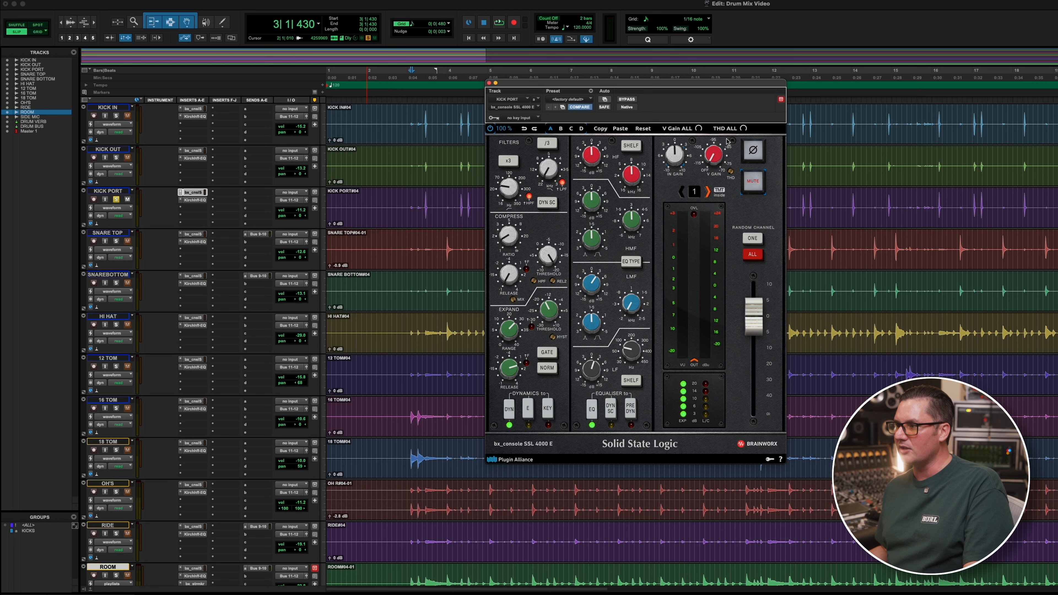
- Sweep the THD amount between Off and -30.0 dB on KICK PORT's SSL console during playback to compare the distortion
key(space)
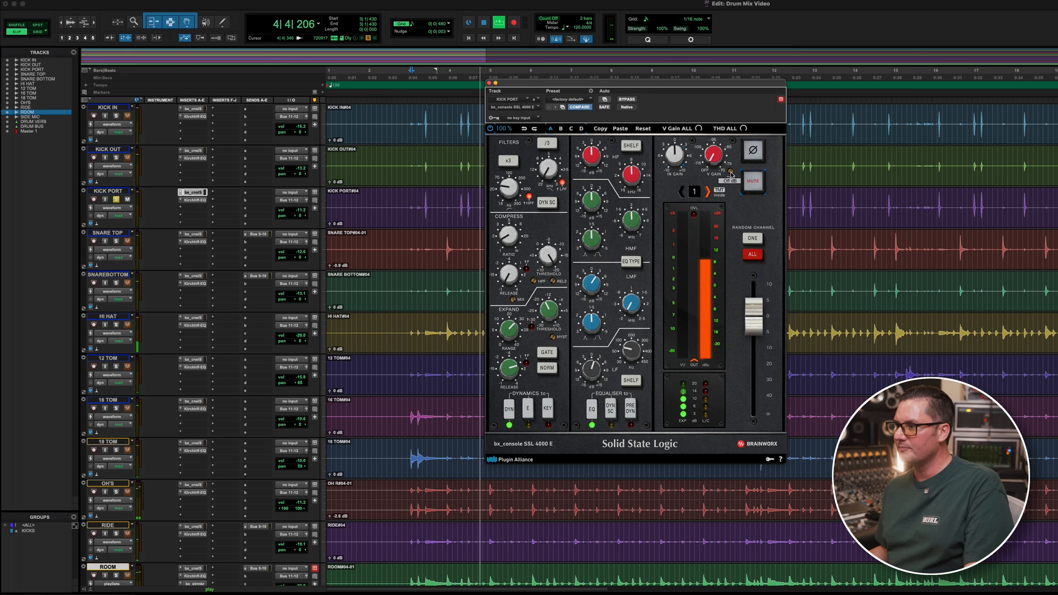
drag(731, 171, 710, 37)
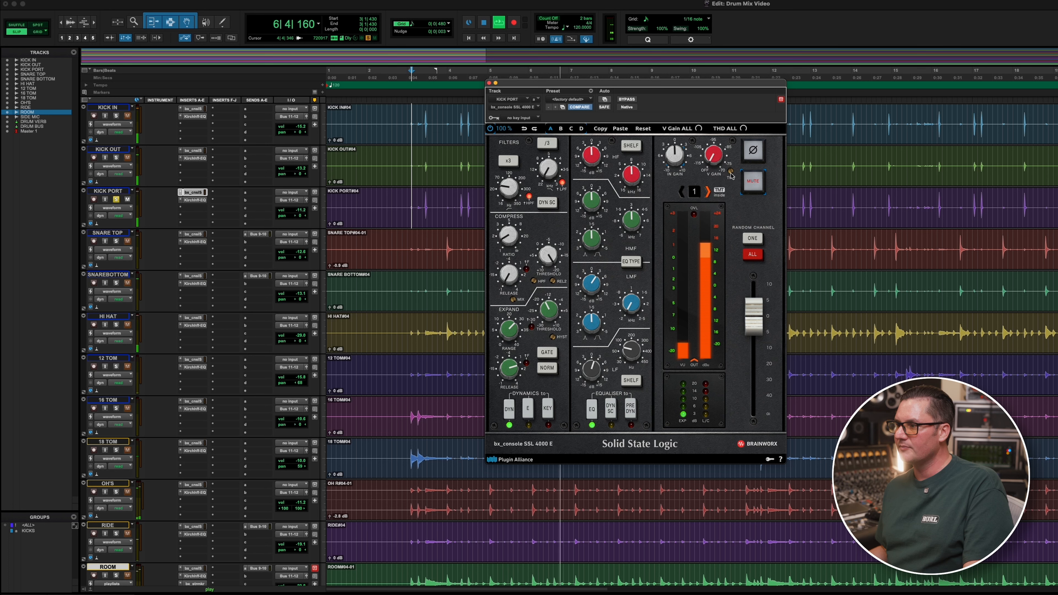
drag(730, 178, 716, 271)
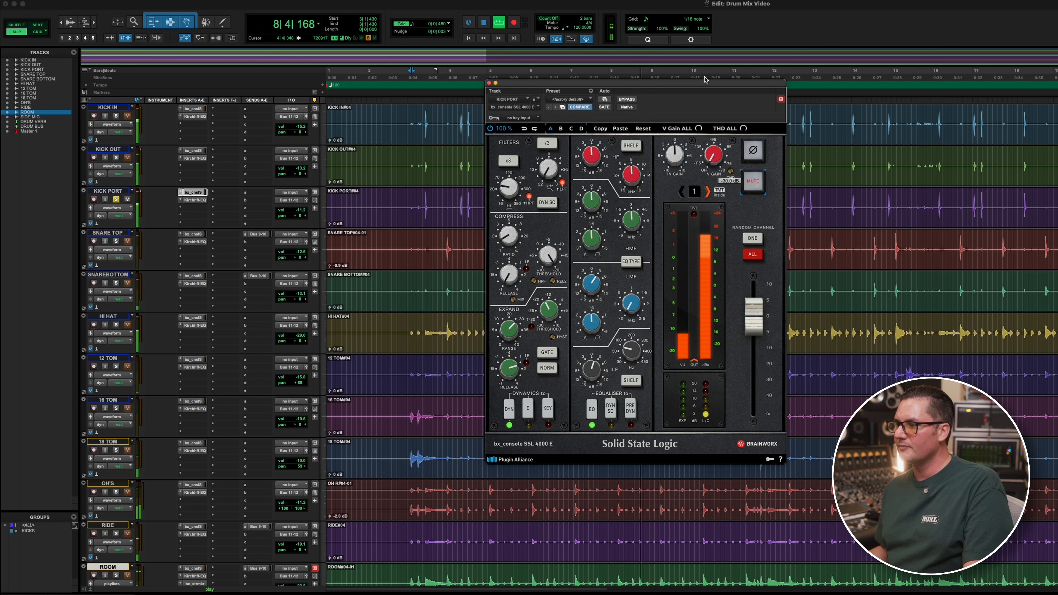
key(space)
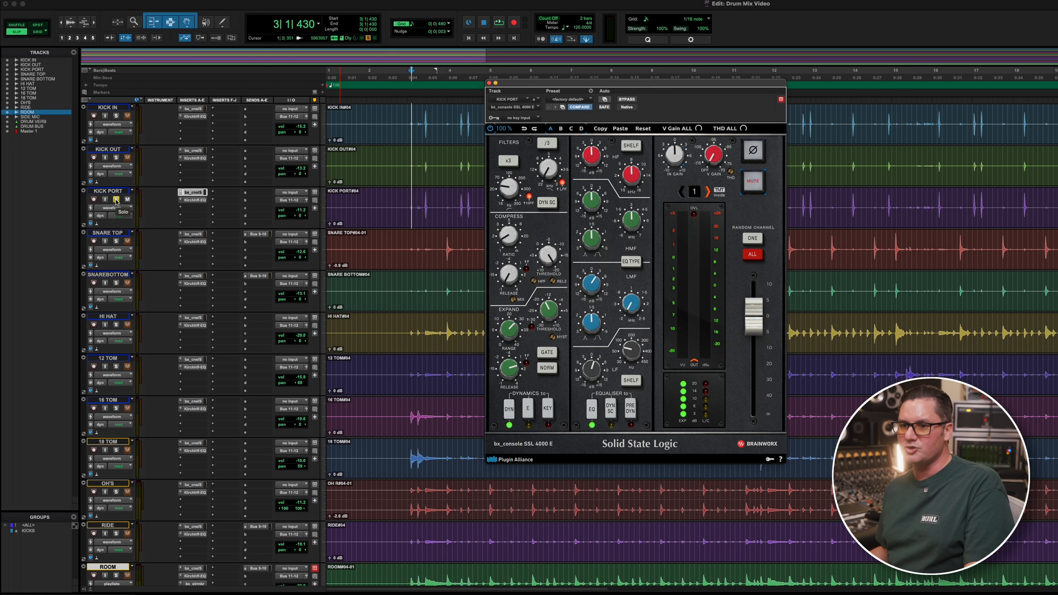
- Solo SNARE TOP instead of KICK PORT, mute its Bus 9-10 send, and play from 3|3|927 with its SSL console open
click(116, 199)
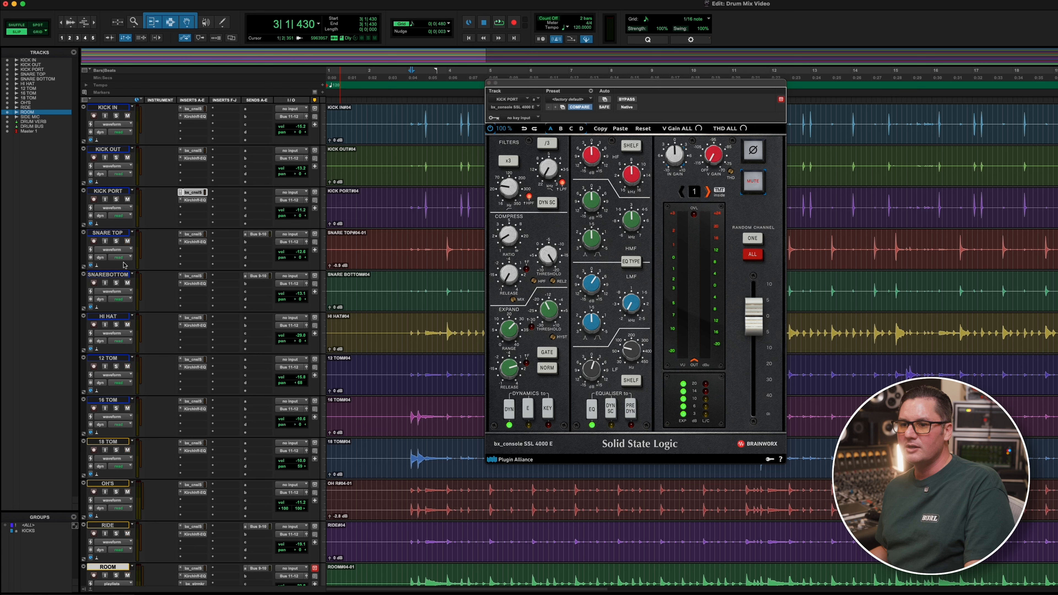
click(199, 236)
click(438, 249)
key(space)
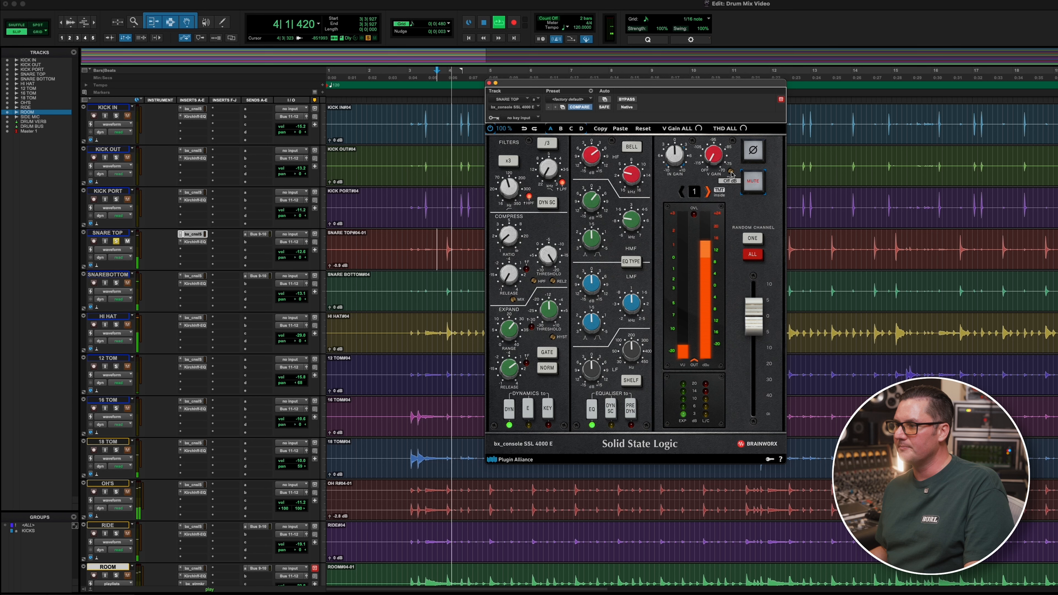
key(space)
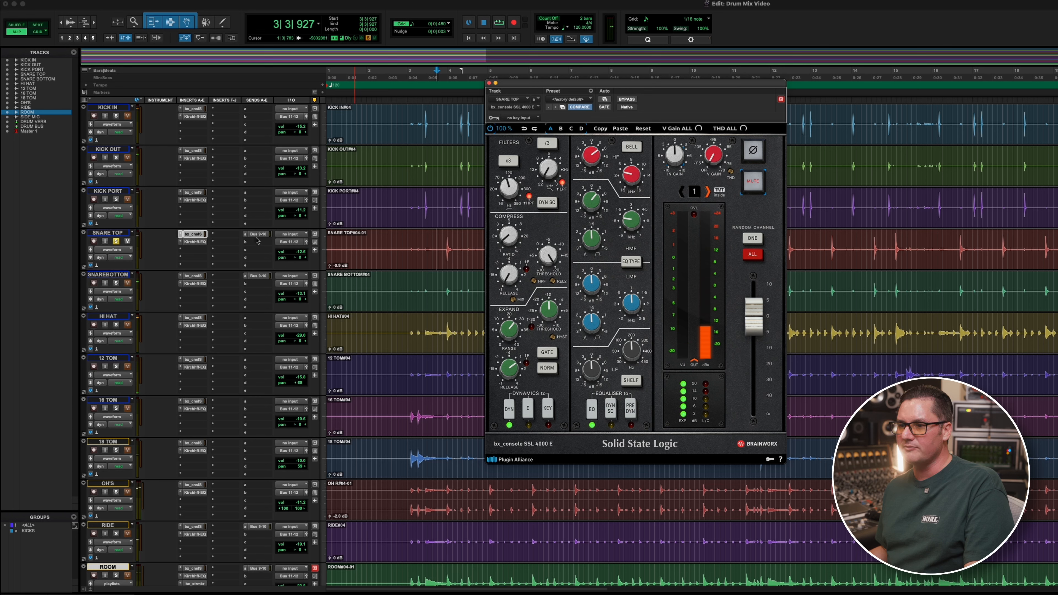
key(space)
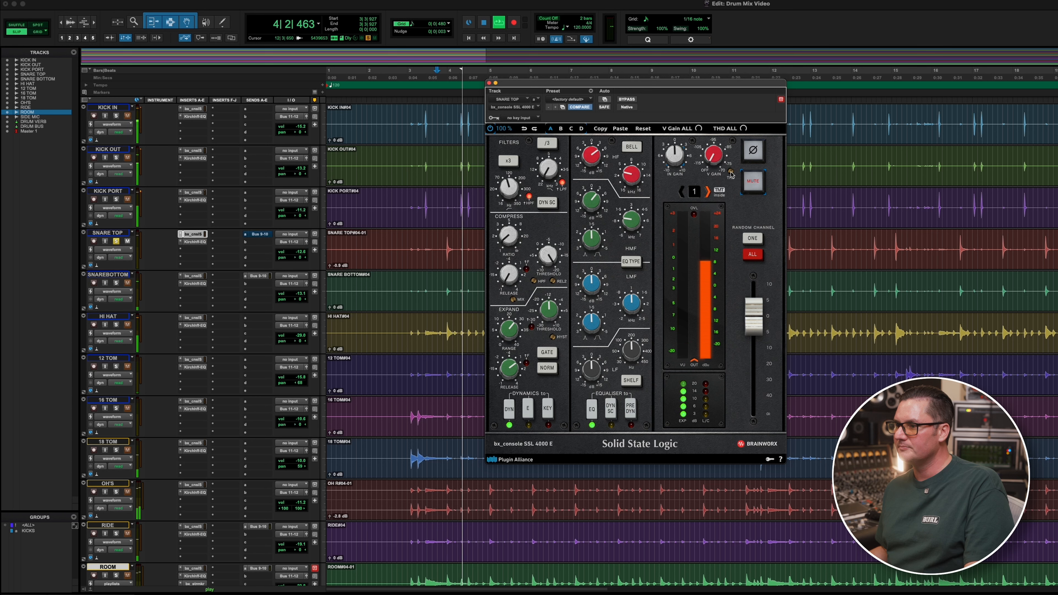
- Sweep SNARE TOP's SSL console THD between Off and -30.0 dB during playback, stop, and close the plug-in window
drag(730, 173, 731, 136)
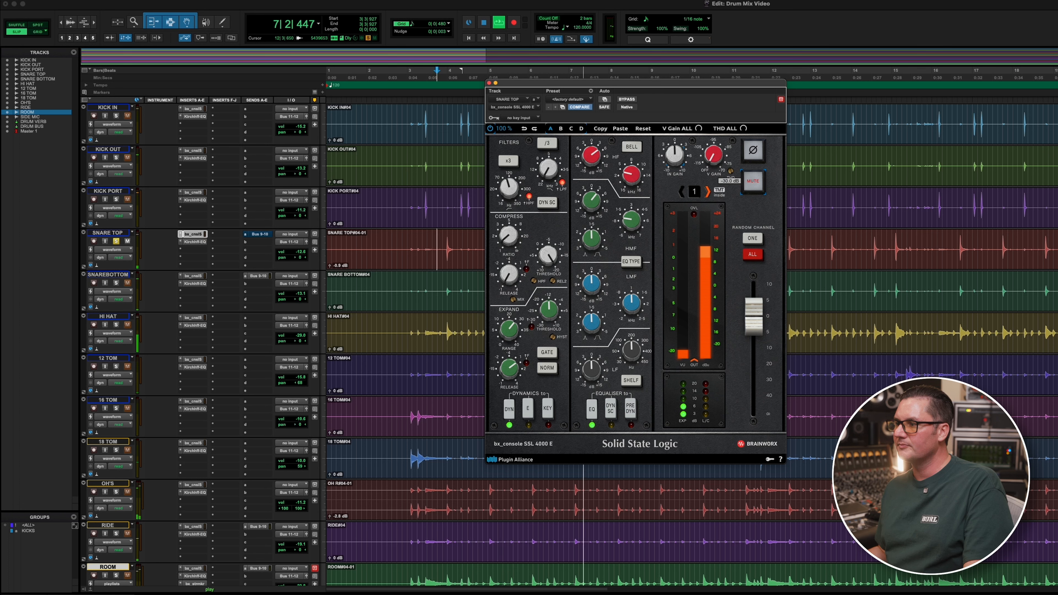
drag(731, 171, 736, 360)
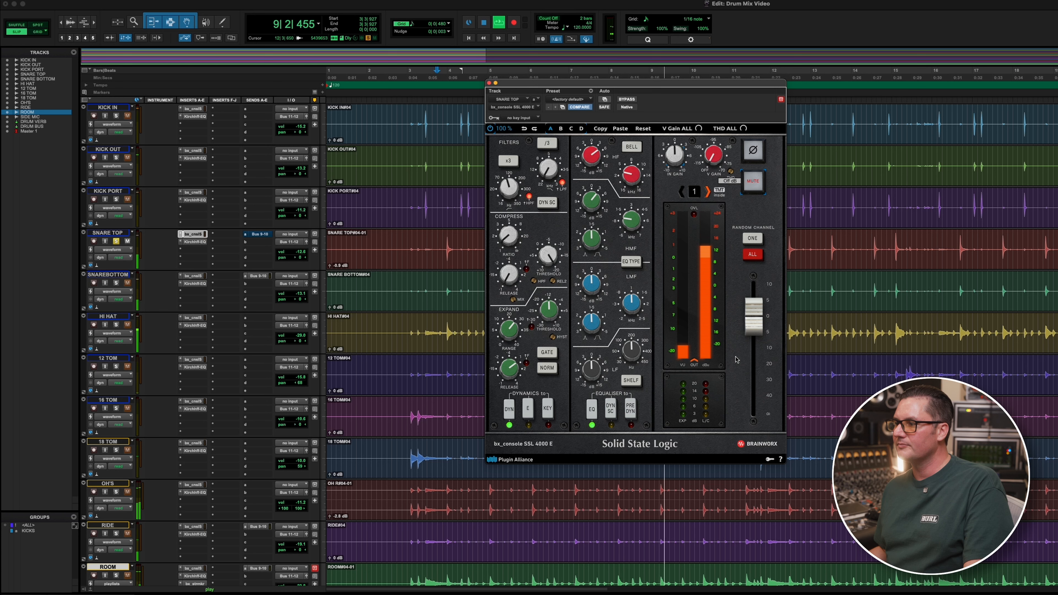
drag(736, 359, 719, 26)
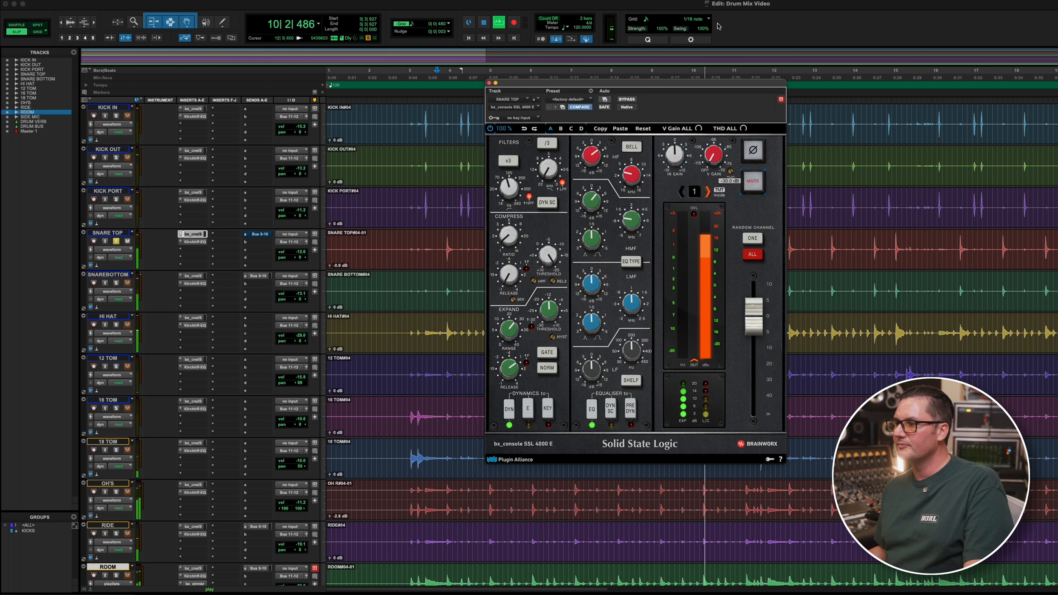
key(space)
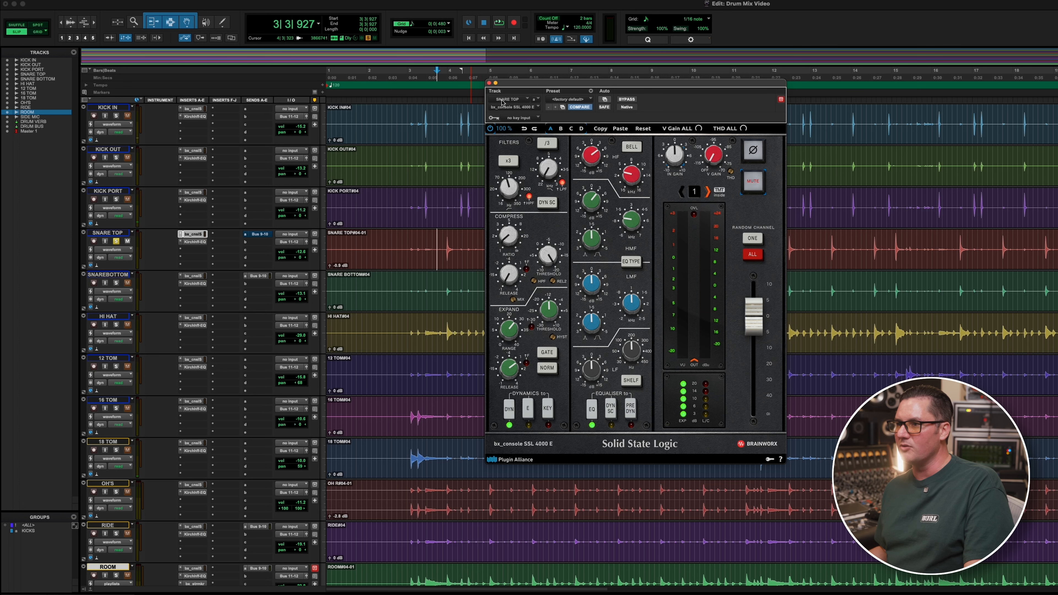
drag(511, 85, 570, 107)
click(554, 103)
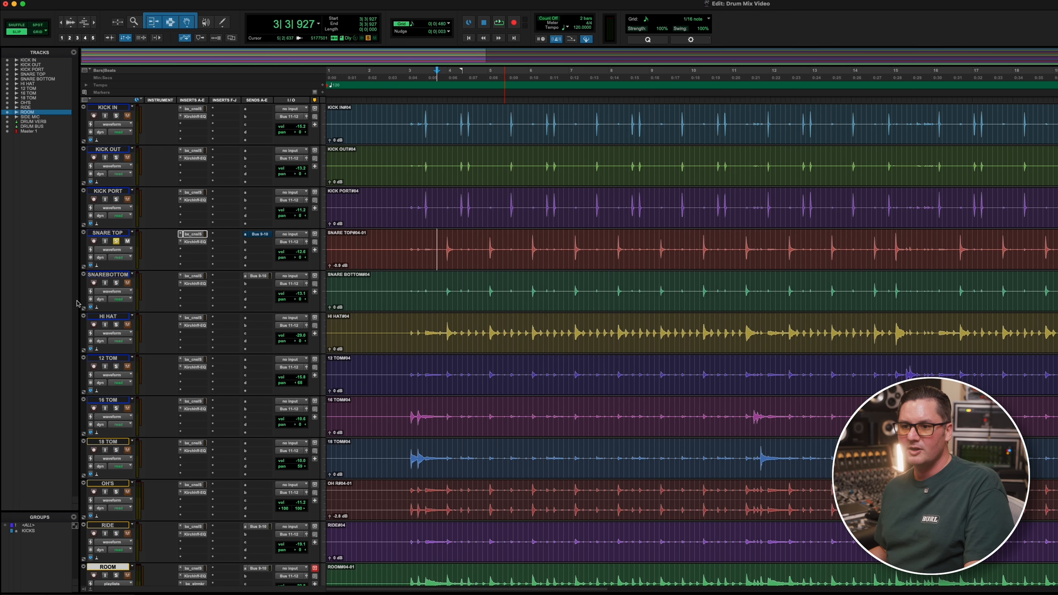
- Insert the mono bx_clipper dynamics plug-in in SNARE TOP's third insert slot and reposition its window over the tracks
click(193, 250)
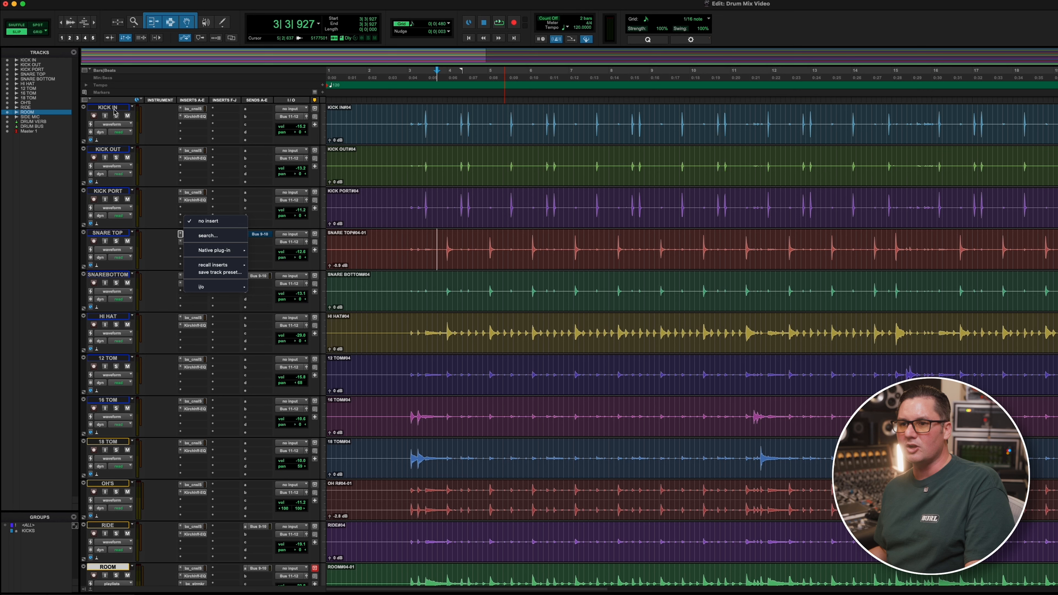
click(146, 241)
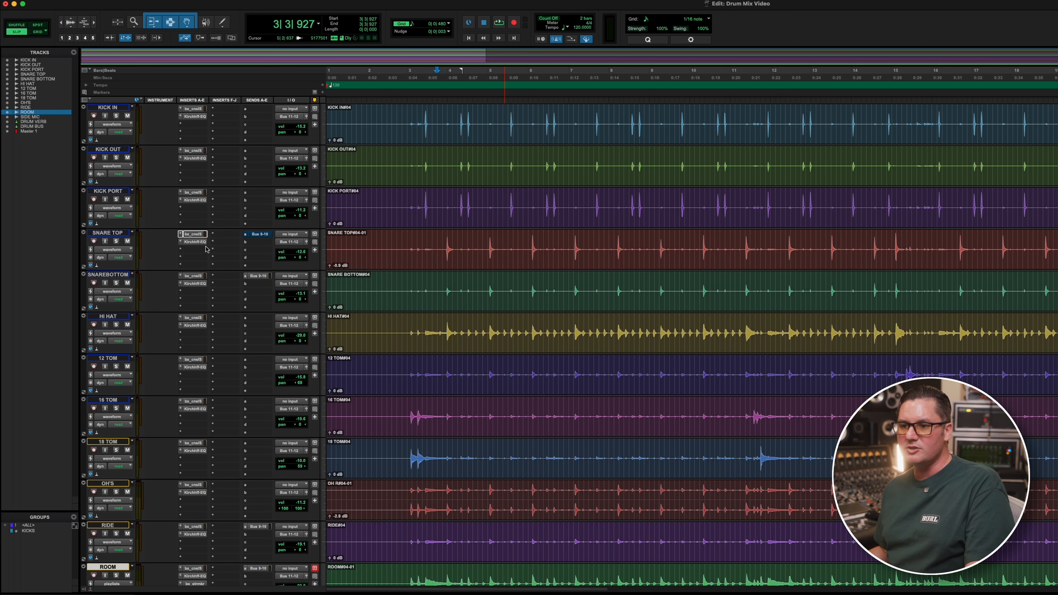
click(193, 251)
mouse_move(214, 250)
mouse_move(272, 259)
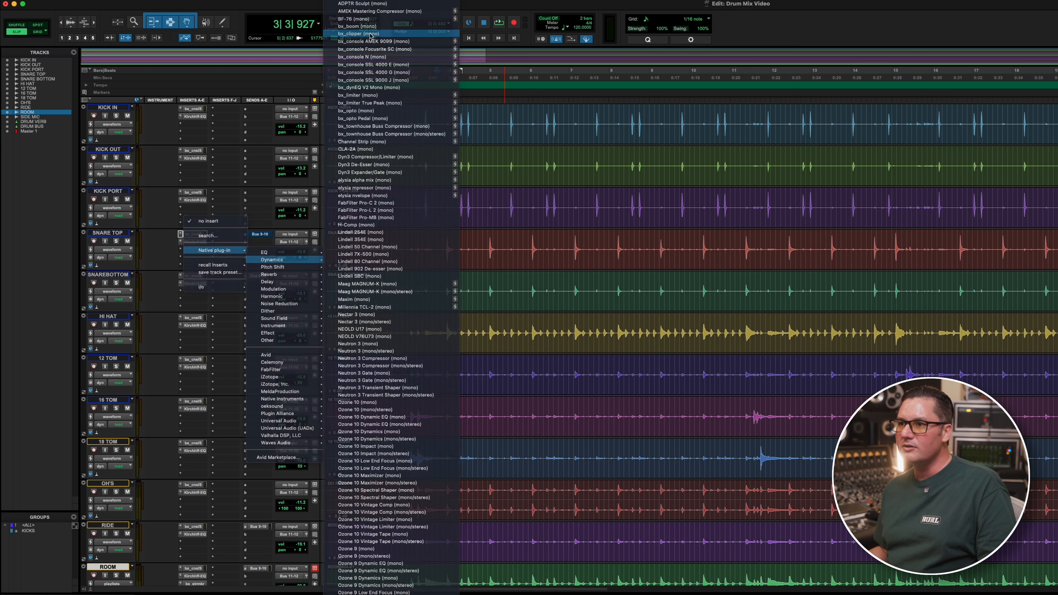
click(374, 64)
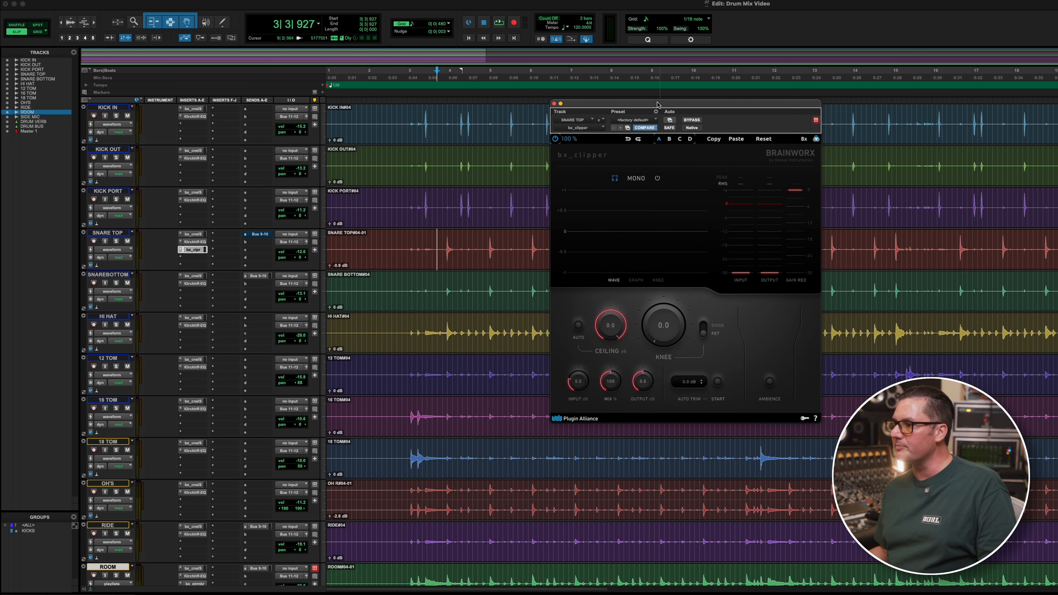
drag(627, 132, 536, 87)
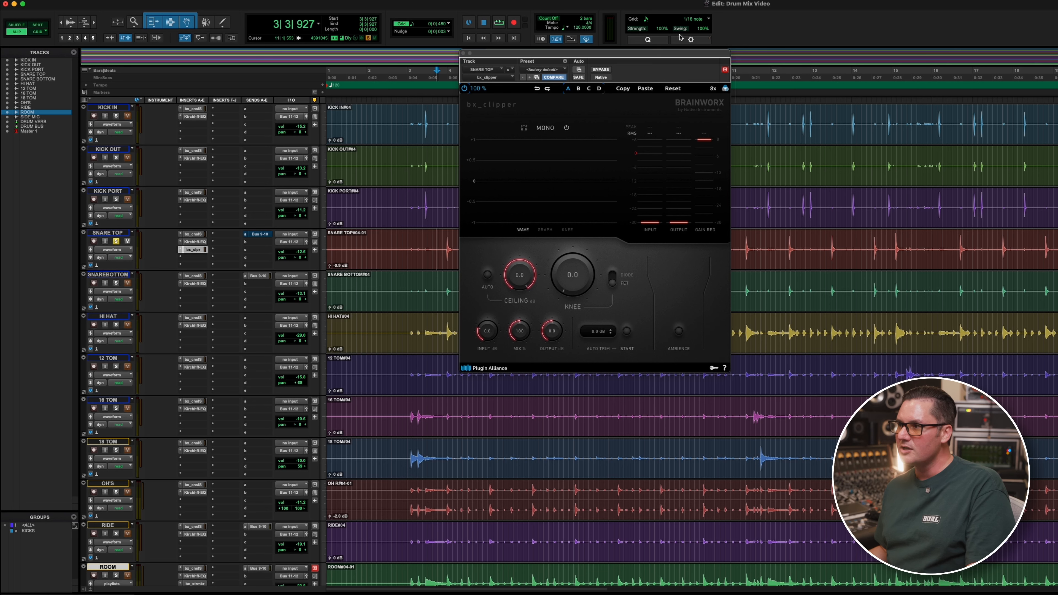
drag(627, 57, 649, 94)
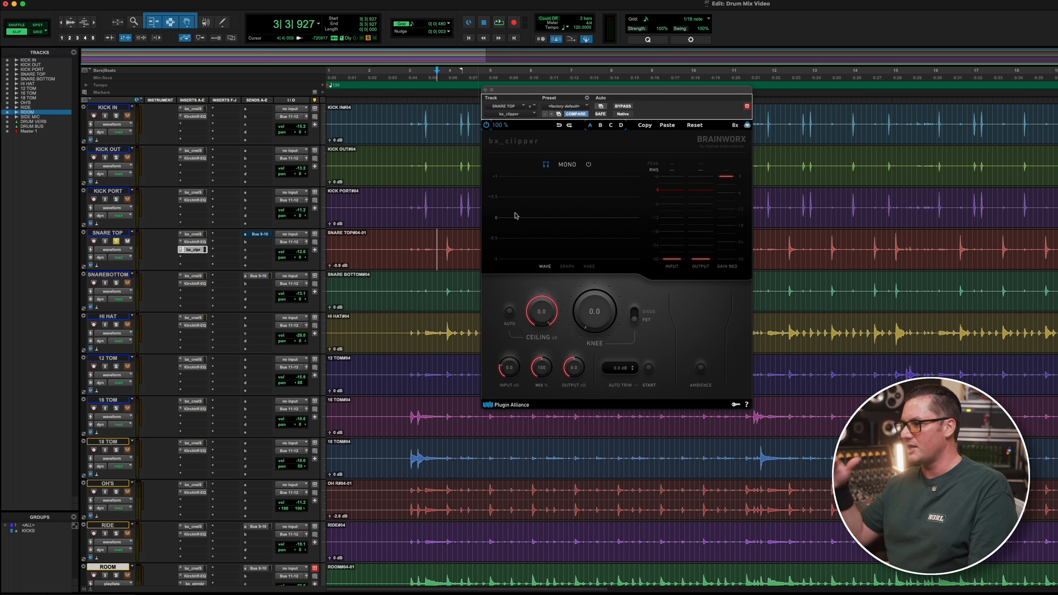
drag(612, 93, 566, 82)
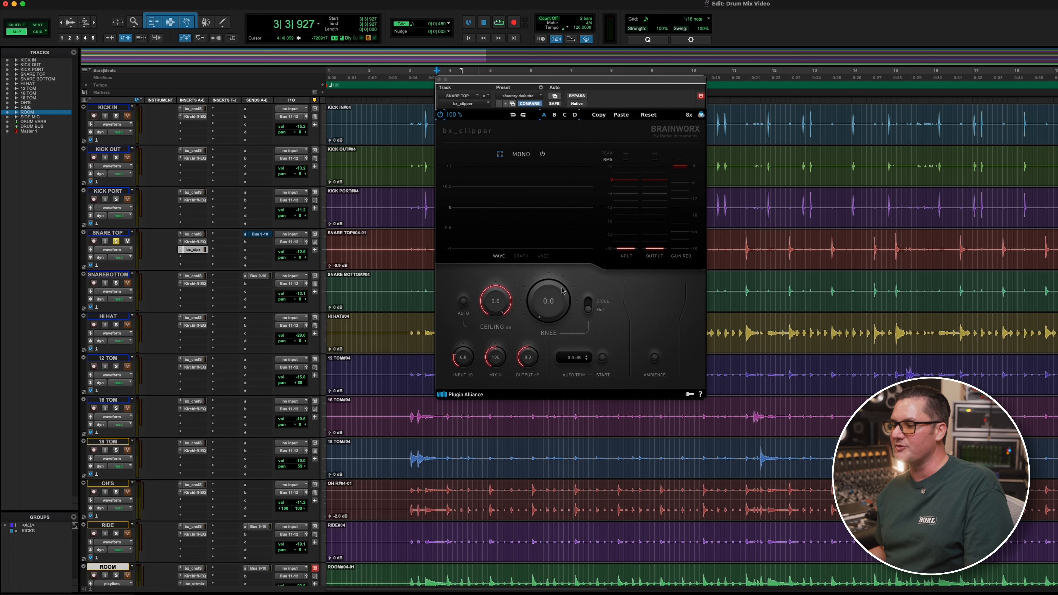
- Lower the clipper's ceiling to about -12.4 dB on SNARE TOP while checking the clipping during playback
key(space)
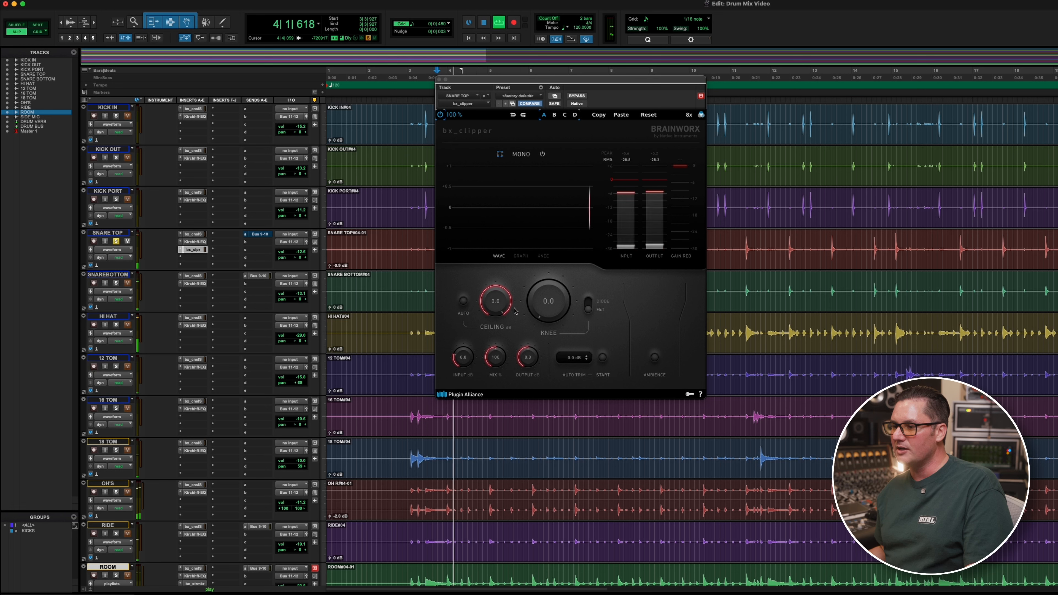
mouse_move(495, 304)
mouse_down()
mouse_move(493, 329)
mouse_move(496, 313)
mouse_up()
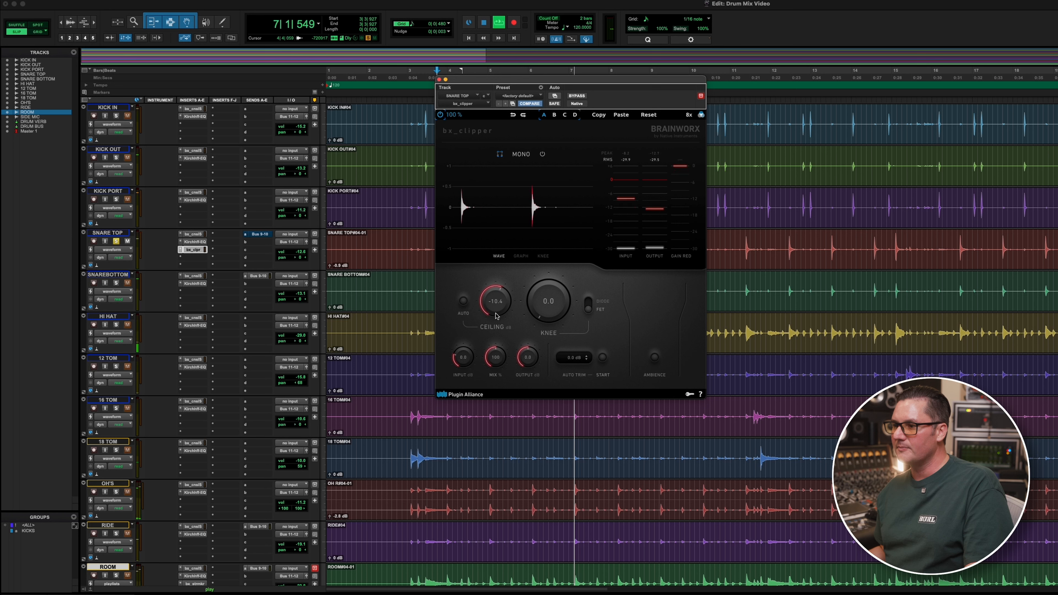
key(space)
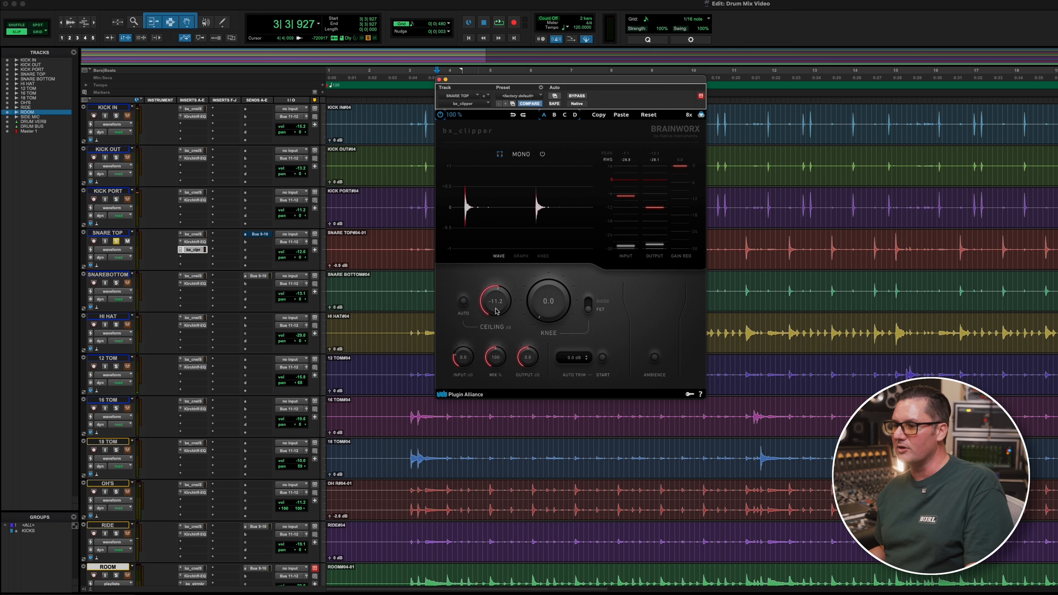
drag(496, 302, 497, 308)
- Play SNARE TOP from 3|3|927 and compare the sound with bx_clipper bypassed and active, ending with it active and playback stopped
key(space)
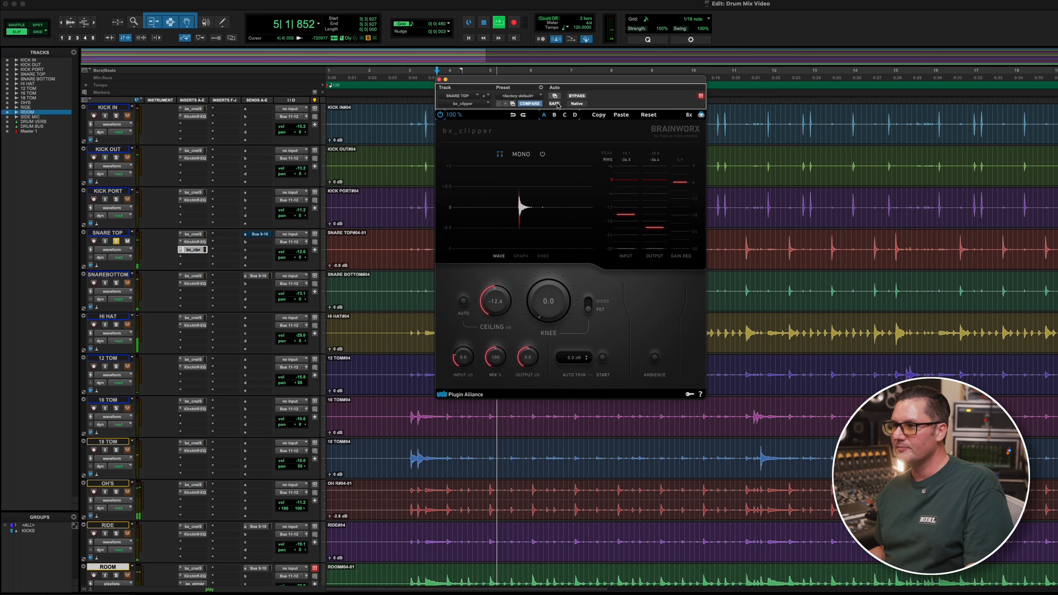
click(577, 96)
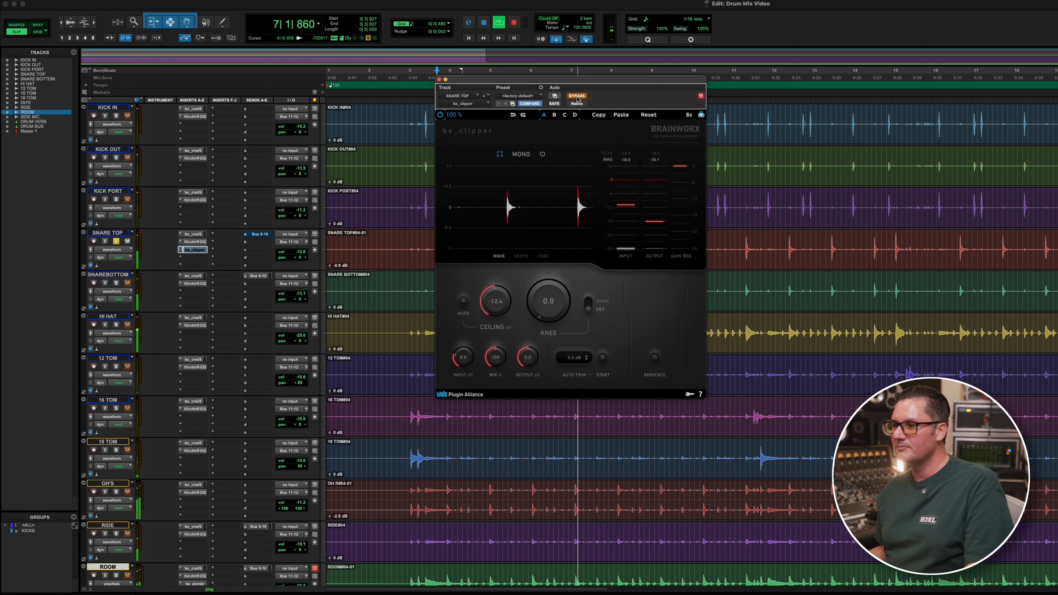
click(577, 96)
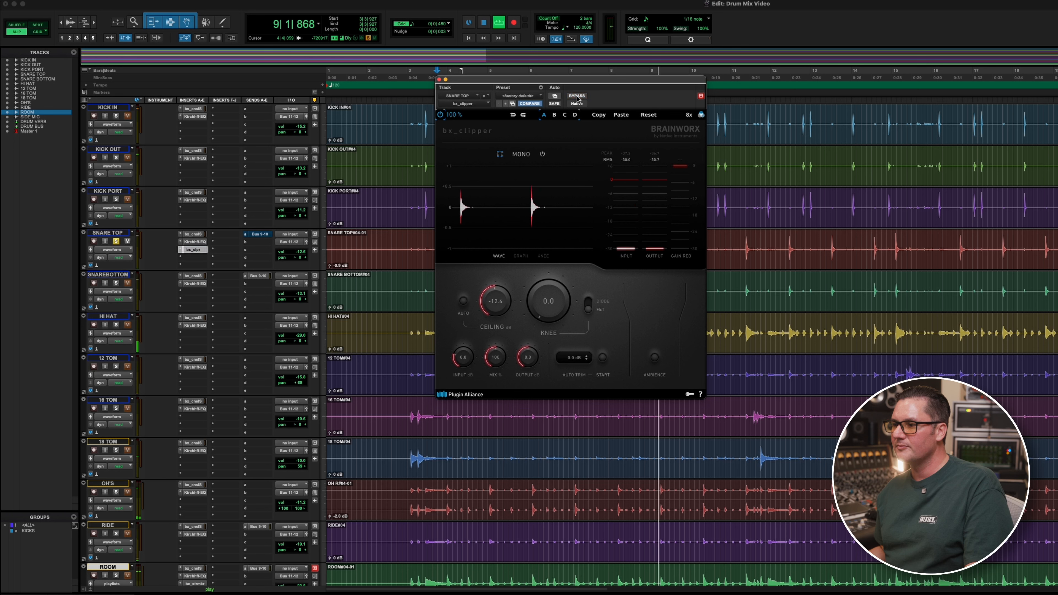
key(space)
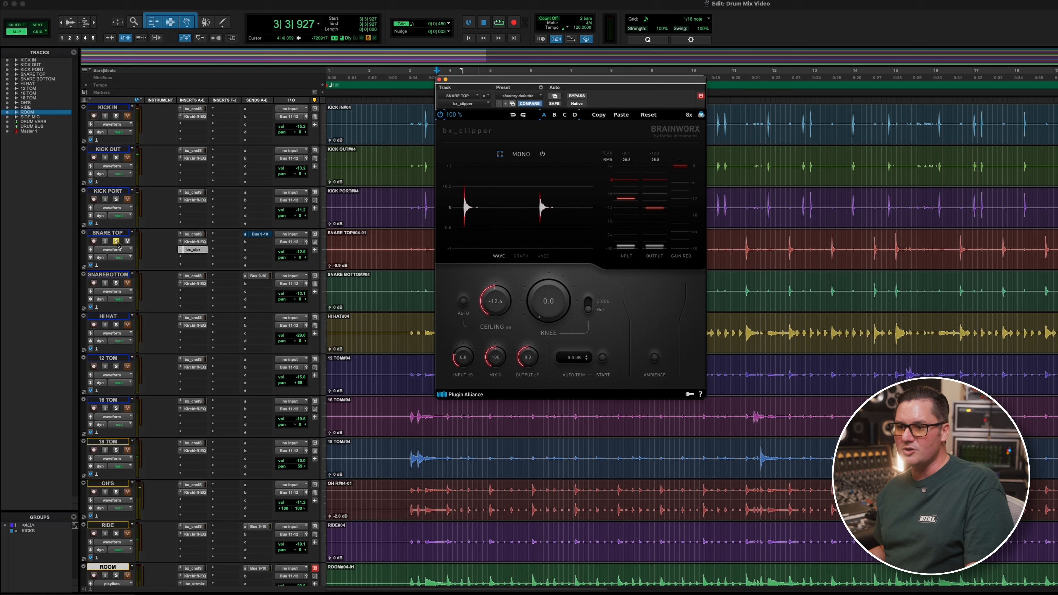
- Remove bx_clipper from SNARE TOP's third insert slot and close the empty plug-in window
click(192, 250)
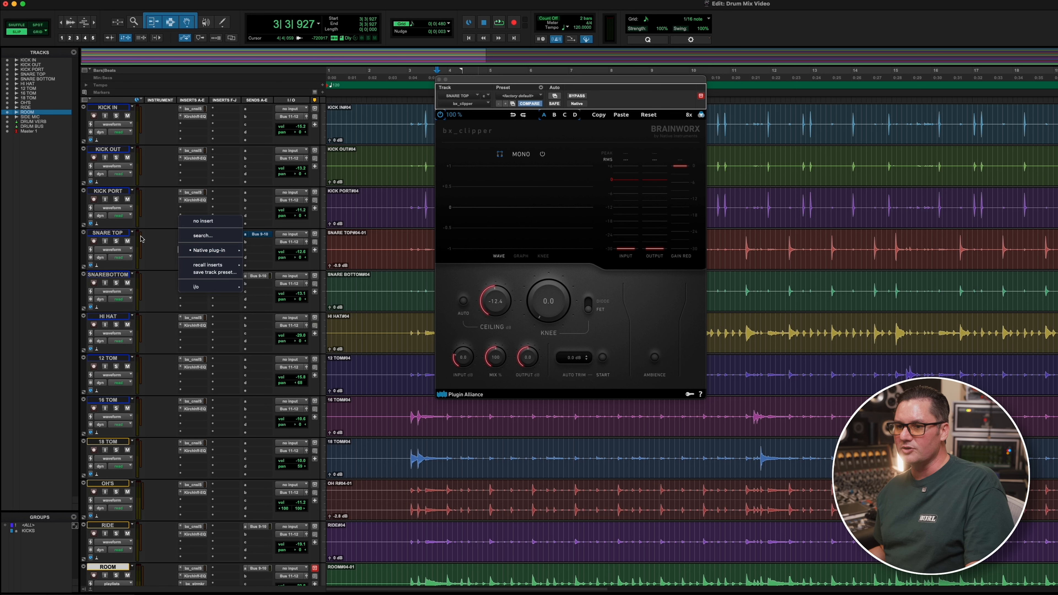
click(207, 222)
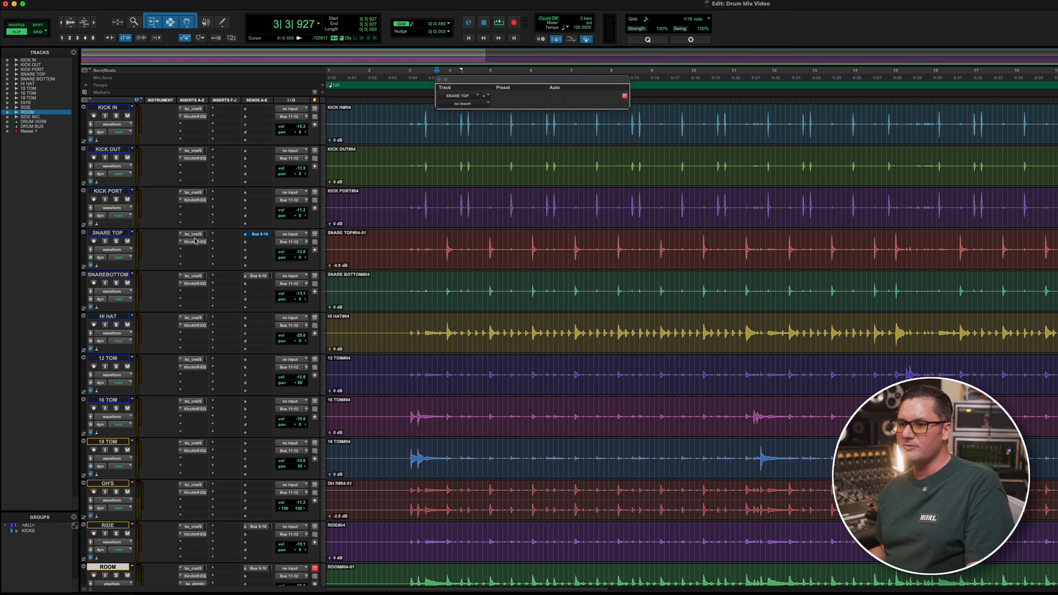
click(439, 80)
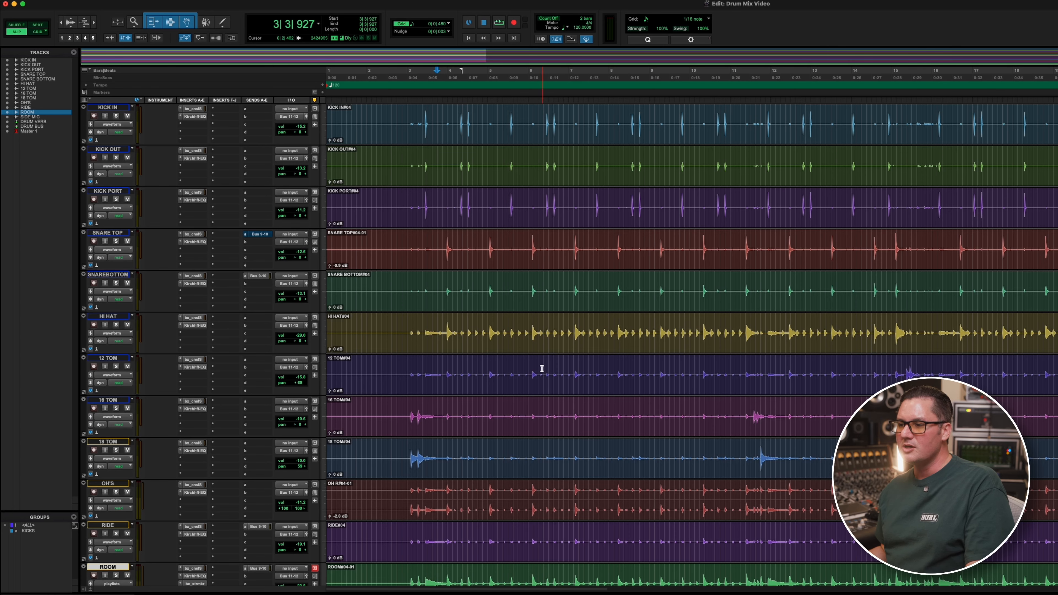
- Select the RIDE track's audio from 3|1|061 to bar 15
scroll(541, 368, down, 6)
drag(410, 304, 912, 306)
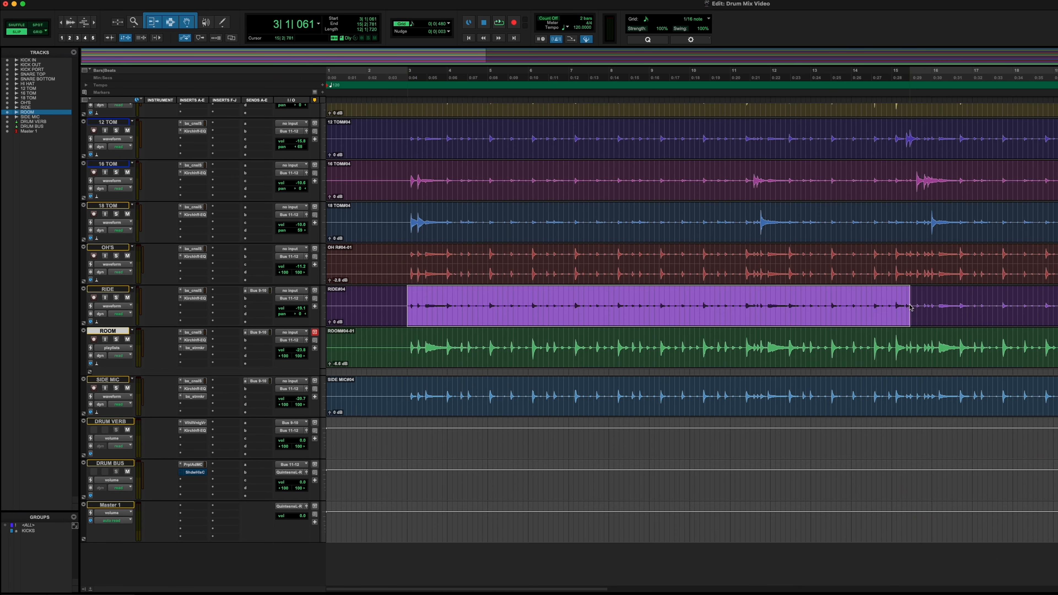